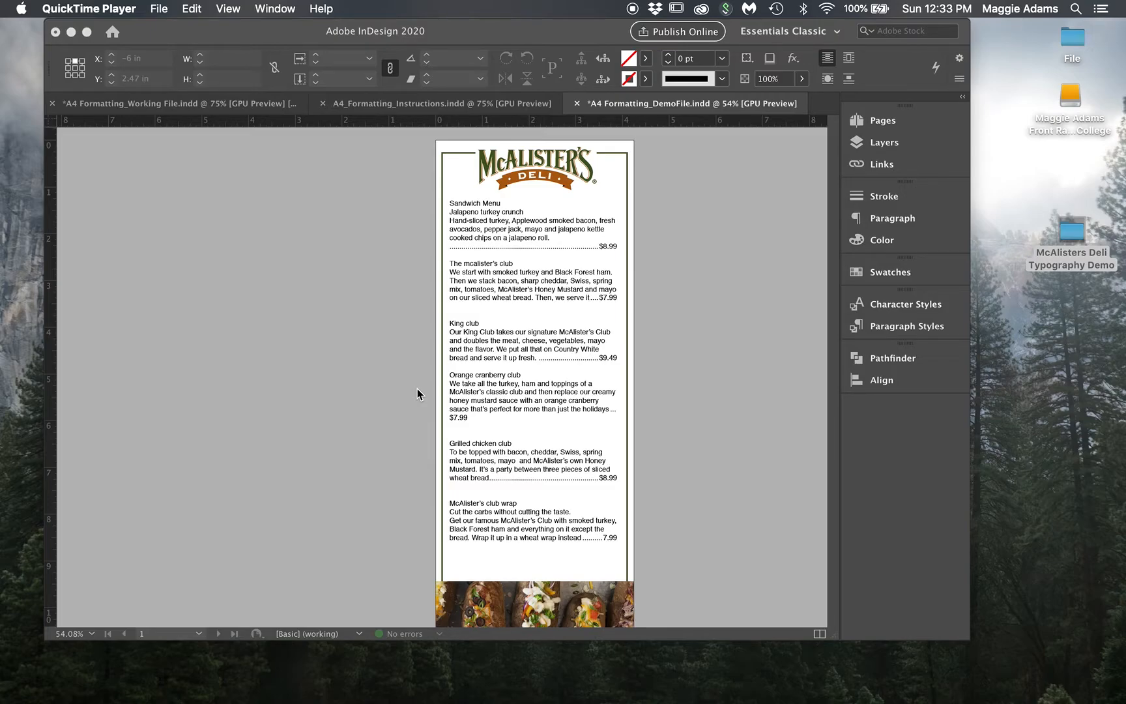
Move the food photo from the foot of the menu page to its top edge at Y 0 in
mouse_move(547, 700)
scroll(558, 180, down, 1)
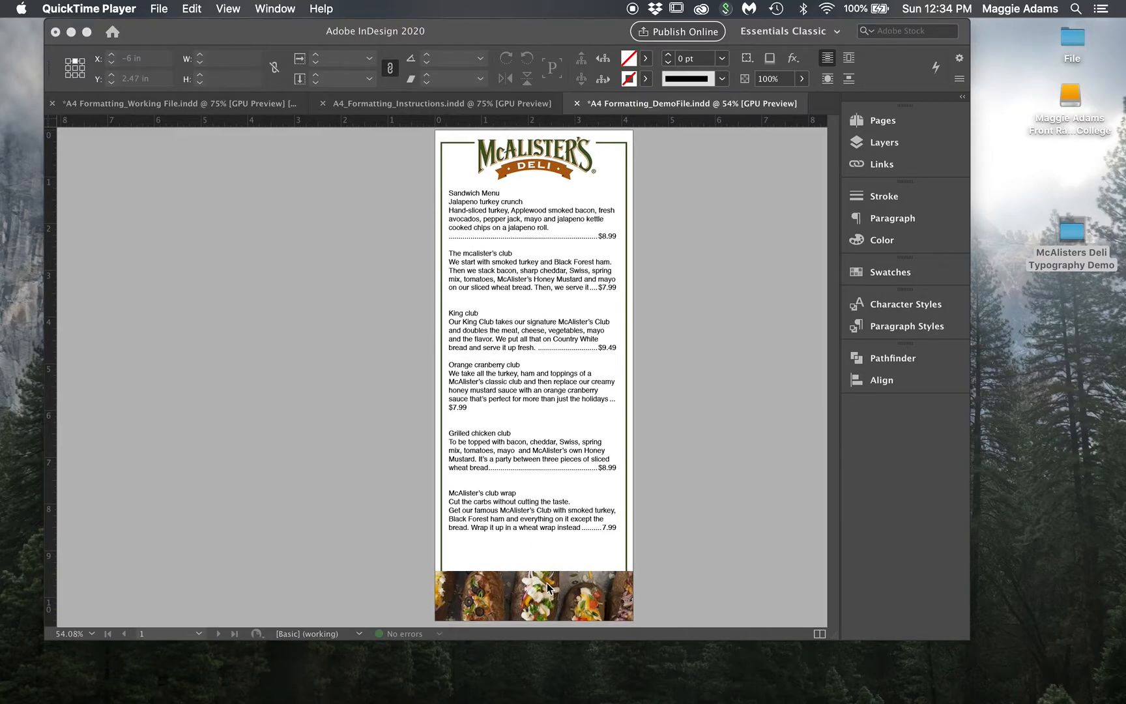
scroll(546, 522, up, 1)
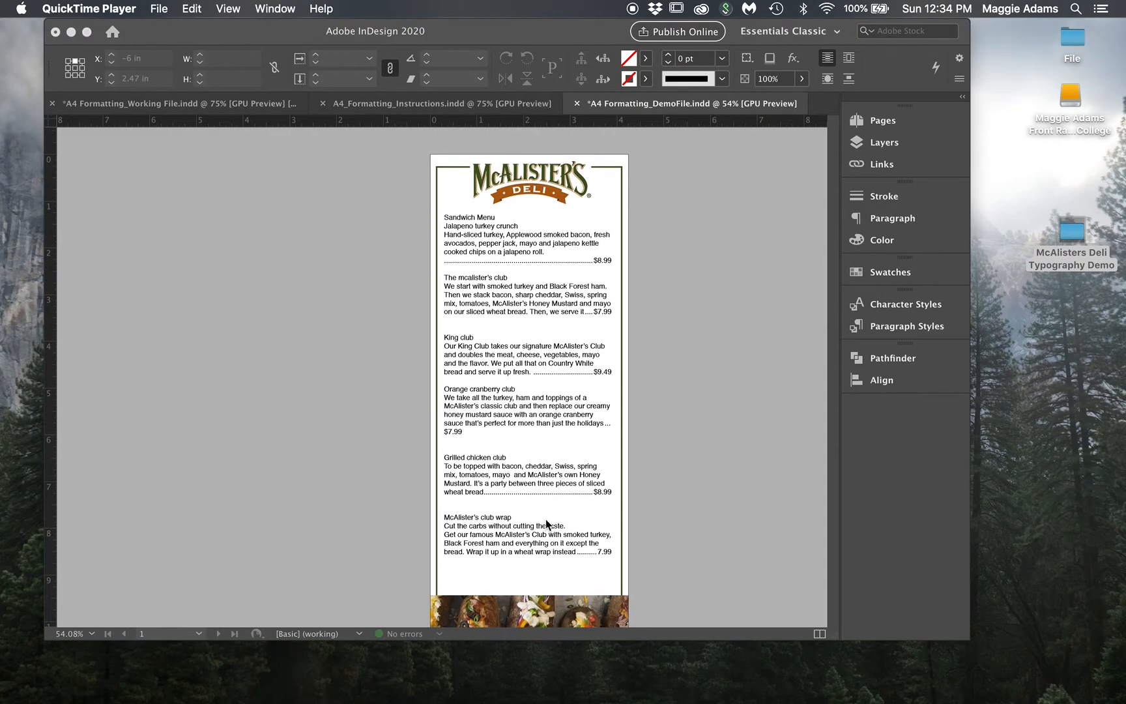
scroll(546, 519, down, 1)
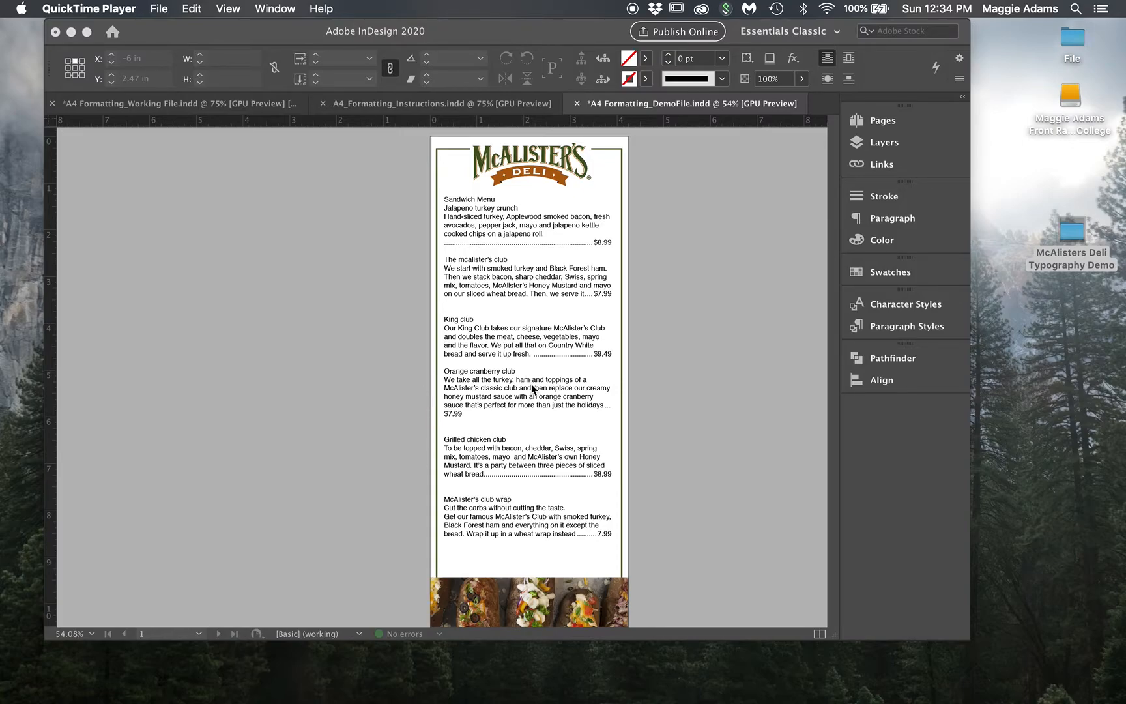
click(566, 594)
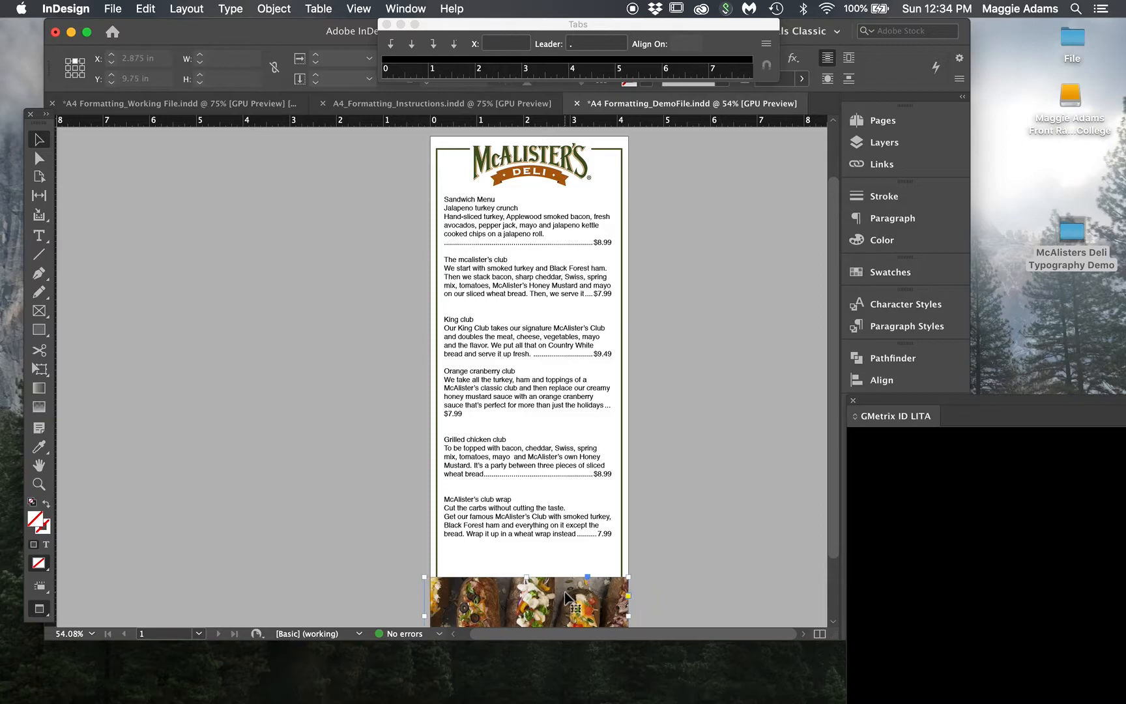
drag(566, 594, 555, 154)
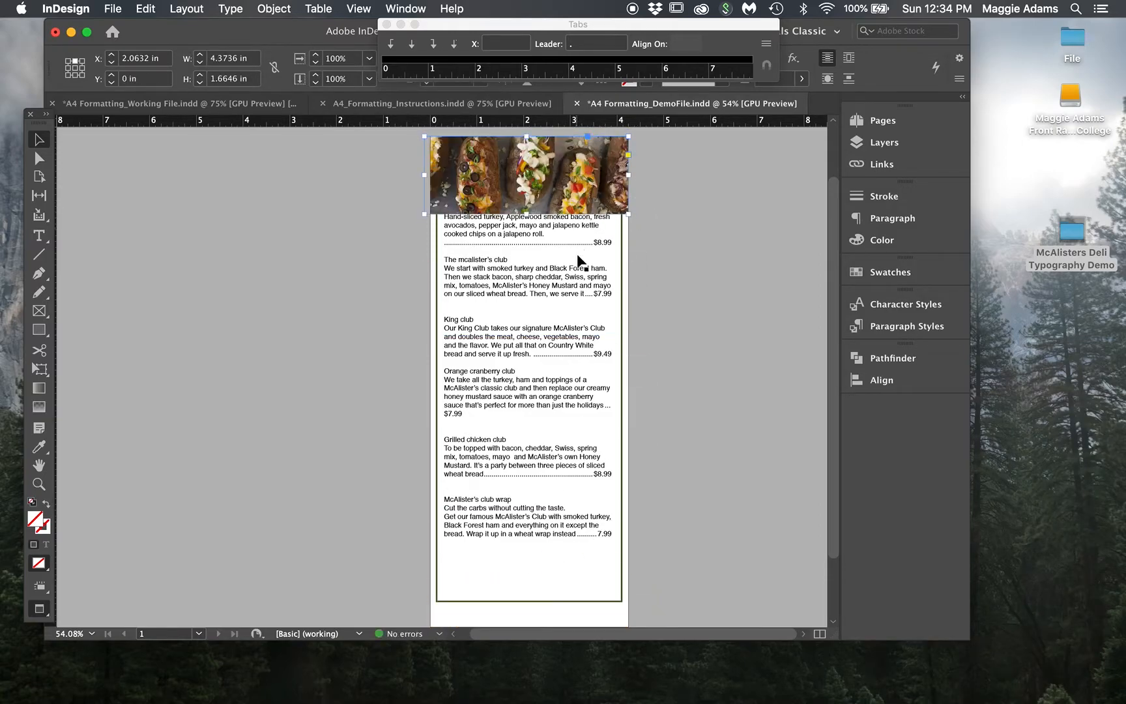
Select the border, logo and menu text together without the photo and shift them down to Y 1.75 in, below the photo
click(678, 285)
drag(674, 281, 420, 185)
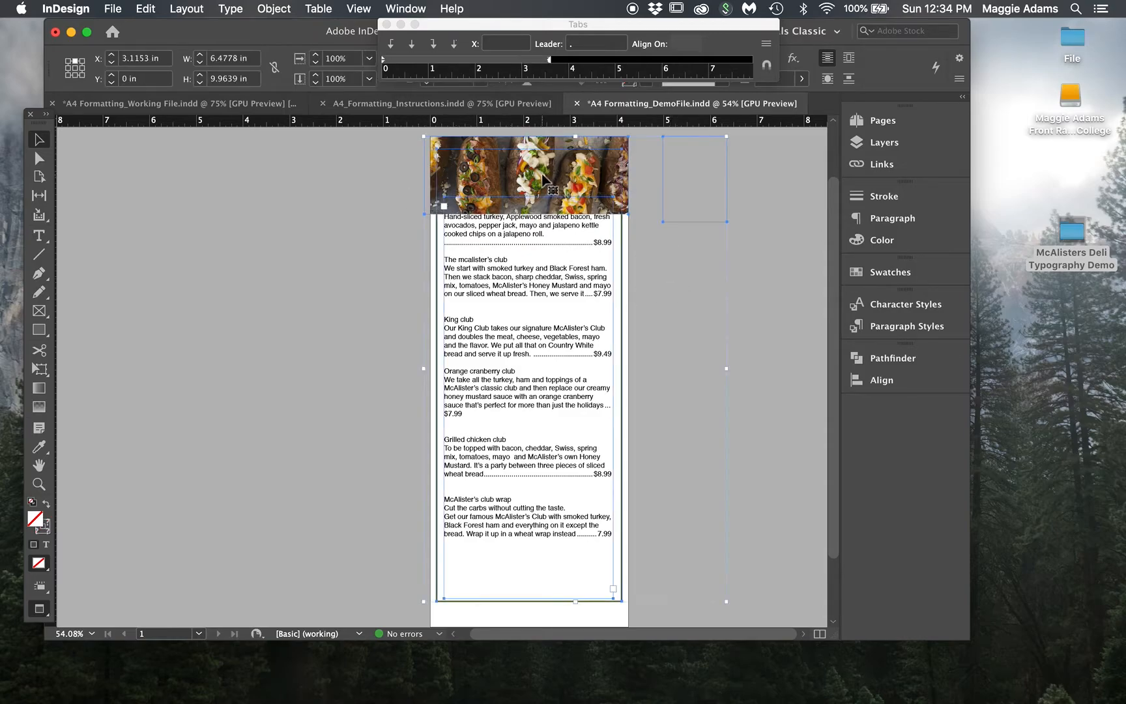
click(561, 135)
drag(663, 164, 364, 377)
click(429, 150)
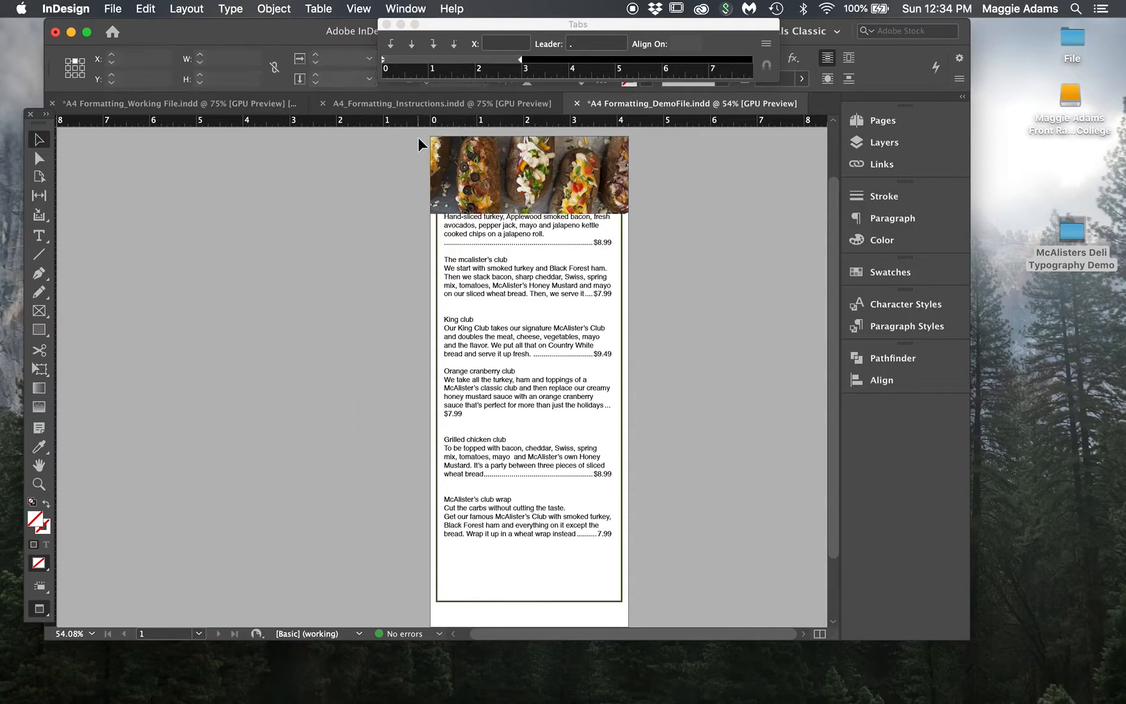
drag(431, 150, 634, 365)
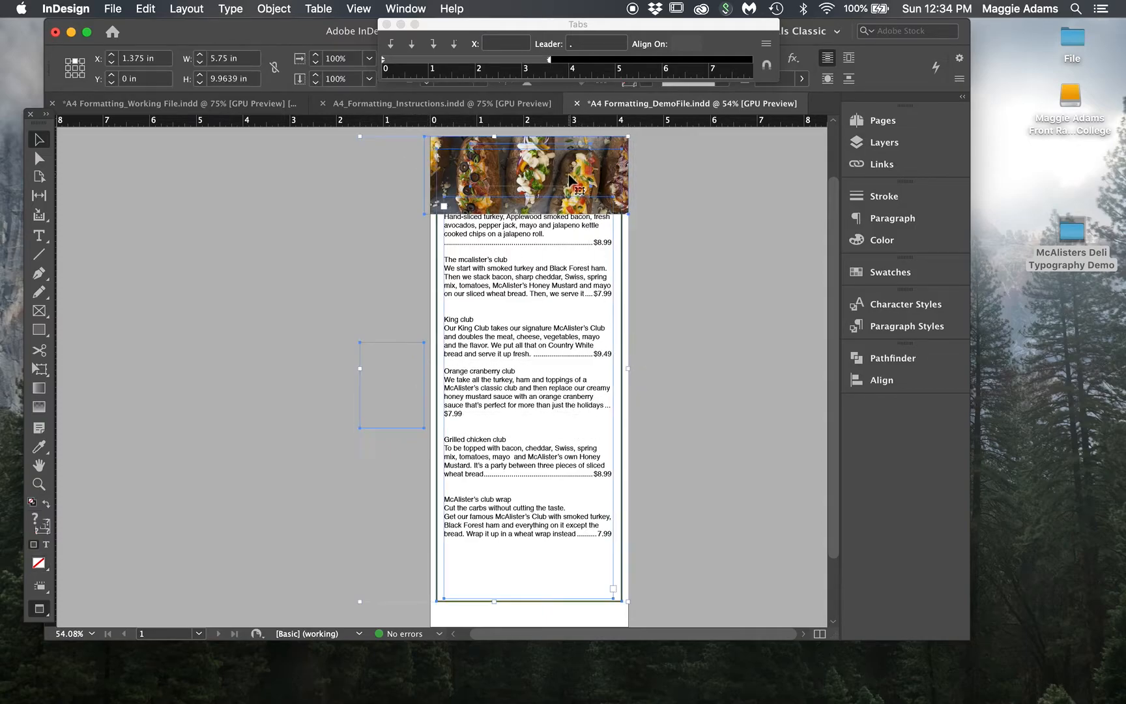
shift+click(384, 355)
click(428, 201)
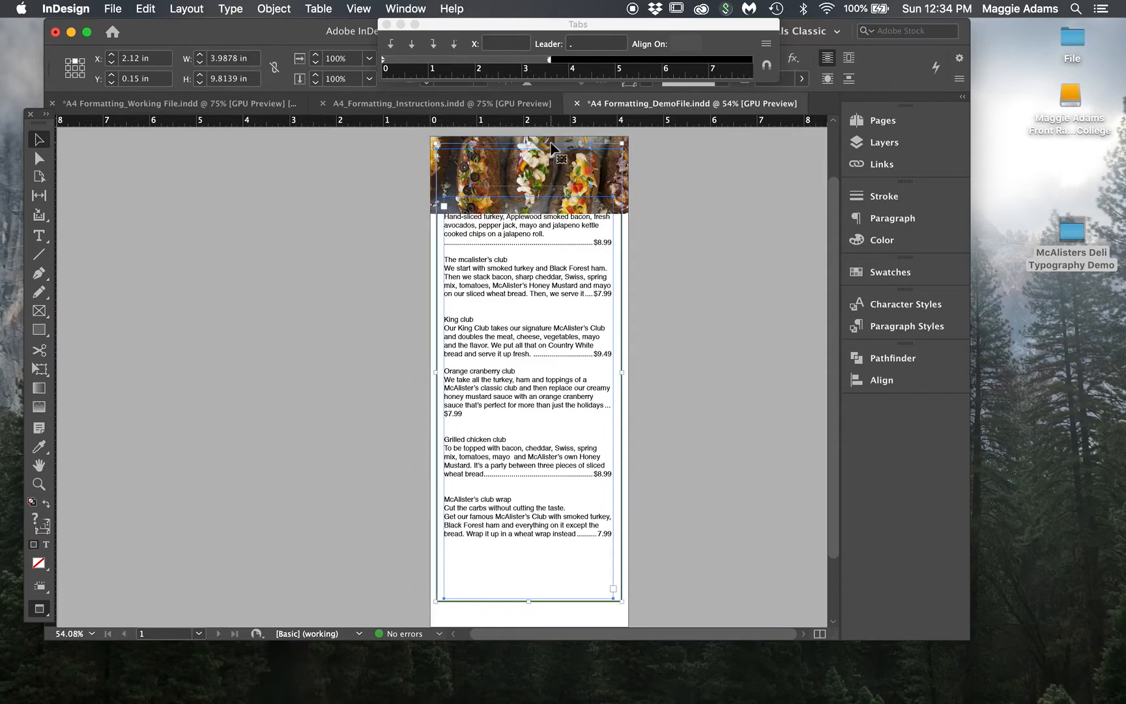
drag(552, 148, 552, 225)
scroll(659, 251, down, 1)
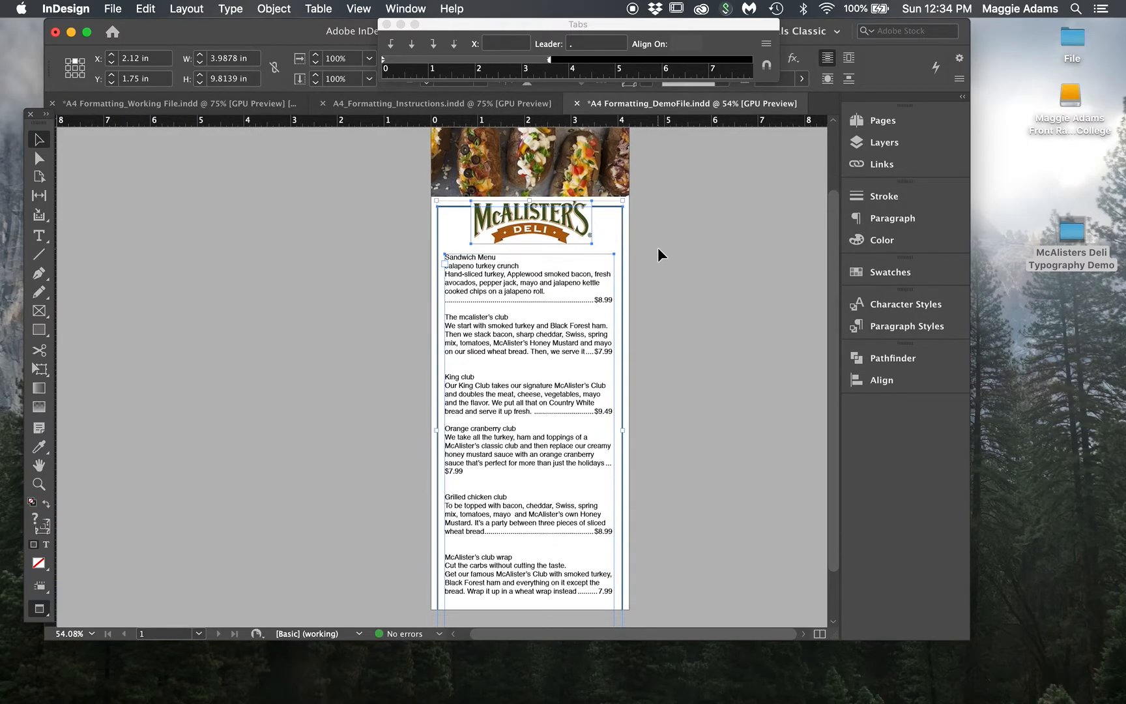
scroll(659, 252, up, 3)
click(659, 249)
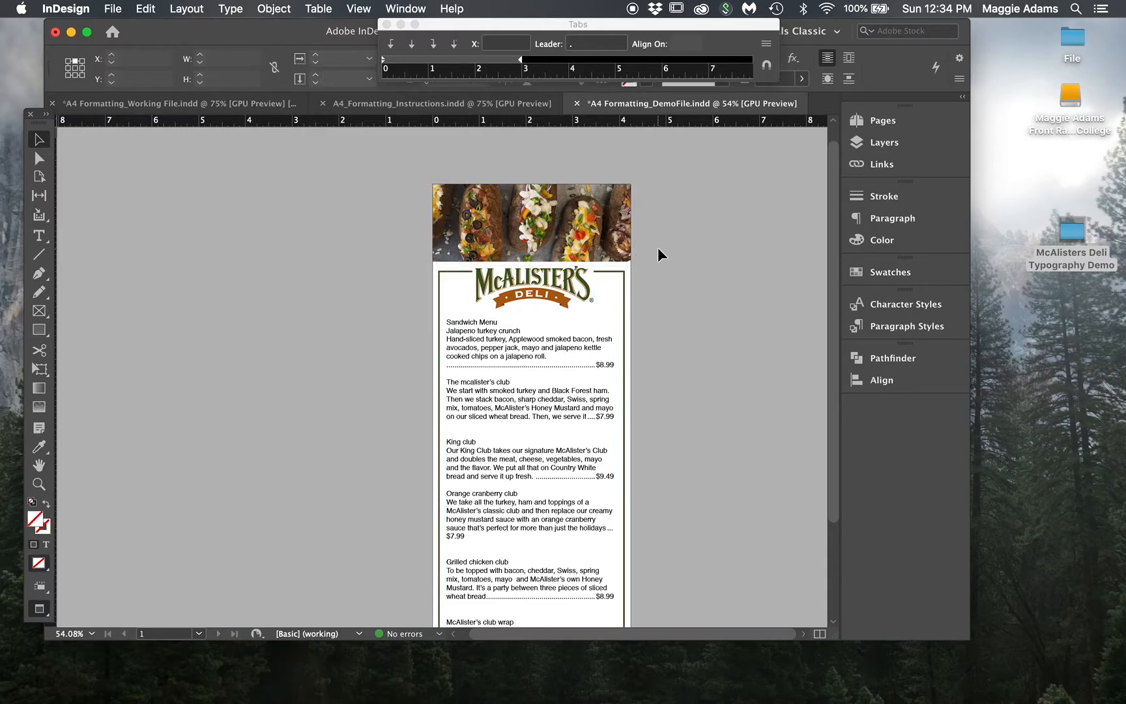
Undo the moves of the photo, border, logo and menu text to restore the original page layout
key(super+z)
key(super+z)
key(super+z)
key(super+z)
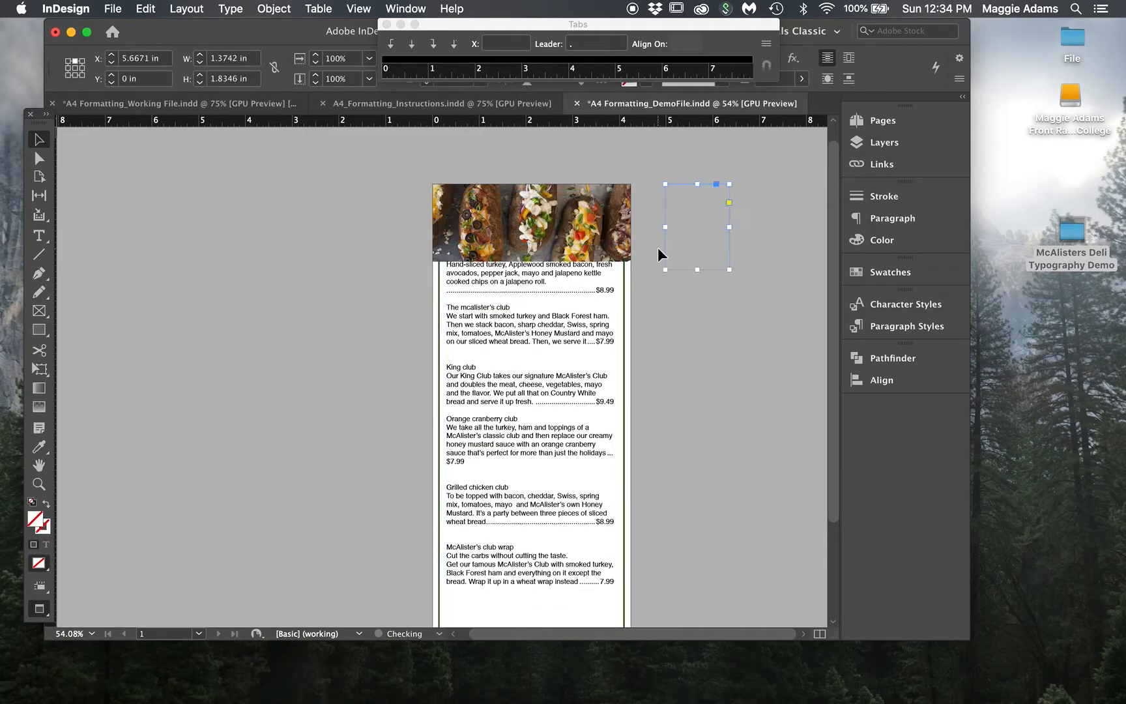
key(super+z)
key(super+z)
key(super+z)
key(super+z)
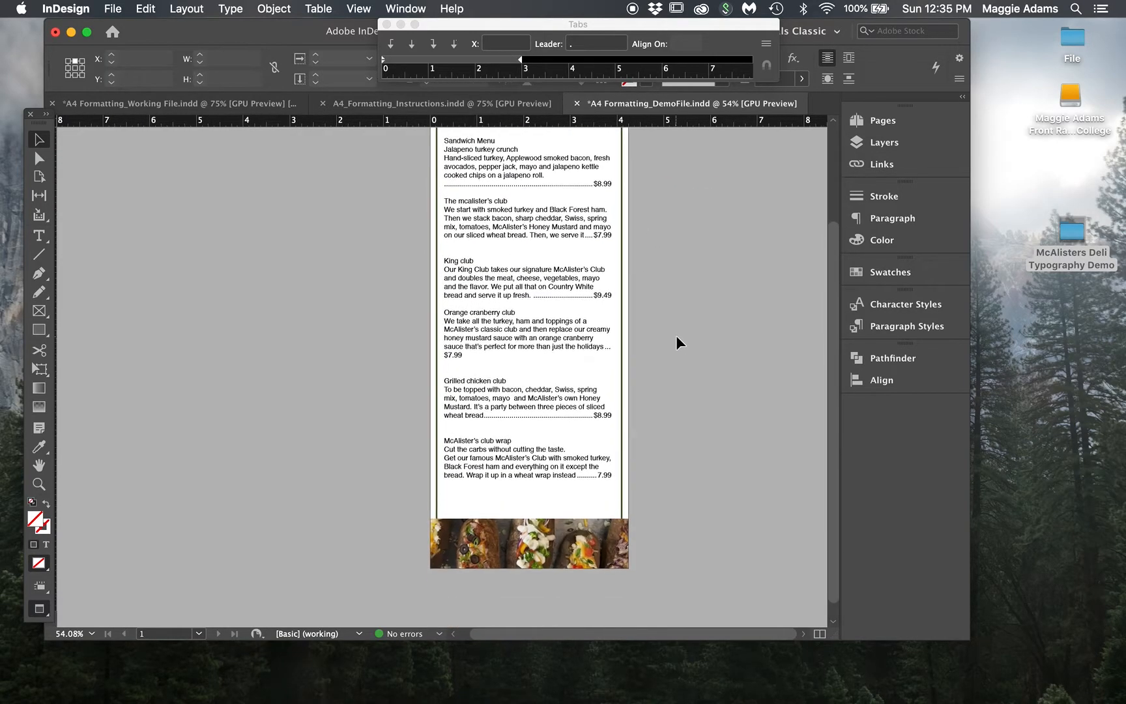
key(super+z)
key(super+z)
key(super+z)
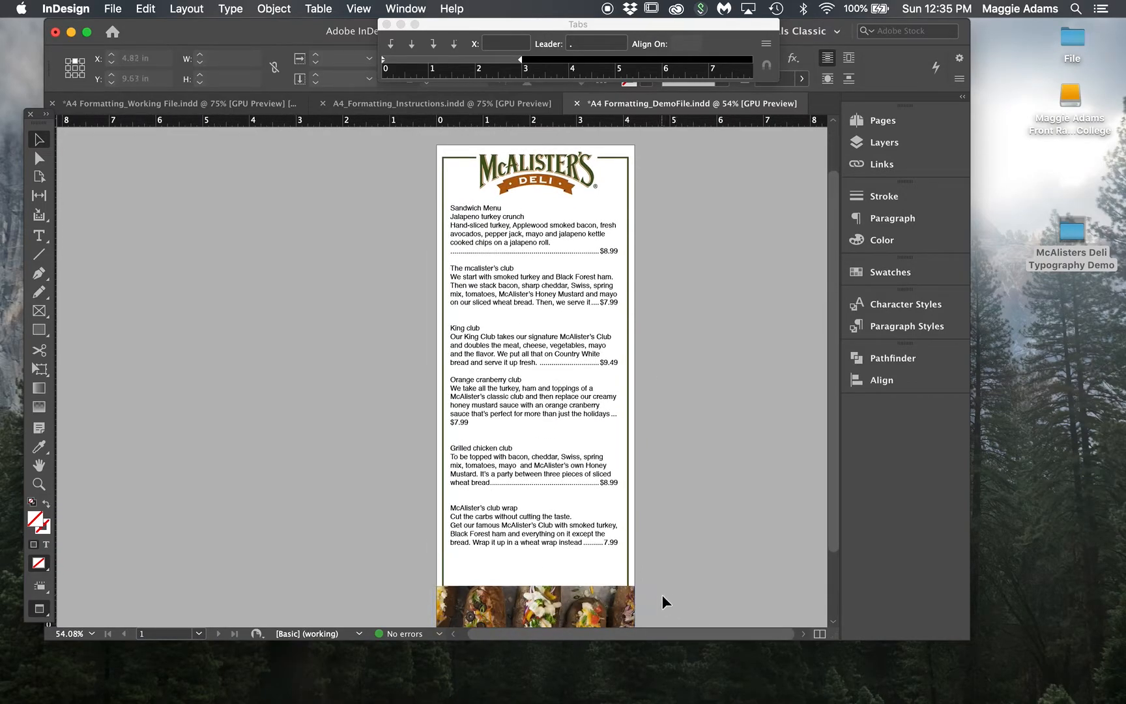
Move the empty frame on the pasteboard beside the page to about X 5.53 in, Y 1.38 in
click(606, 606)
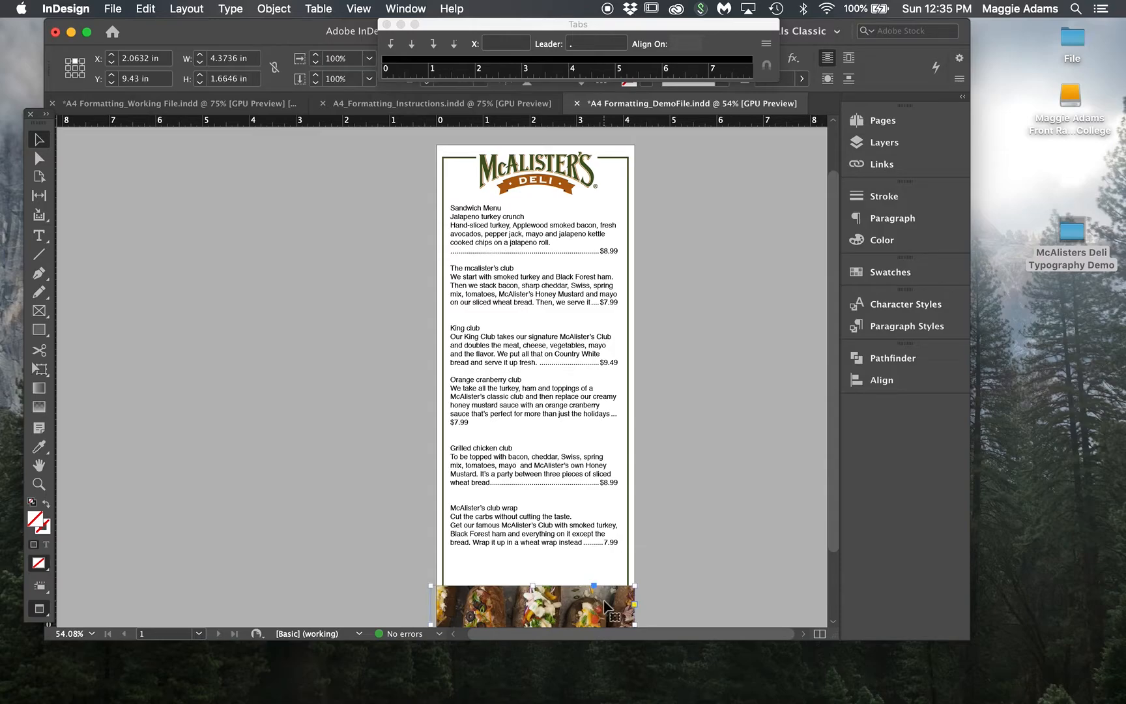
click(357, 472)
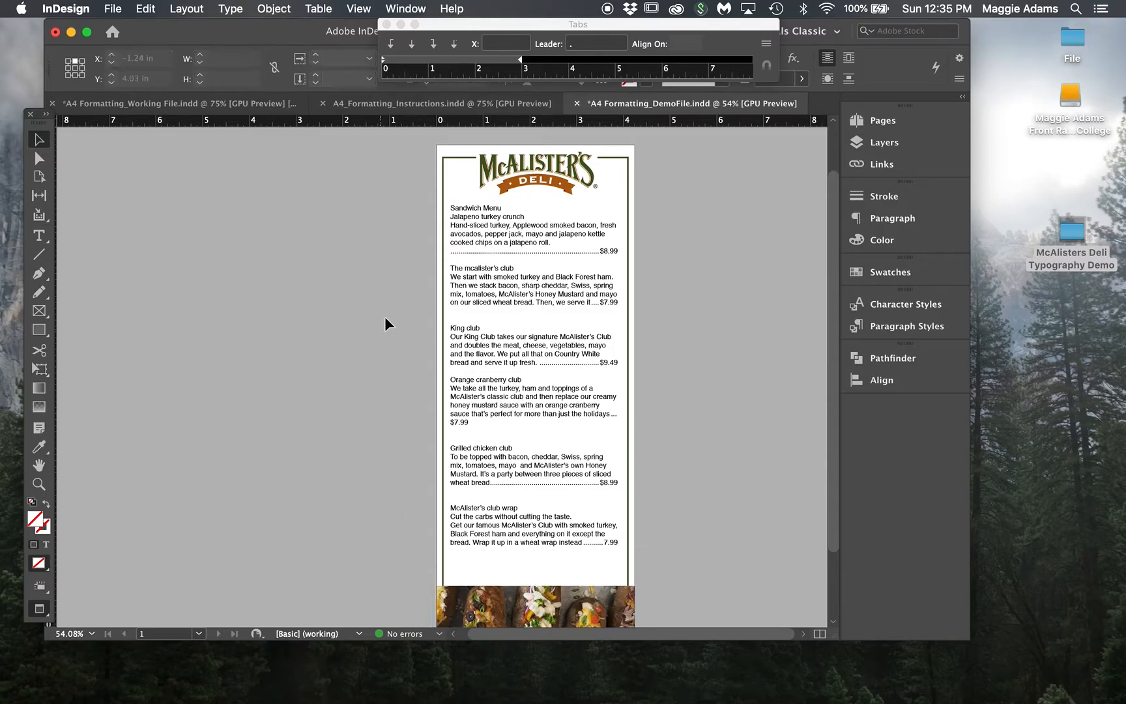
drag(322, 241, 408, 518)
drag(647, 147, 749, 385)
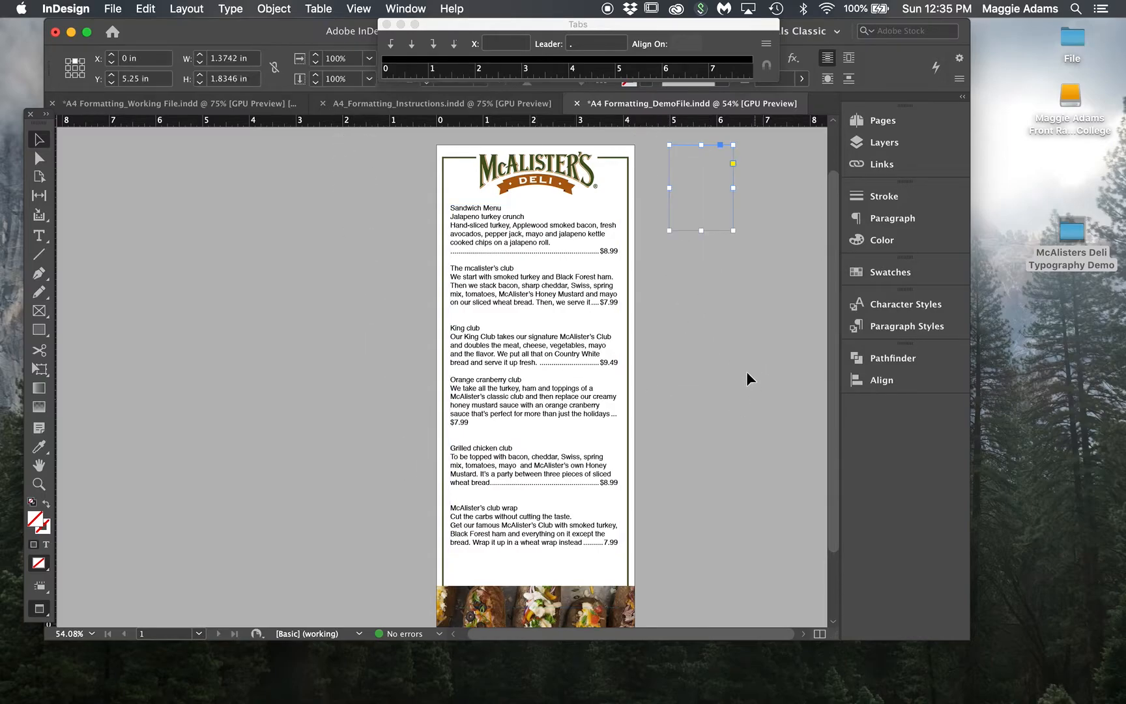
drag(696, 206, 678, 264)
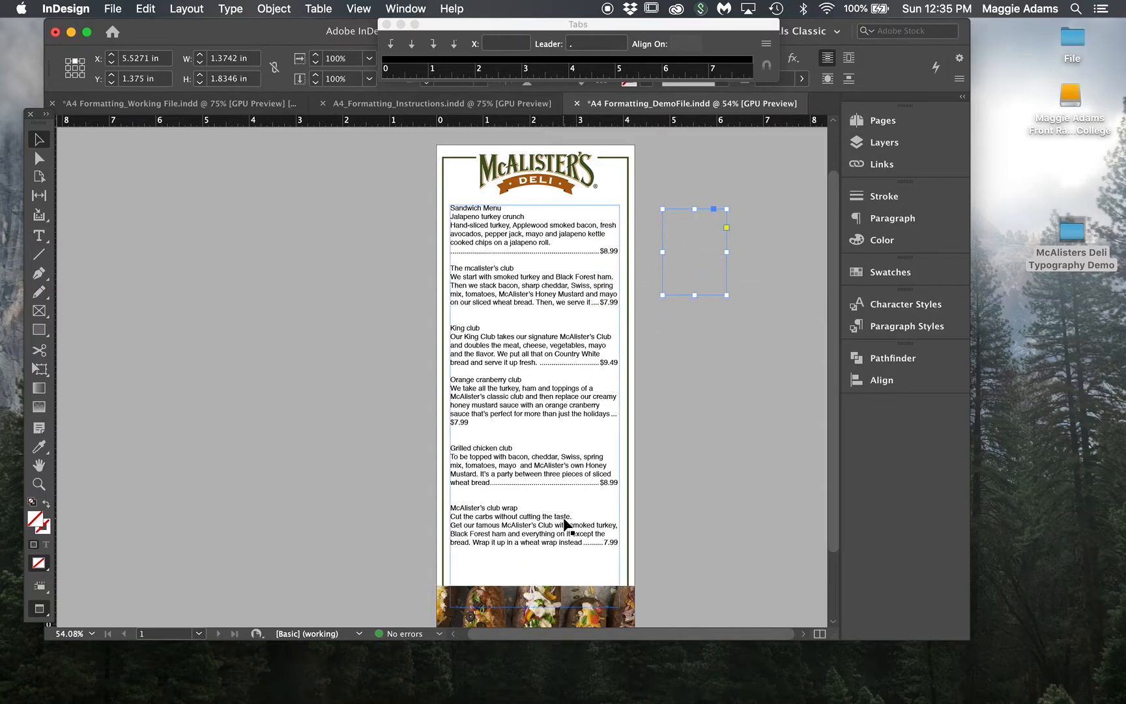
click(564, 519)
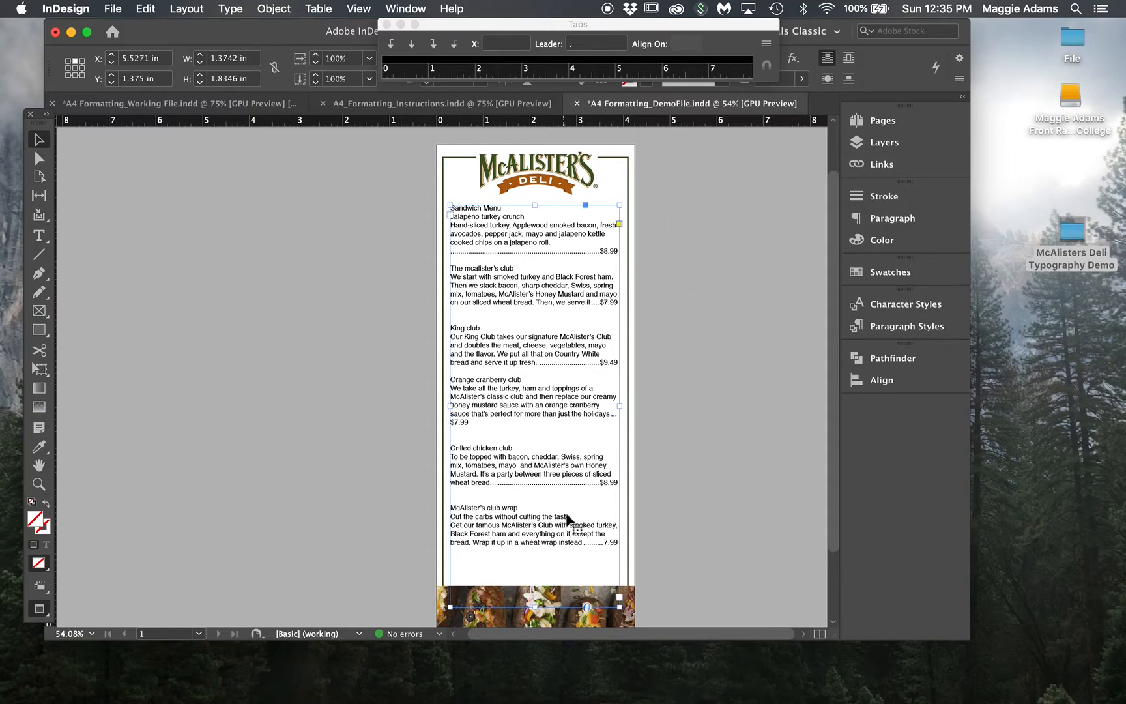
click(659, 342)
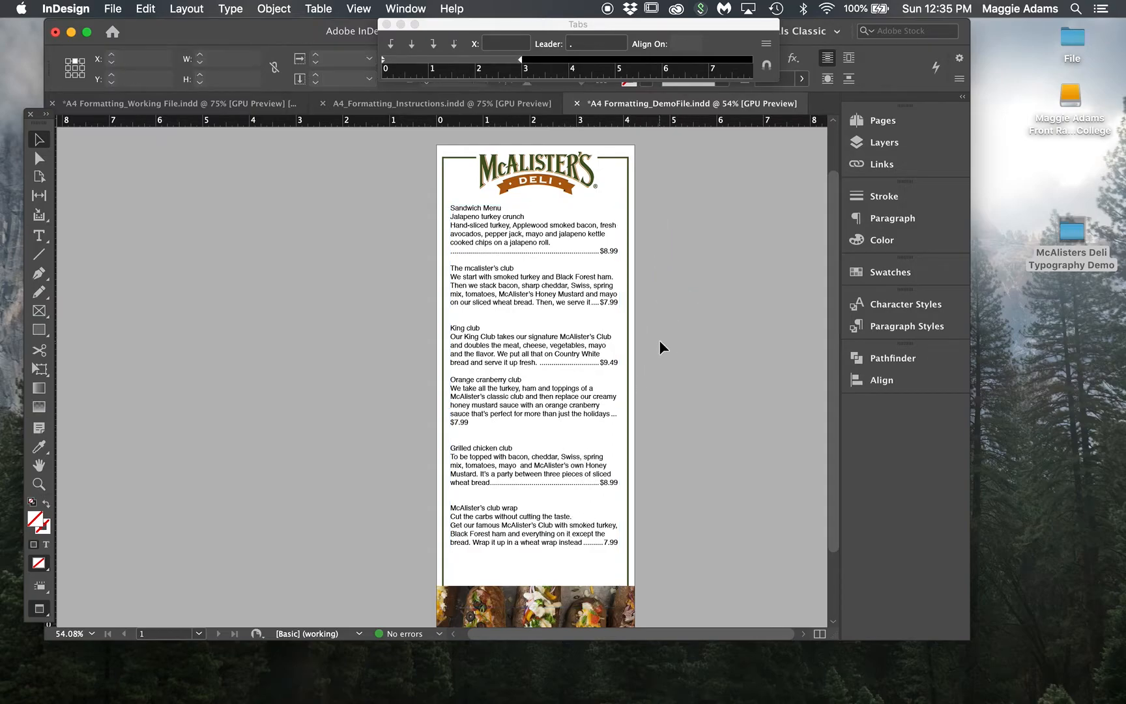
Insert a blank line after the Sandwich Menu heading to separate it from the first sandwich
scroll(659, 345, up, 3)
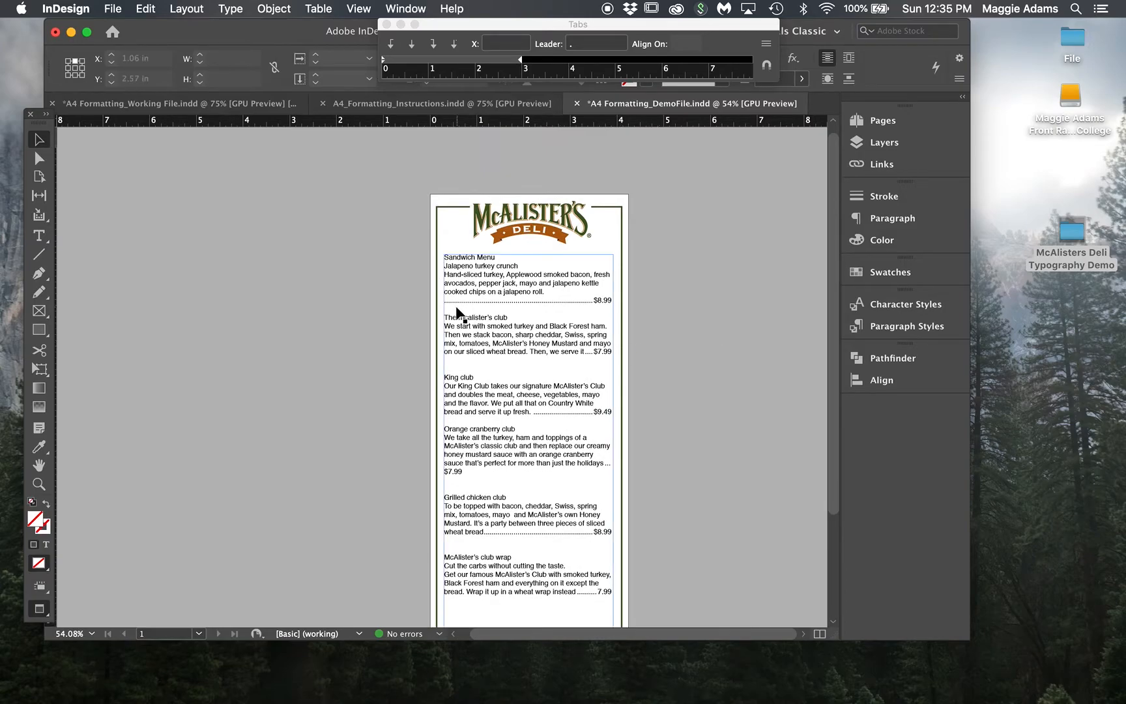
triple_click(470, 258)
click(495, 257)
key(Return)
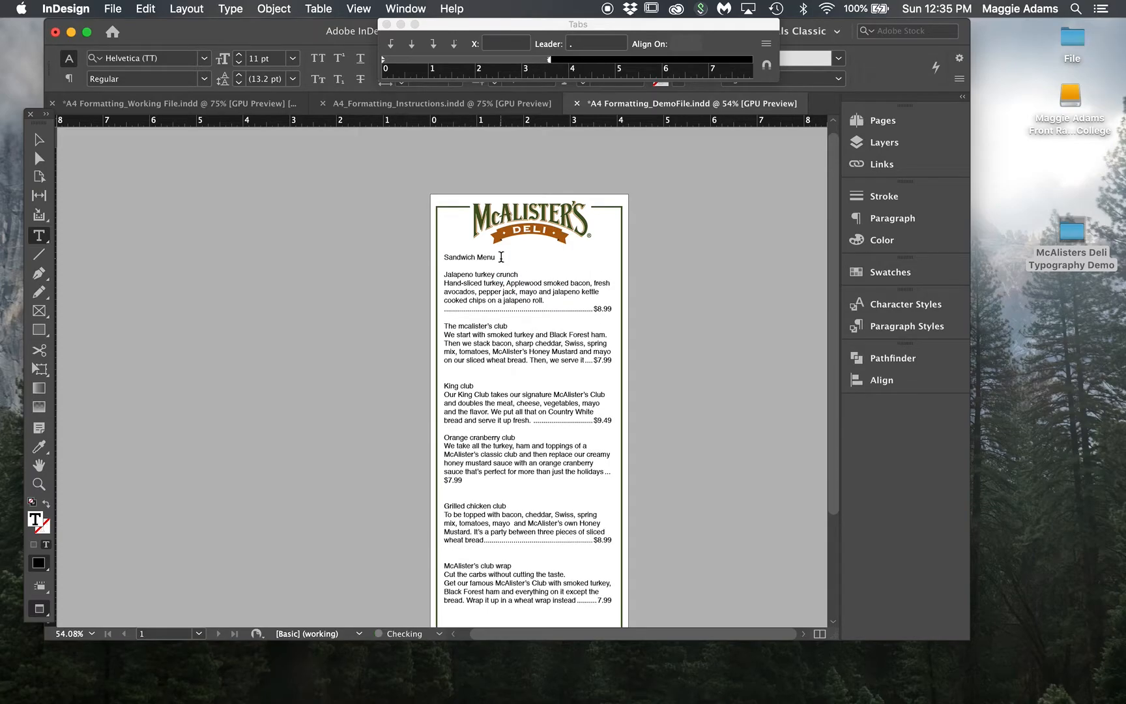
Join the $8.99 price line to the end of the Jalapeno turkey crunch description and delete the extra characters after "roll"
triple_click(482, 257)
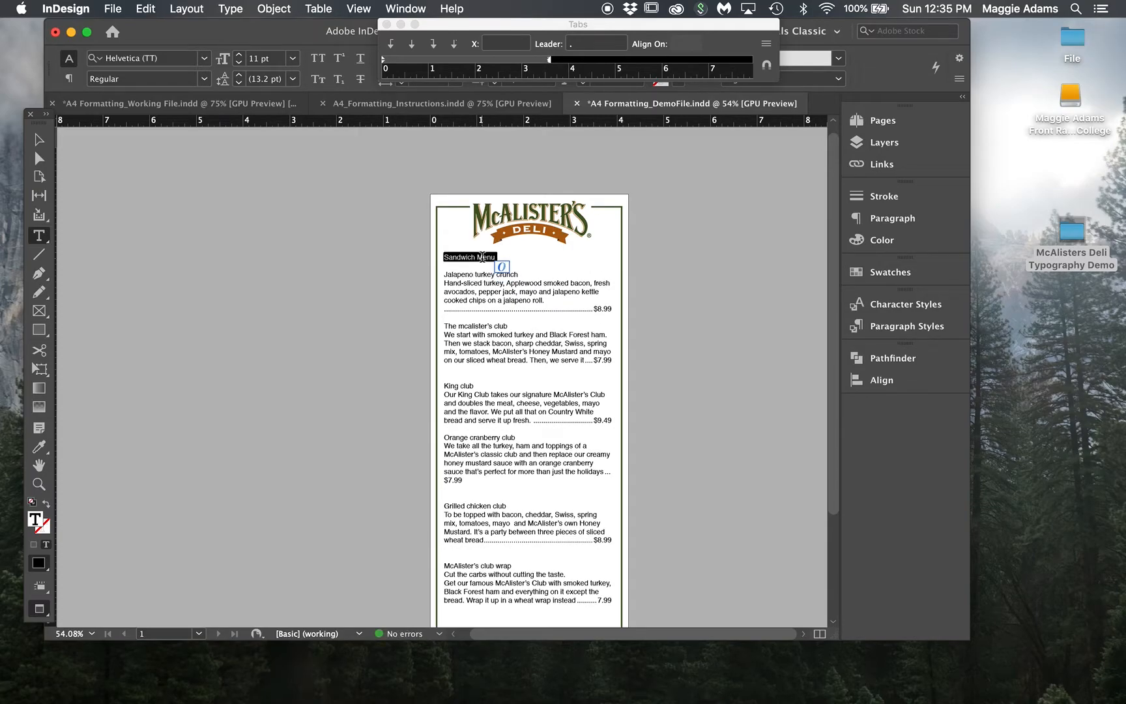
double_click(469, 275)
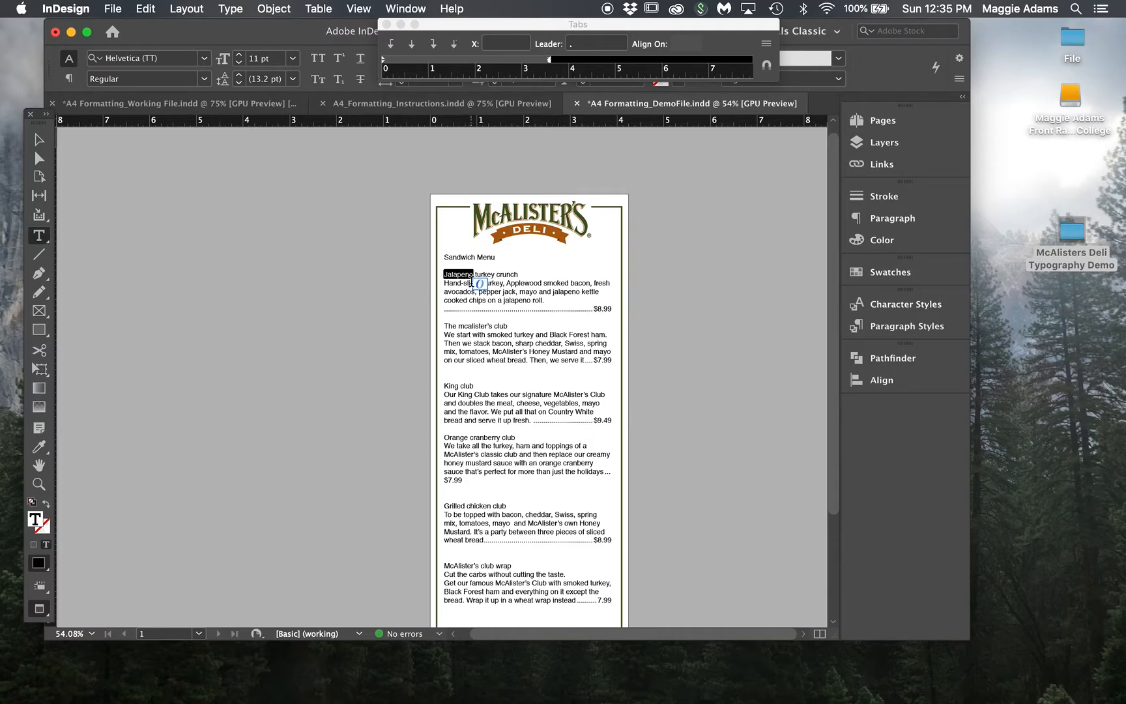
click(553, 298)
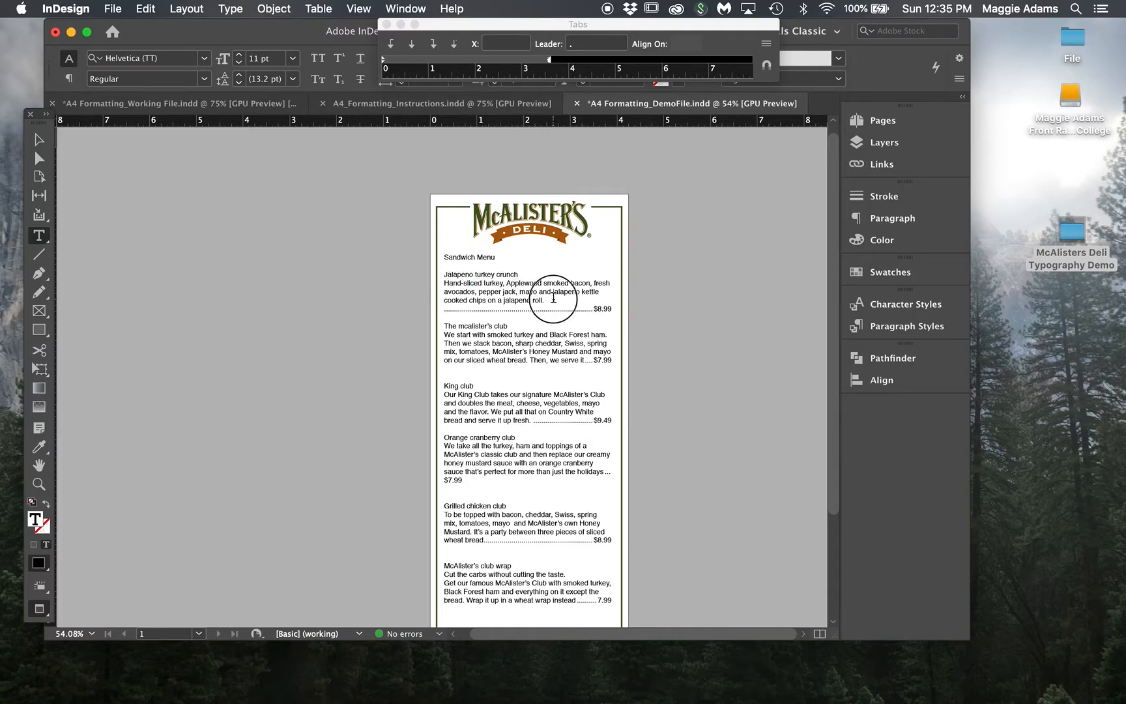
triple_click(454, 284)
click(444, 309)
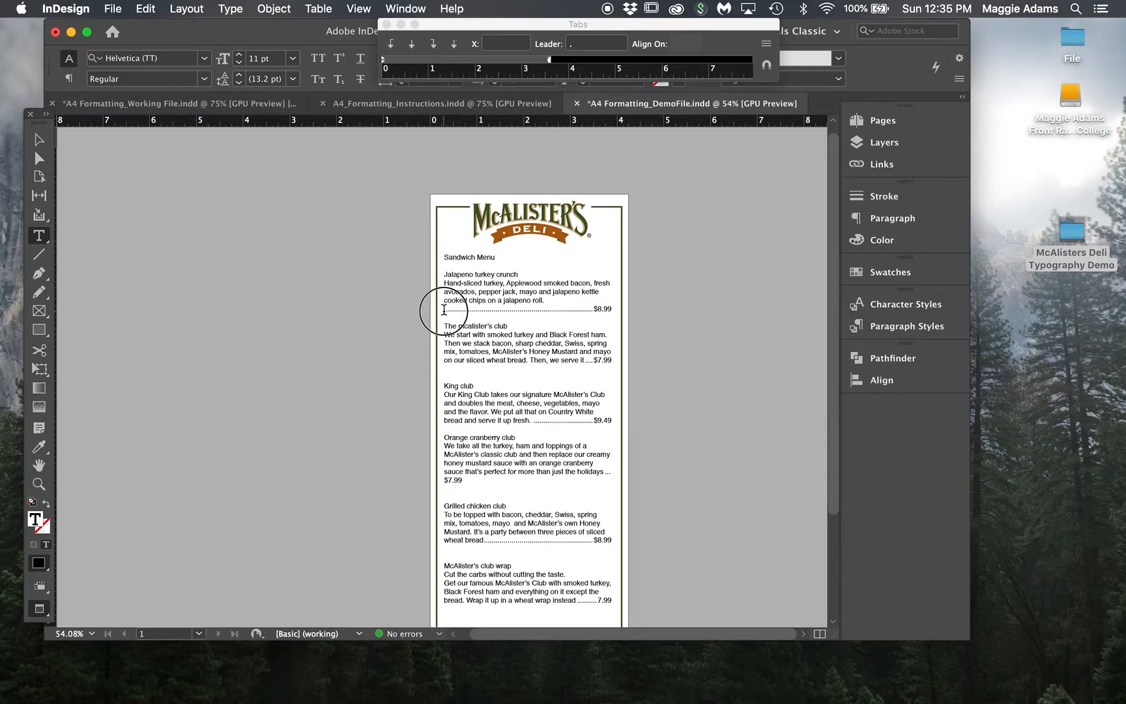
key(BackSpace)
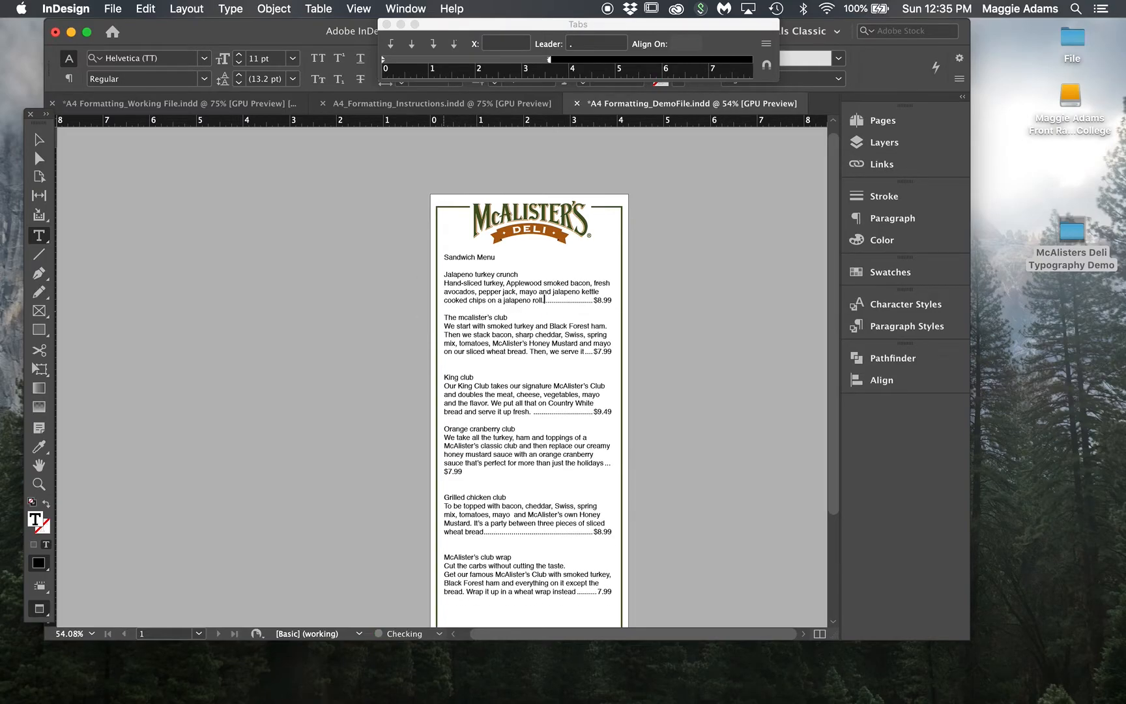
key(BackSpace)
key(BackSpace)
Capitalize the remaining words in the first sandwich title so it reads "Jalapeno Turkey Crunch"
drag(460, 257, 503, 274)
click(465, 275)
text(T)
text(C)
Select the Sandwich Menu heading text
drag(444, 257, 499, 259)
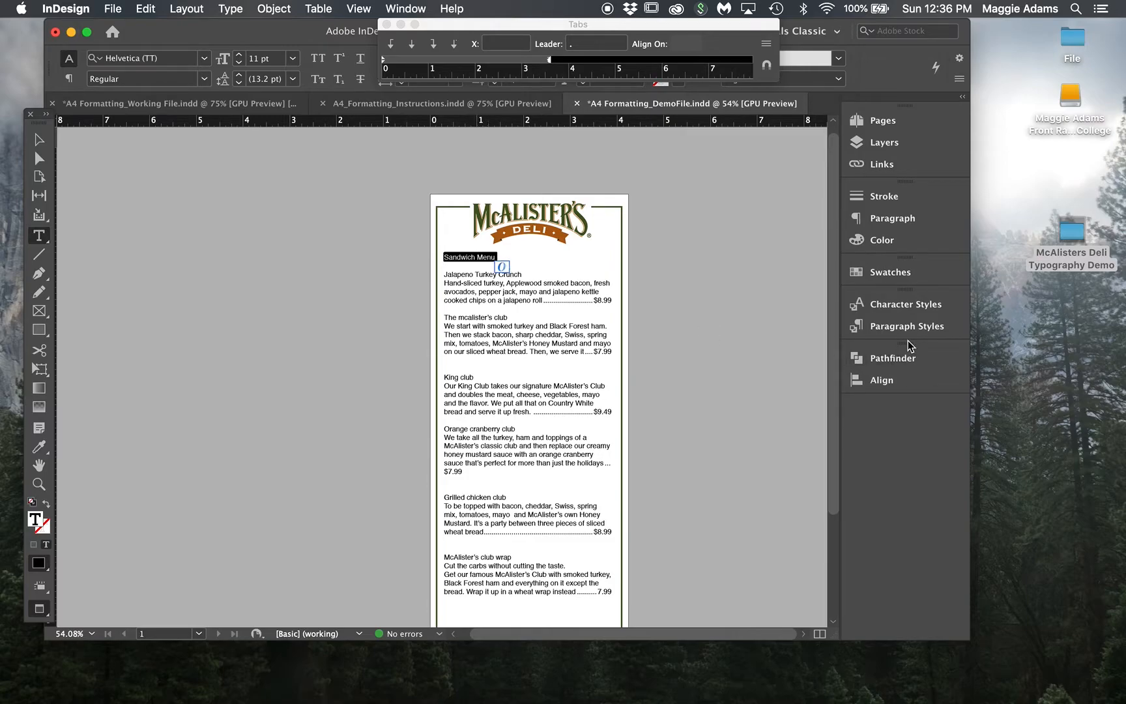
mouse_move(115, 692)
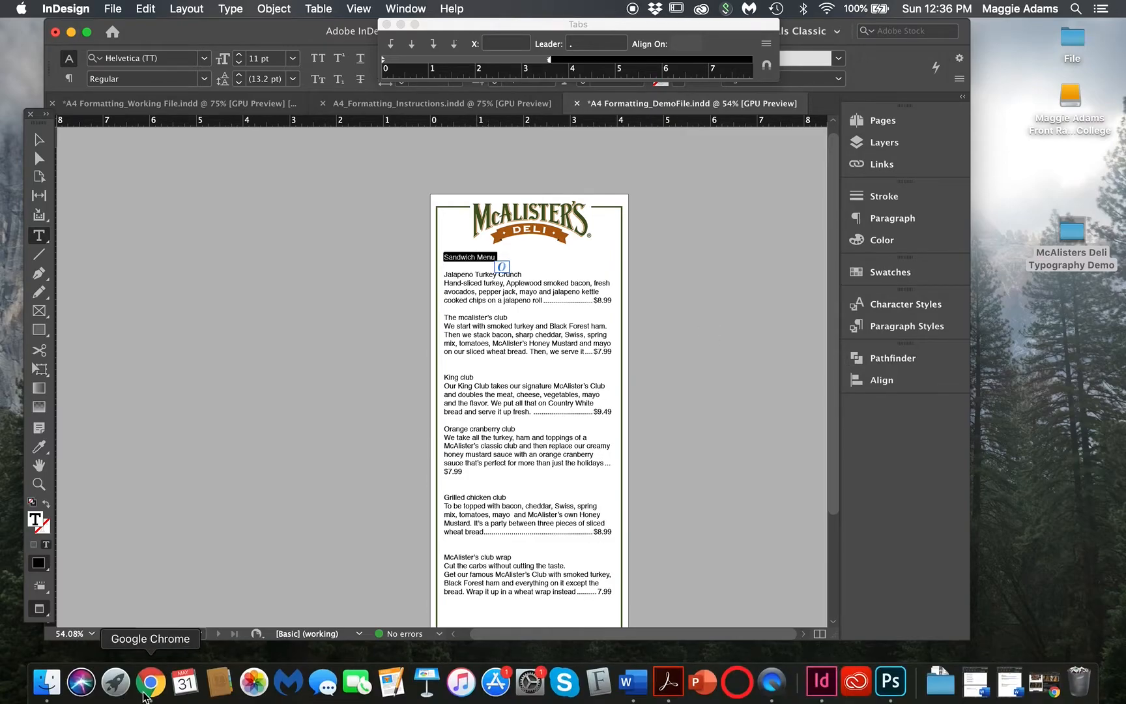
click(149, 689)
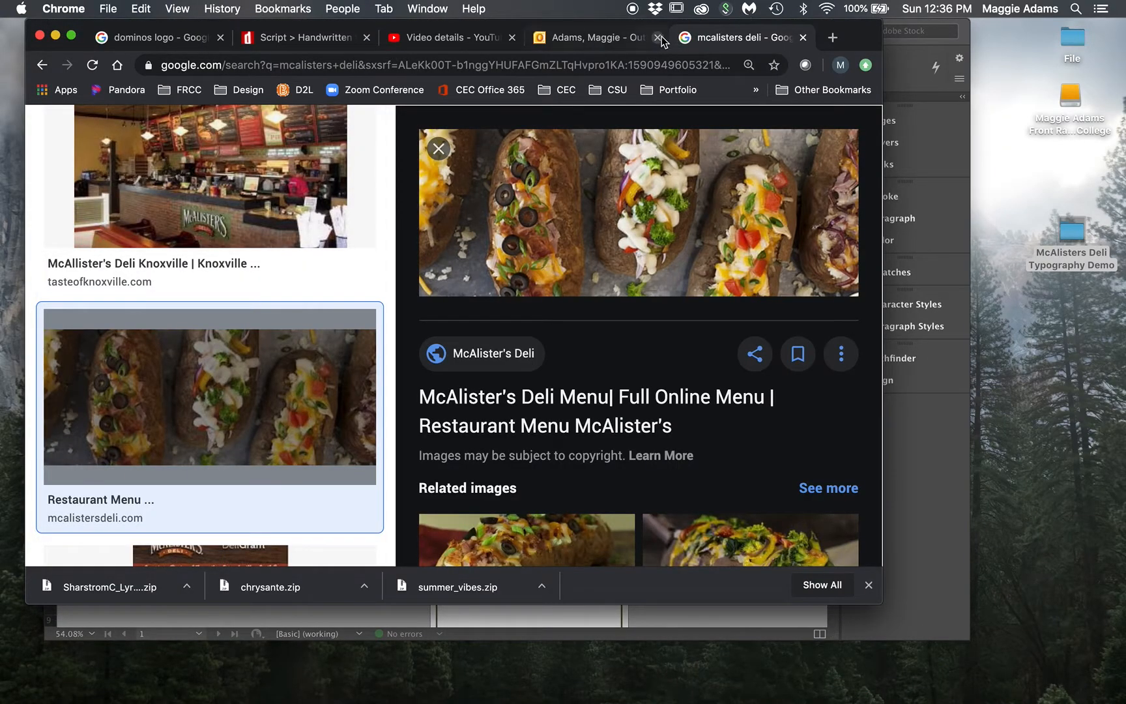
click(56, 35)
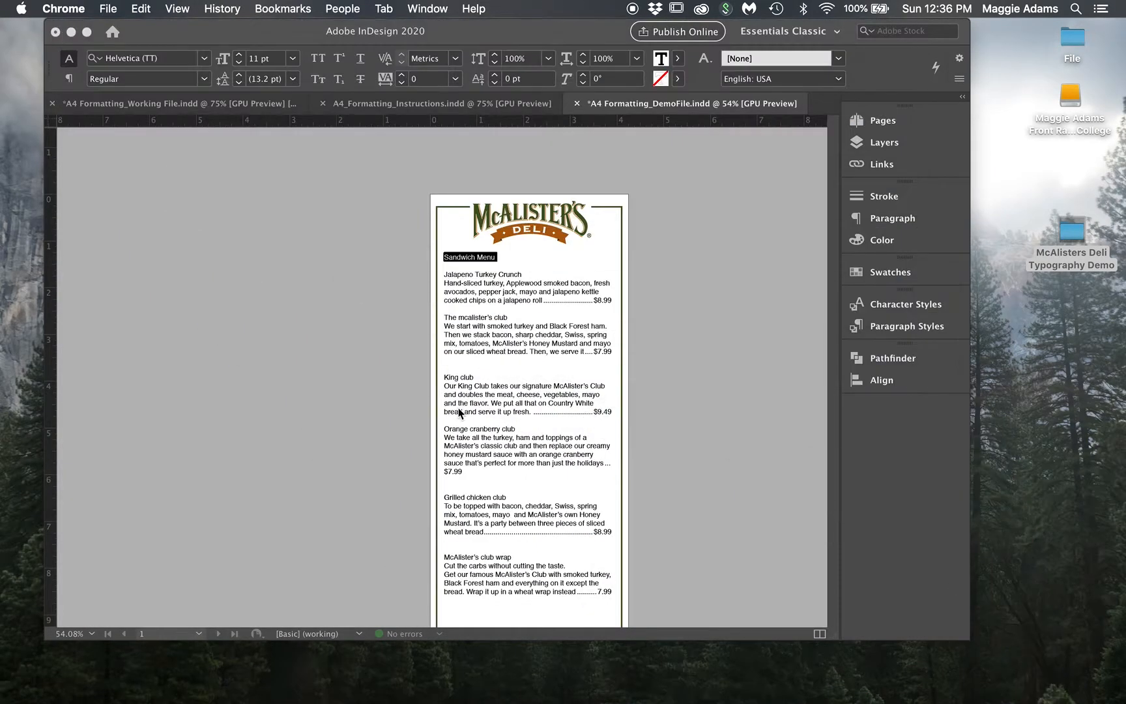
click(693, 365)
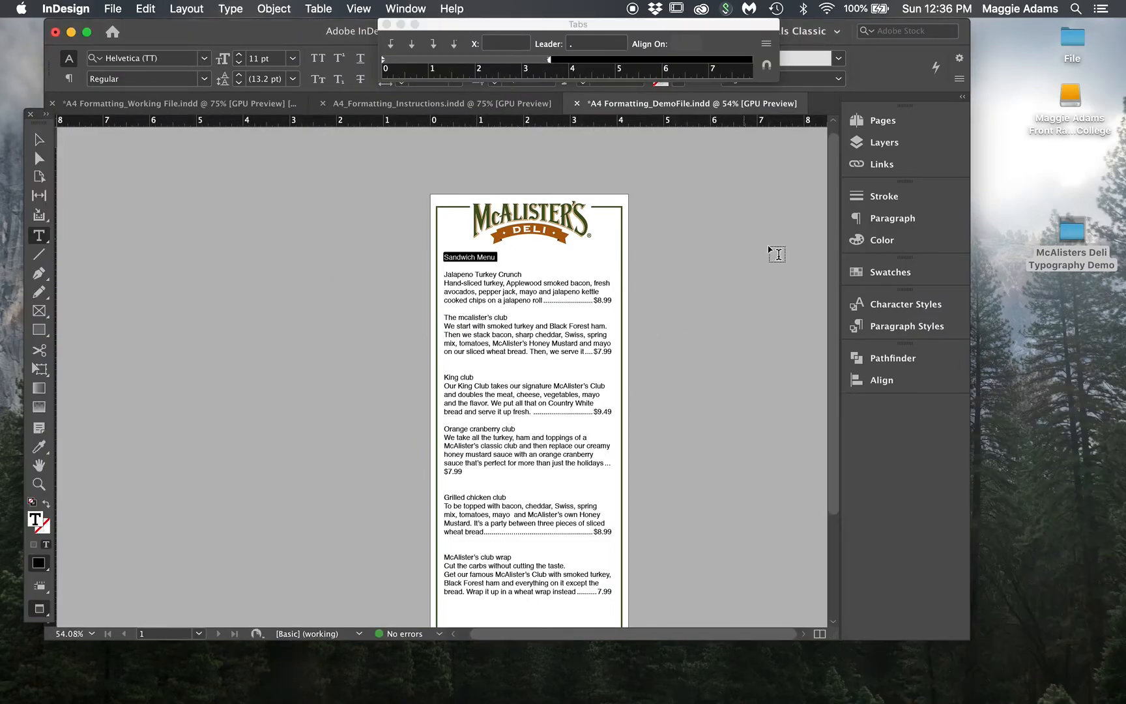
Center-align the selected Sandwich Menu heading
click(903, 222)
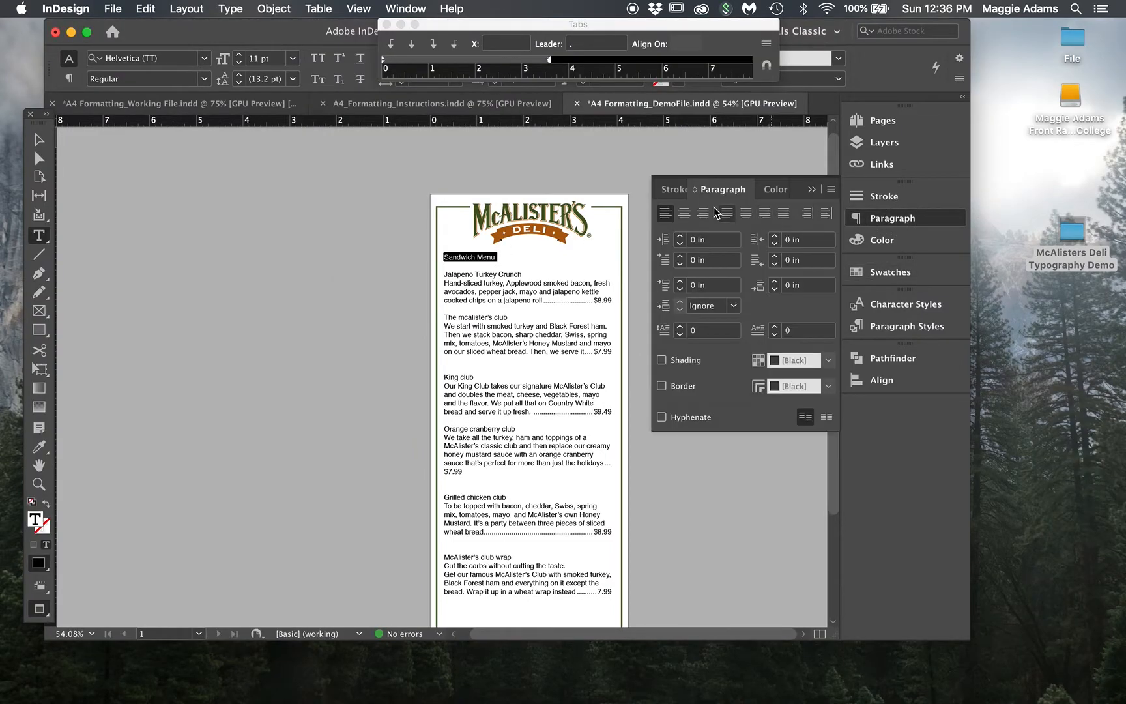
click(683, 214)
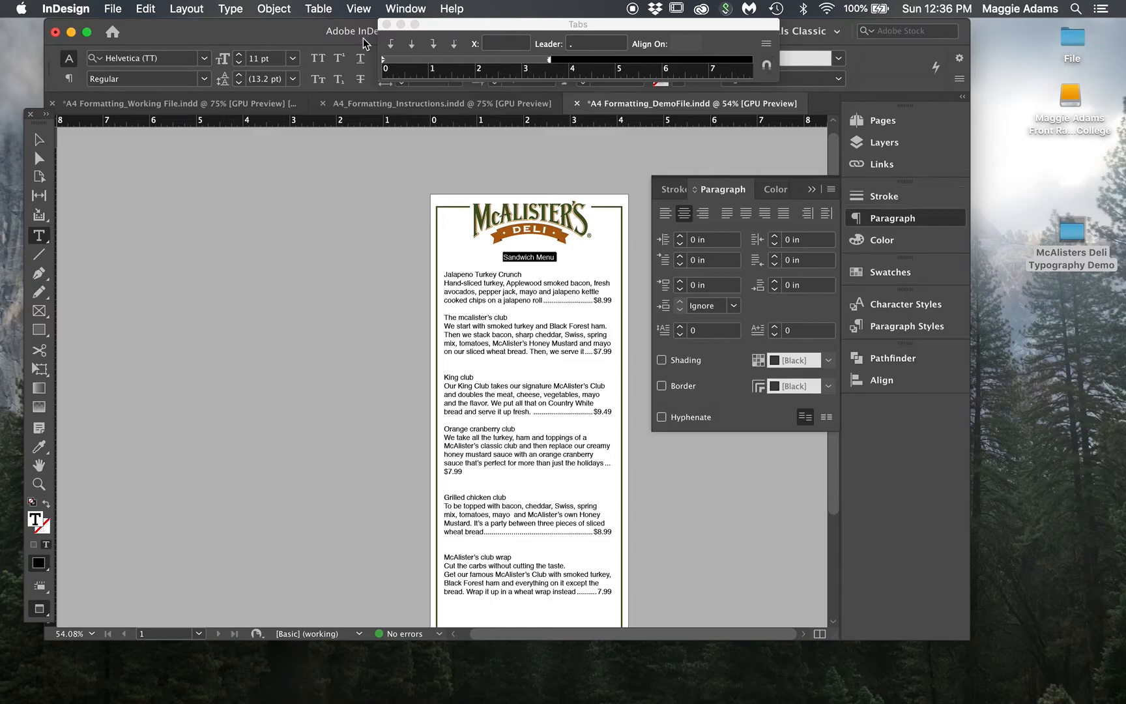
Show the character formatting controls, dock them with the paragraph settings, and set the selected Sandwich Menu heading in All Caps
click(405, 9)
mouse_move(458, 414)
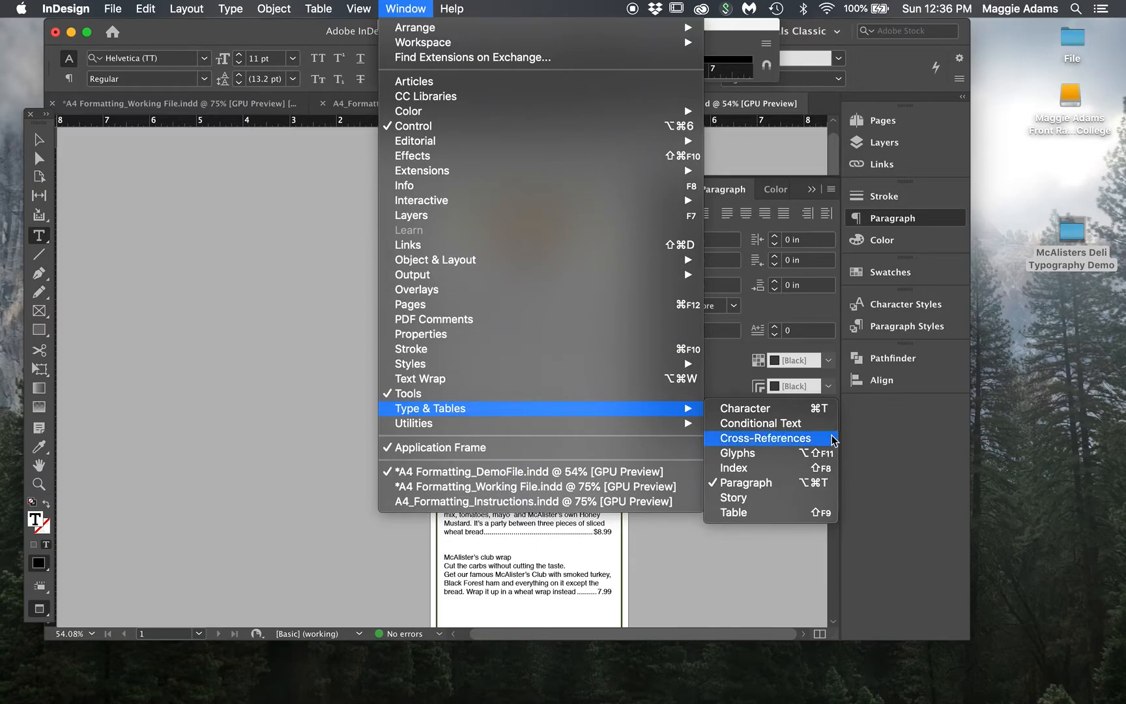
click(807, 409)
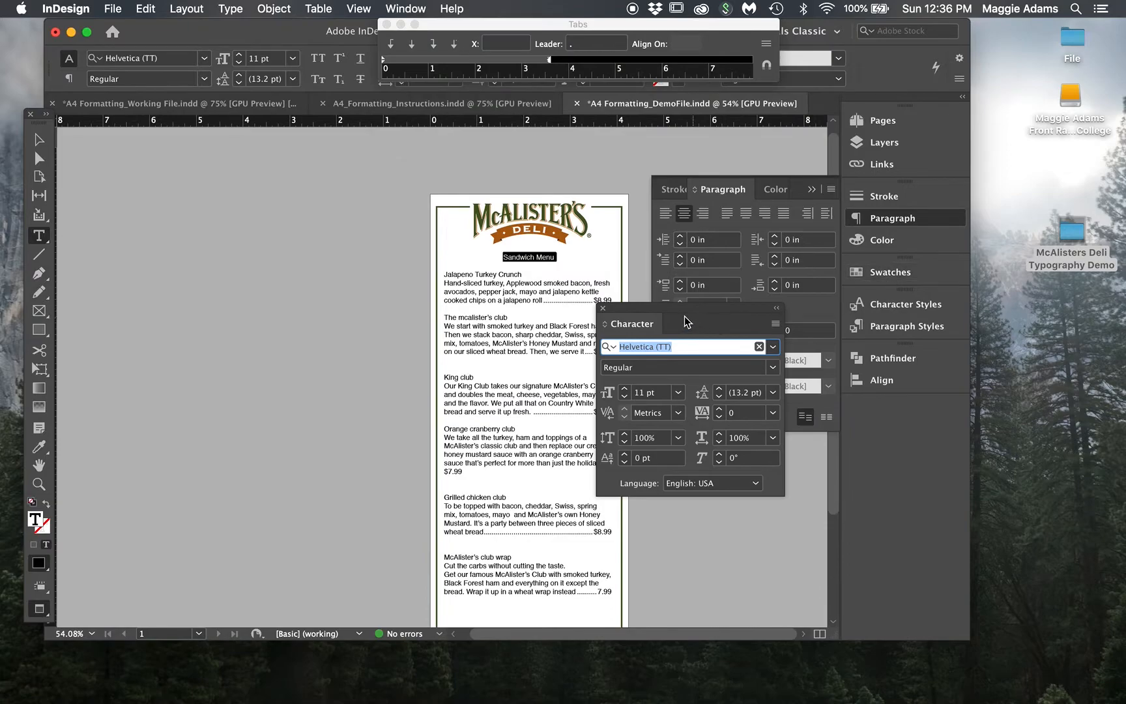
drag(639, 309, 886, 235)
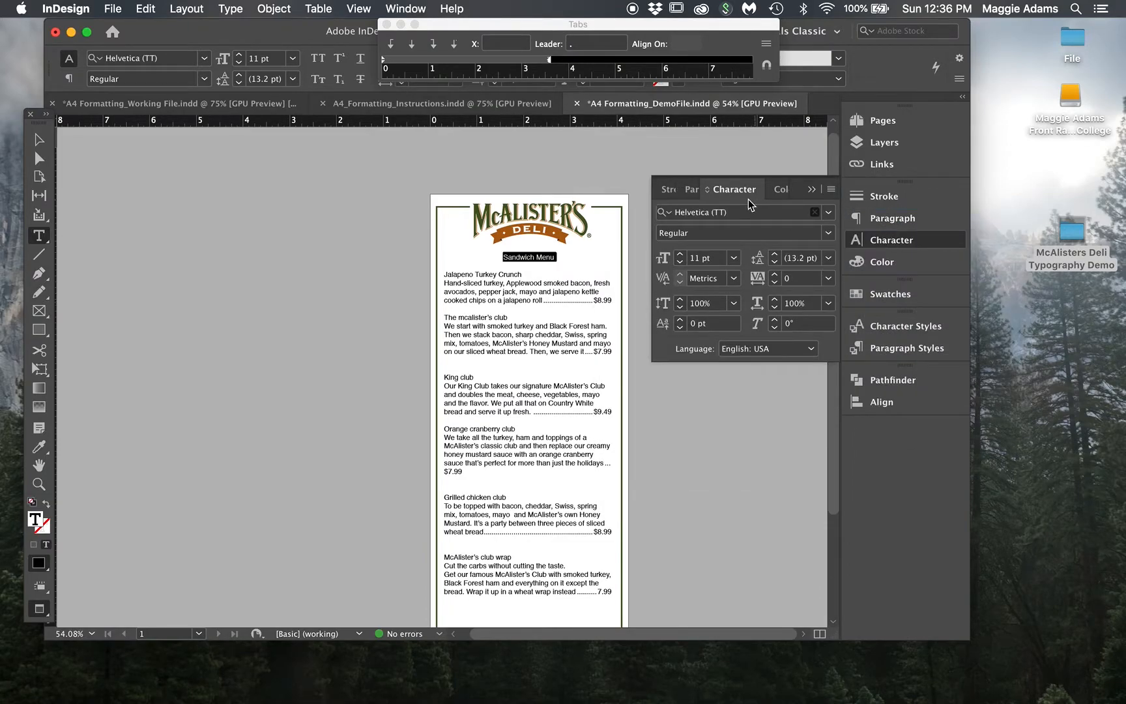
click(831, 190)
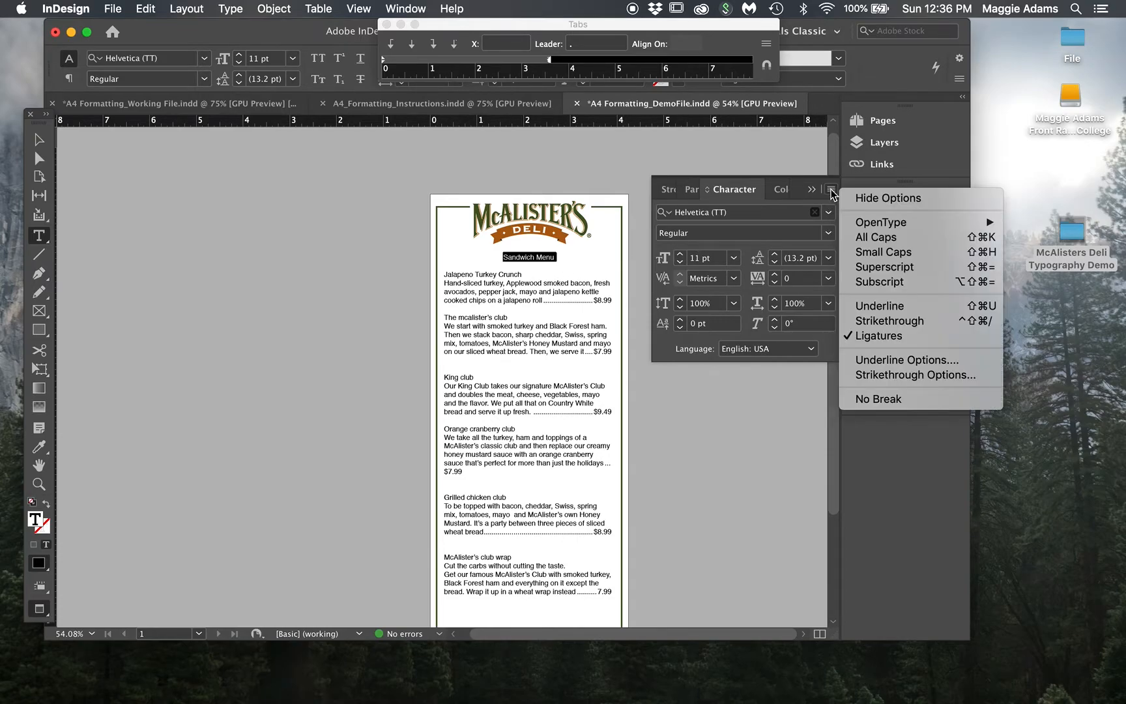
click(877, 237)
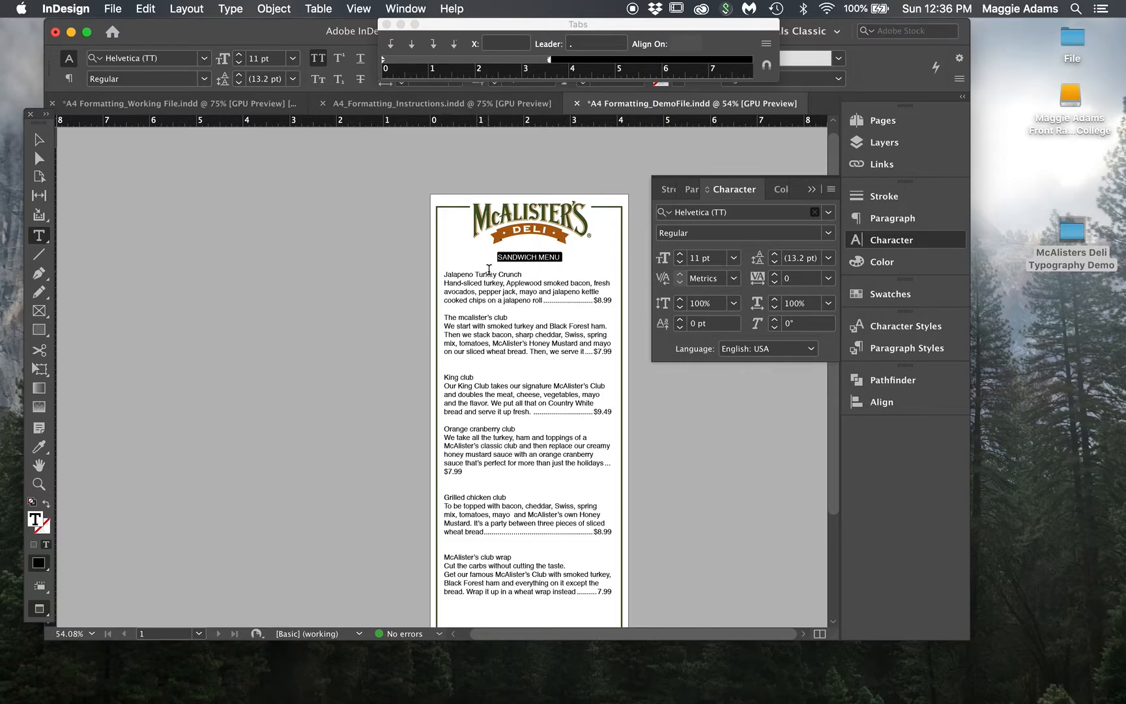
Make the Sandwich Menu heading Bold and set its font size to 12 pt
click(205, 79)
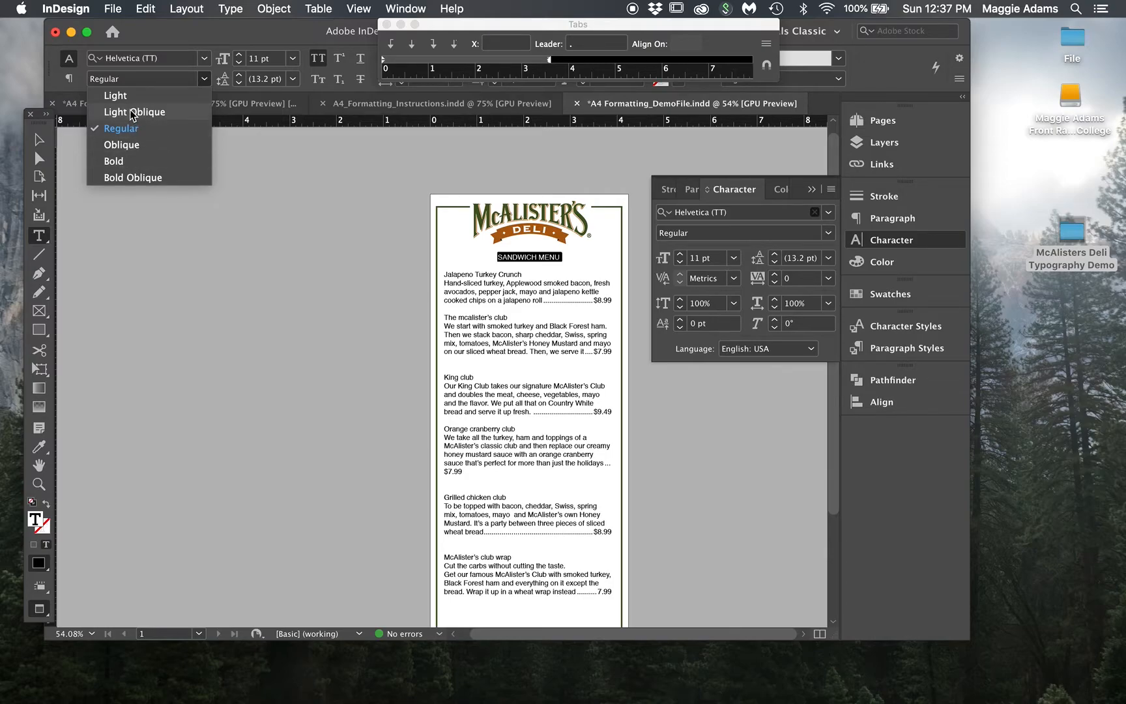
click(121, 161)
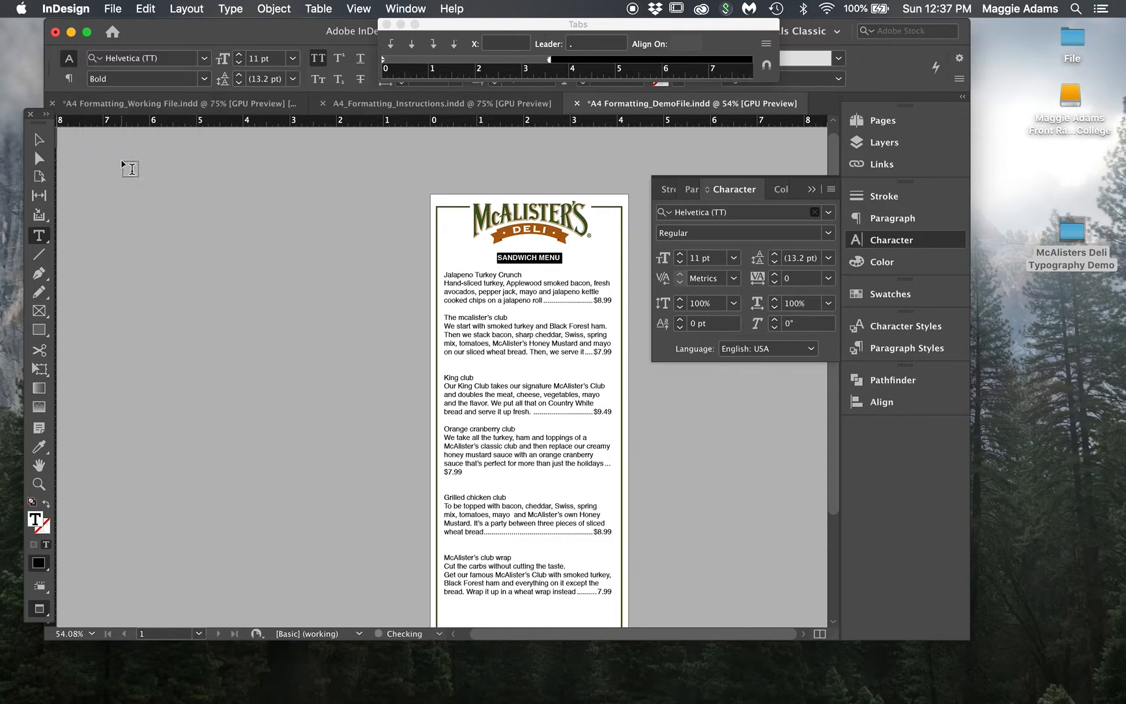
double_click(498, 258)
triple_click(498, 258)
click(238, 54)
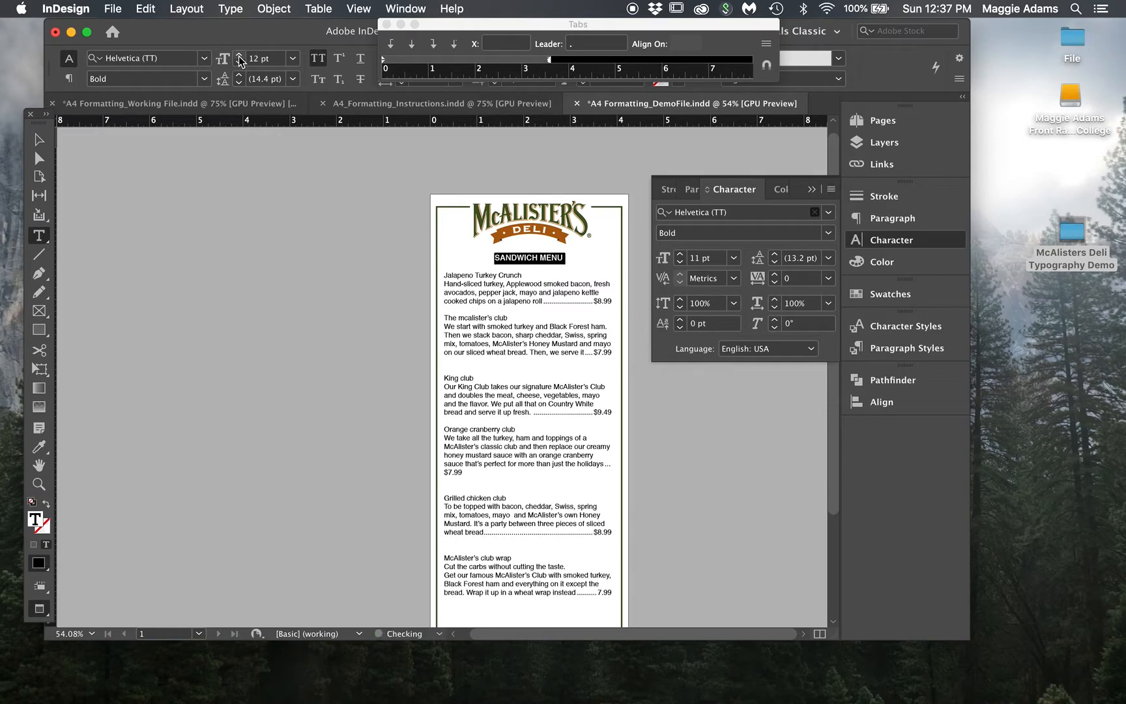
click(528, 258)
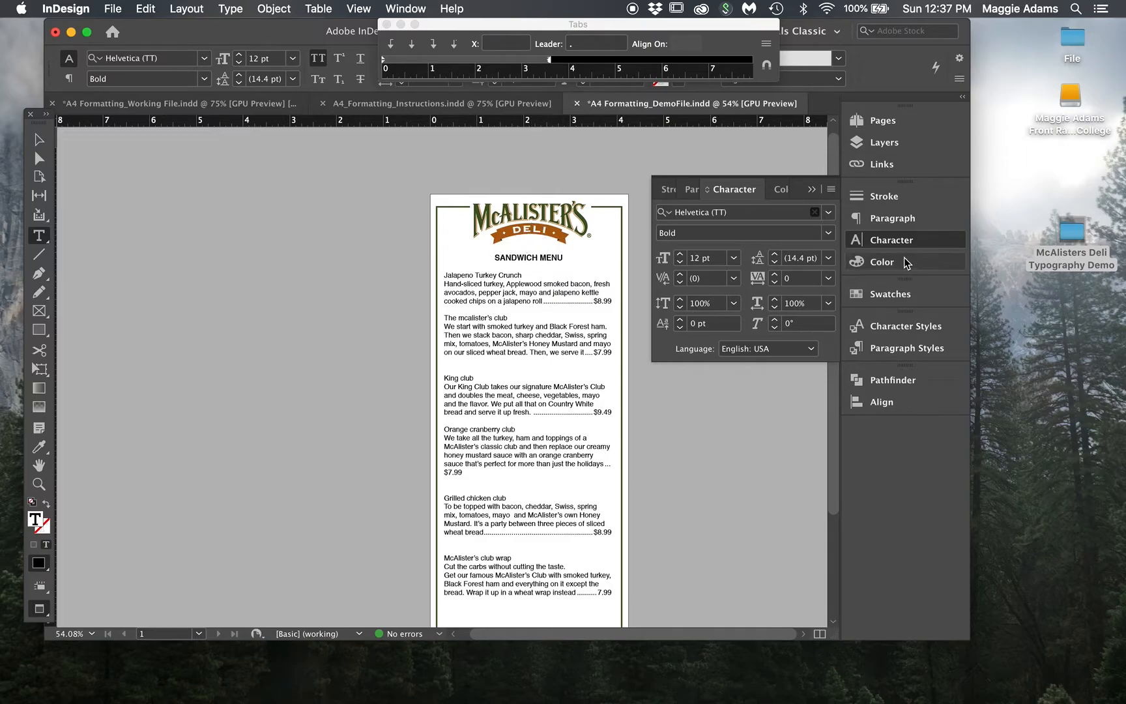
Recolor the Sandwich Menu heading with the orange sampled from the McAlister's Deli logo using the Eyedropper, and deselect the text
triple_click(538, 257)
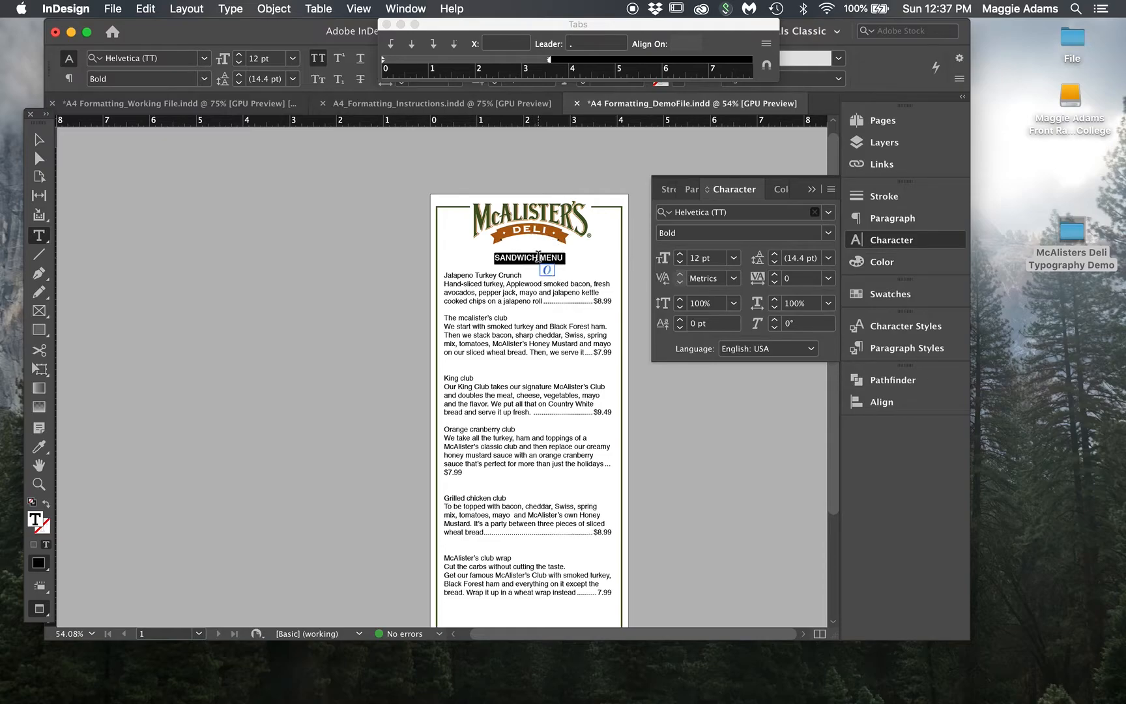
click(39, 447)
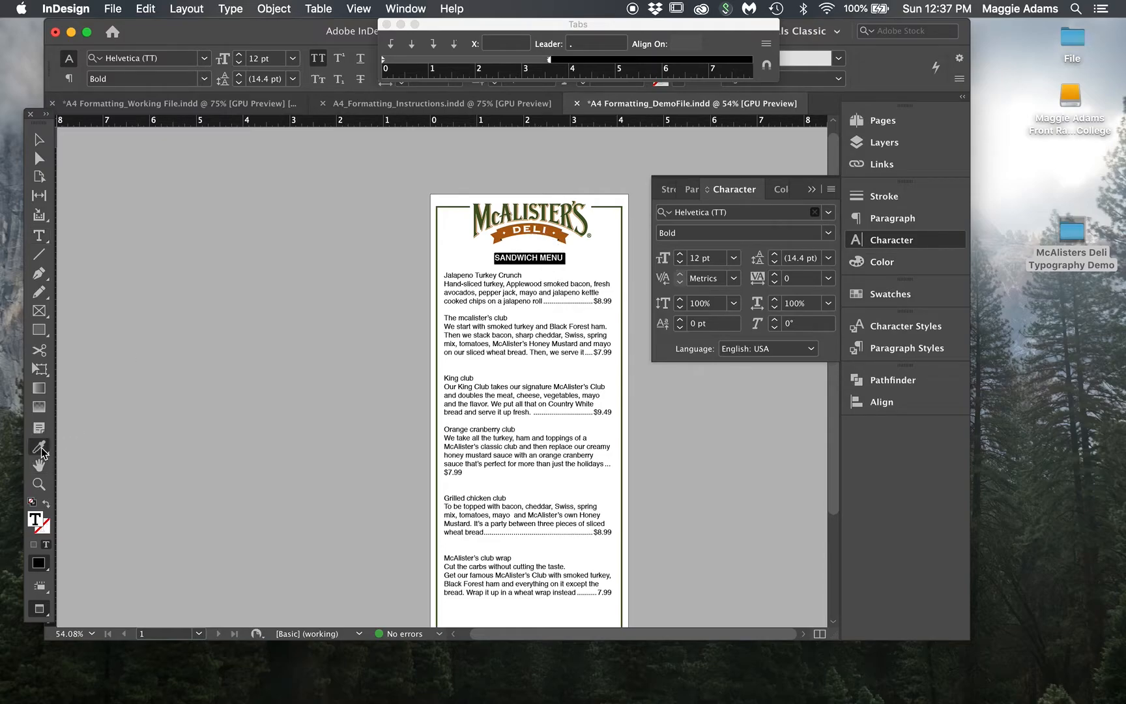
click(497, 223)
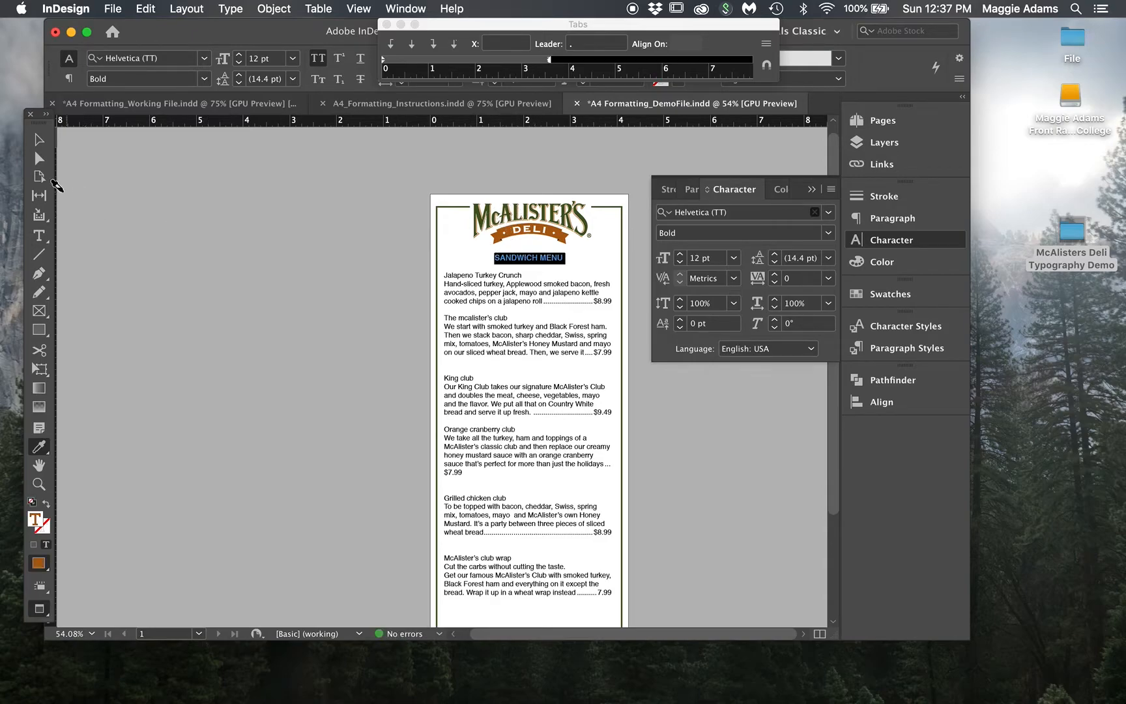
click(39, 140)
click(297, 196)
click(584, 321)
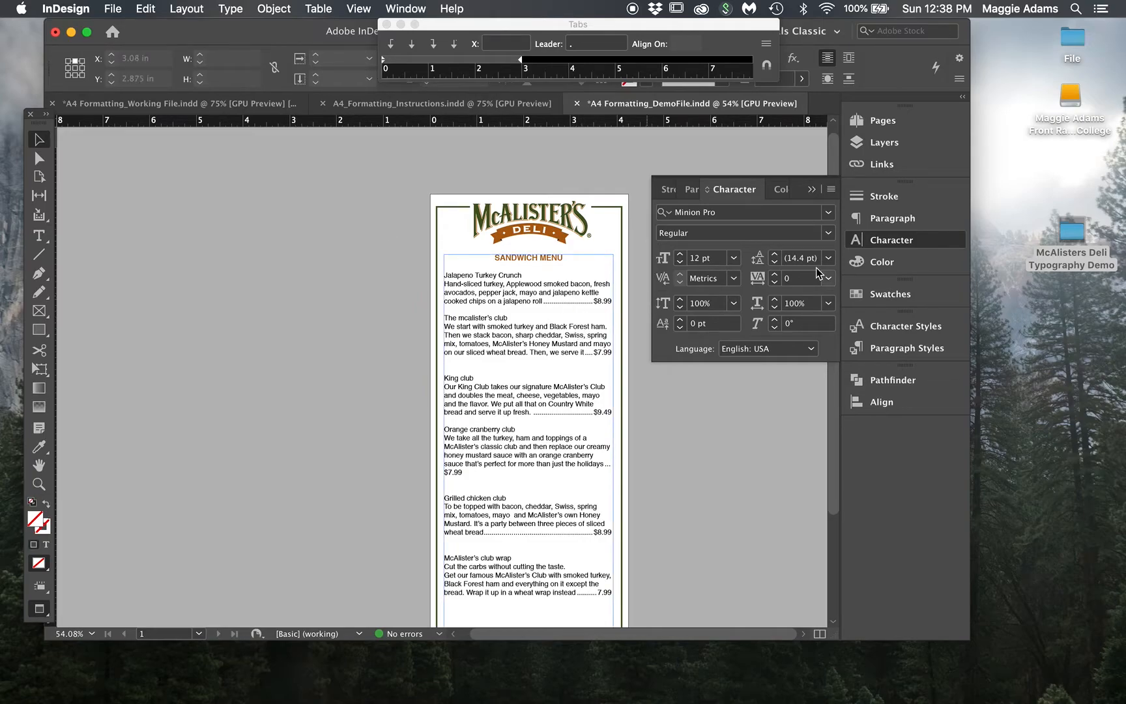
click(913, 241)
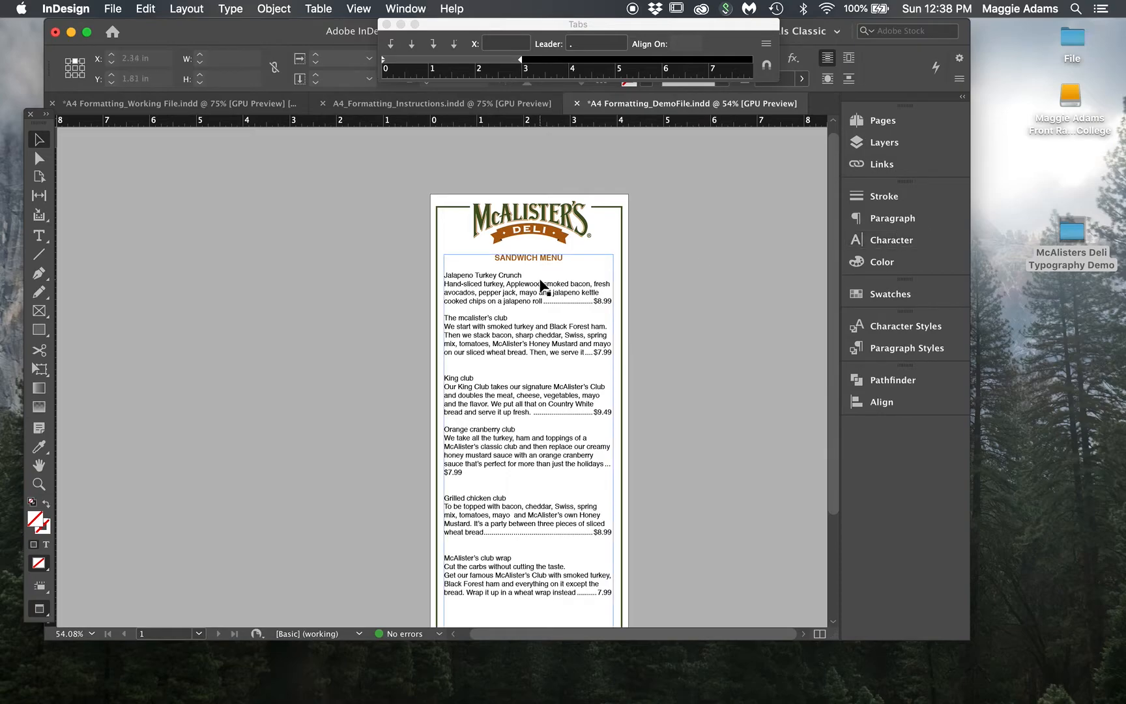
Start a new character style based on the formatted Sandwich Menu heading and name it Menu Title
double_click(546, 259)
triple_click(545, 257)
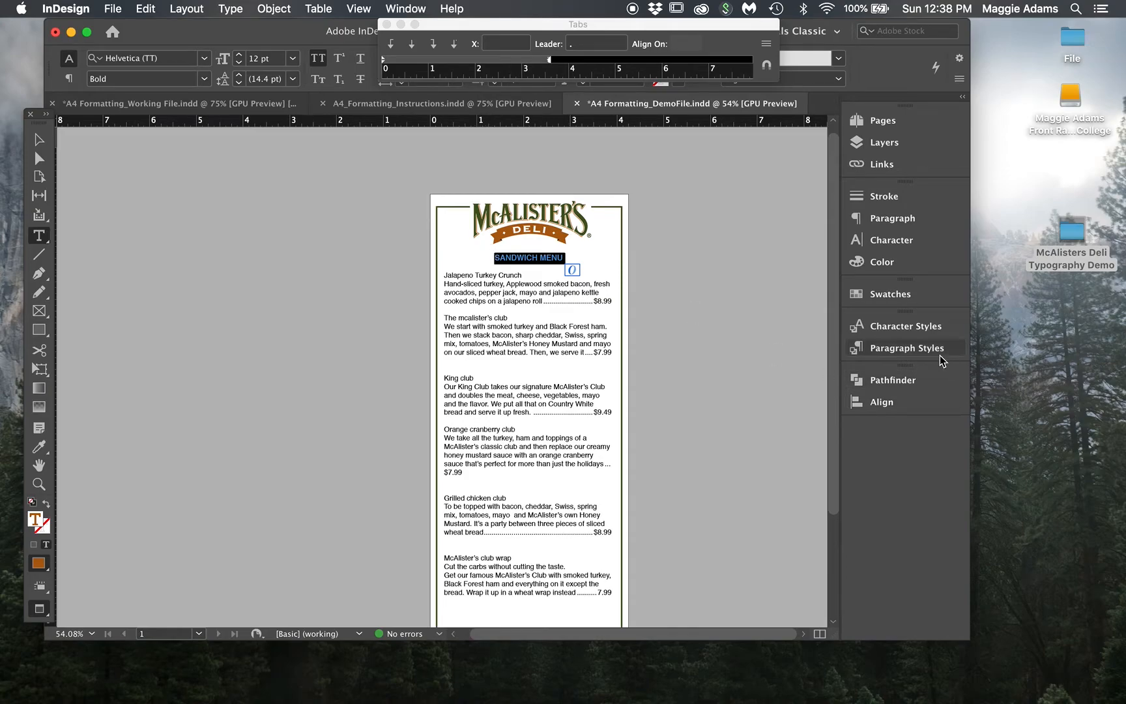
click(922, 326)
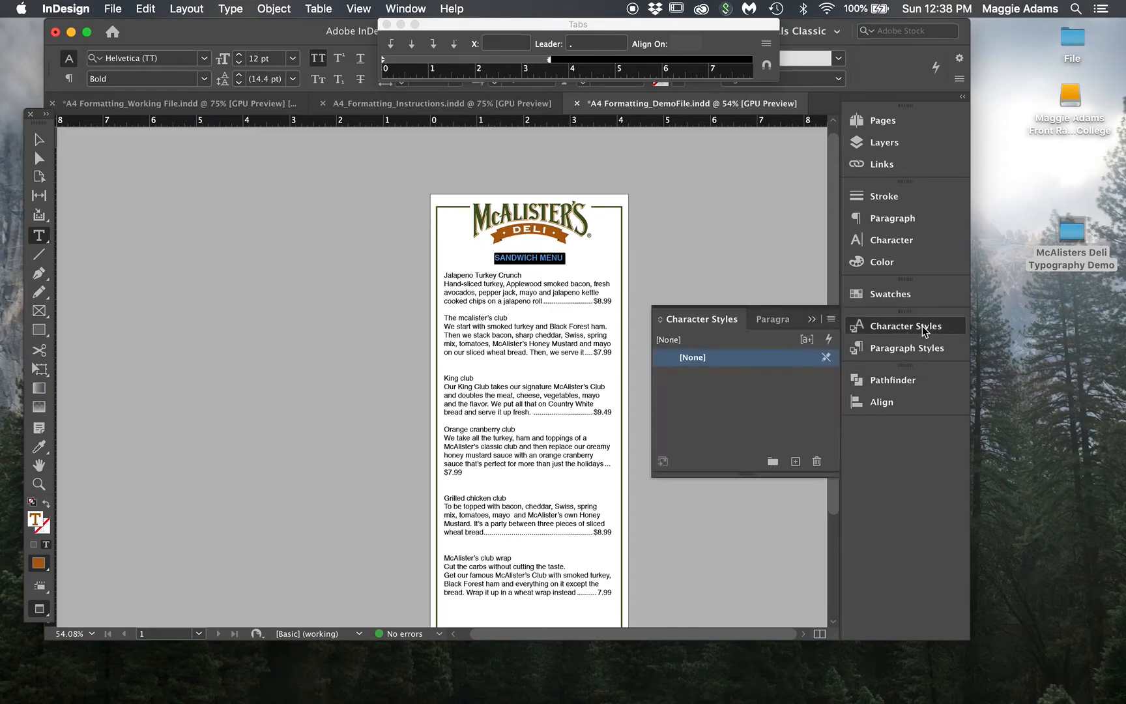
click(832, 320)
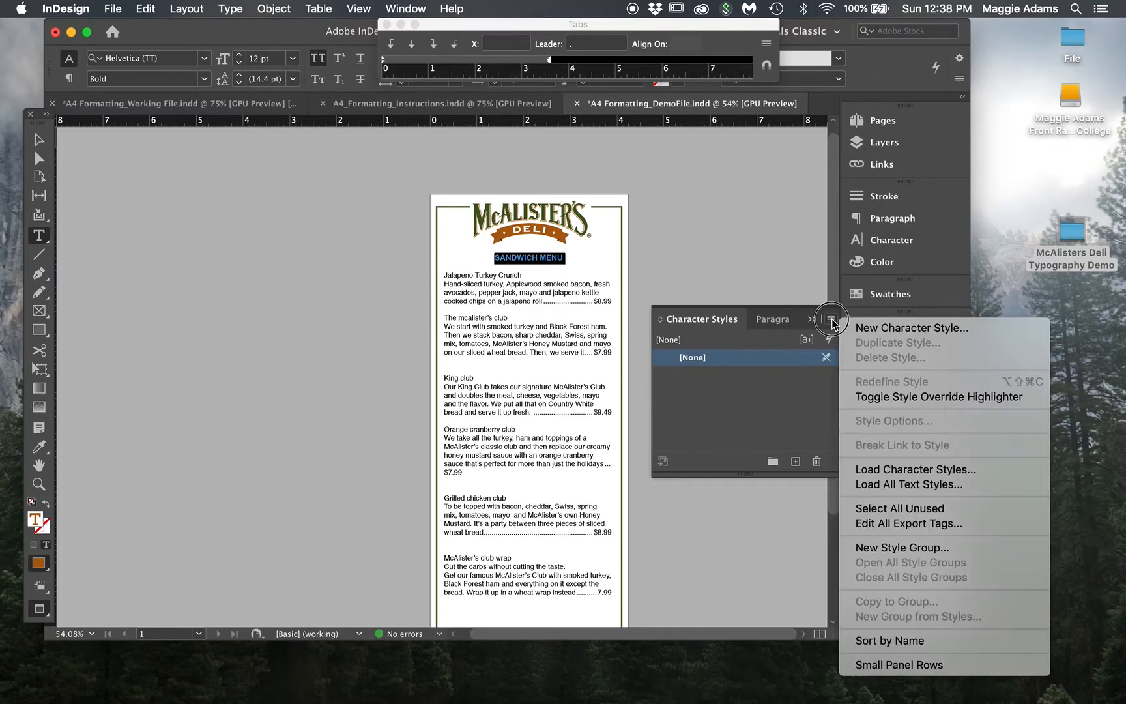
click(868, 326)
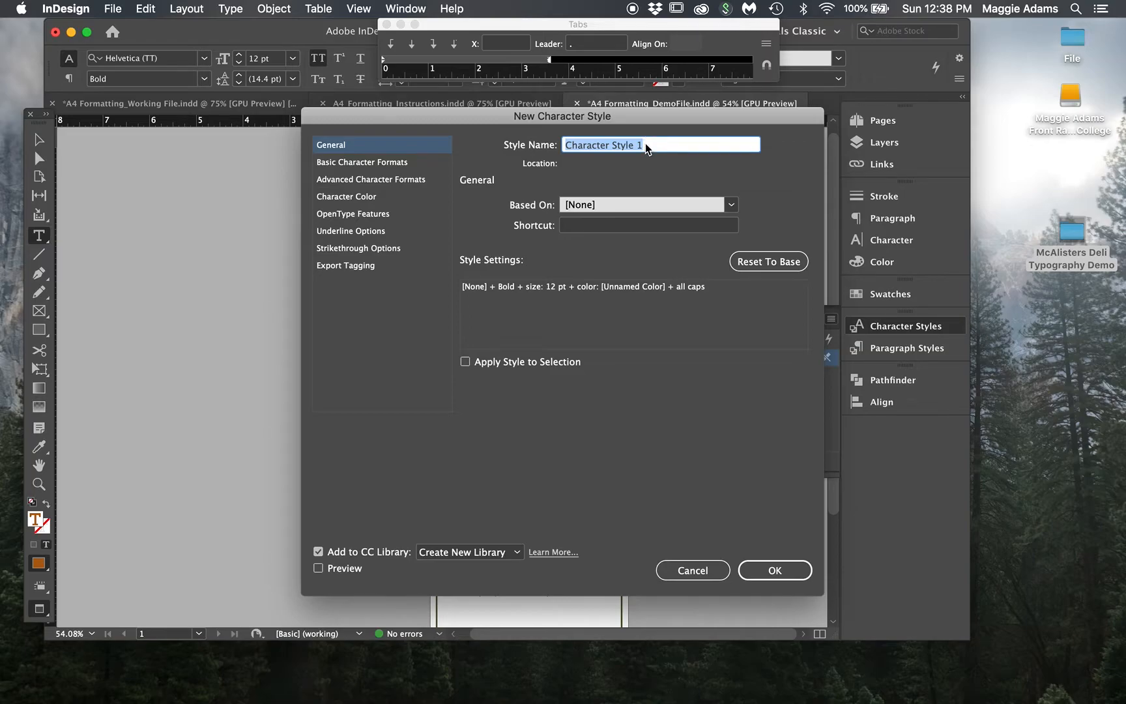
text(Menu Title)
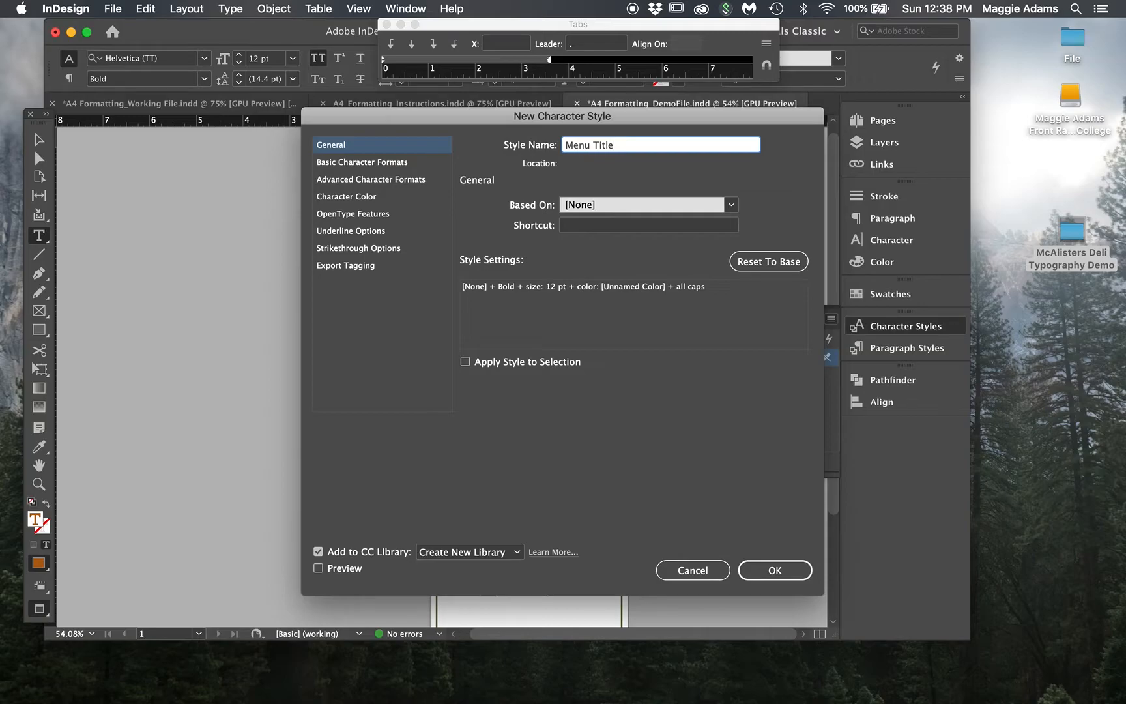
Set the new style's font family to Helvetica Neue (TT), save the style, and dismiss the CC Libraries window
click(413, 158)
click(593, 218)
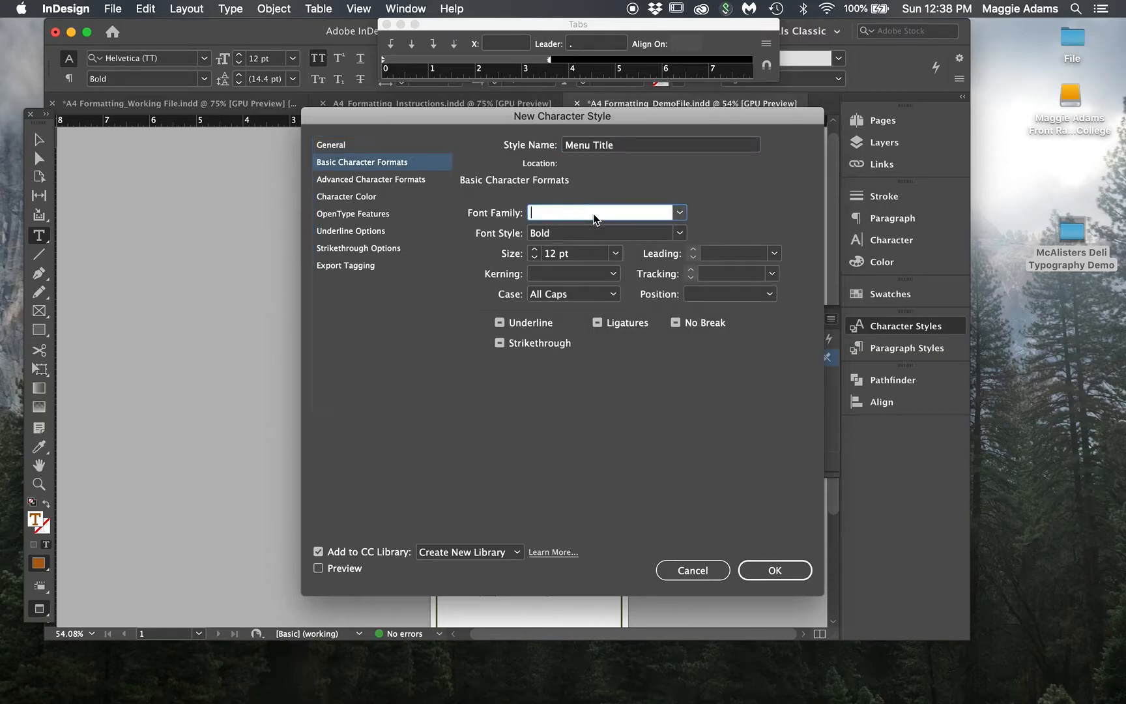
text(Helvetica Neue (TT)
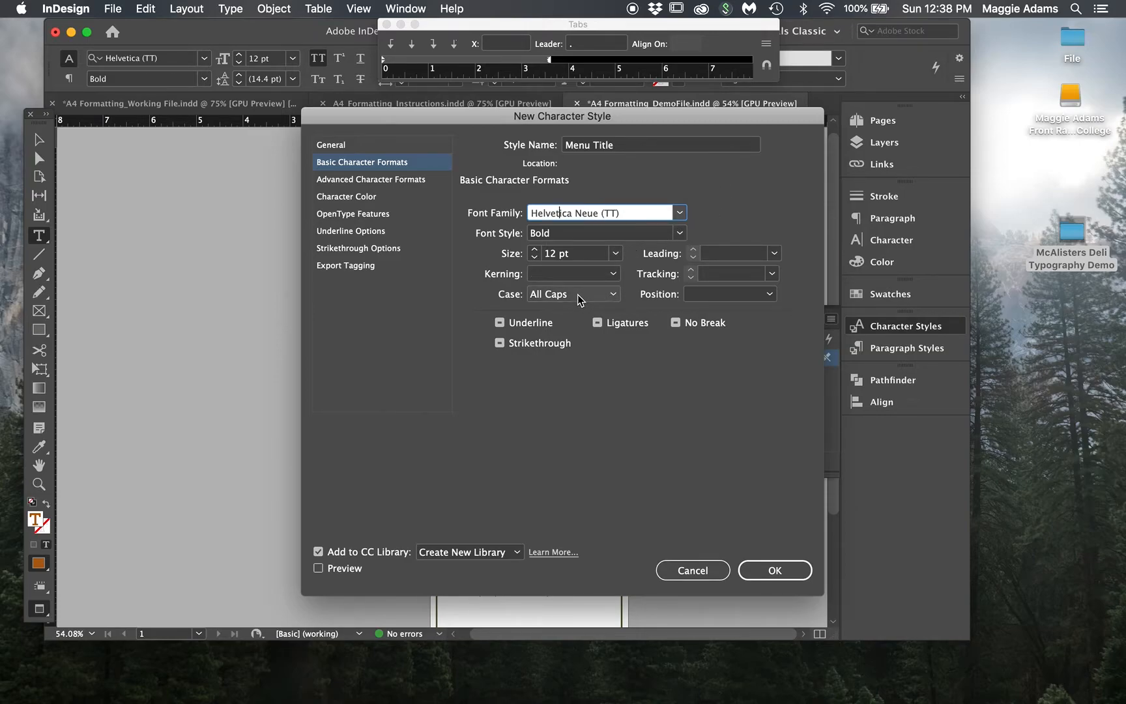
click(766, 572)
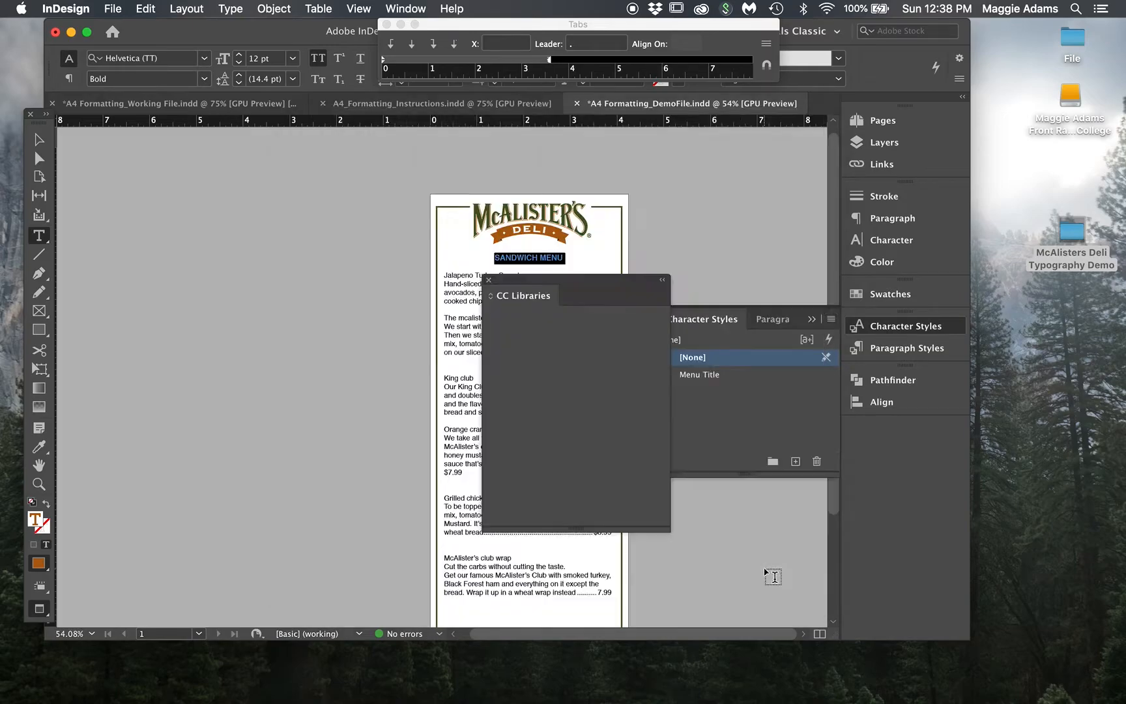
click(489, 280)
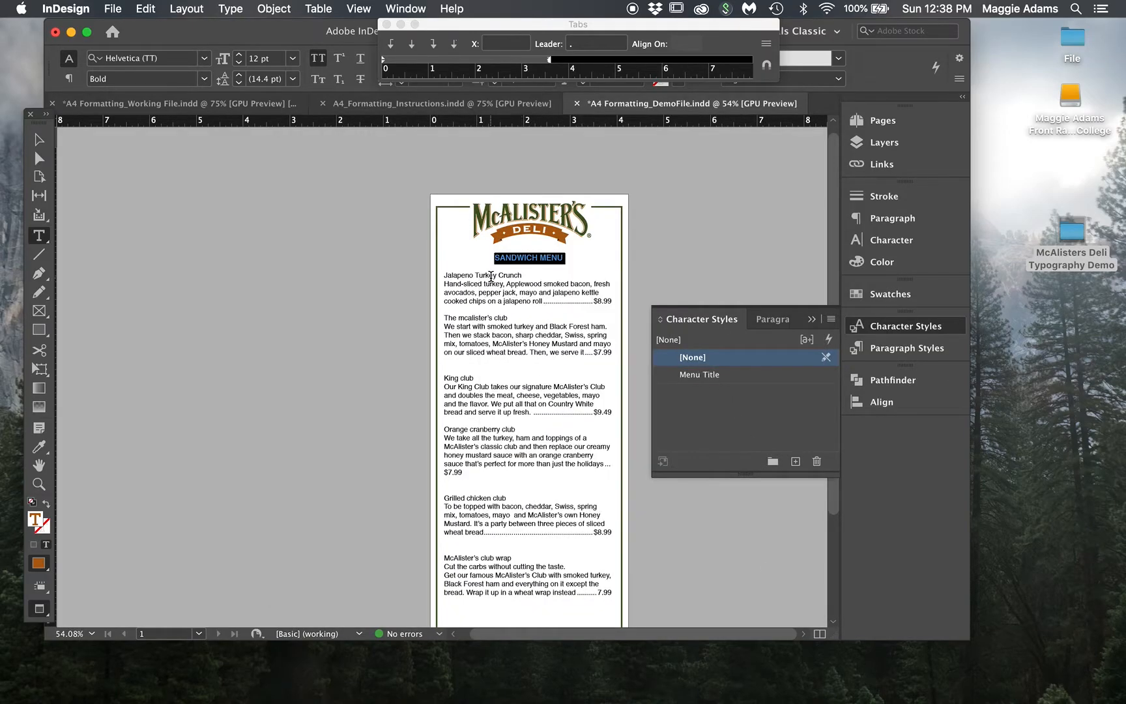
Apply the Menu Title character style to the heading, undo it once, and apply it again
click(706, 377)
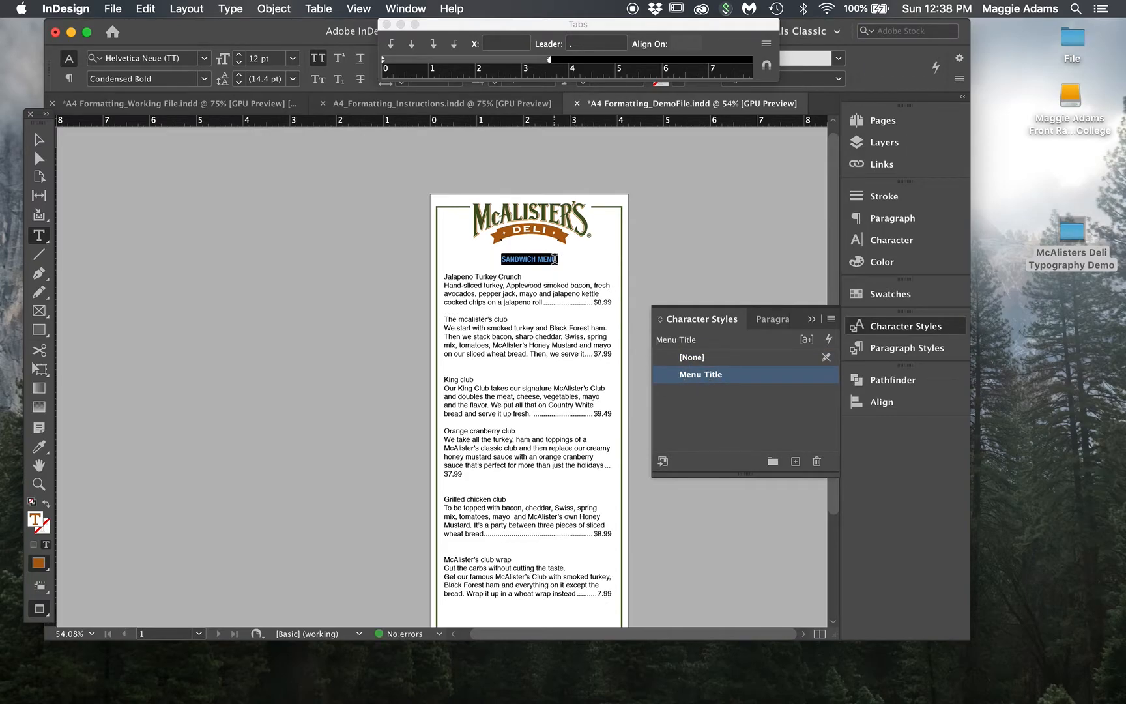
key(super+z)
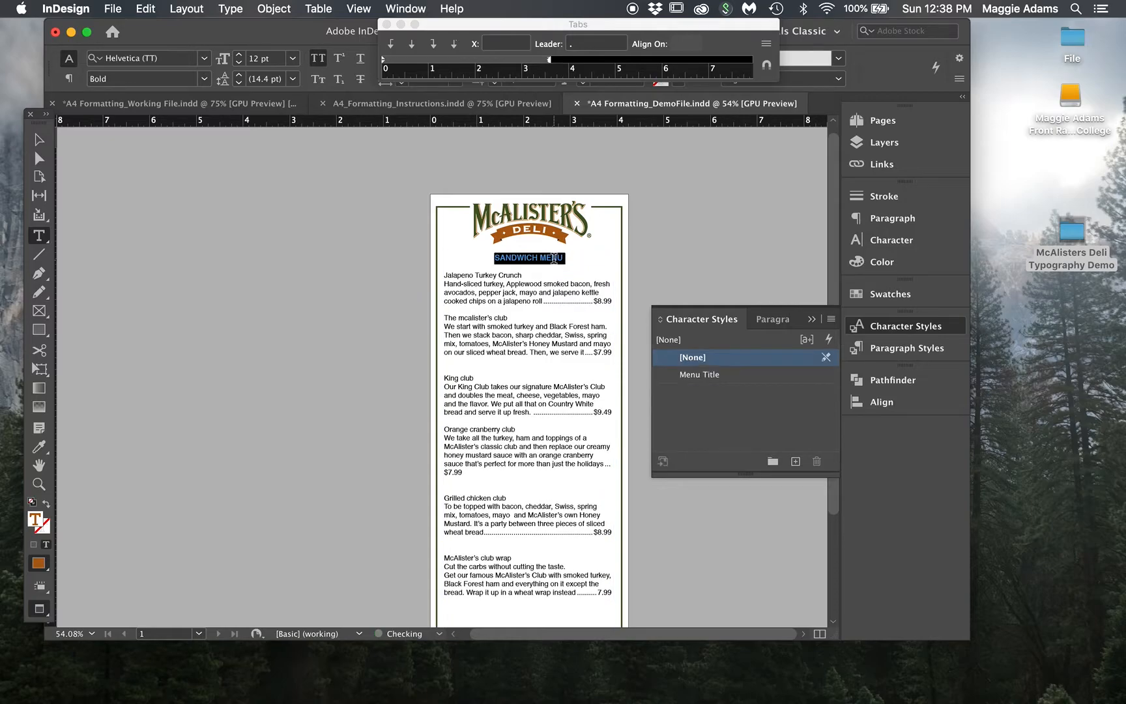
click(732, 374)
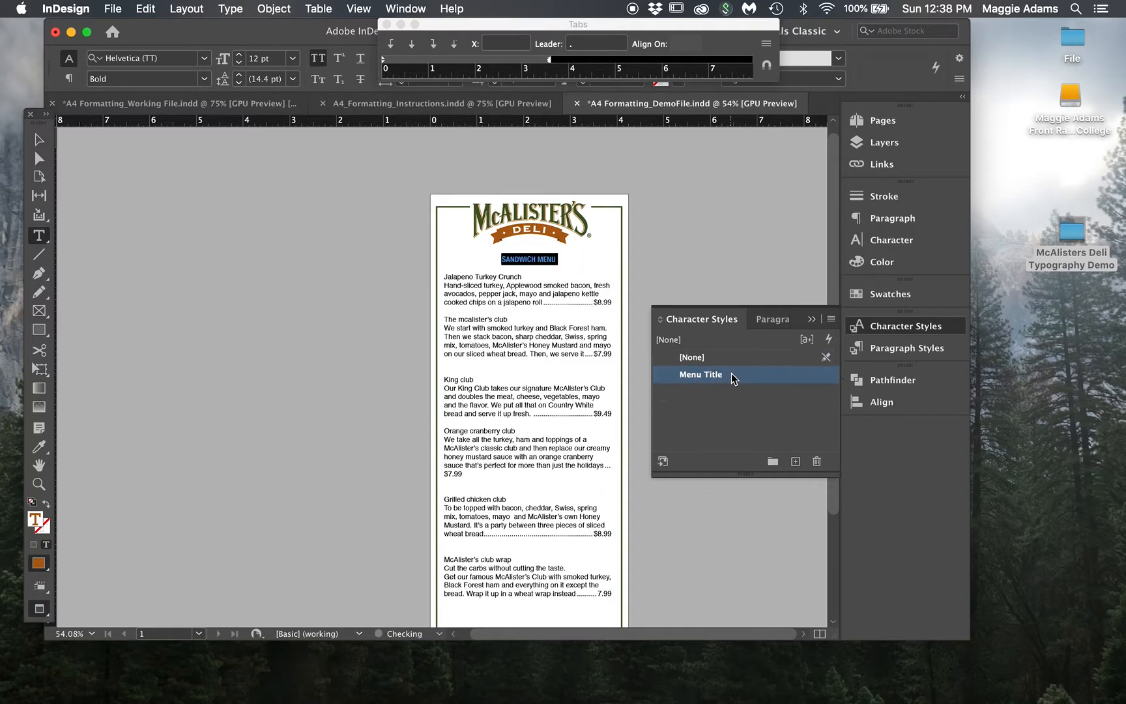
click(731, 374)
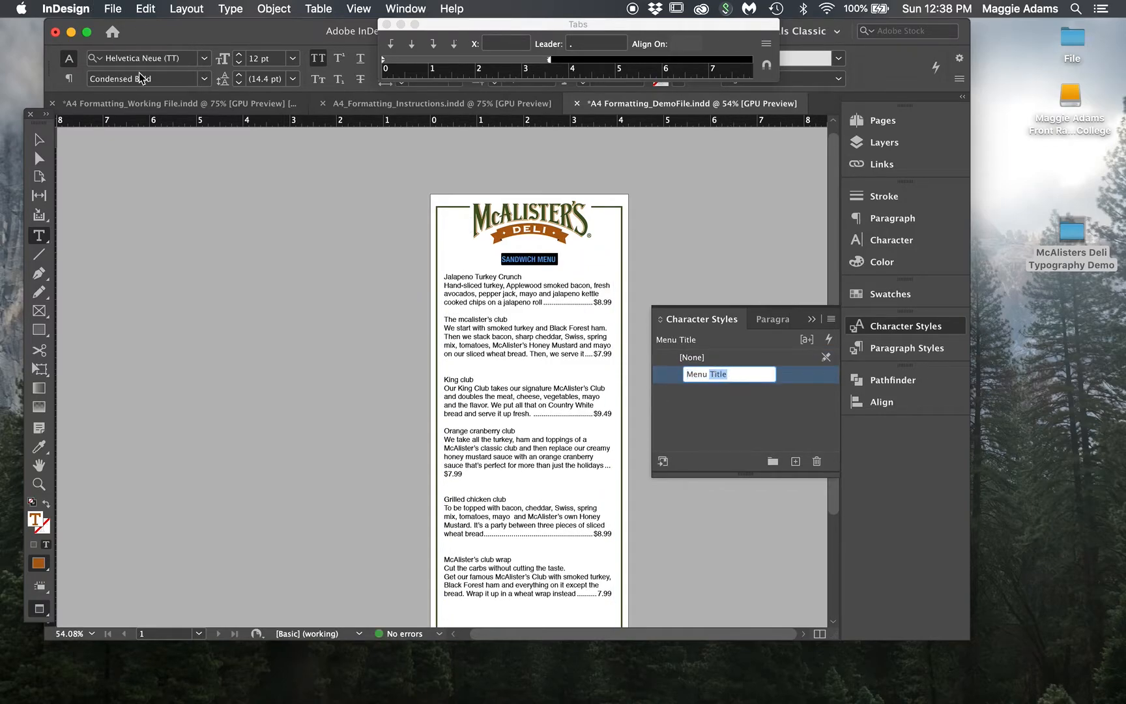
Edit the Menu Title character style so its font style is Bold, and save the change
double_click(799, 376)
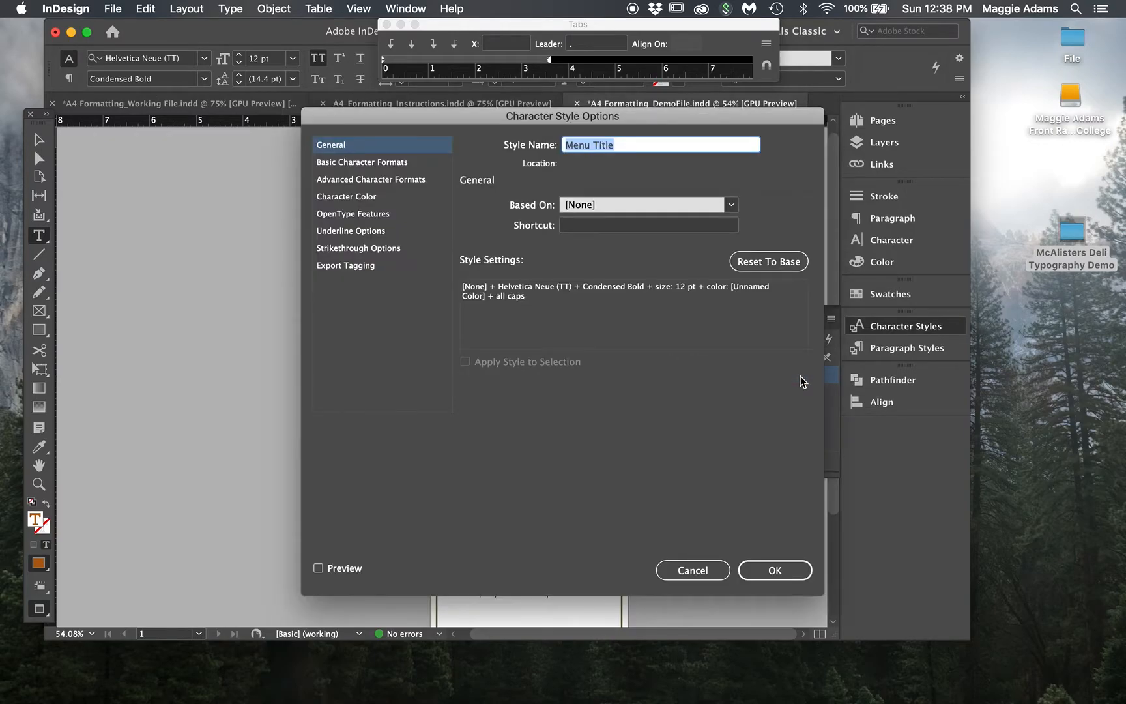
click(375, 161)
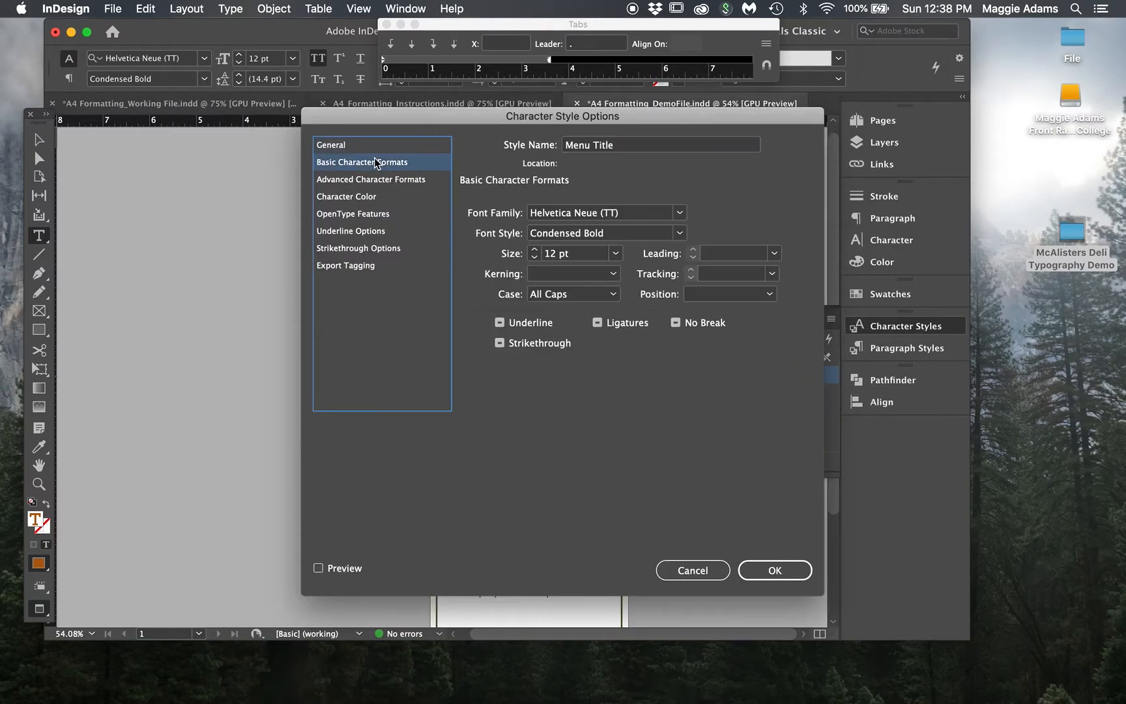
click(680, 233)
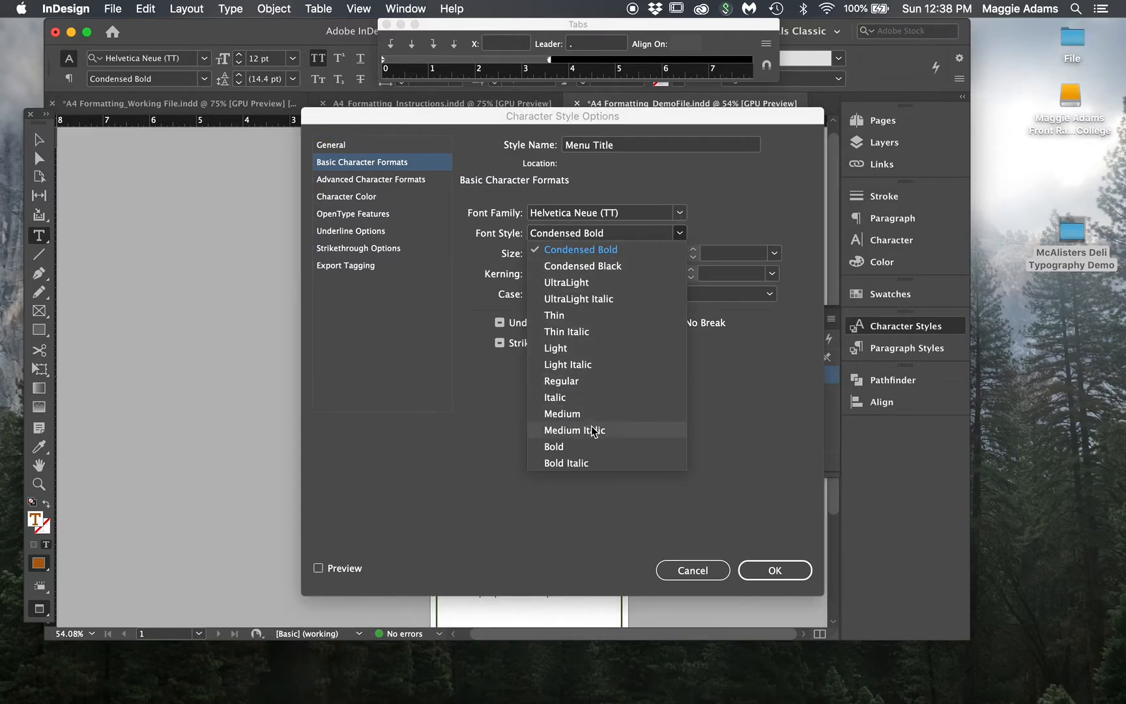
click(597, 448)
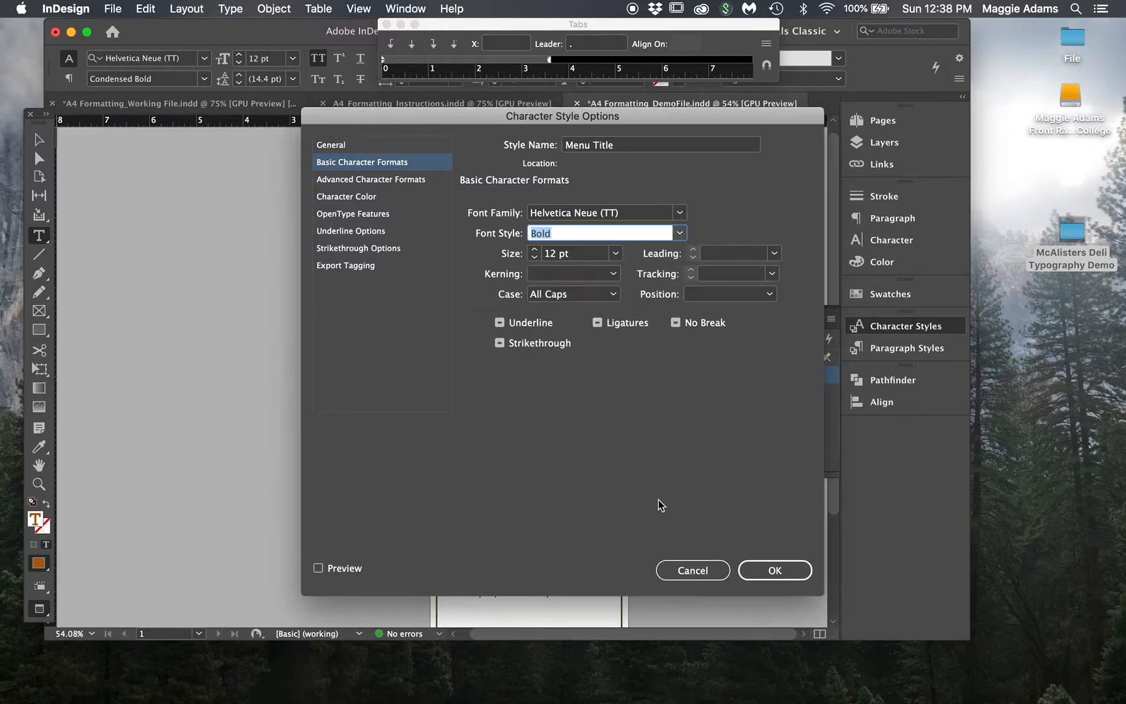
click(774, 570)
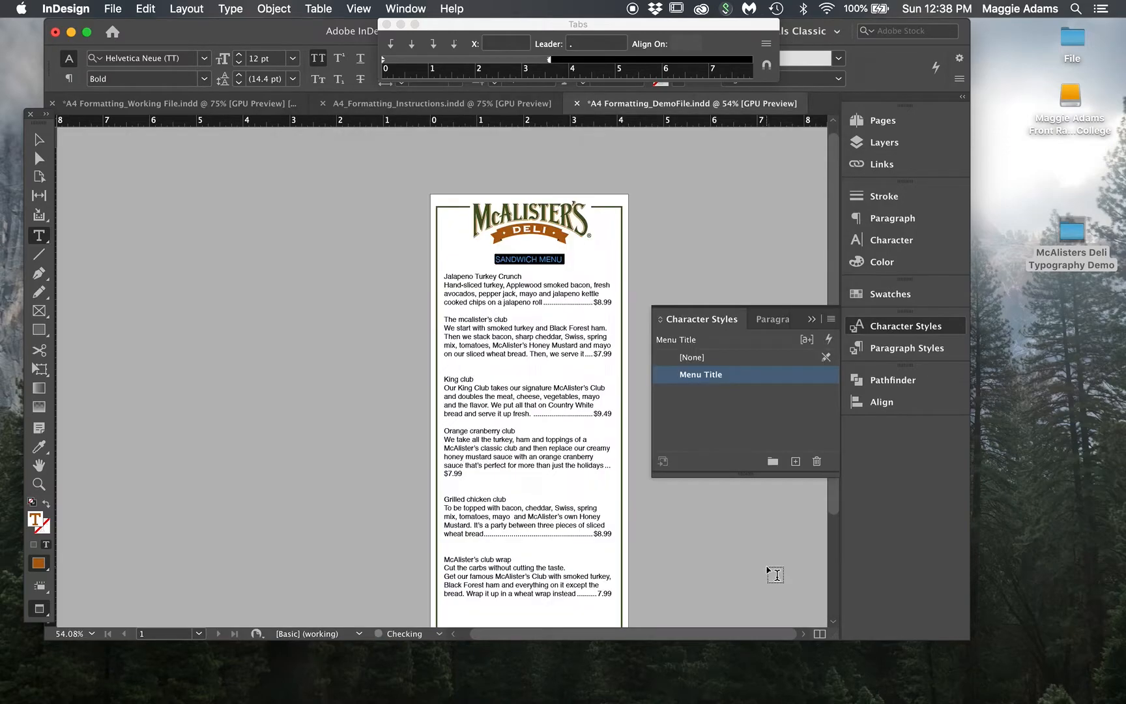
Review the basic character formats of the Menu Title style and check that it is applied to the Sandwich Menu heading
click(514, 261)
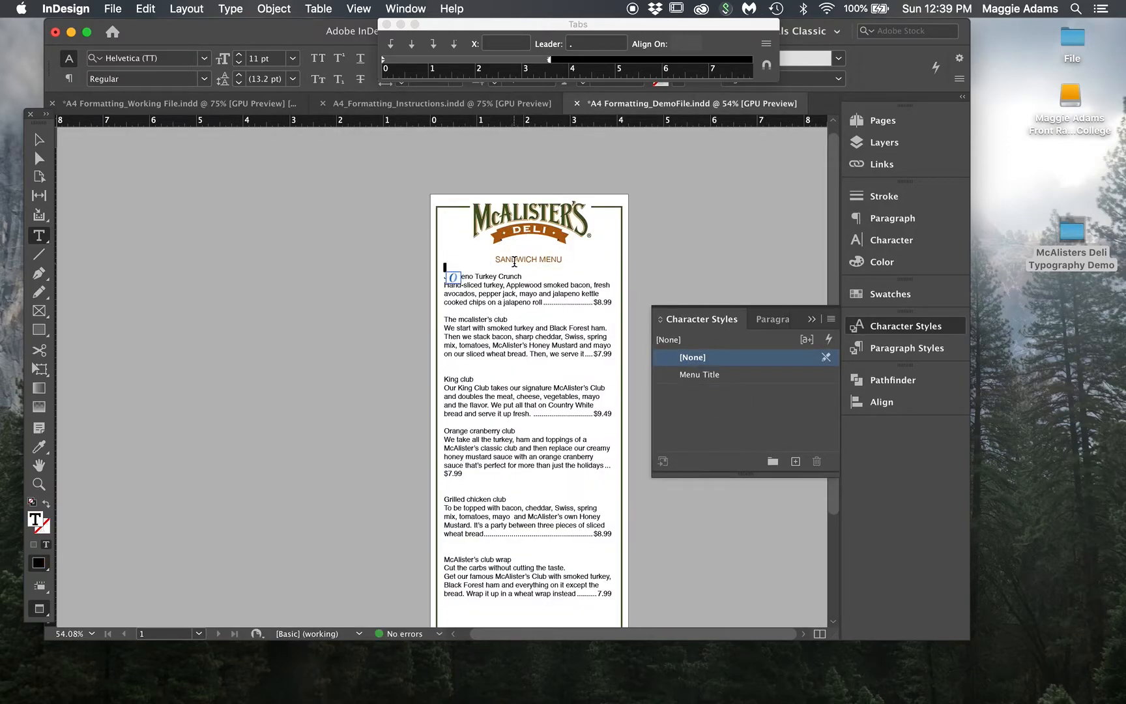
triple_click(514, 259)
double_click(747, 374)
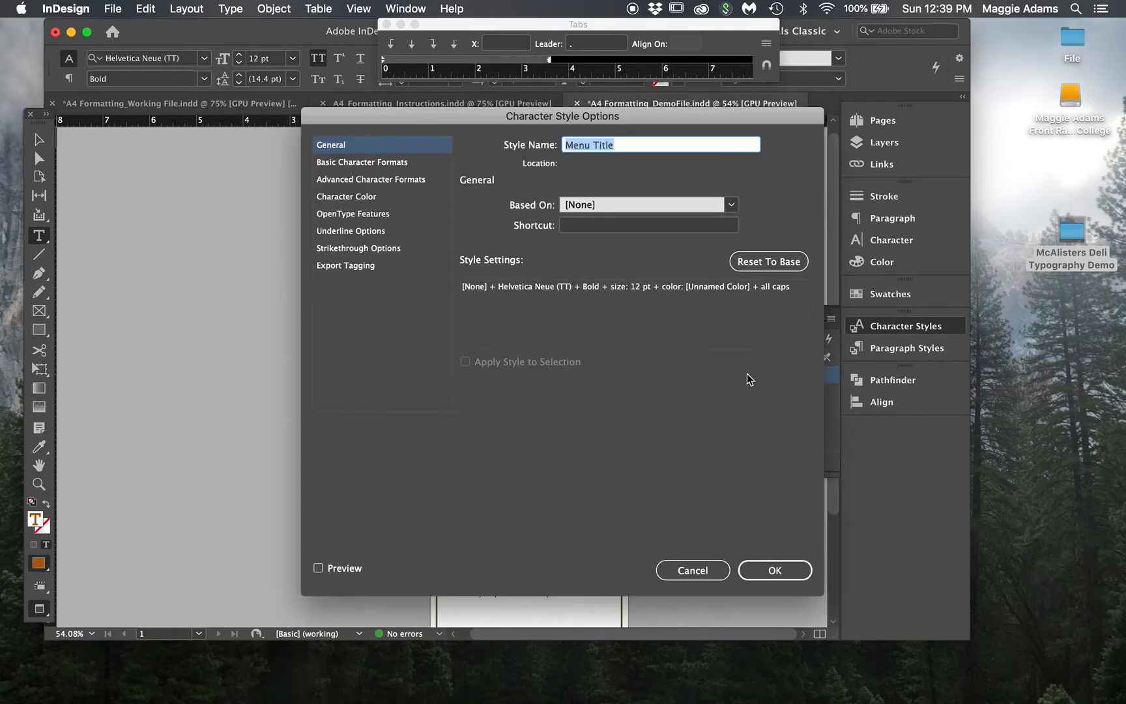
click(390, 163)
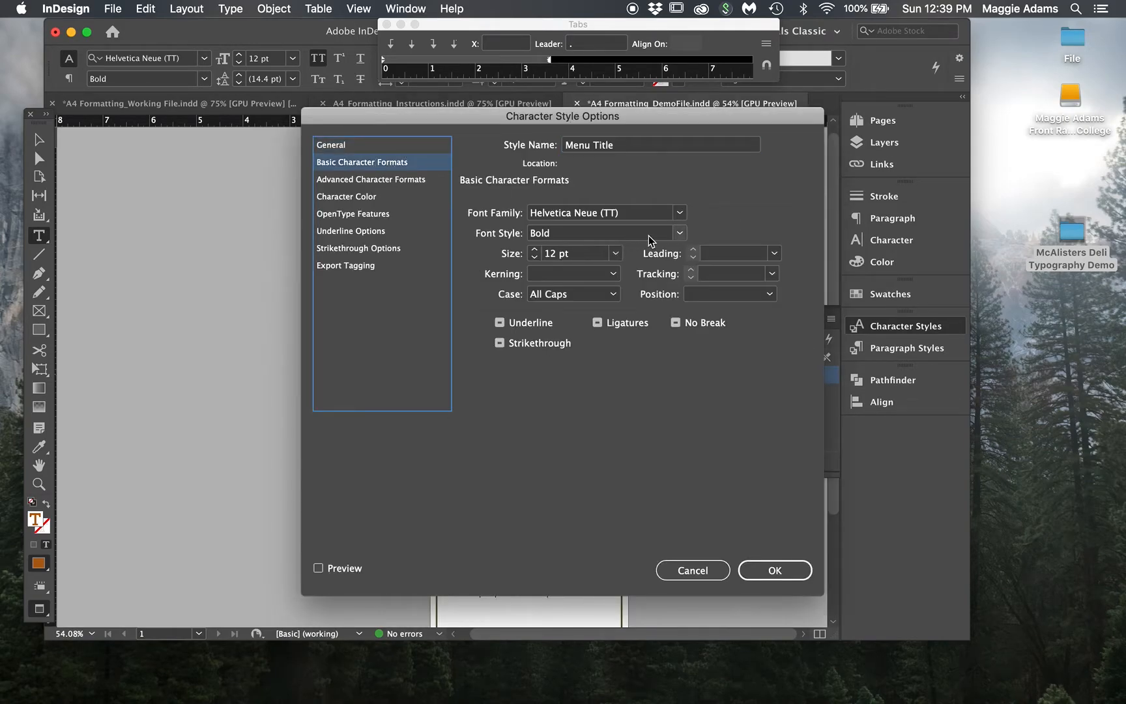
click(757, 572)
double_click(537, 260)
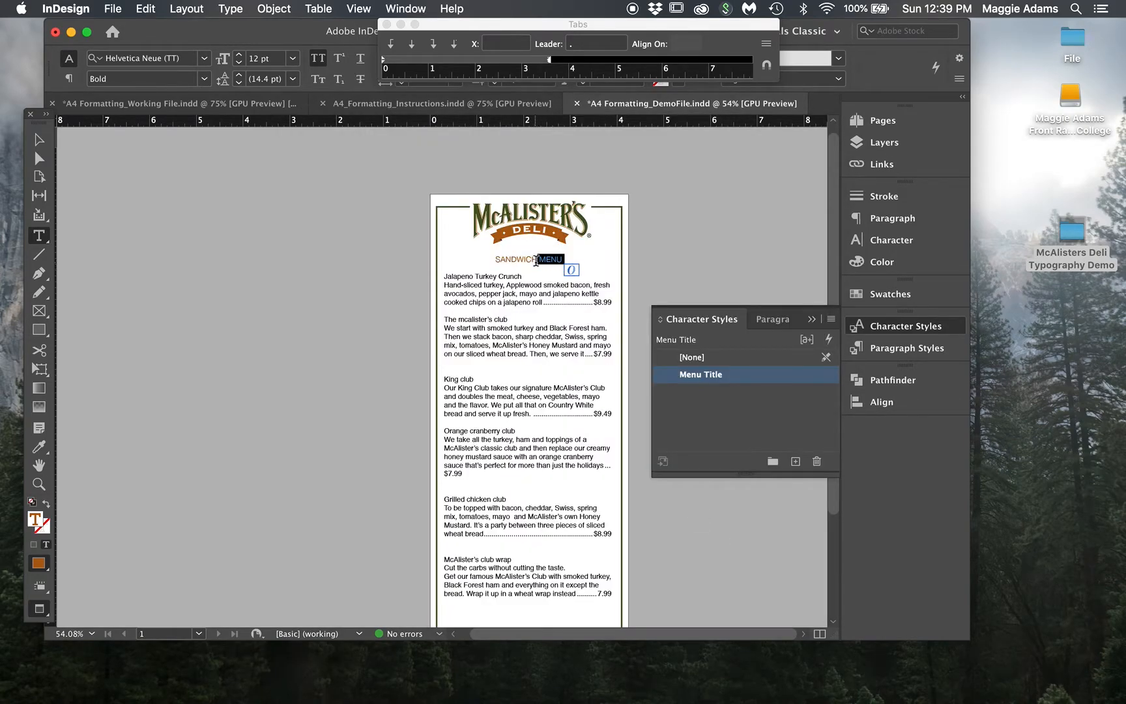
click(535, 261)
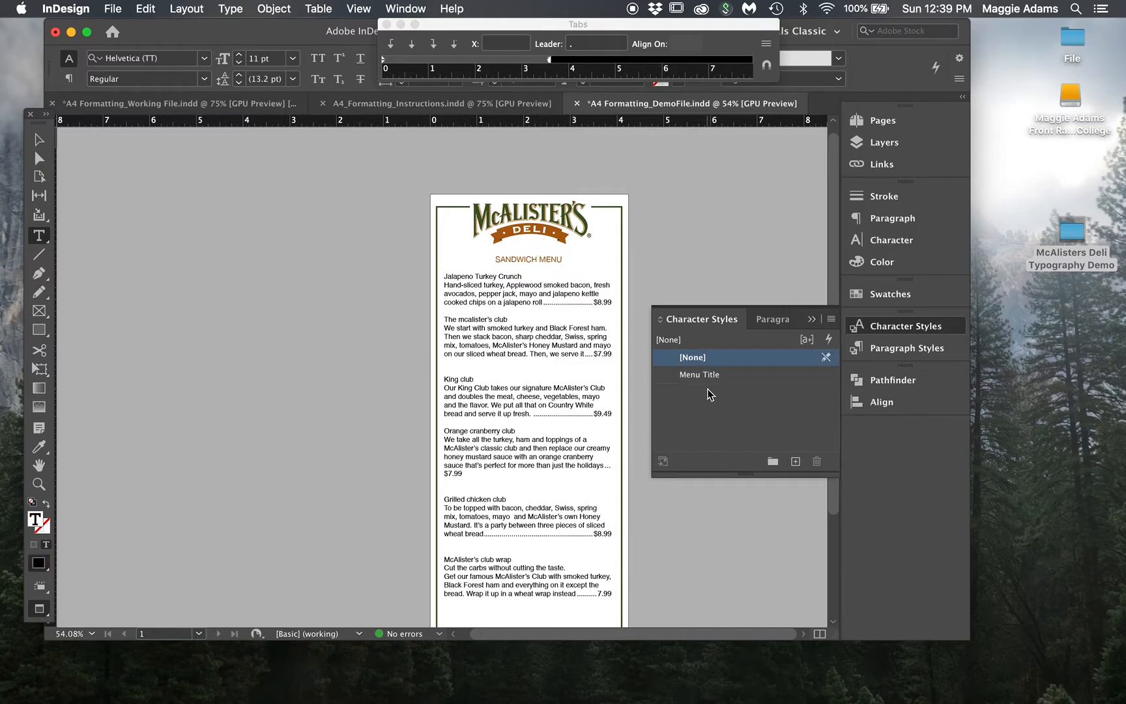
triple_click(556, 259)
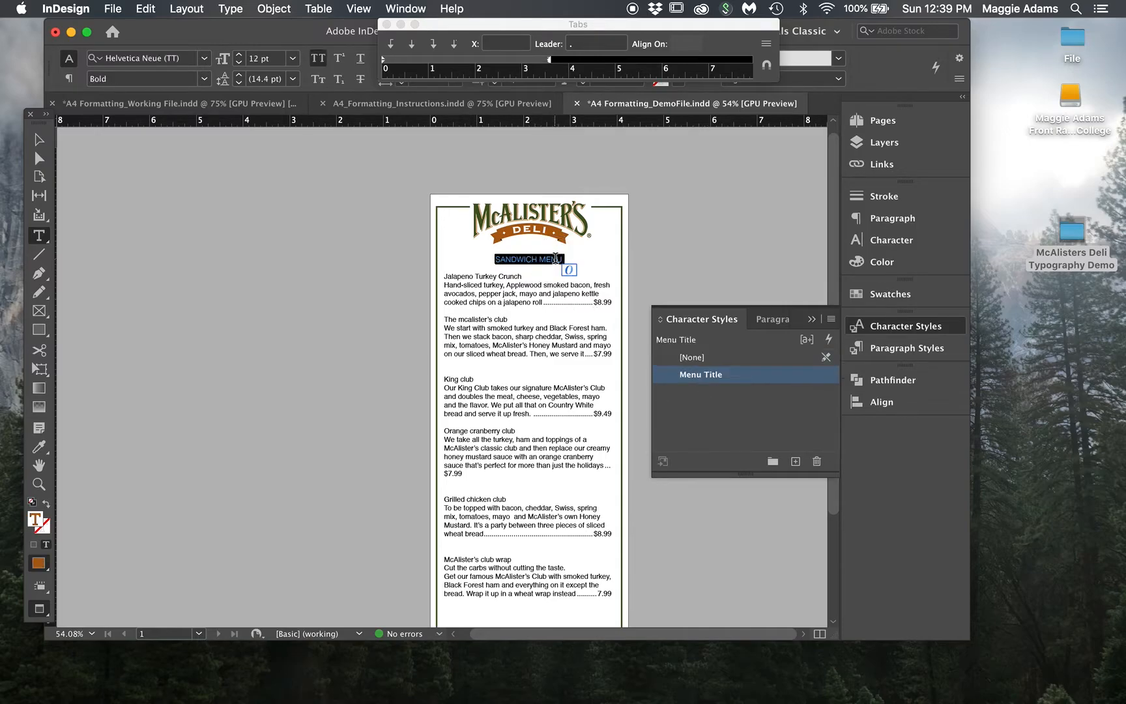
click(551, 341)
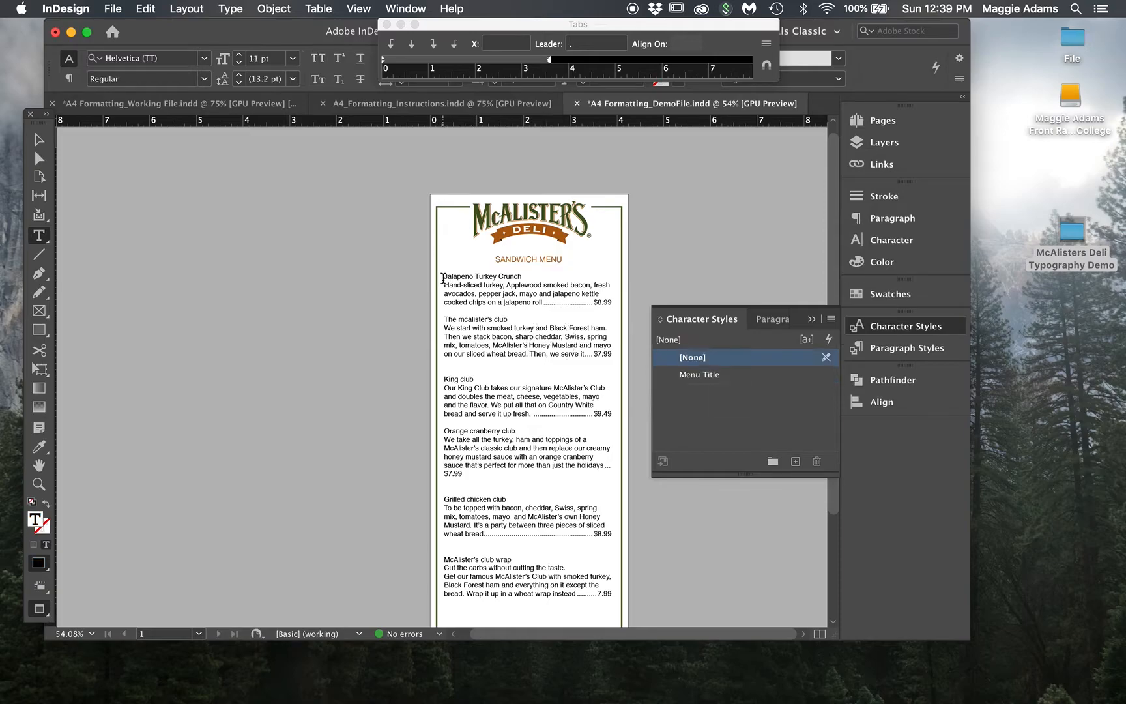
Set the font size of all sandwich names and descriptions below the heading to 10.5 pt
drag(443, 275, 658, 590)
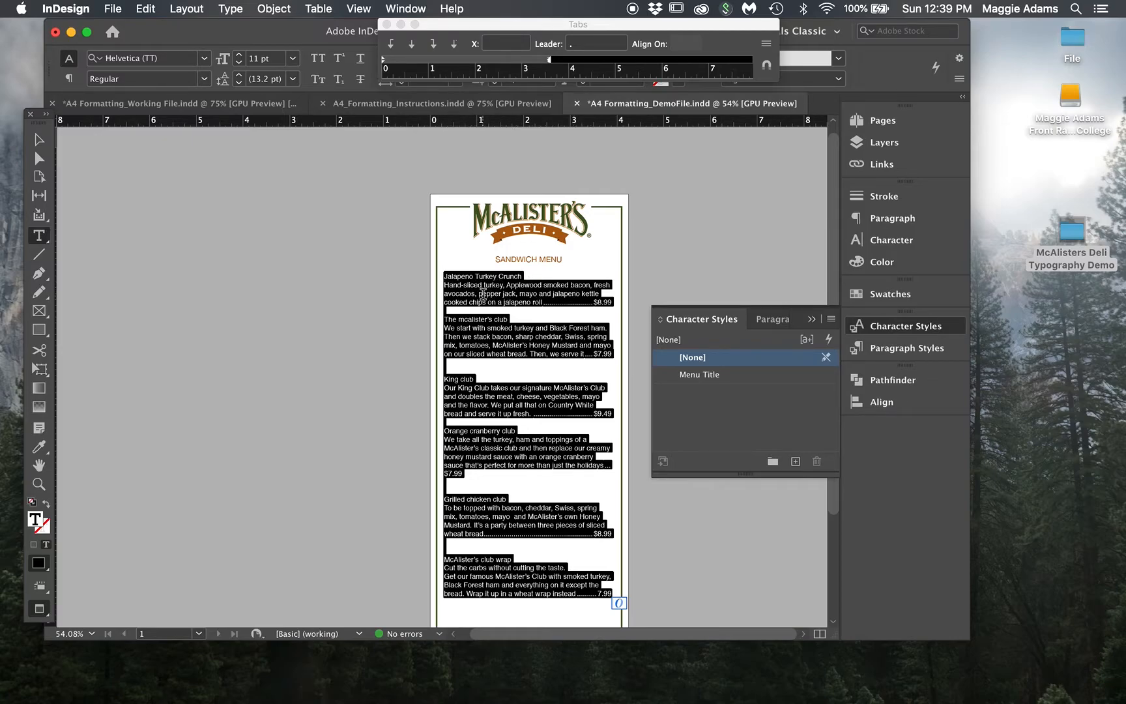
click(255, 58)
text(10.5)
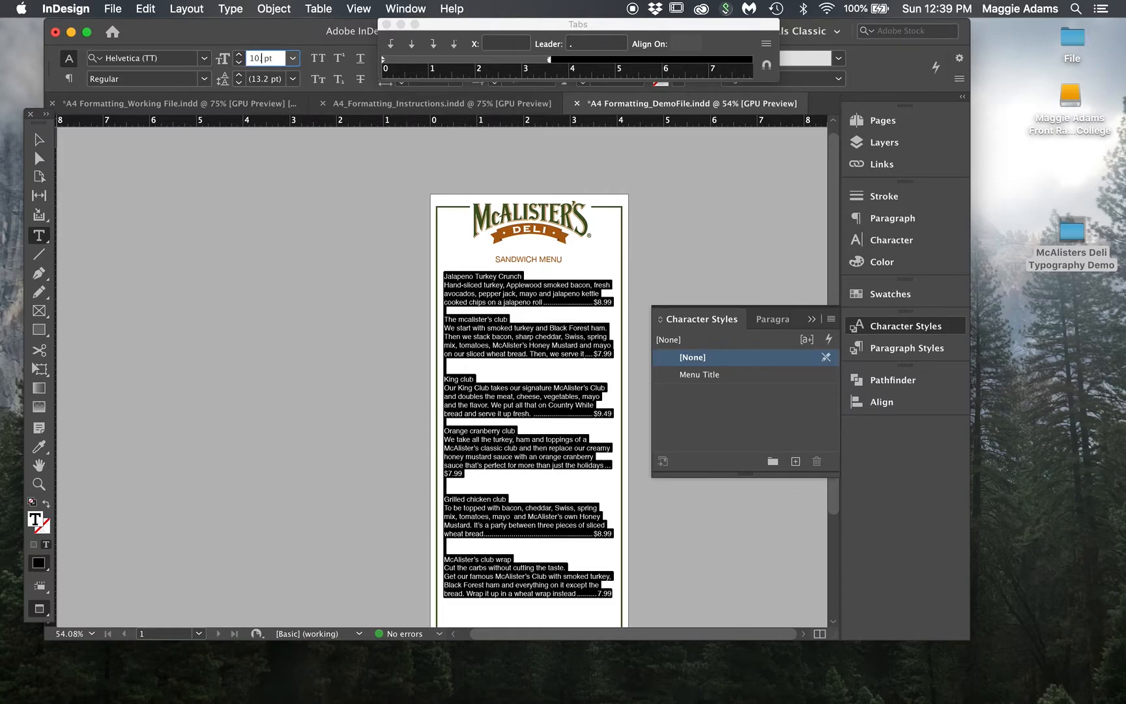
click(292, 58)
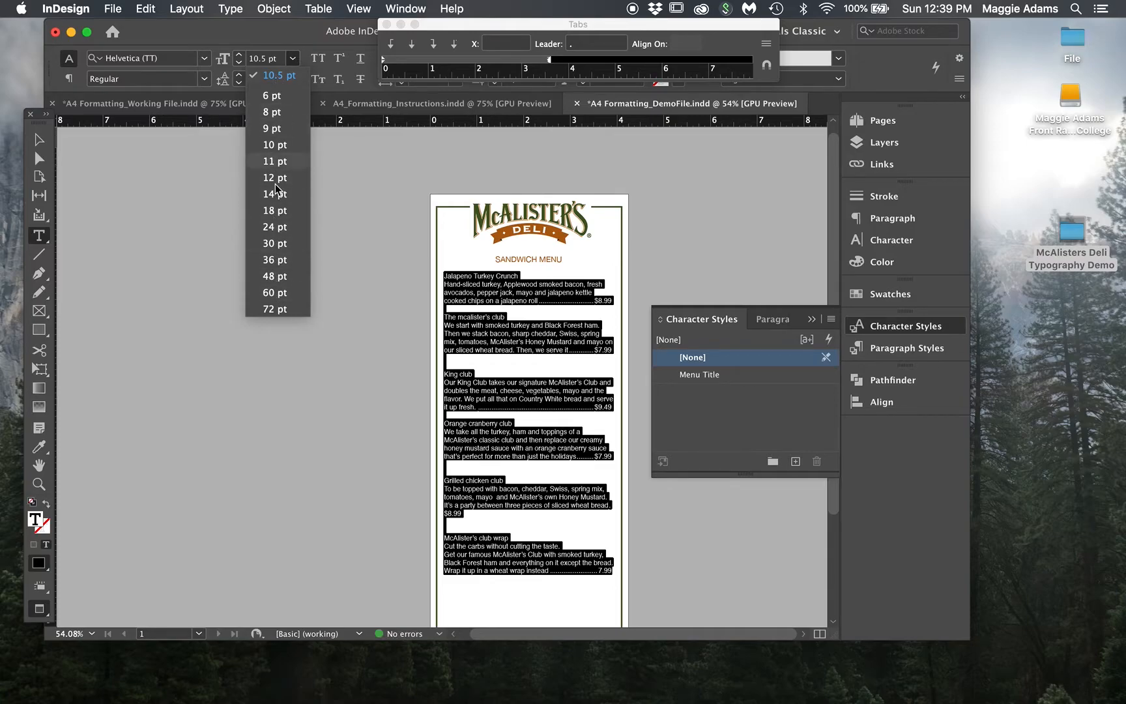
click(288, 35)
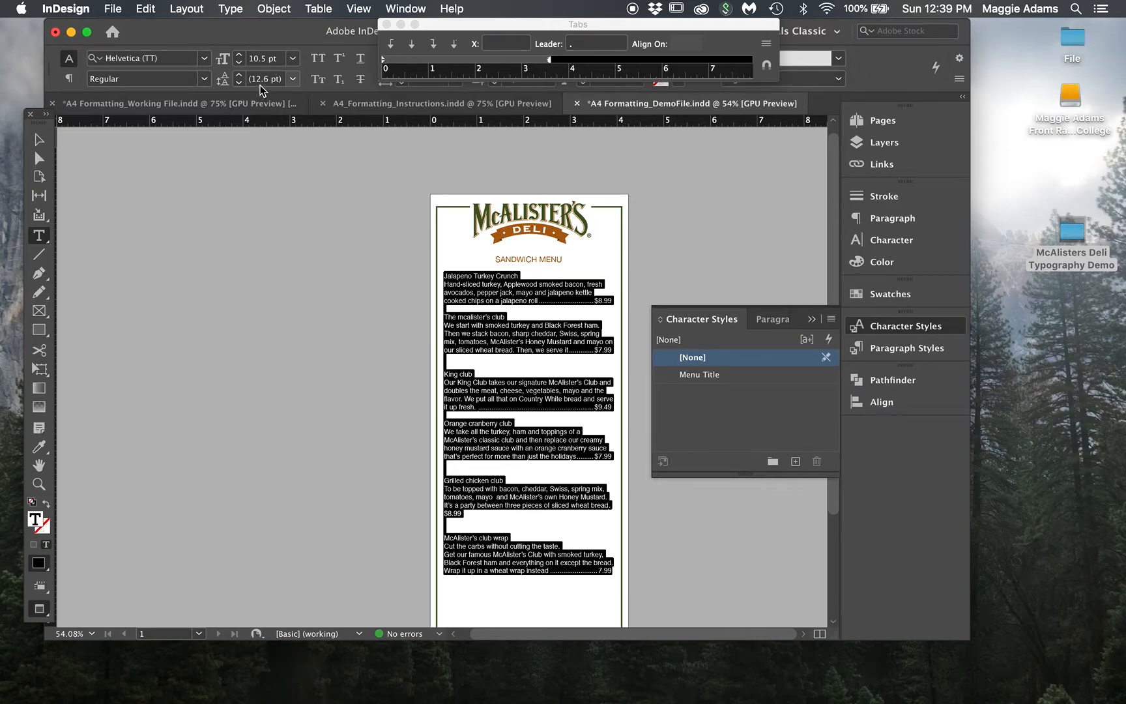
Try a leading of 12.5 pt on the selected sandwich text, and return it to Auto
click(293, 78)
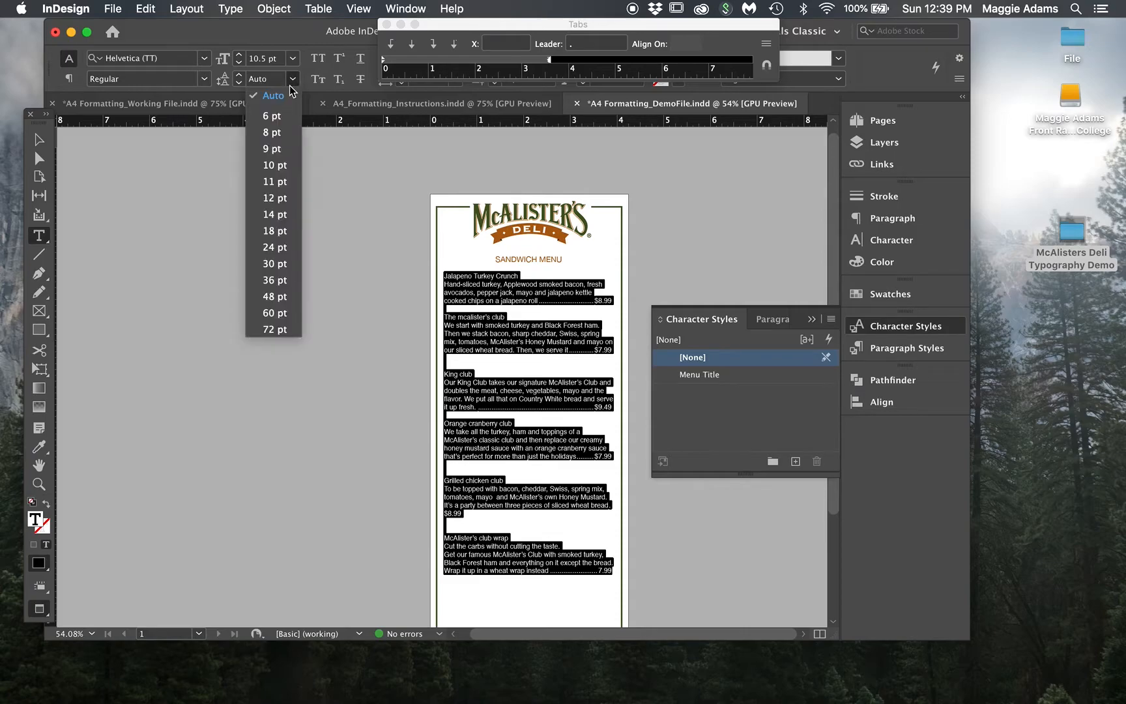
click(293, 47)
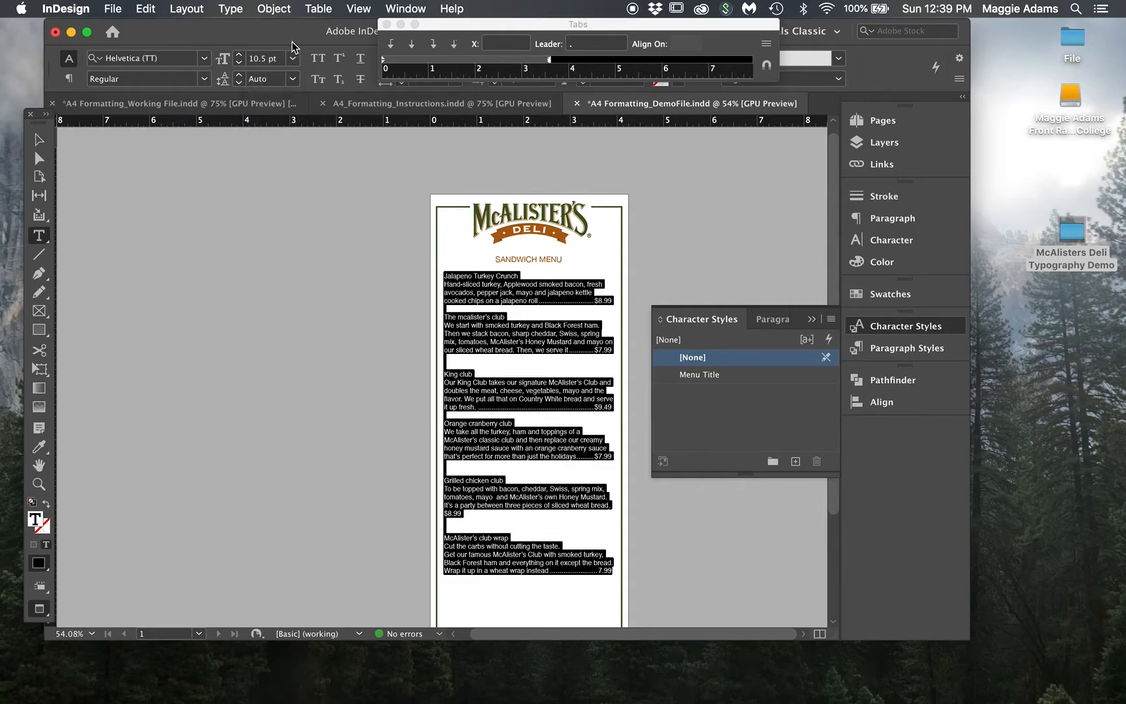
double_click(259, 79)
text(12.5)
click(254, 59)
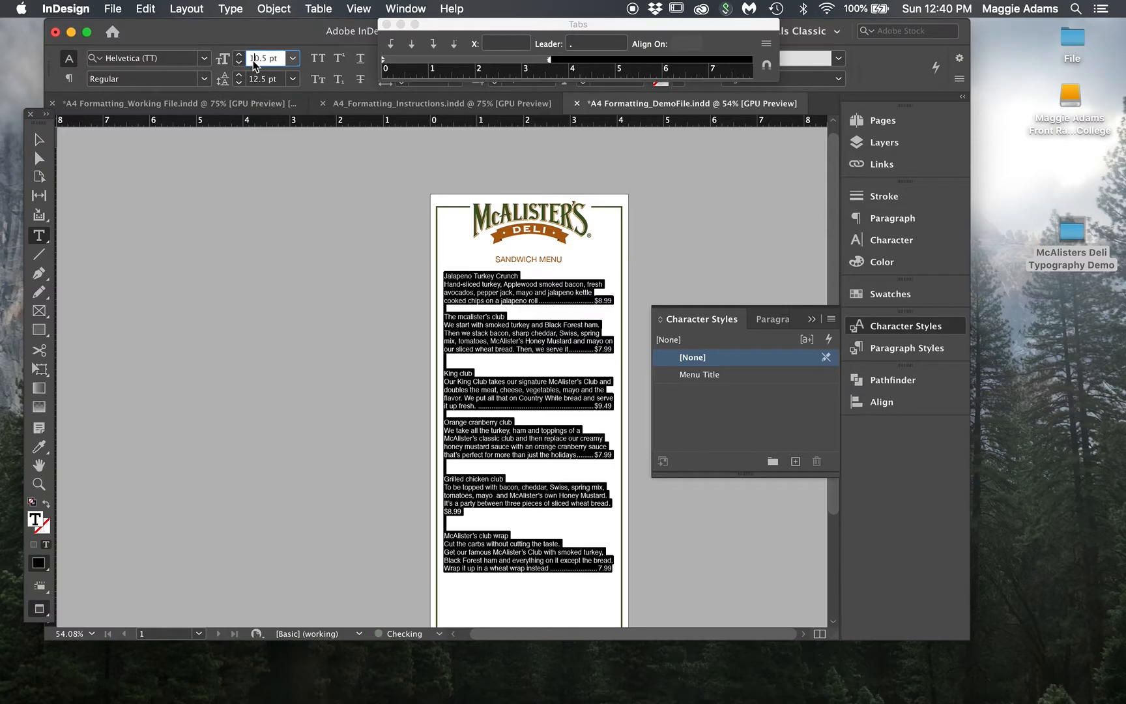
click(293, 79)
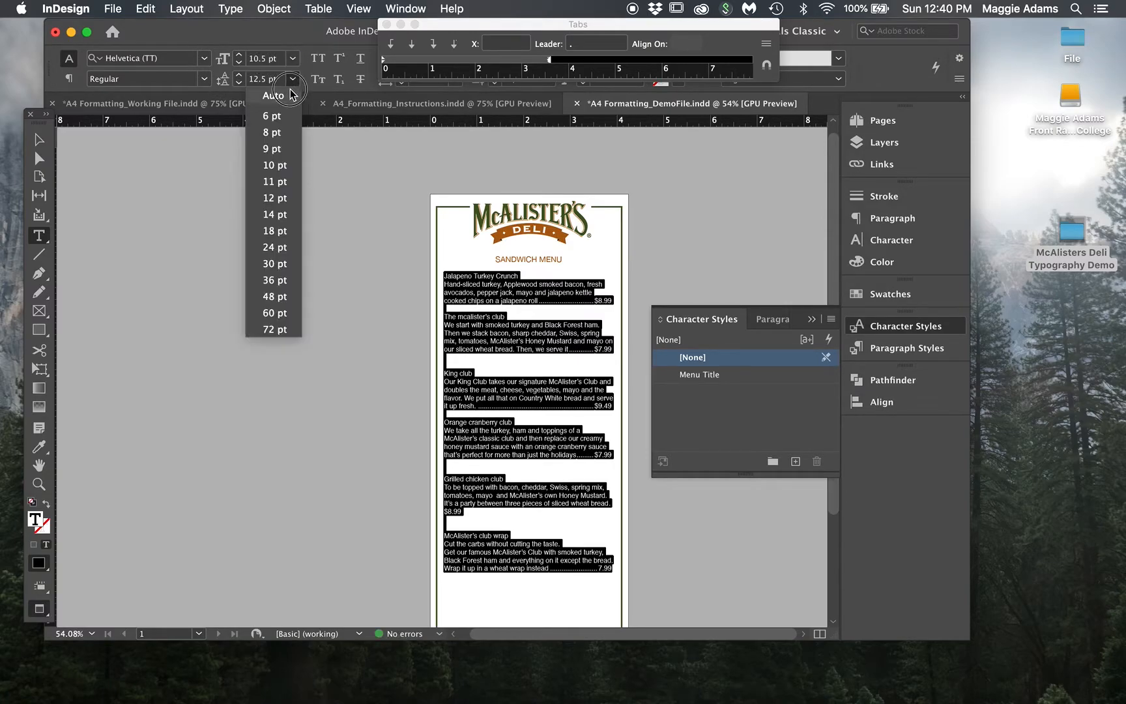
click(291, 94)
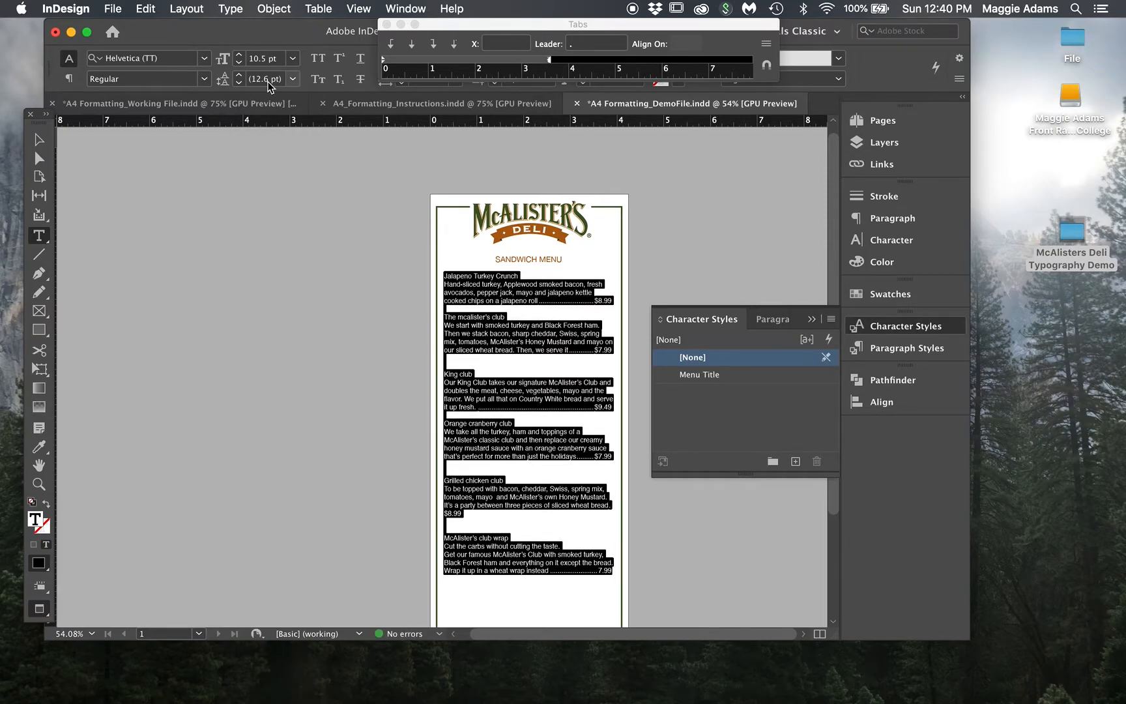
Close the Tabs window and start a new paragraph style based on the selected sandwich text
click(387, 25)
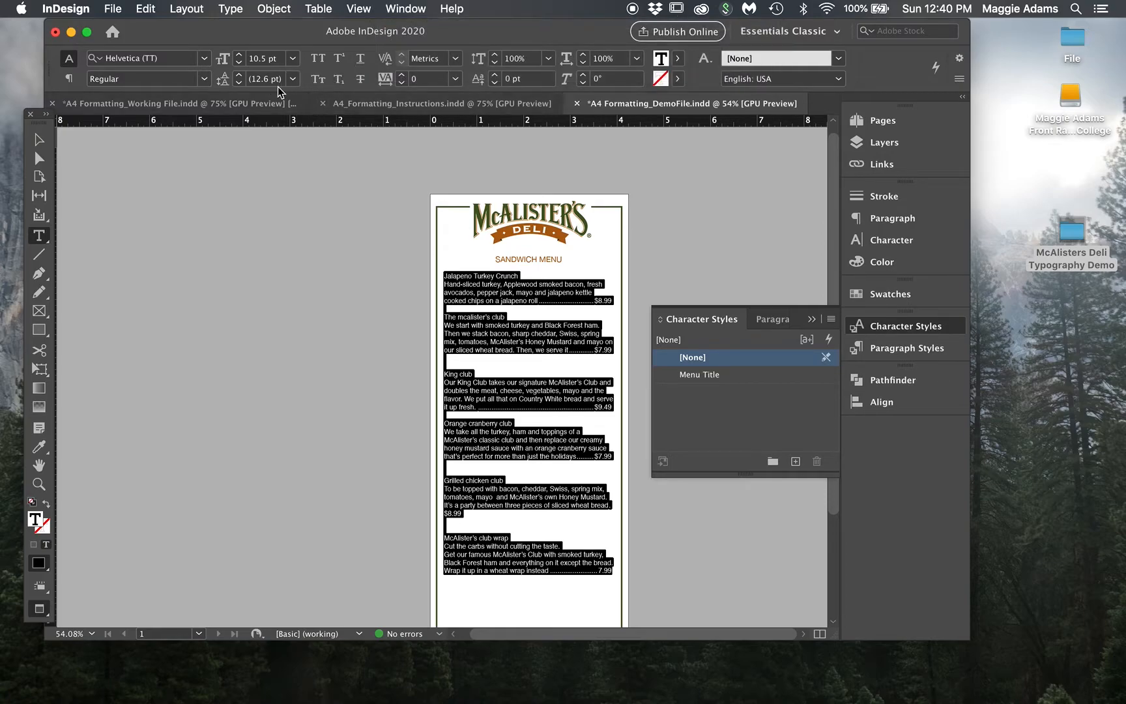
click(783, 322)
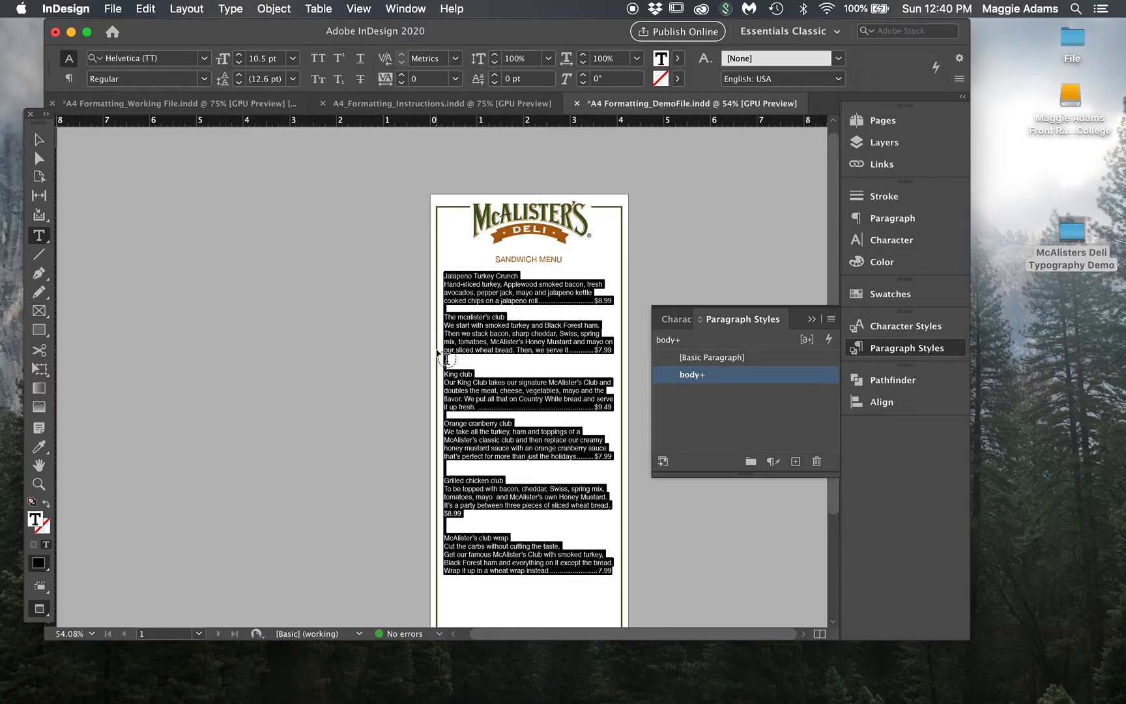
click(913, 221)
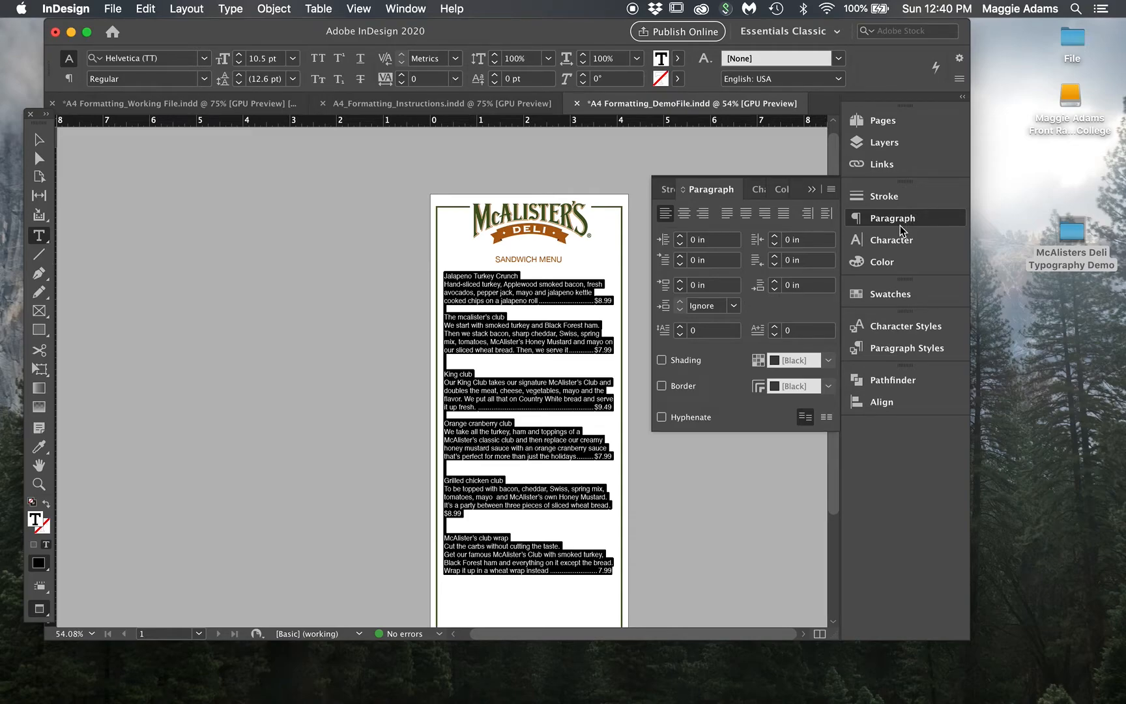
click(895, 352)
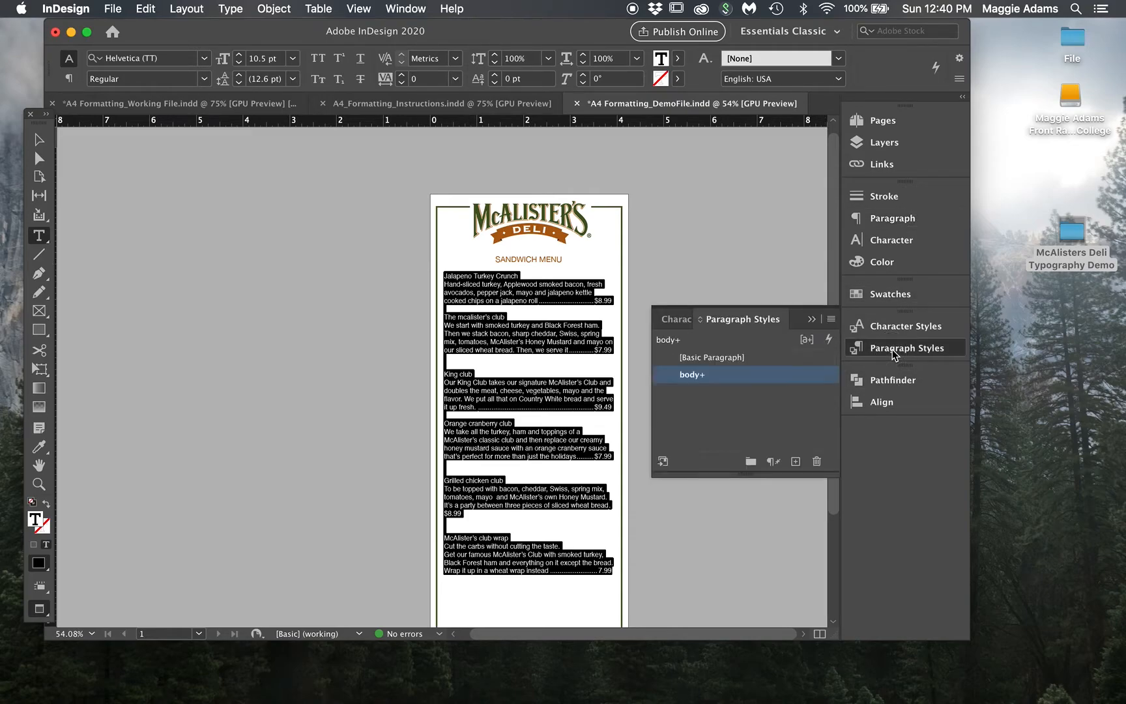
click(832, 320)
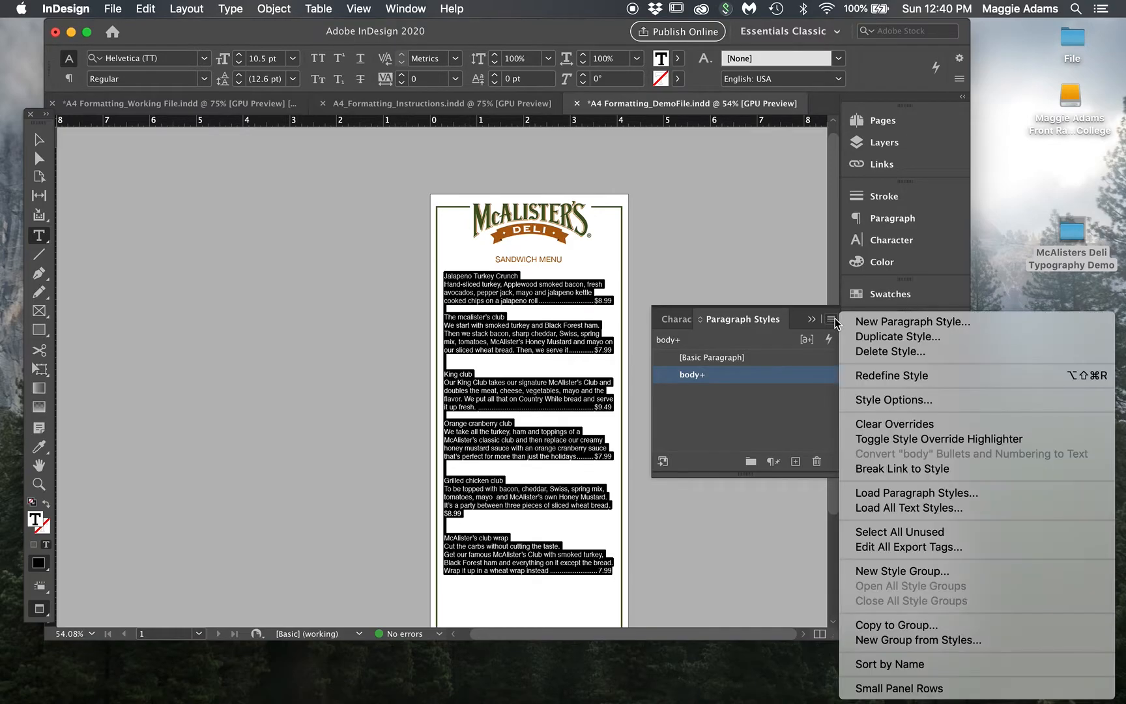
click(889, 325)
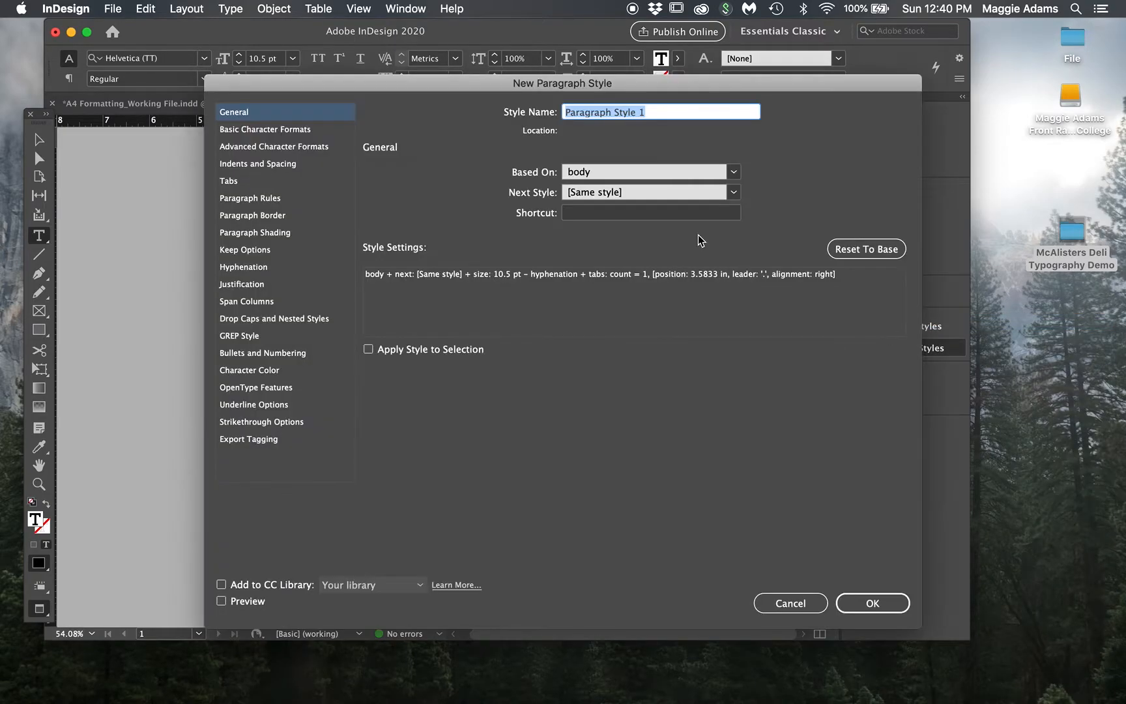
Name the new paragraph style Item Description, review its basic character formats, and save and apply it to the sandwich text
text(Des)
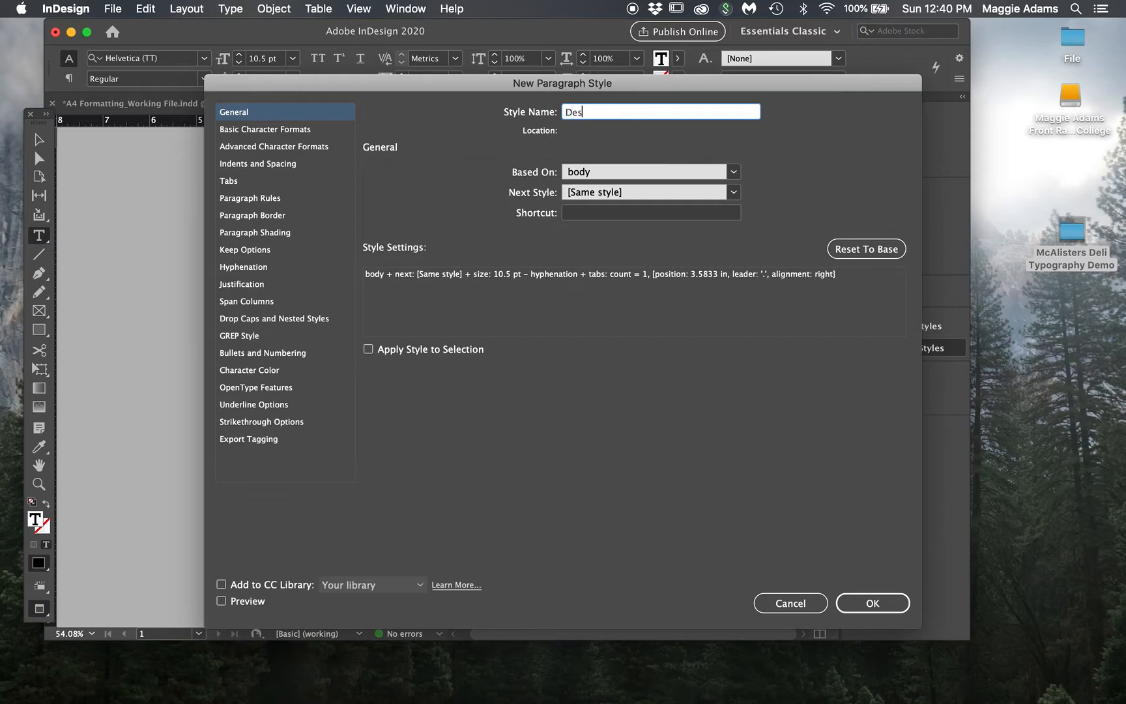
text(cription)
text(Item)
click(323, 128)
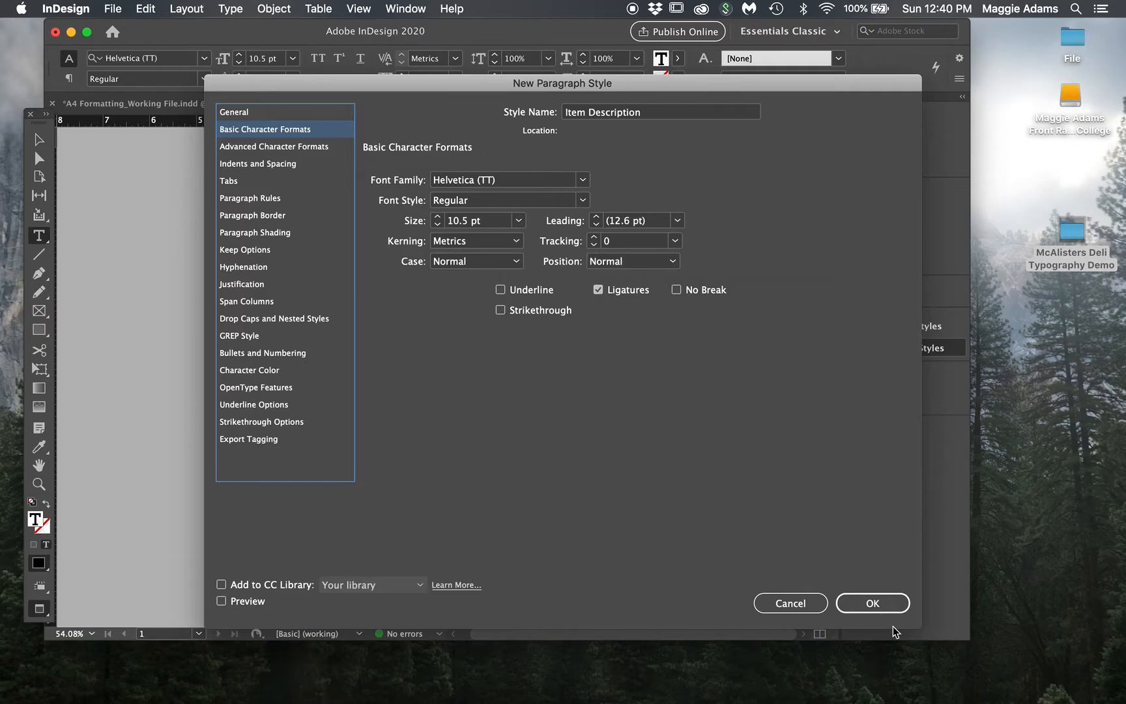
click(881, 602)
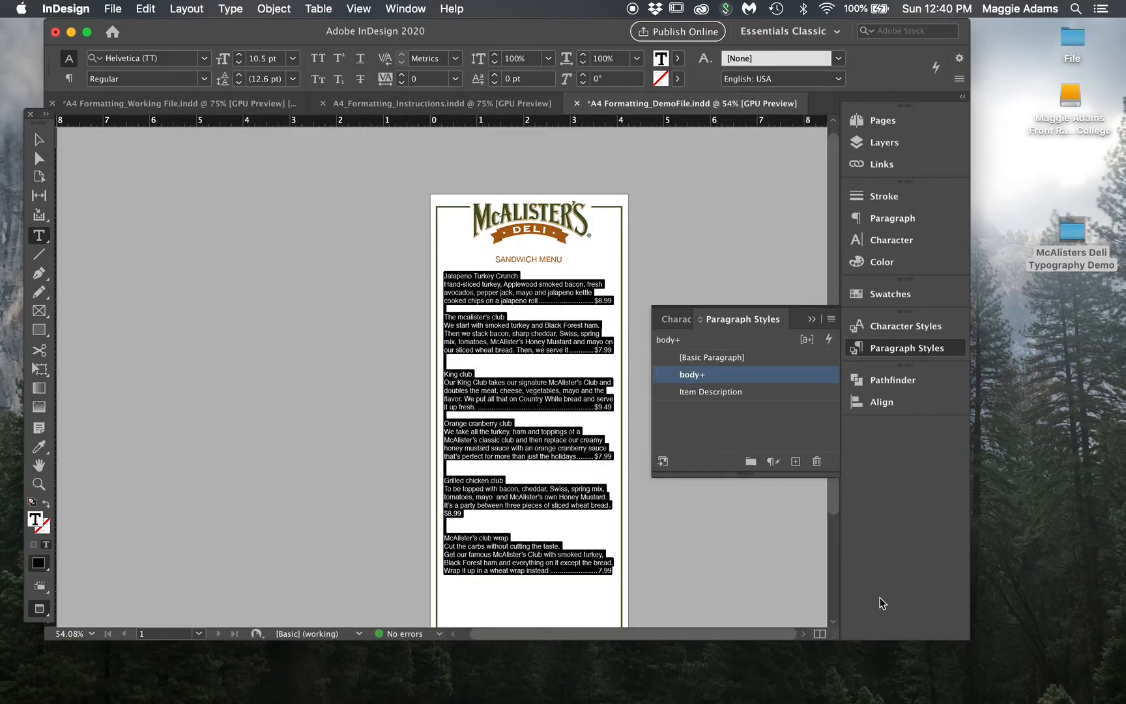
click(716, 389)
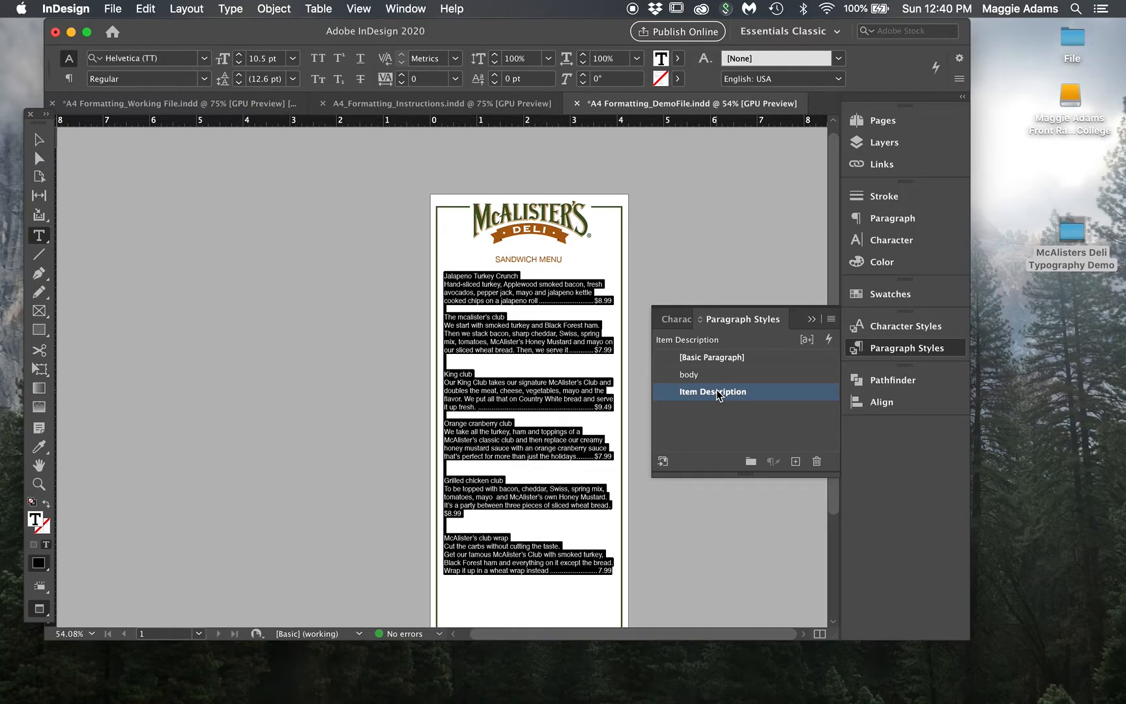
click(831, 319)
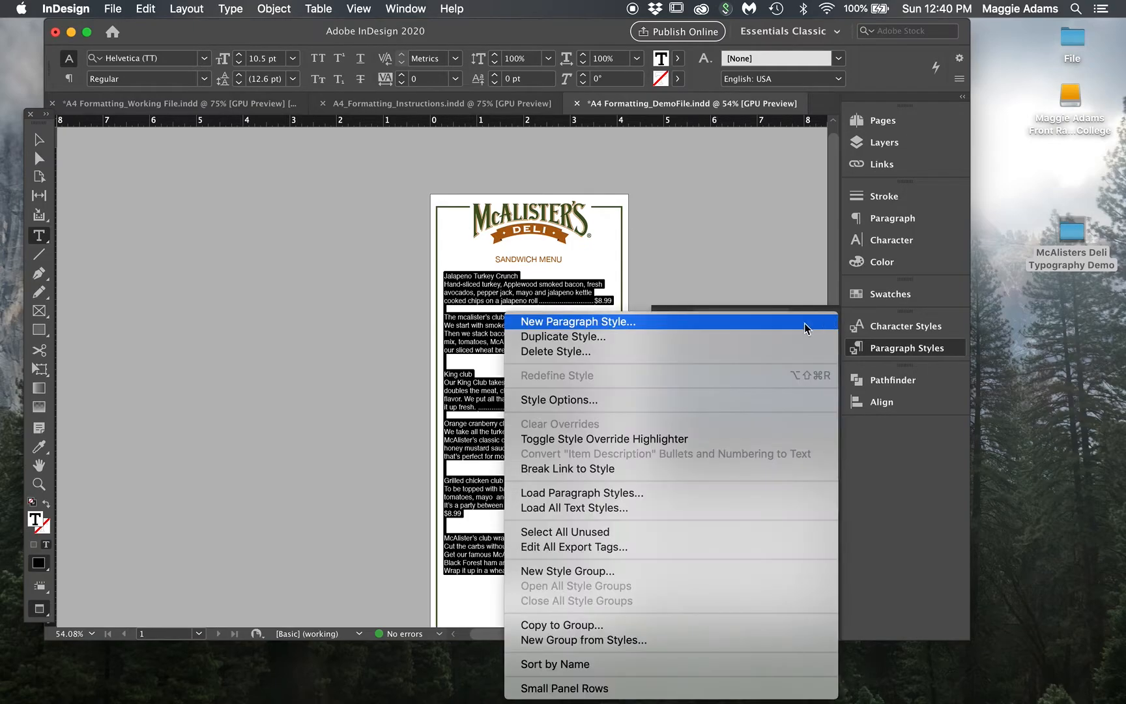
click(804, 323)
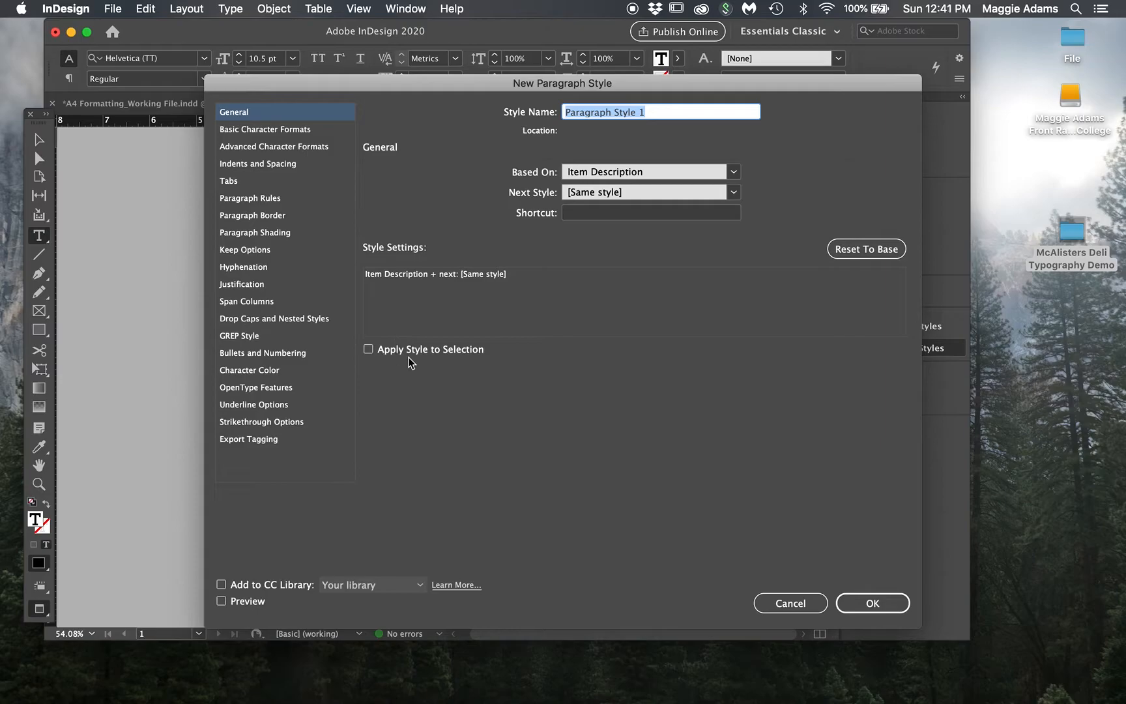
click(448, 349)
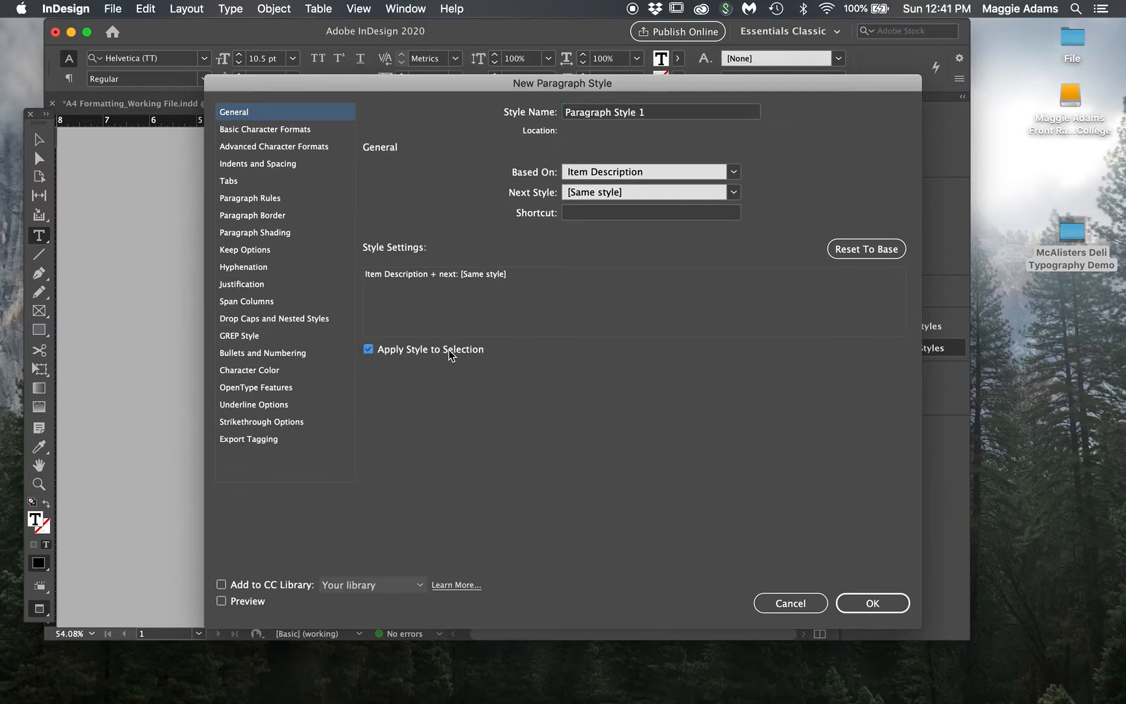
click(785, 603)
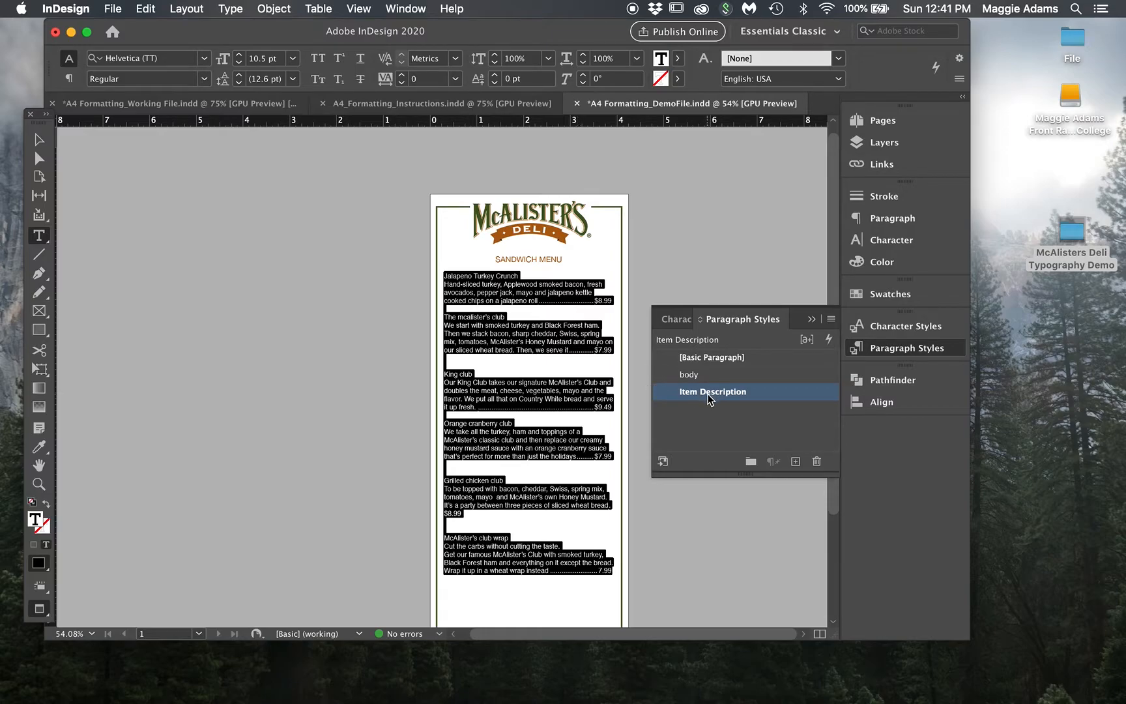
Set the font size of the Jalapeno Turkey Crunch item name to 11 pt
click(550, 354)
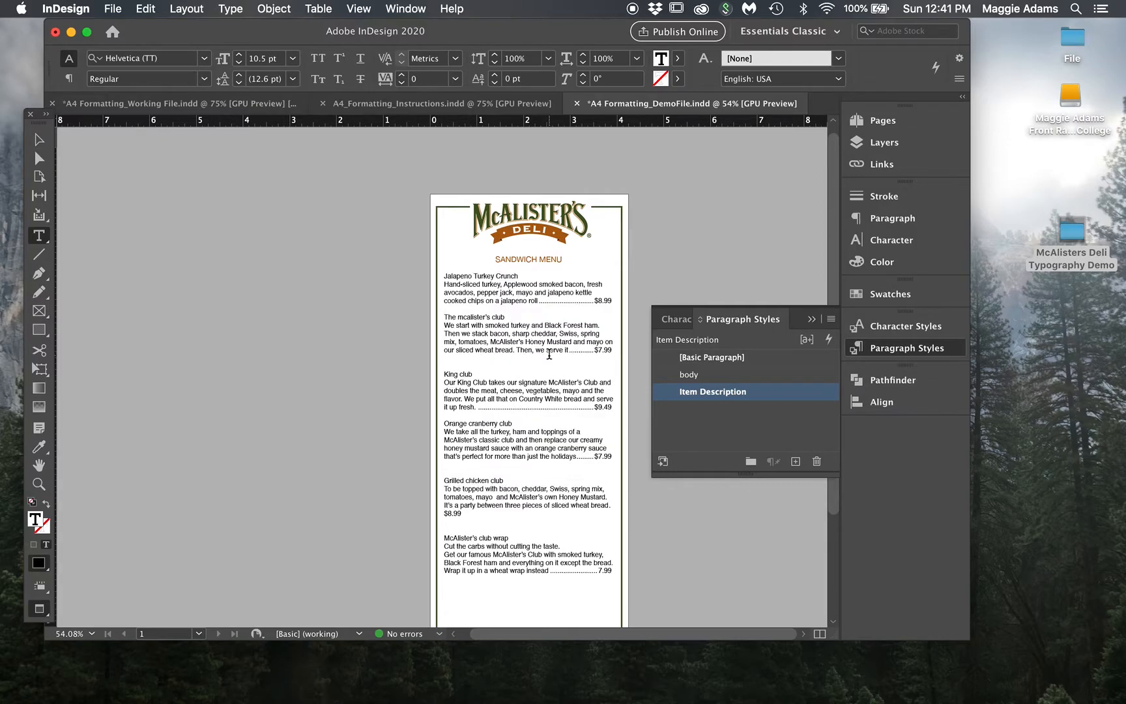
triple_click(506, 275)
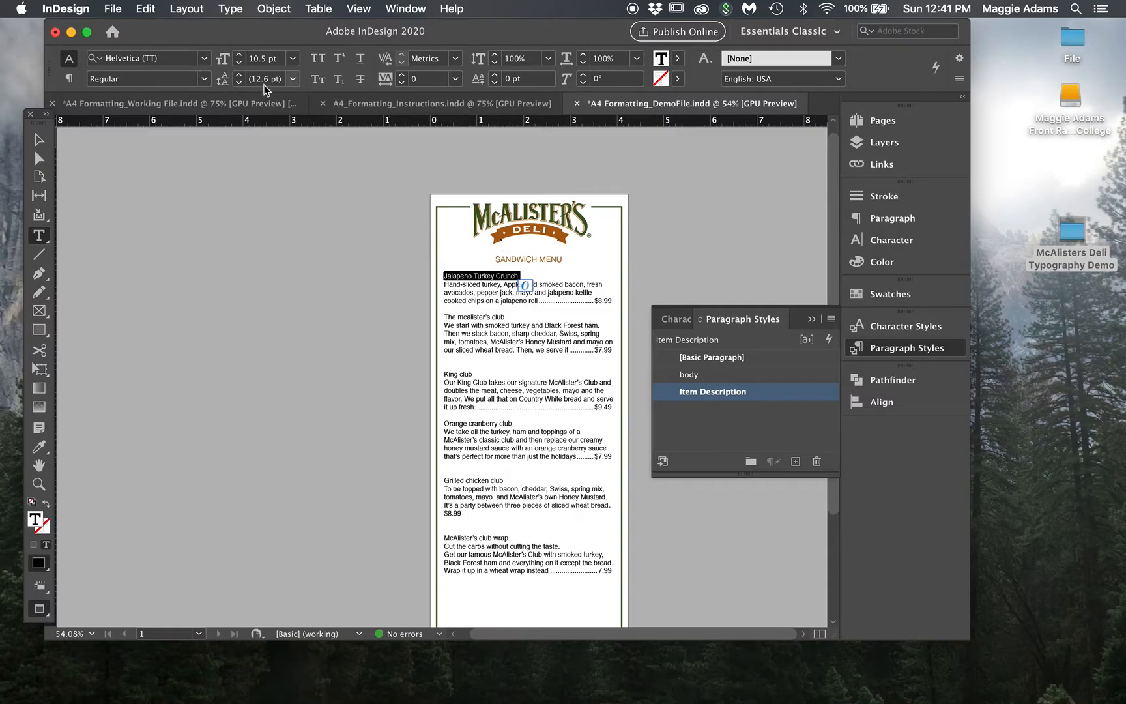
click(239, 54)
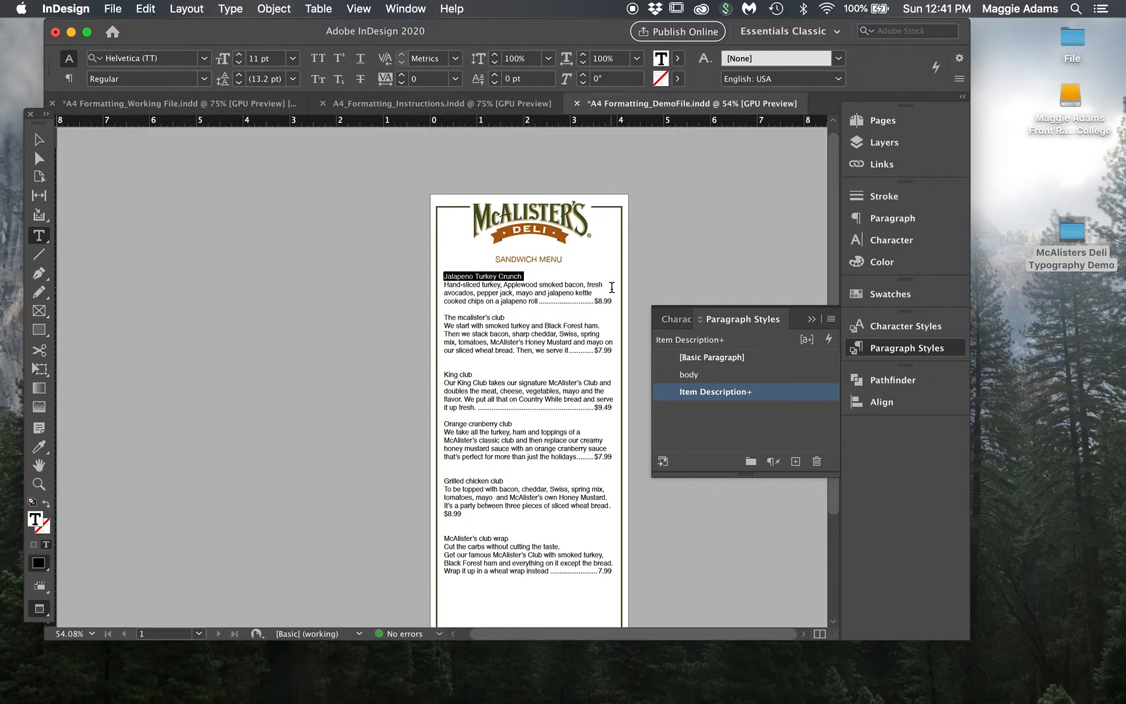
Check the SANDWICH MENU heading's character formatting, and set the Jalapeno Turkey Crunch item name to 12 pt Bold
click(522, 258)
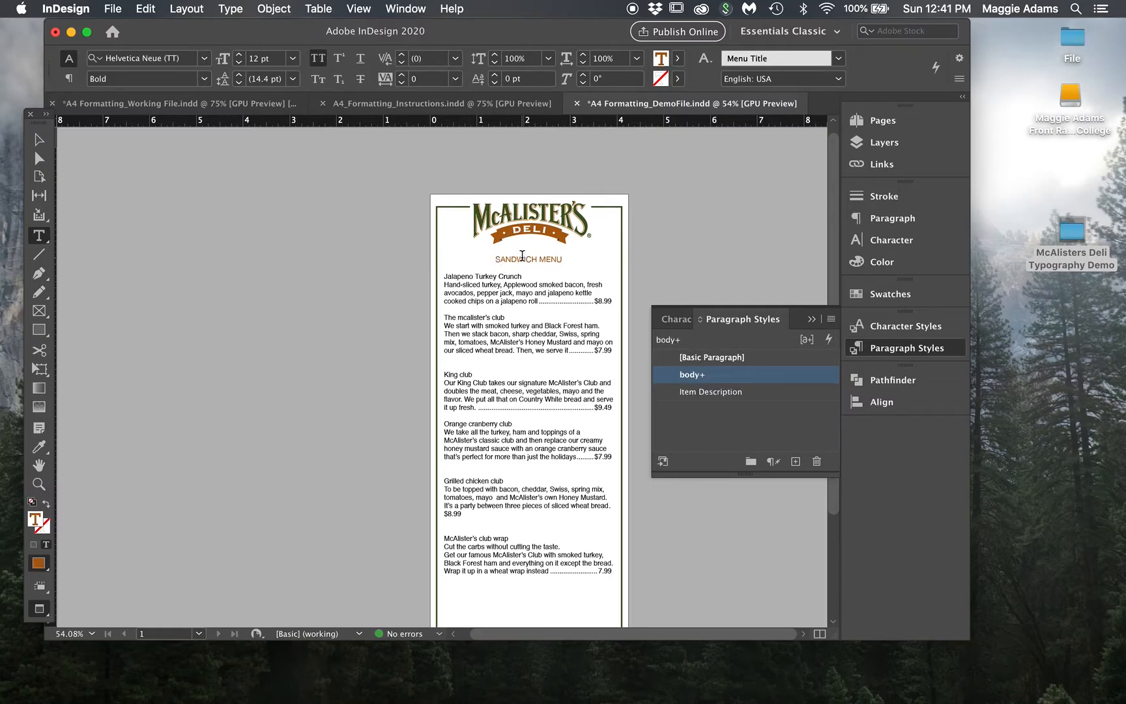
triple_click(522, 257)
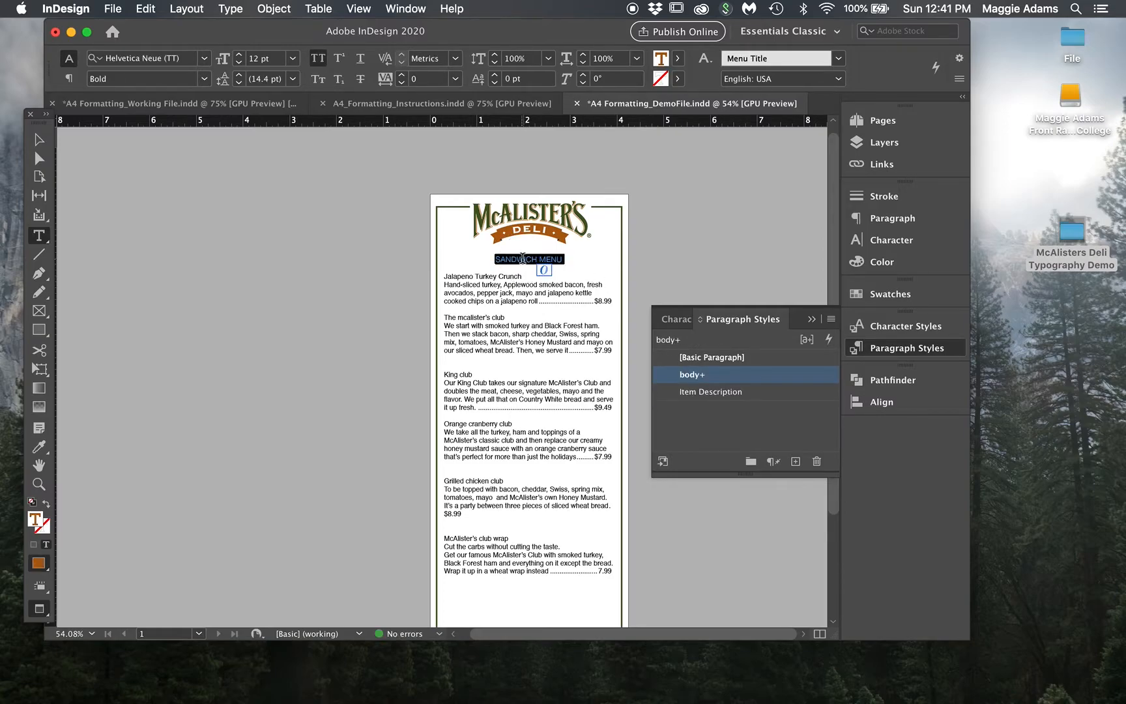
double_click(459, 276)
triple_click(460, 275)
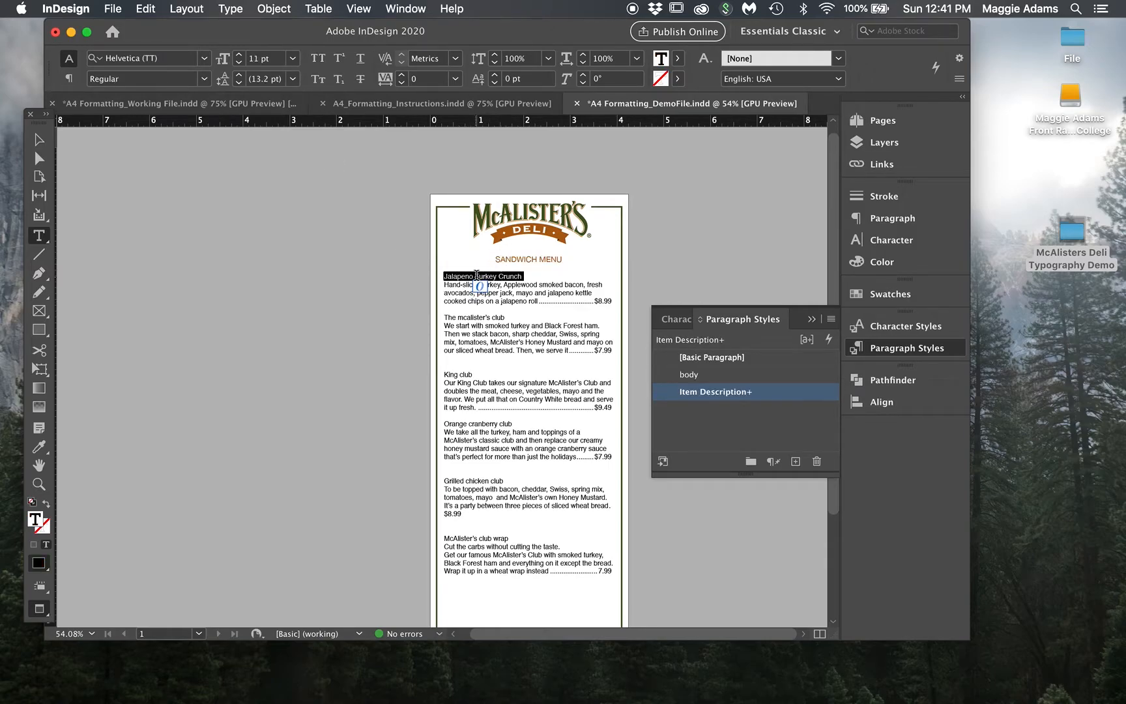
click(239, 55)
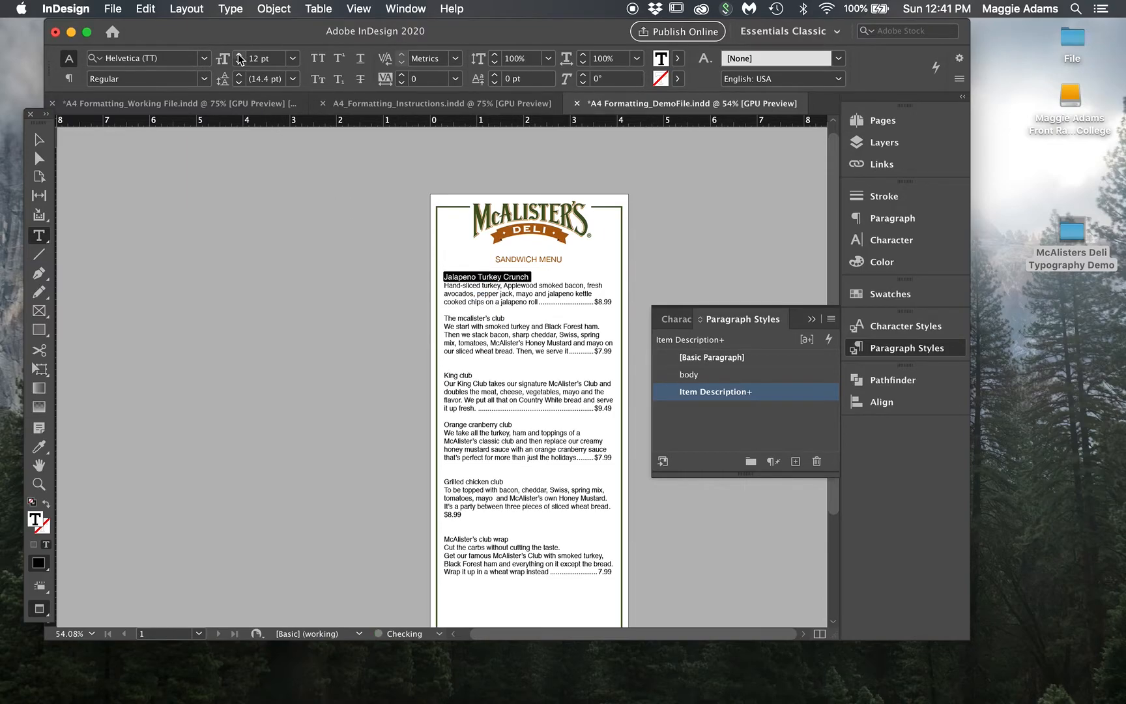
click(204, 79)
click(151, 161)
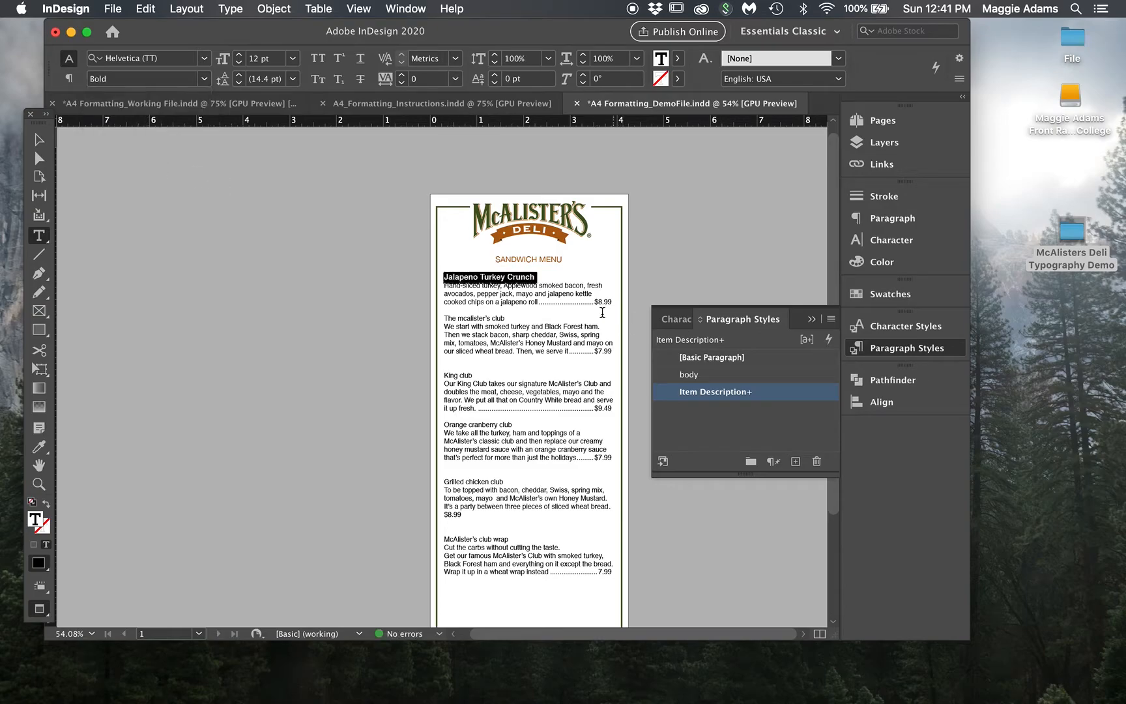
click(530, 267)
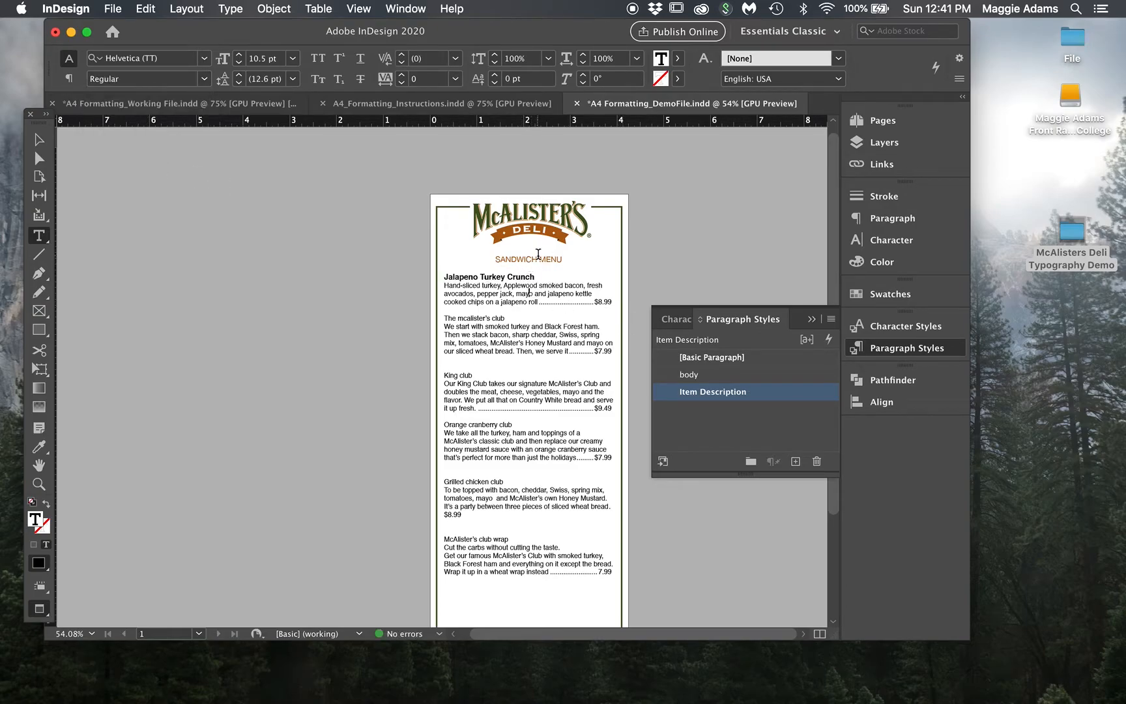
Give the Jalapeno Turkey Crunch item name a space before of 0.125 in and a space after of 0.0625 in
triple_click(525, 275)
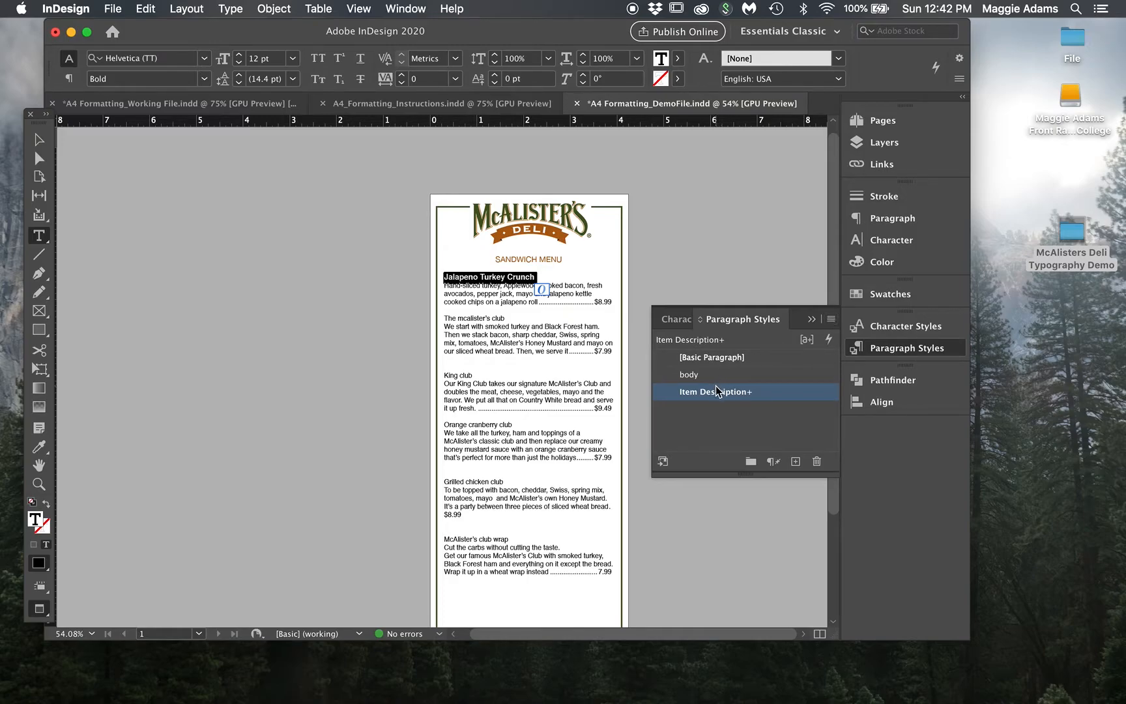
click(911, 220)
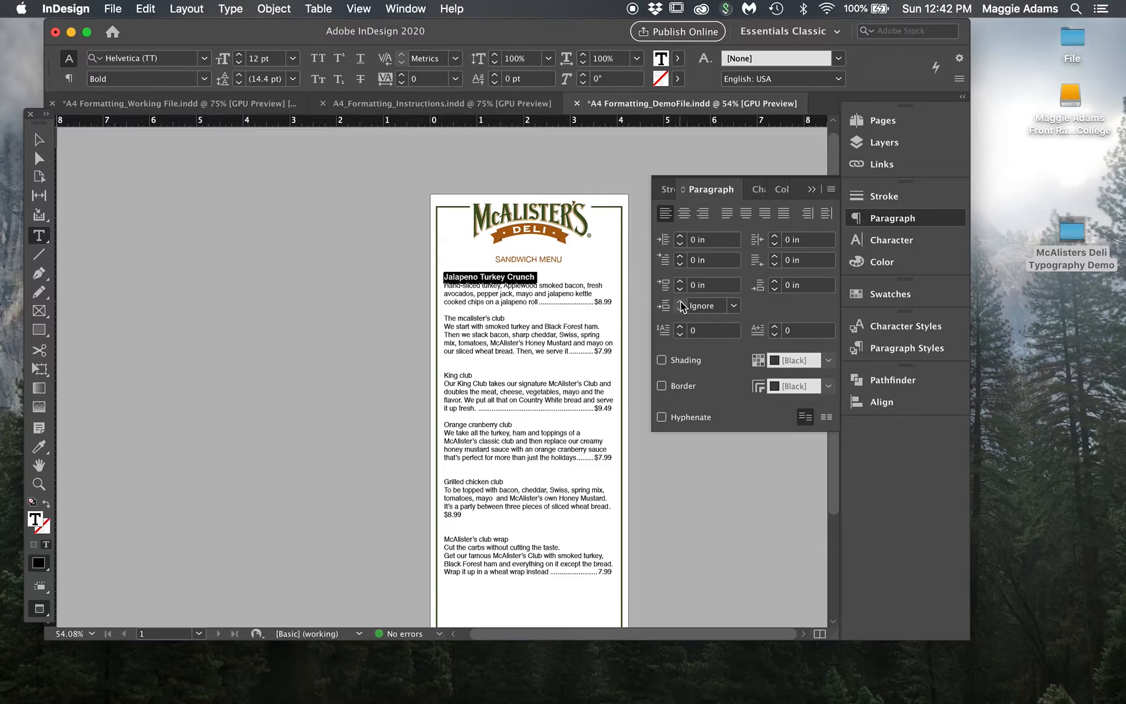
click(775, 282)
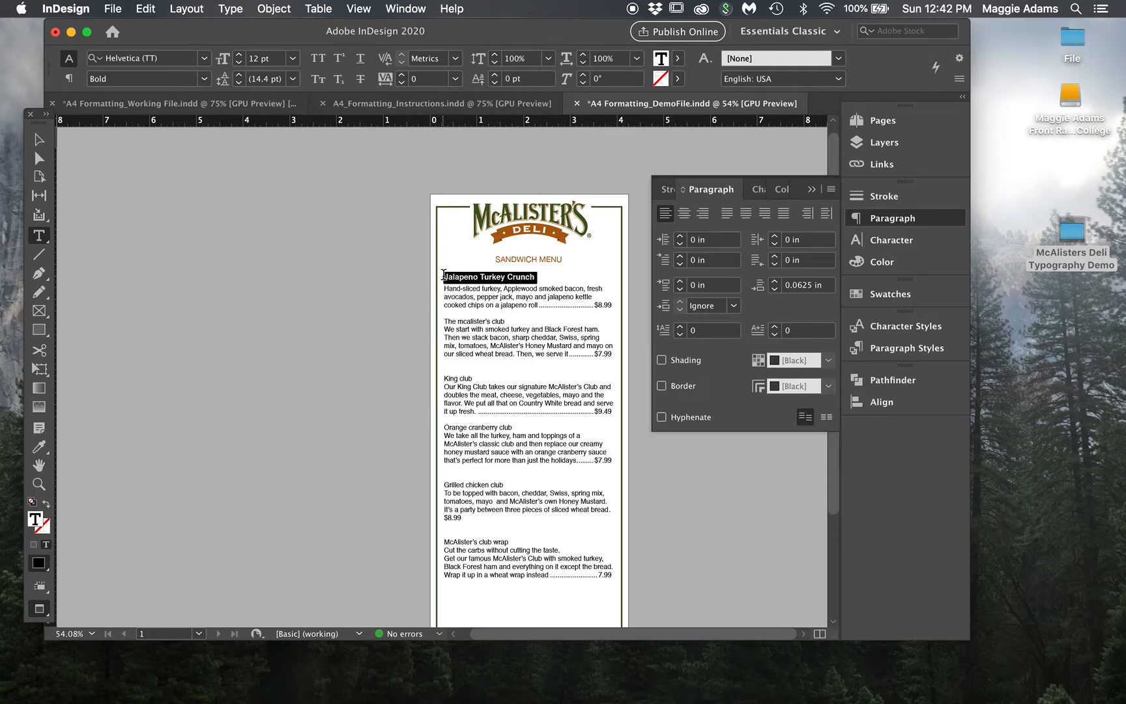
click(447, 313)
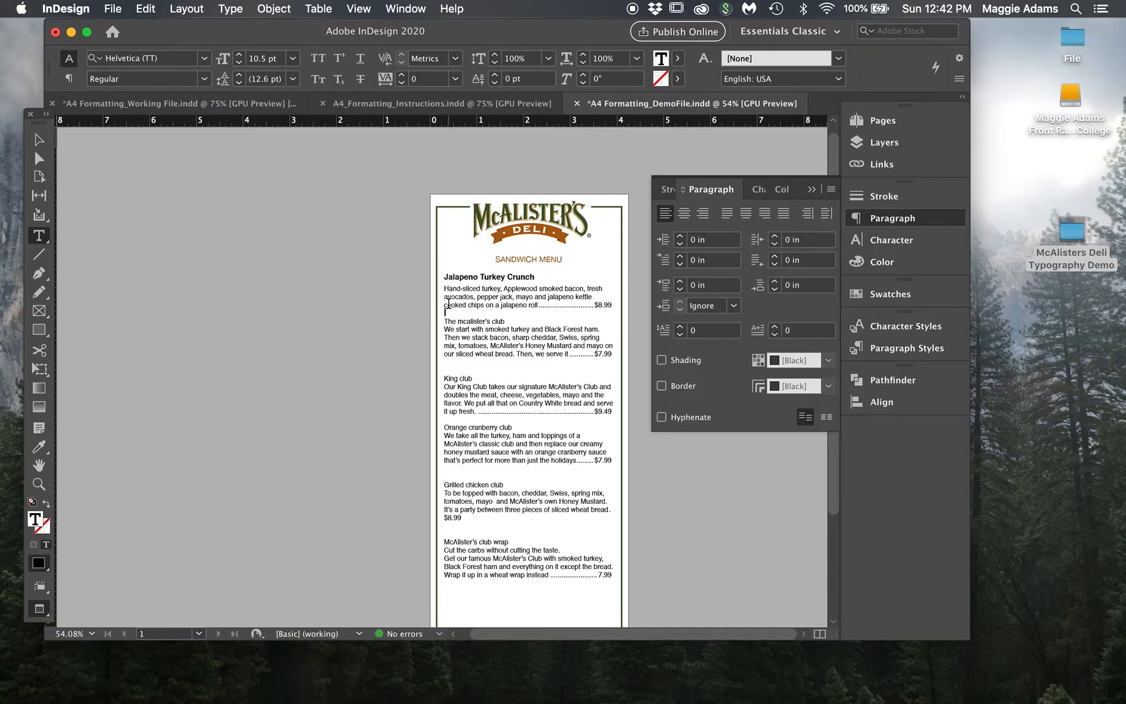
drag(445, 277, 552, 278)
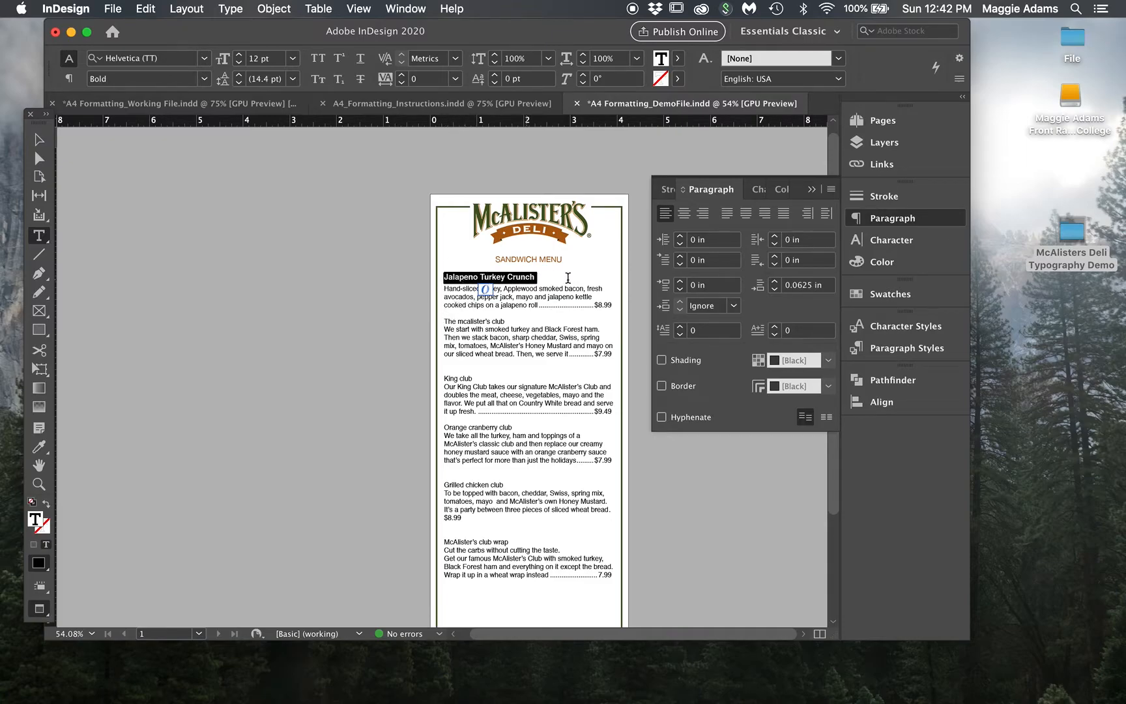
click(681, 280)
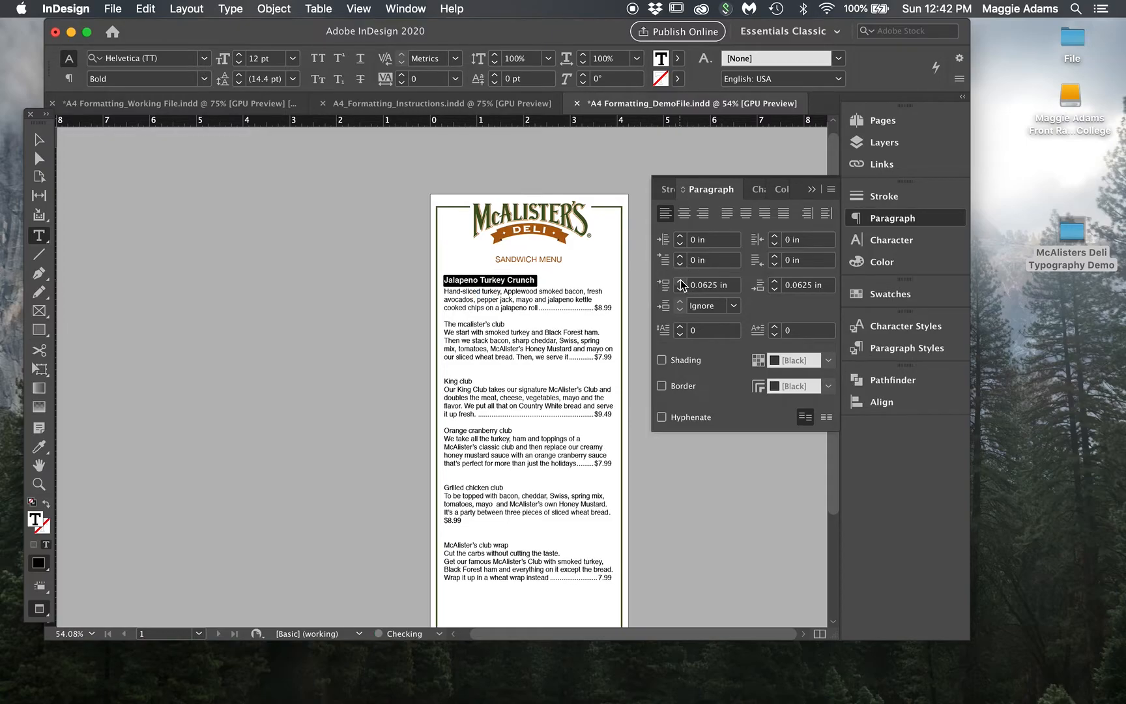
click(681, 280)
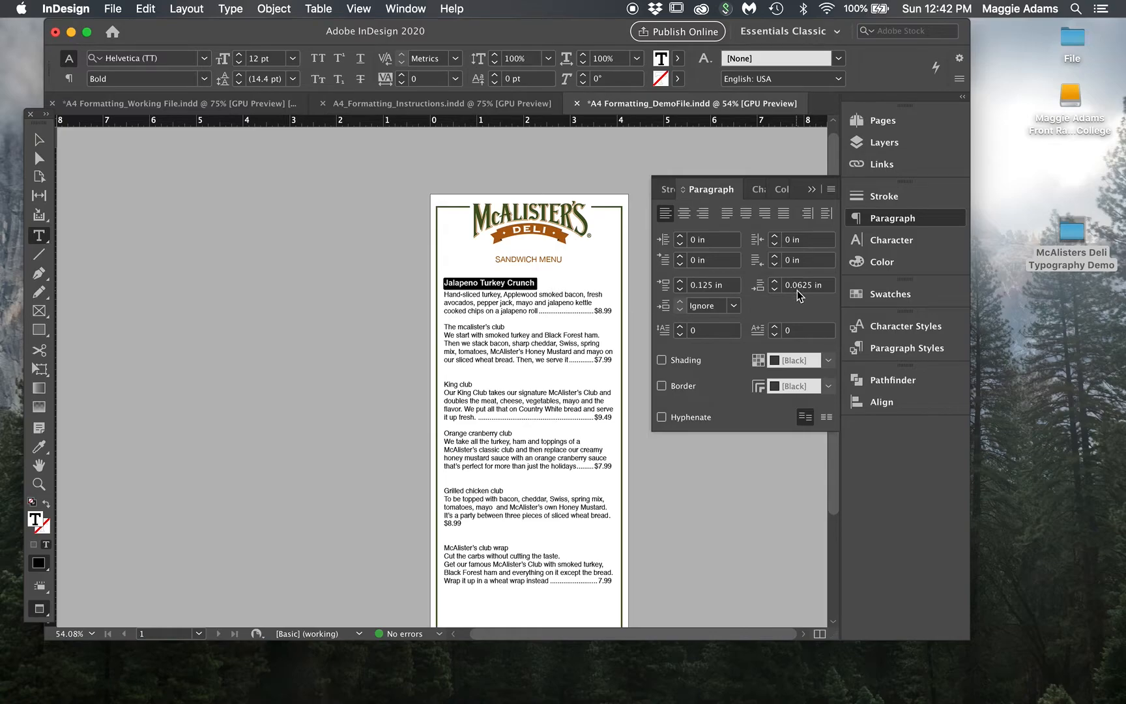
Create and apply a paragraph style named Menu Item Name from the formatted Jalapeno Turkey Crunch name, reviewing its basic character formats
click(932, 348)
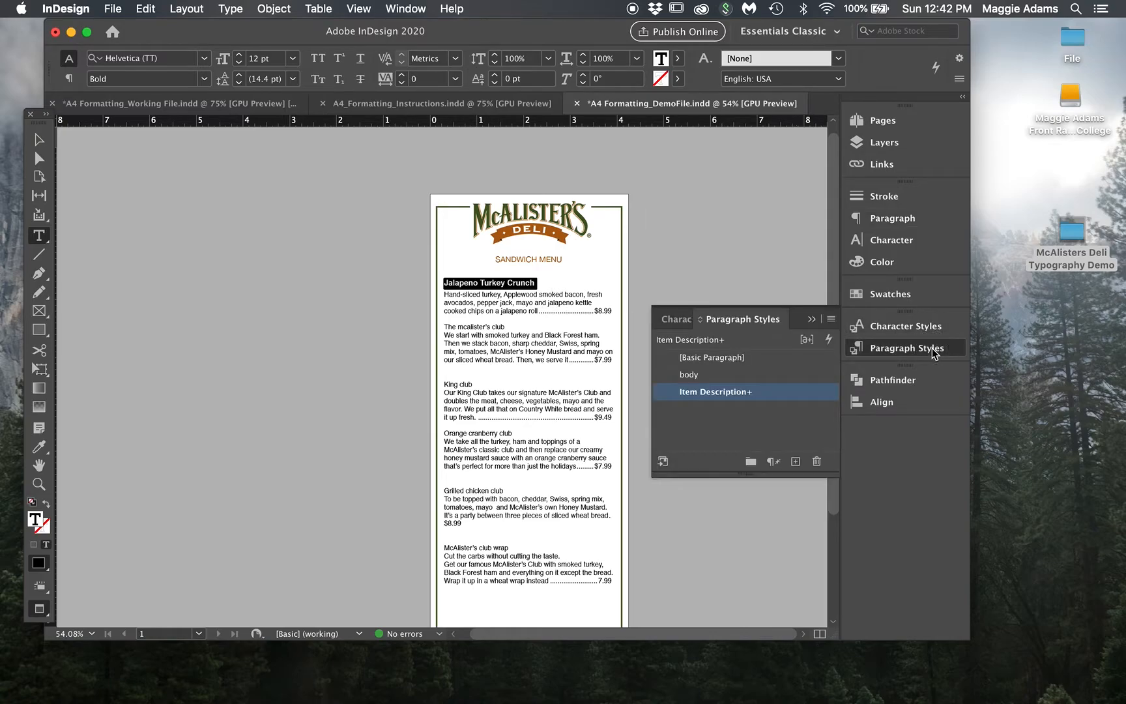
click(833, 323)
click(778, 323)
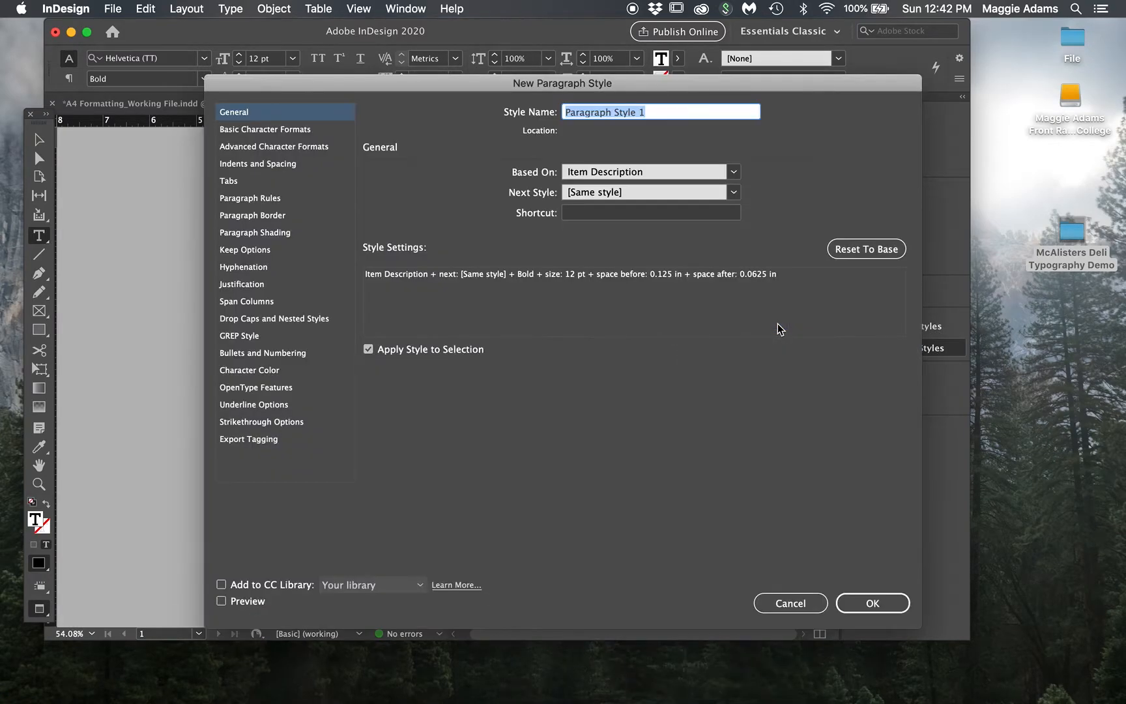
text(Menu T)
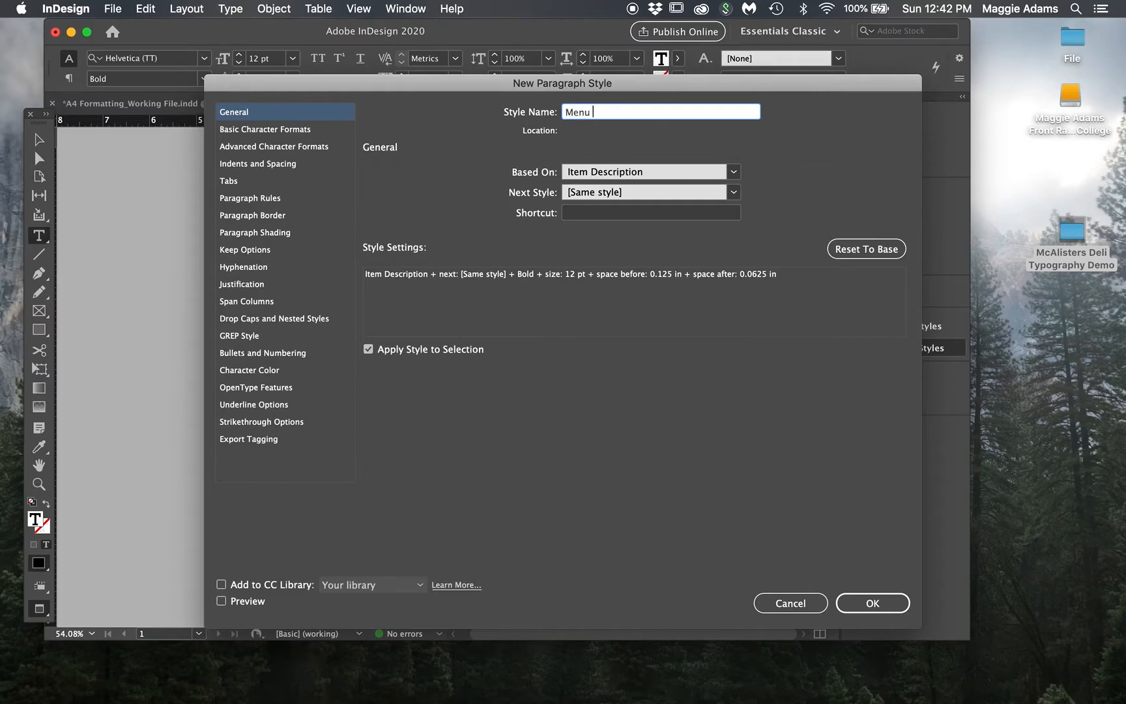
key(BackSpace)
text(Item Title)
key(BackSpace)
key(BackSpace)
key(BackSpace)
key(BackSpace)
key(BackSpace)
text(Name)
click(303, 129)
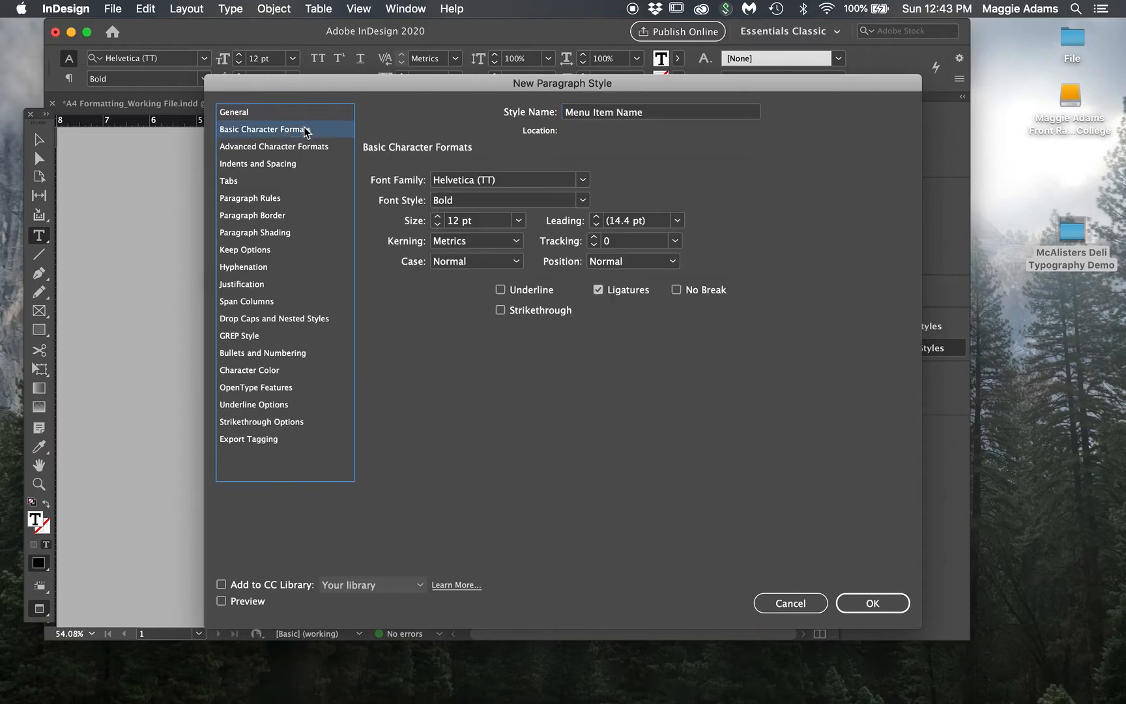
click(876, 603)
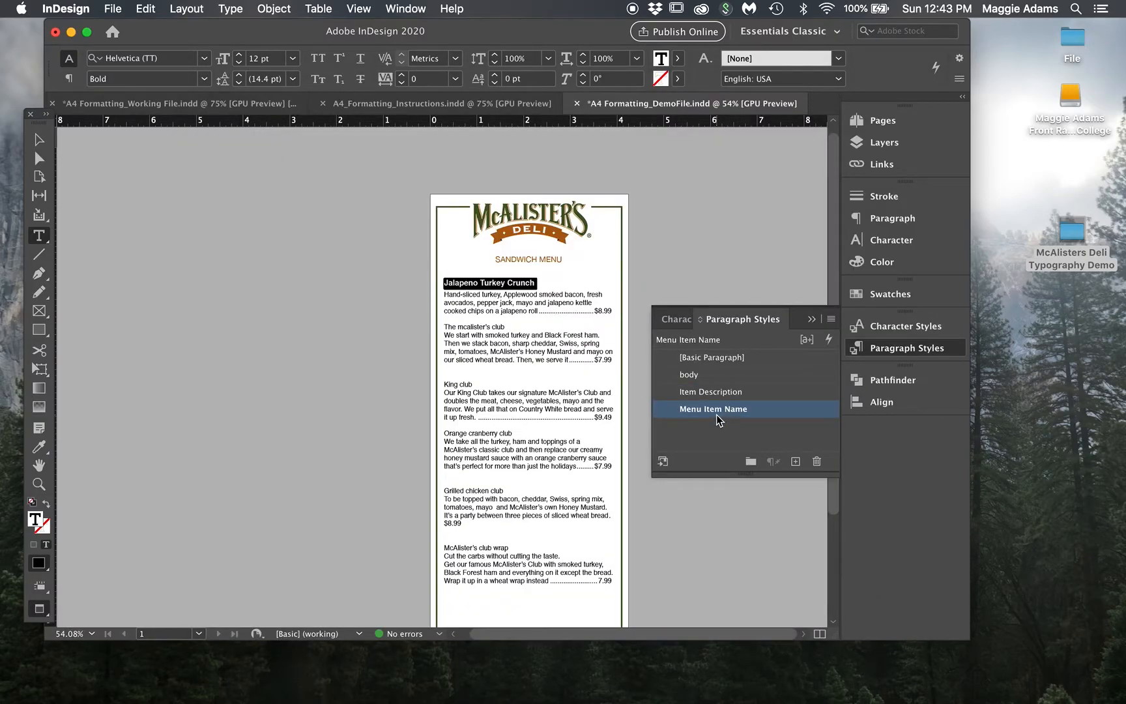
Apply the Menu Item Name style to "The mcalister's club" and delete the blank line above it
click(482, 327)
triple_click(482, 327)
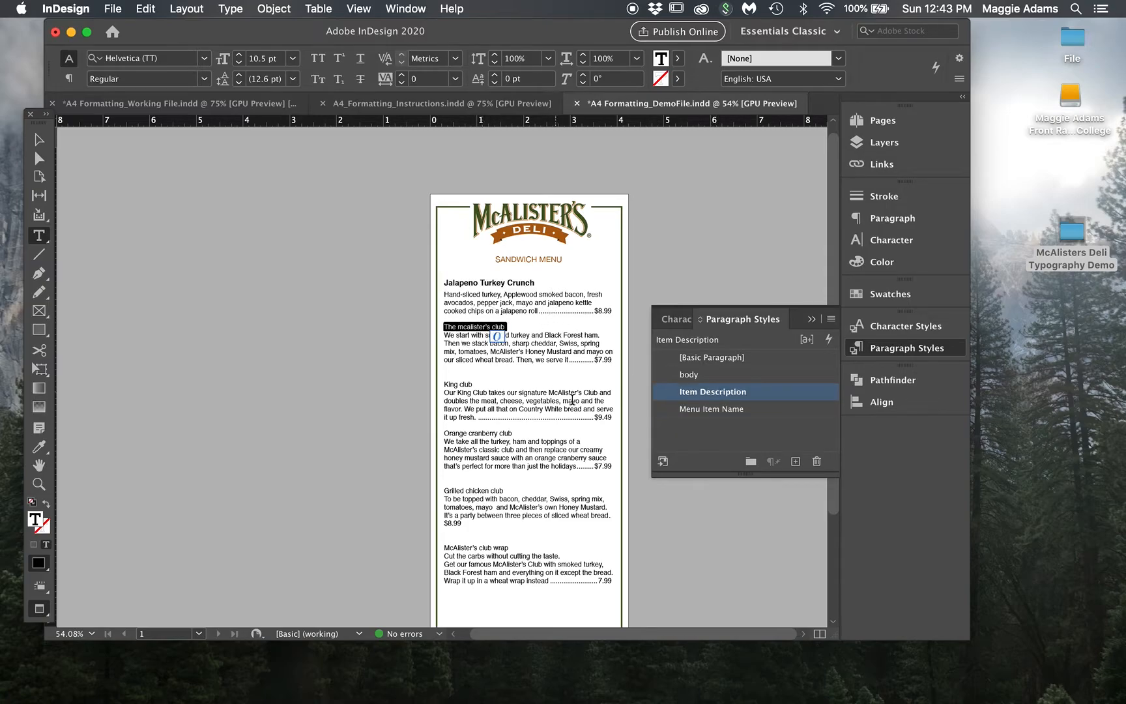
click(712, 410)
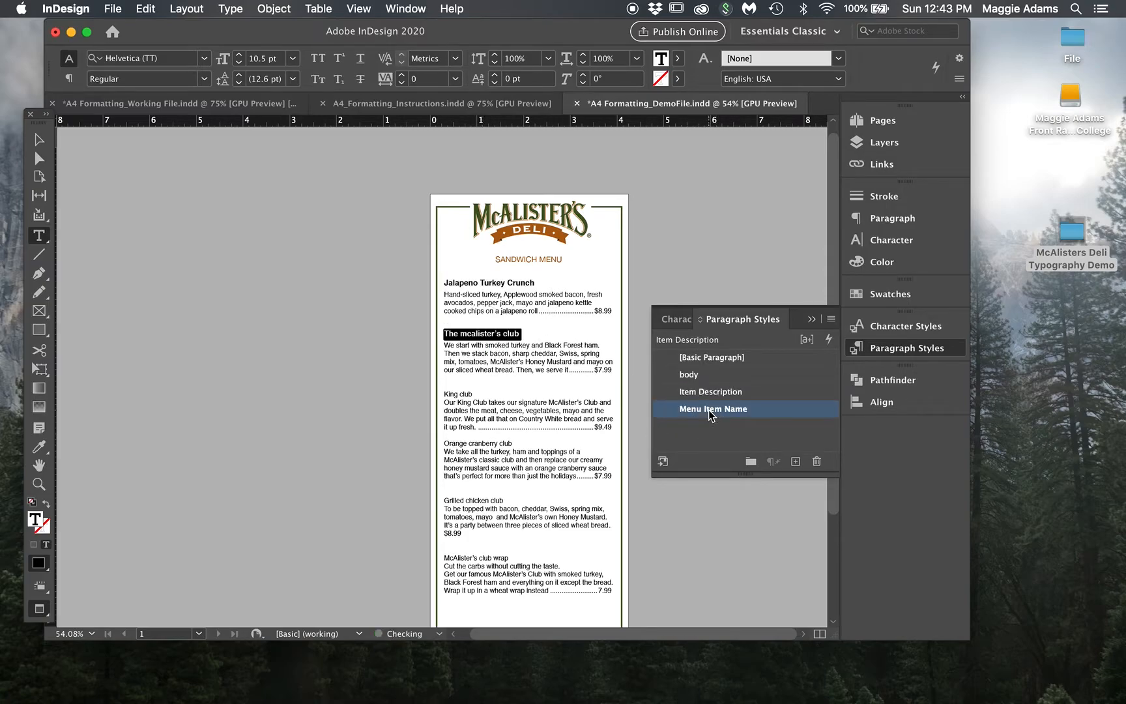
click(464, 318)
click(447, 318)
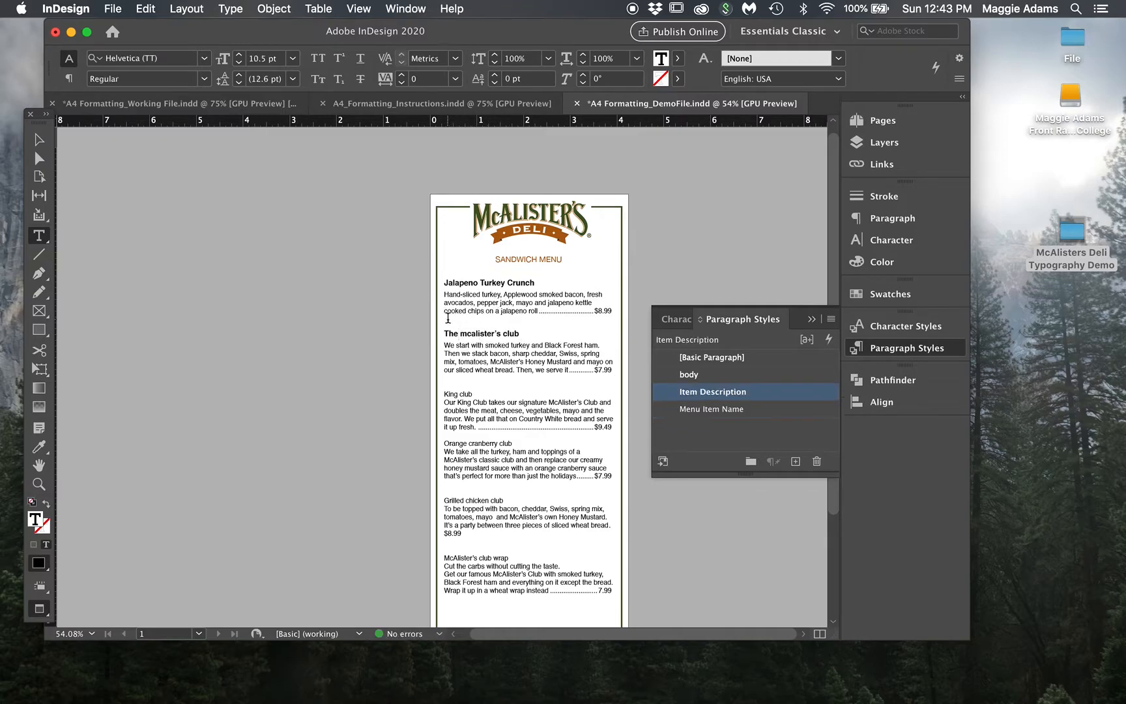
key(BackSpace)
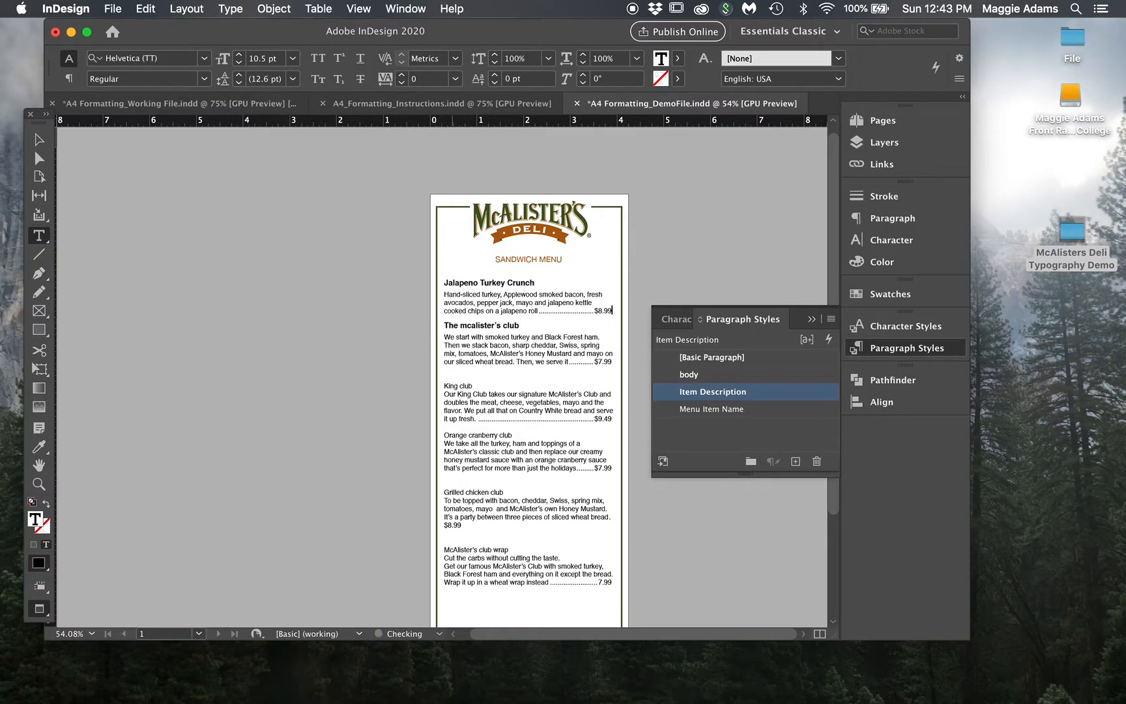
Apply the Menu Item Name style to King club, Orange cranberry club, Grilled chicken club and McAlister's club wrap
triple_click(459, 384)
click(754, 409)
triple_click(456, 445)
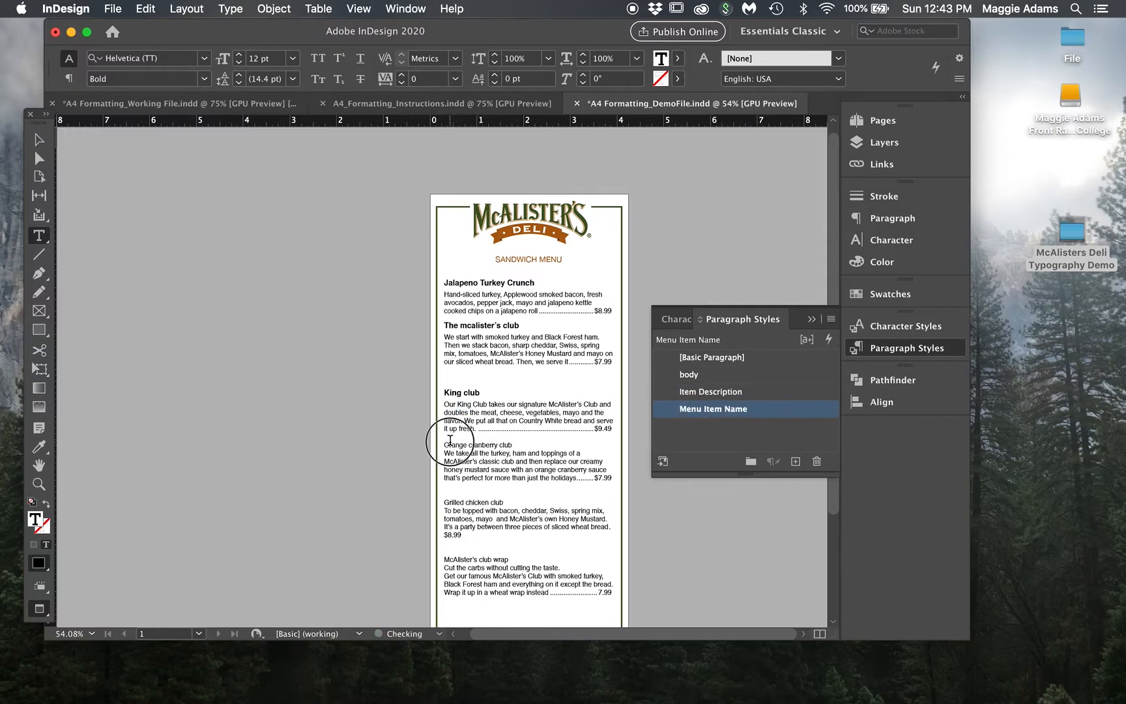
click(711, 408)
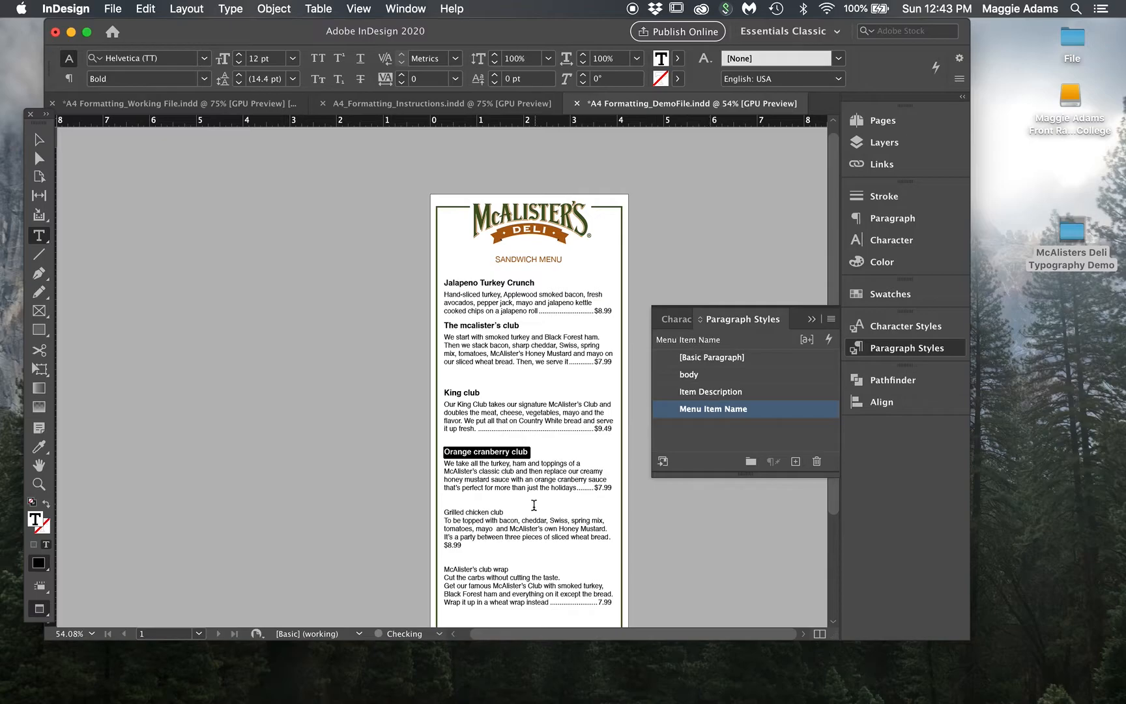
triple_click(489, 511)
click(760, 405)
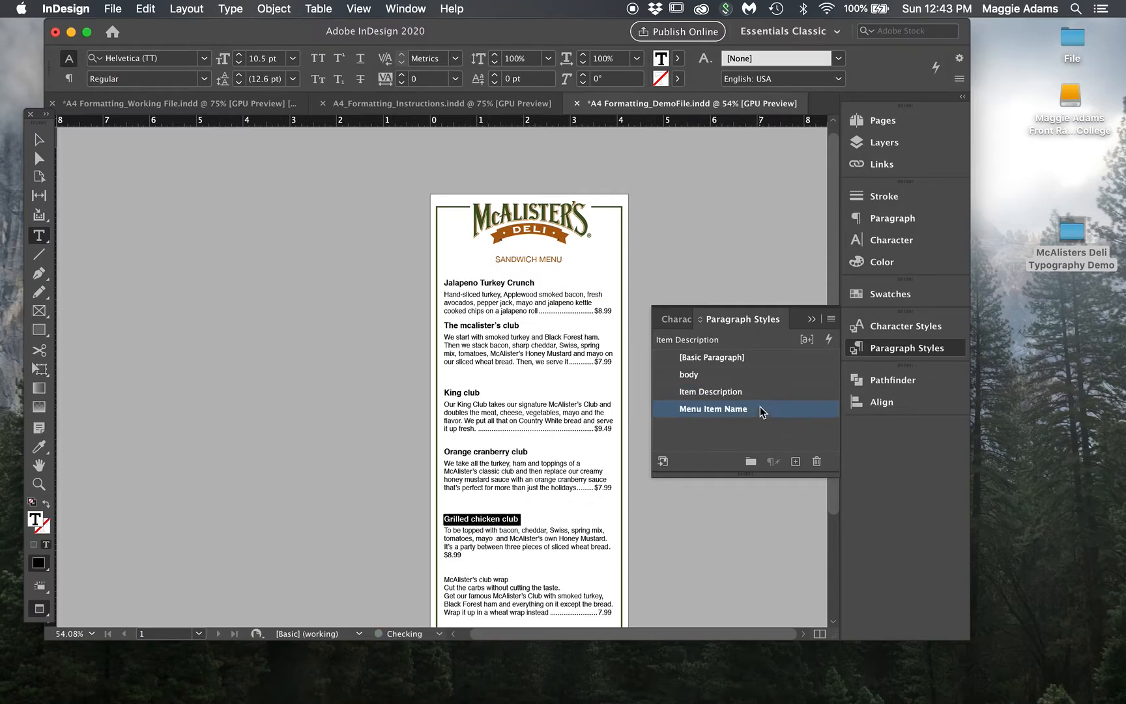
triple_click(459, 579)
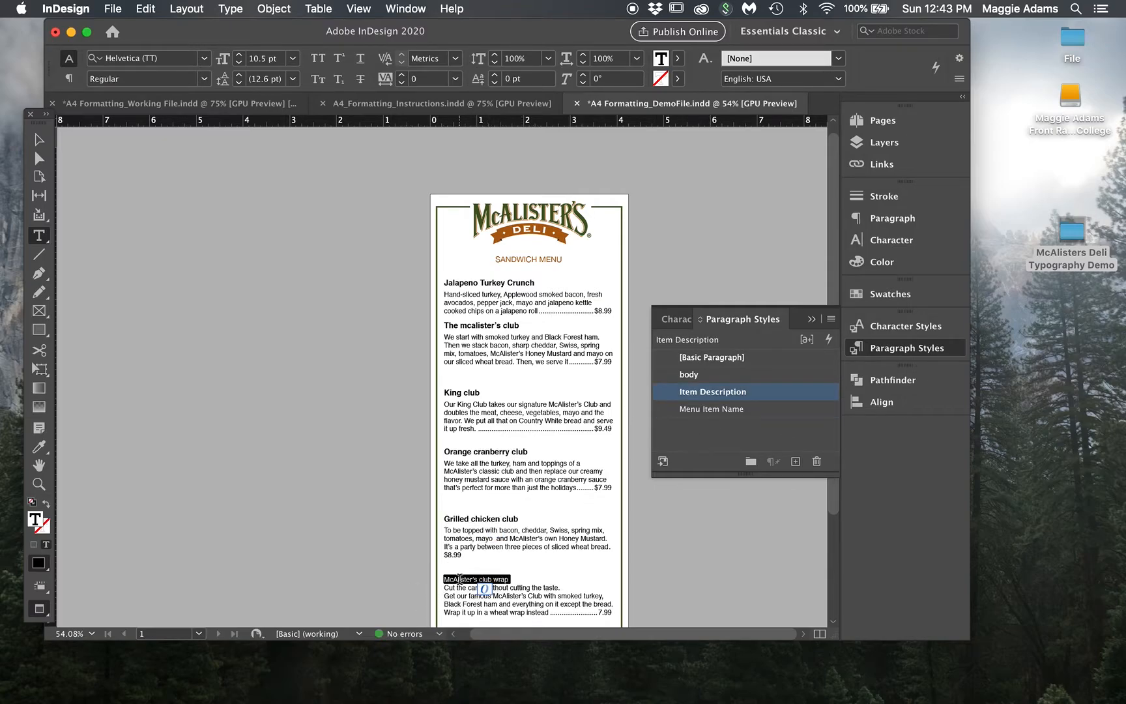
click(765, 411)
Delete the blank lines above King club, Orange cranberry club, Grilled chicken club and McAlister's club wrap
click(477, 371)
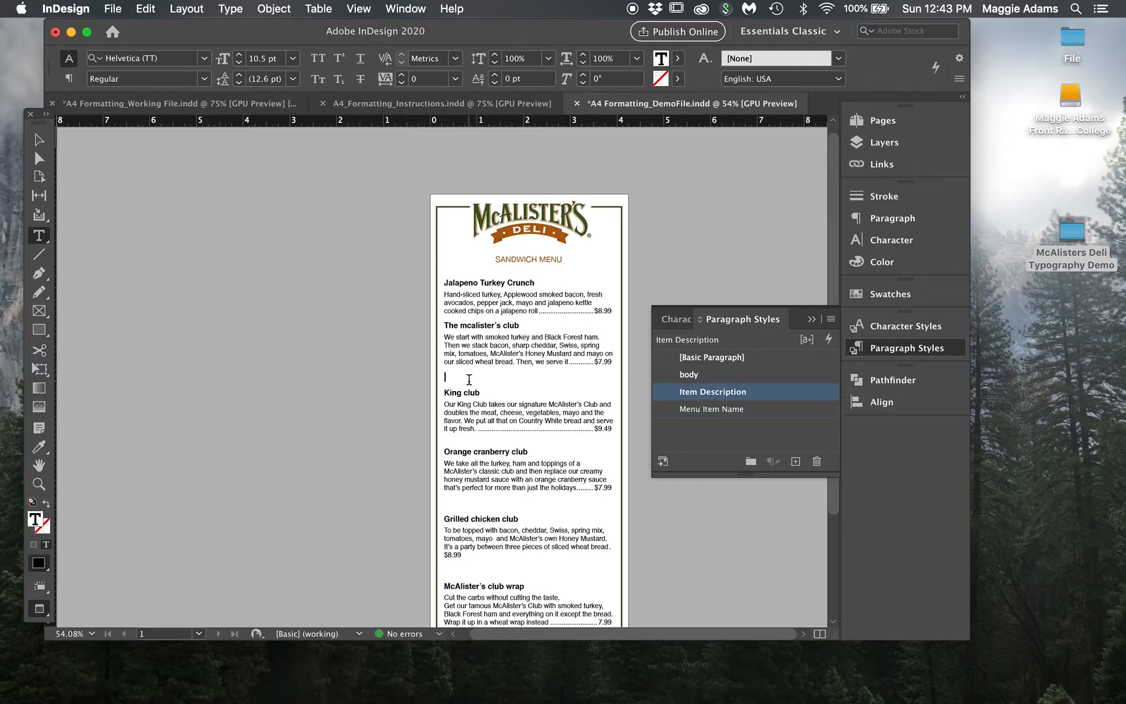
key(BackSpace)
key(BackSpace)
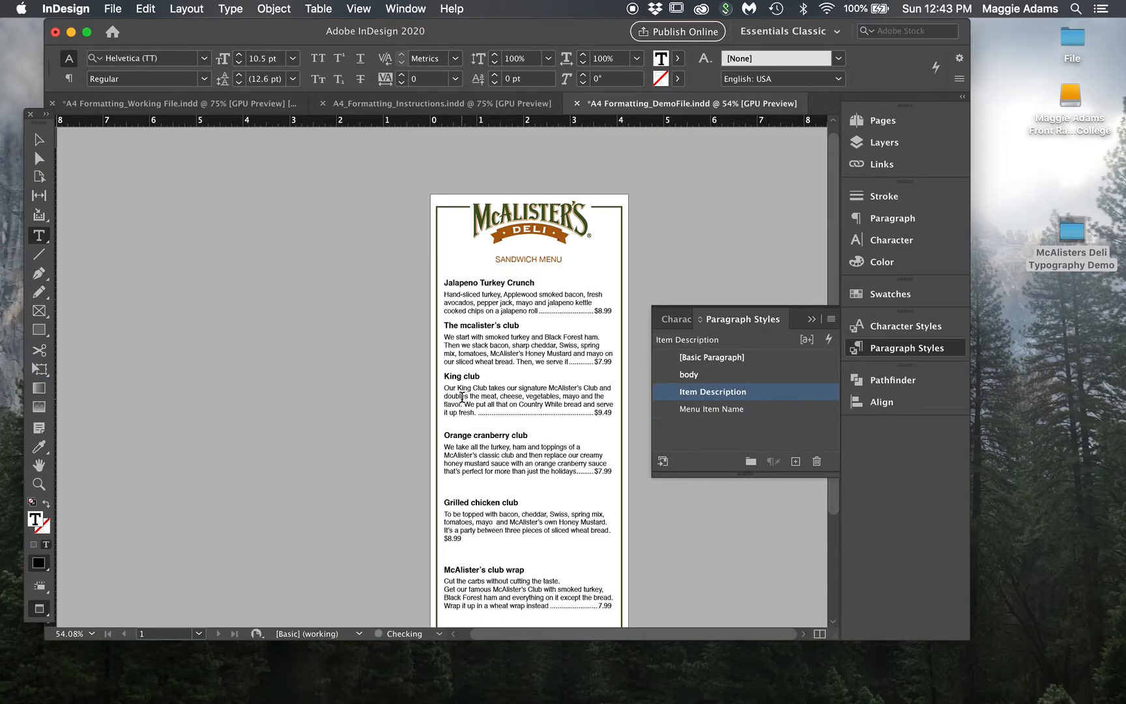
click(456, 423)
key(BackSpace)
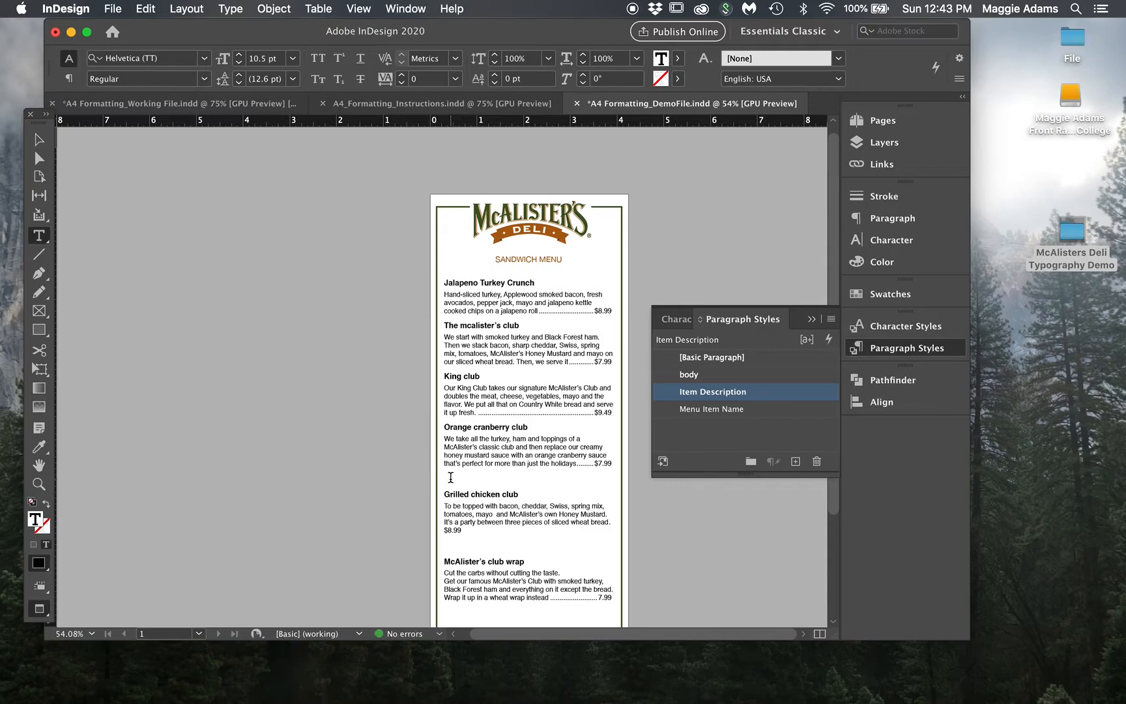
click(455, 481)
key(BackSpace)
click(453, 527)
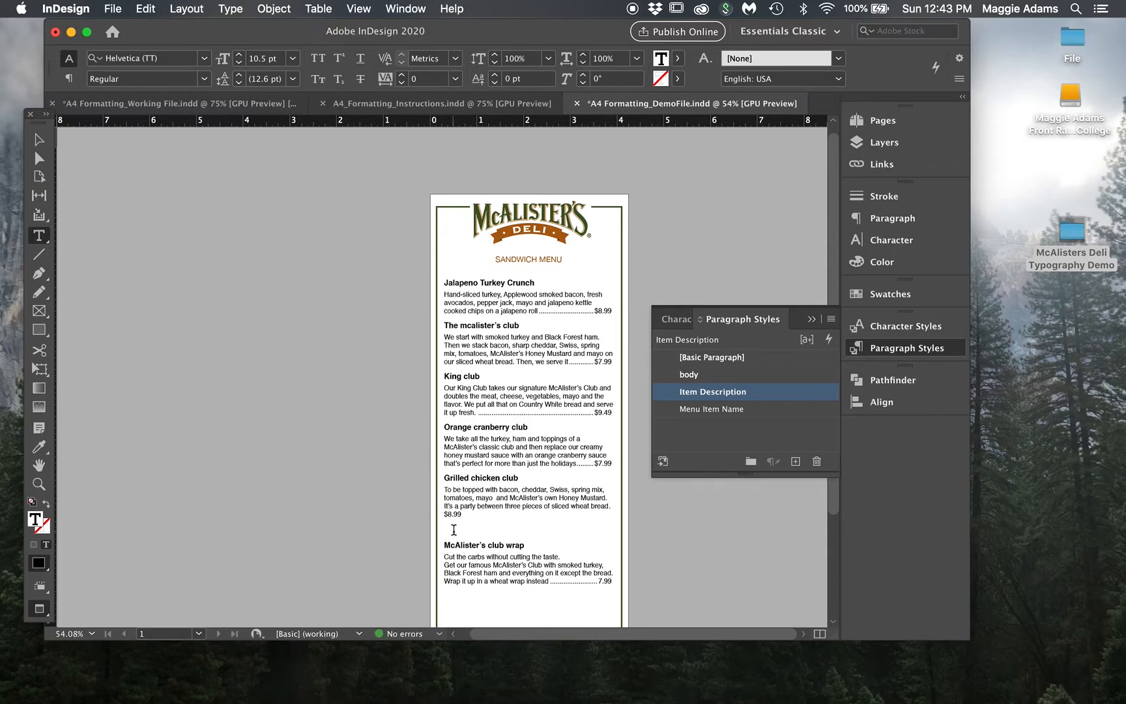
key(BackSpace)
key(BackSpace)
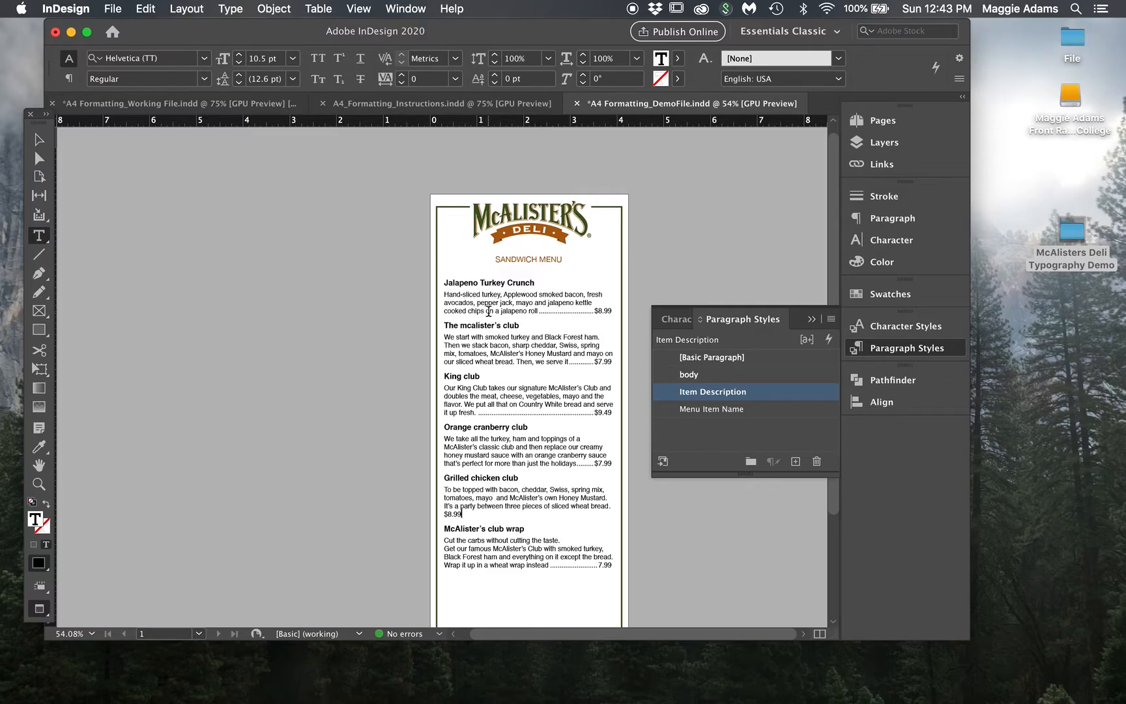
Try inserting a tab at the end of the Grilled chicken club description before its price, remove it, and deselect the text frame
scroll(503, 340, down, 3)
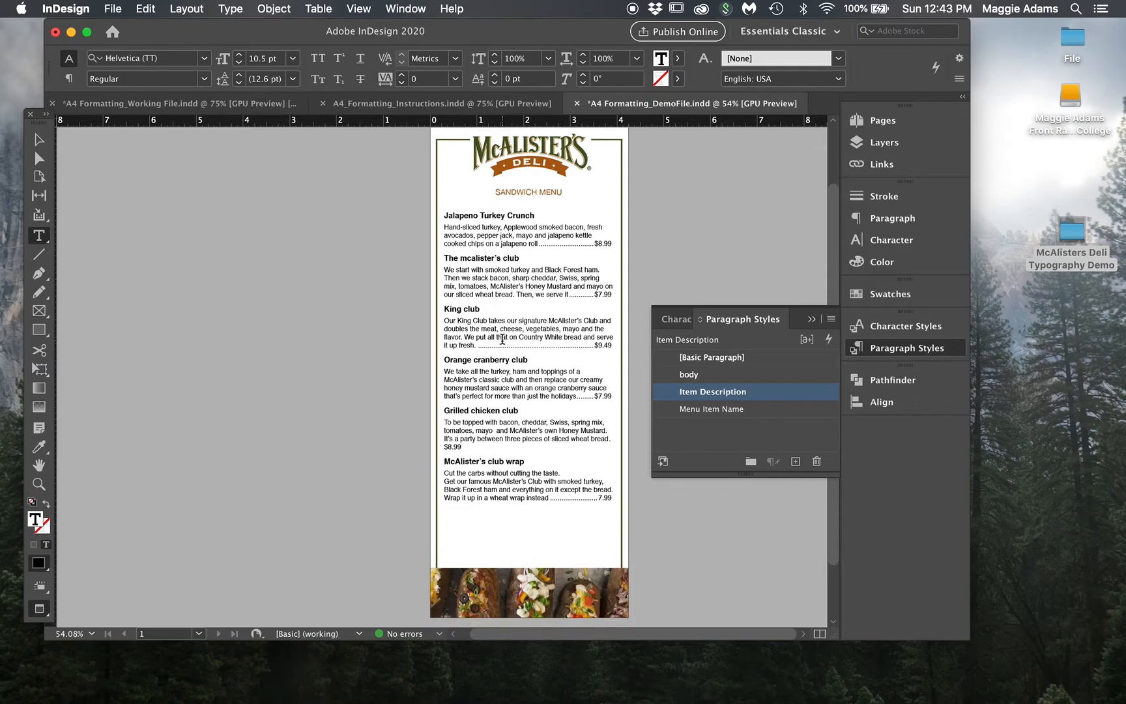
scroll(503, 339, up, 1)
scroll(502, 340, down, 1)
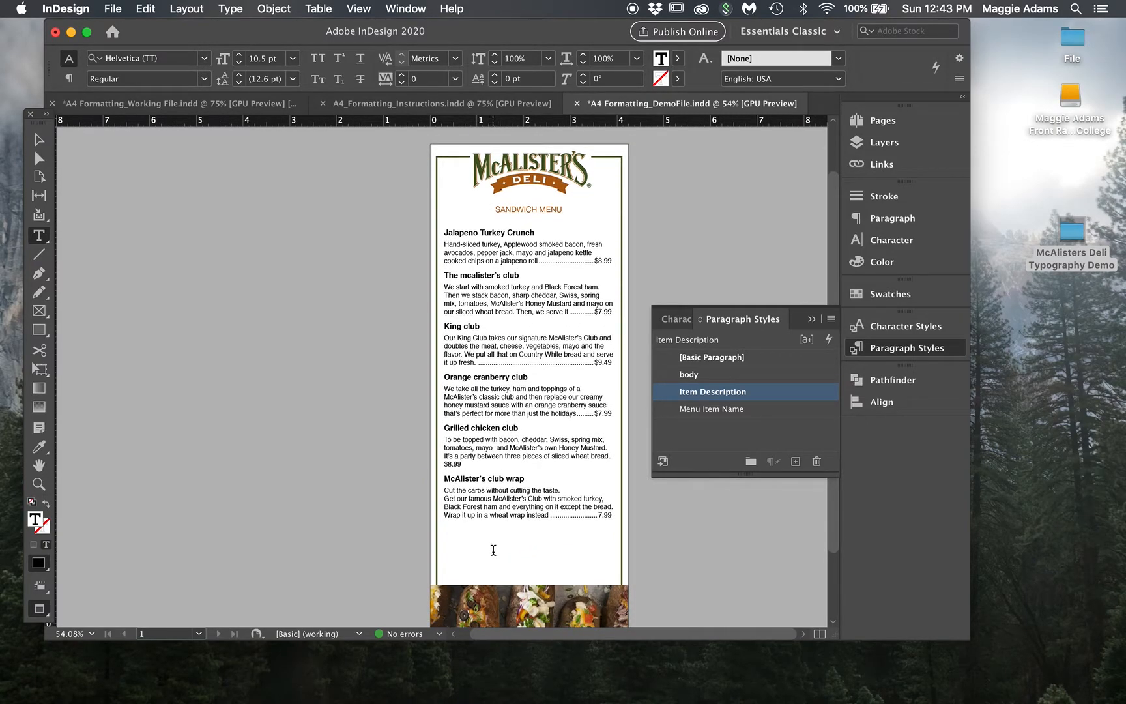
click(611, 455)
key(Tab)
key(BackSpace)
text(.)
click(39, 139)
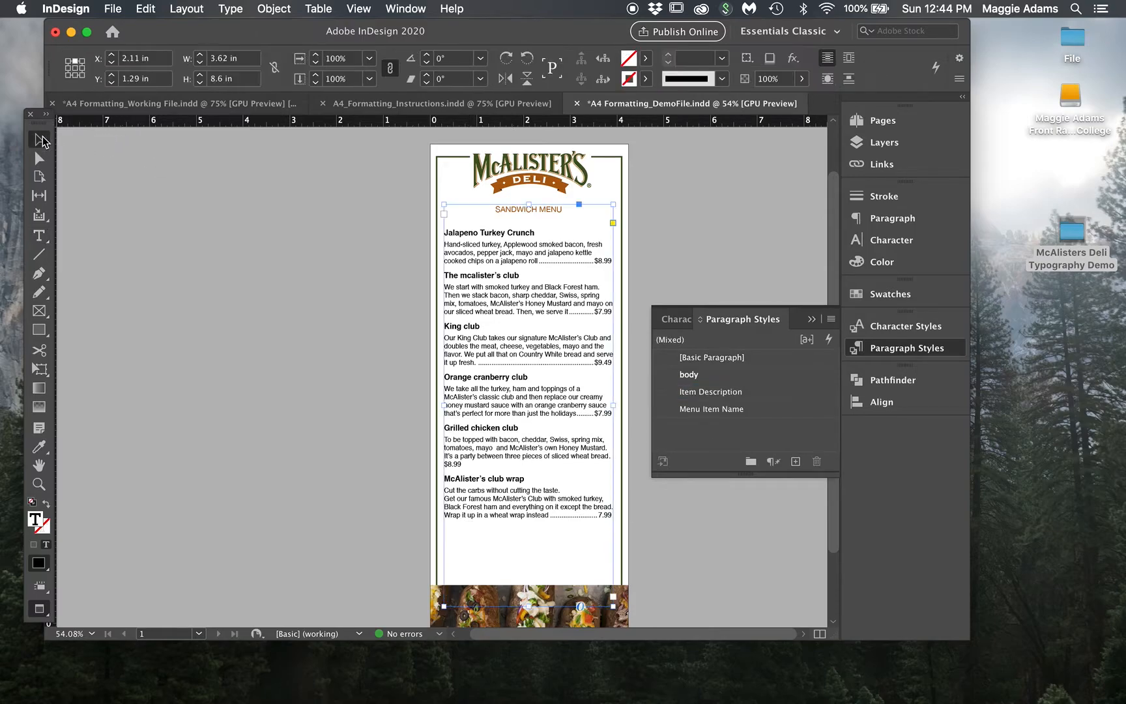
click(188, 220)
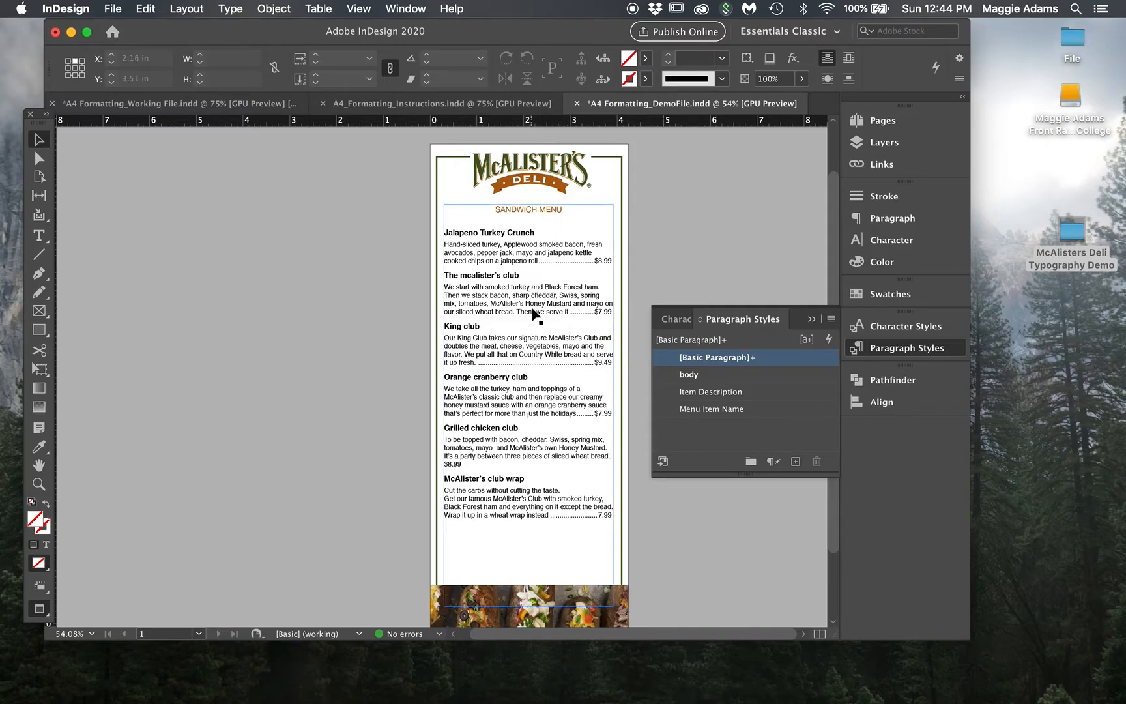
Set the font size of the Item Description paragraph style to 11 pt
click(704, 394)
double_click(704, 395)
click(303, 129)
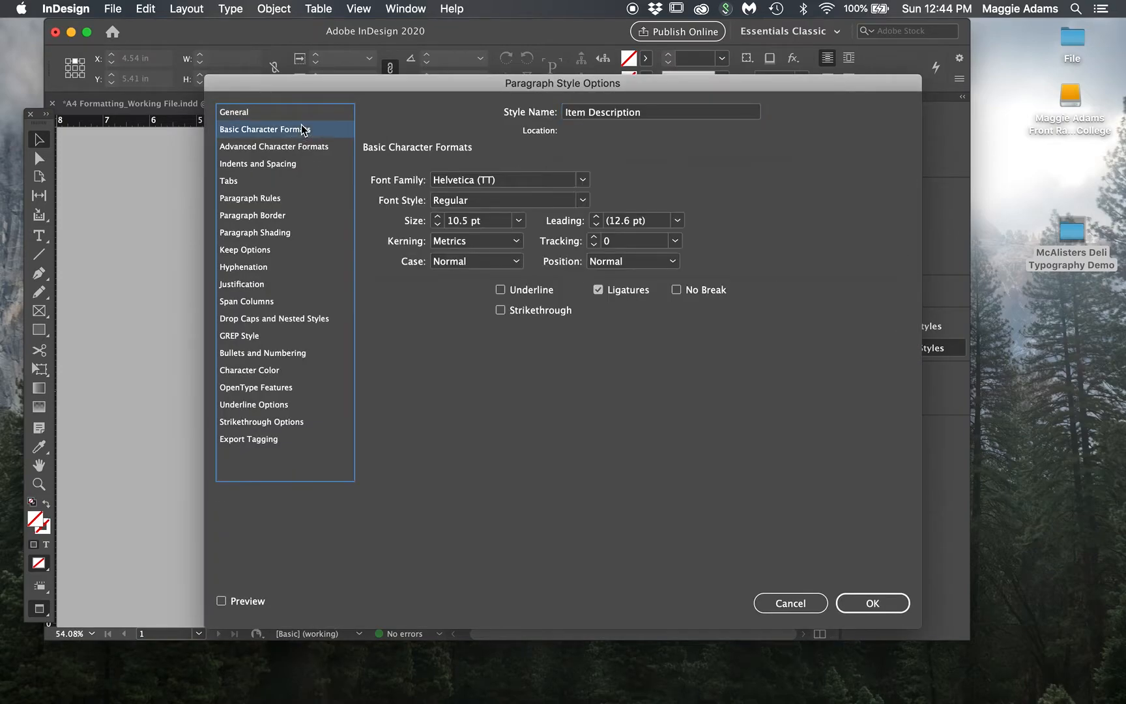
click(466, 221)
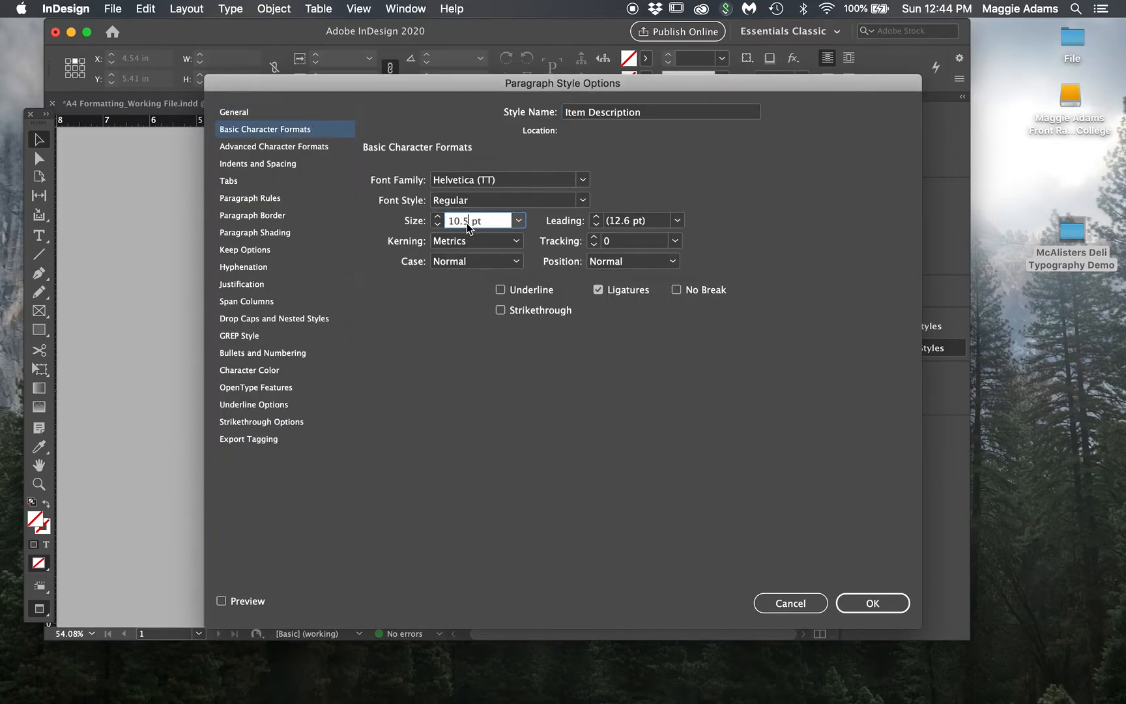
double_click(456, 221)
text(11)
click(876, 606)
mouse_move(877, 603)
mouse_down()
mouse_move(309, 576)
mouse_move(244, 592)
mouse_move(858, 596)
mouse_up()
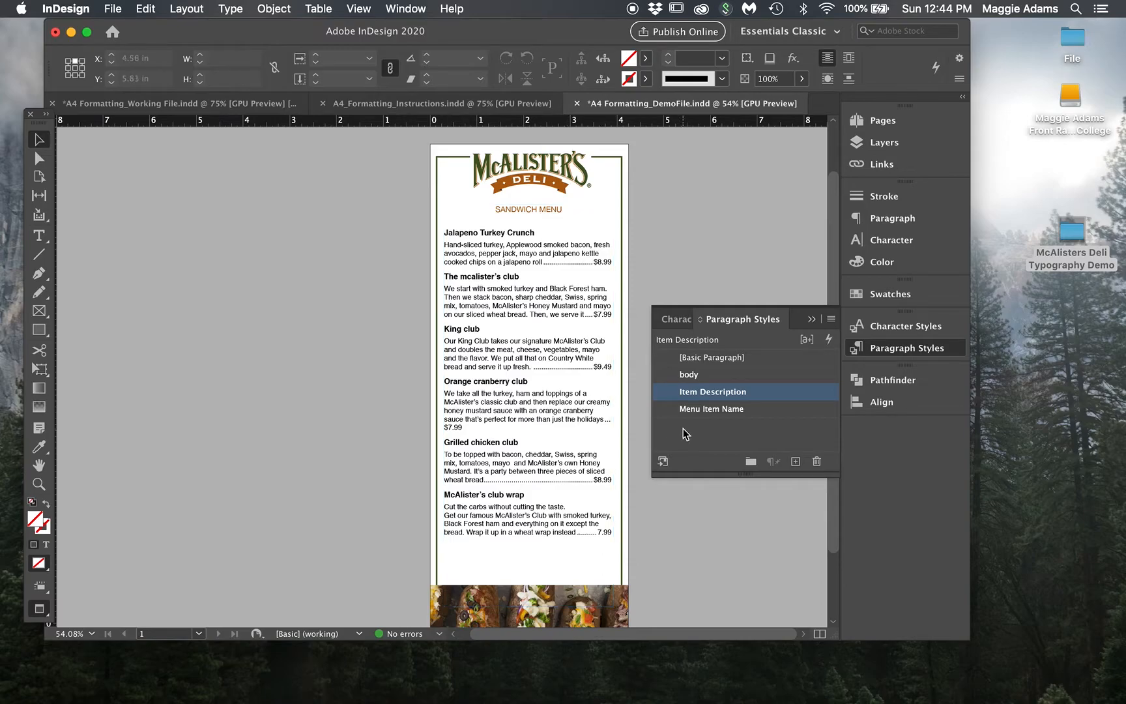
Reduce the Menu Item Name paragraph style's space after to 0.0325 in, with the preview enabled
click(704, 431)
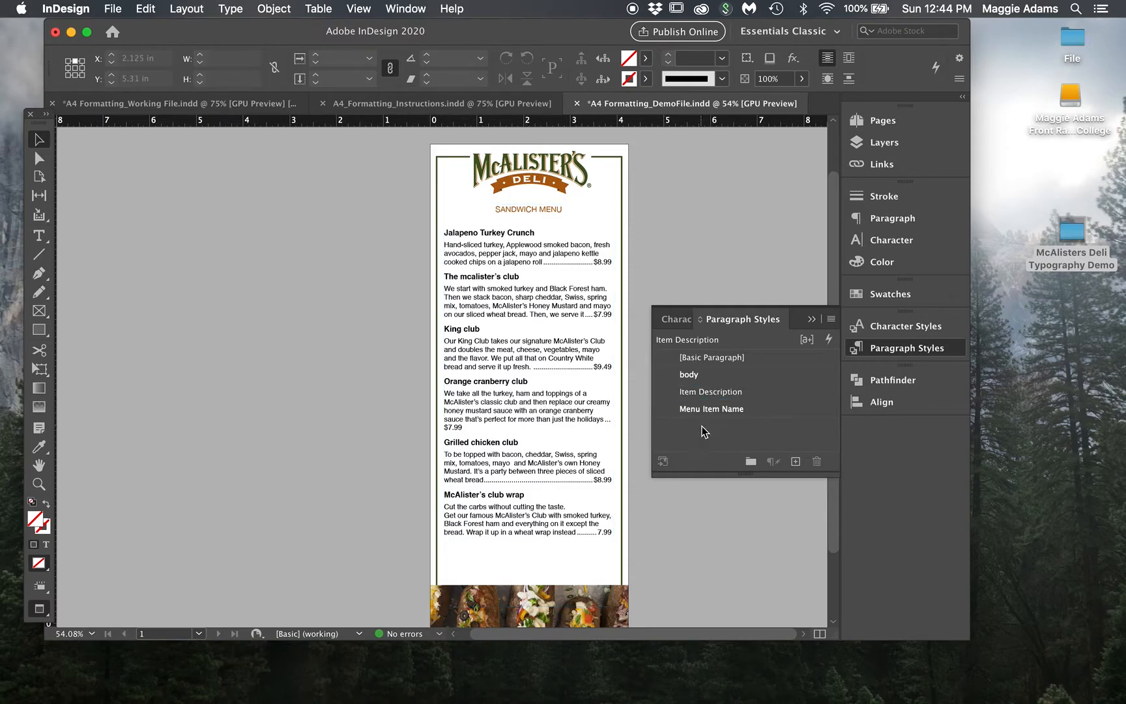
click(691, 411)
double_click(692, 409)
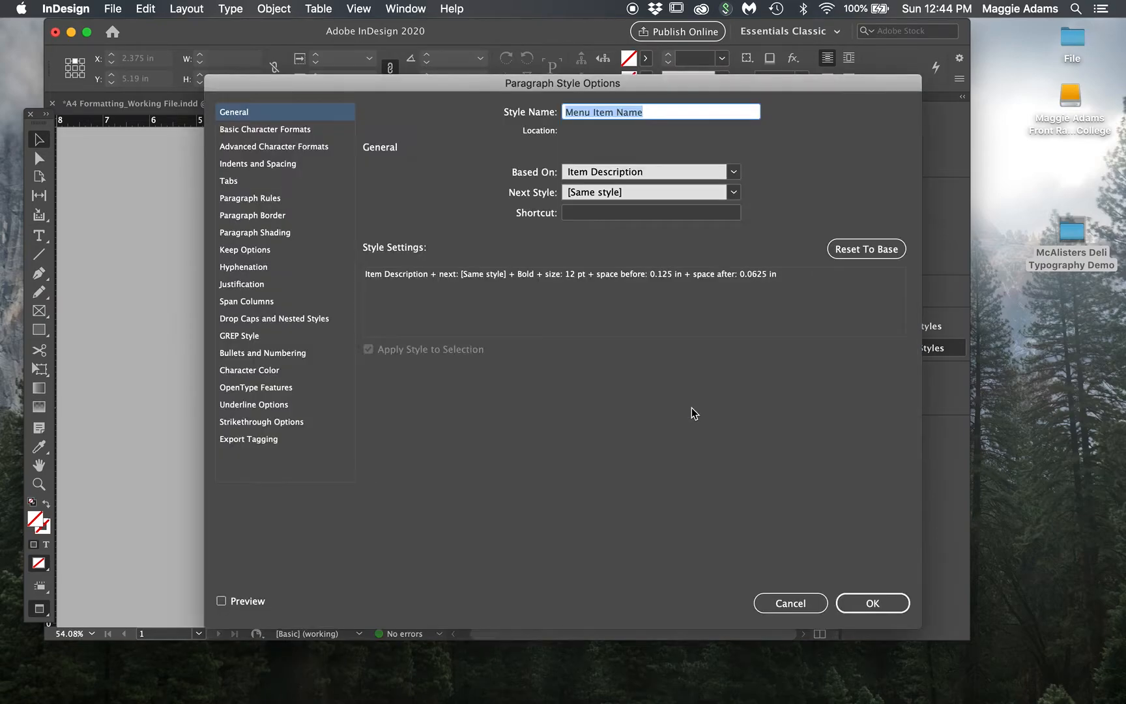
click(273, 164)
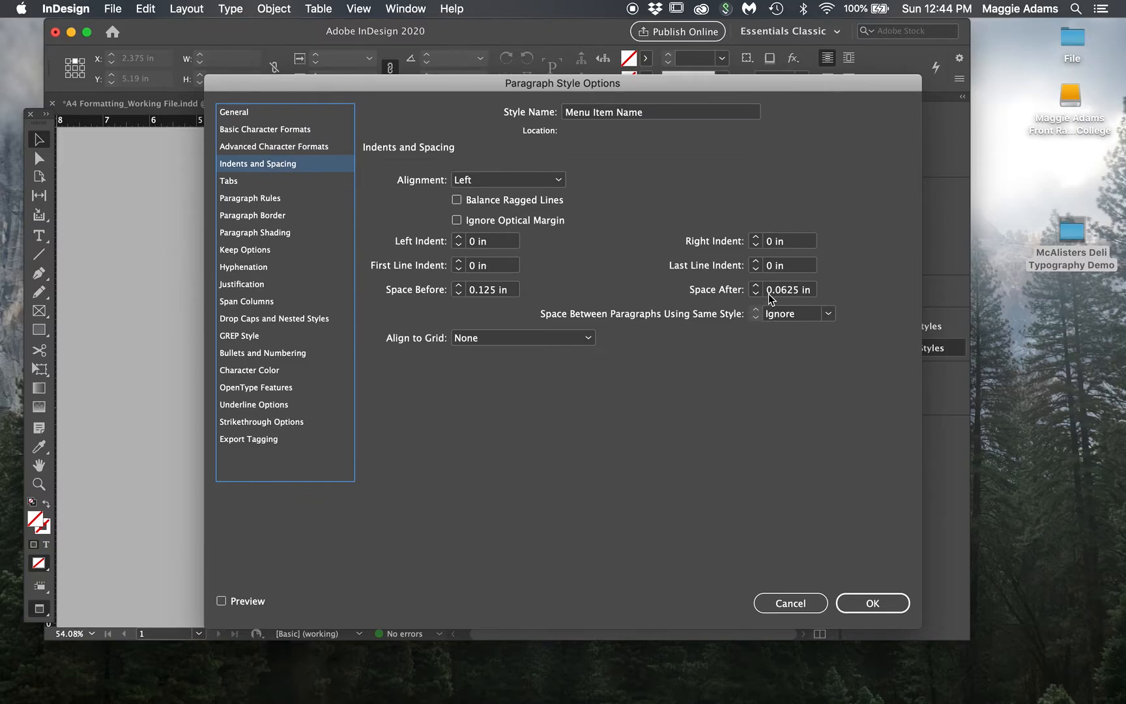
click(786, 294)
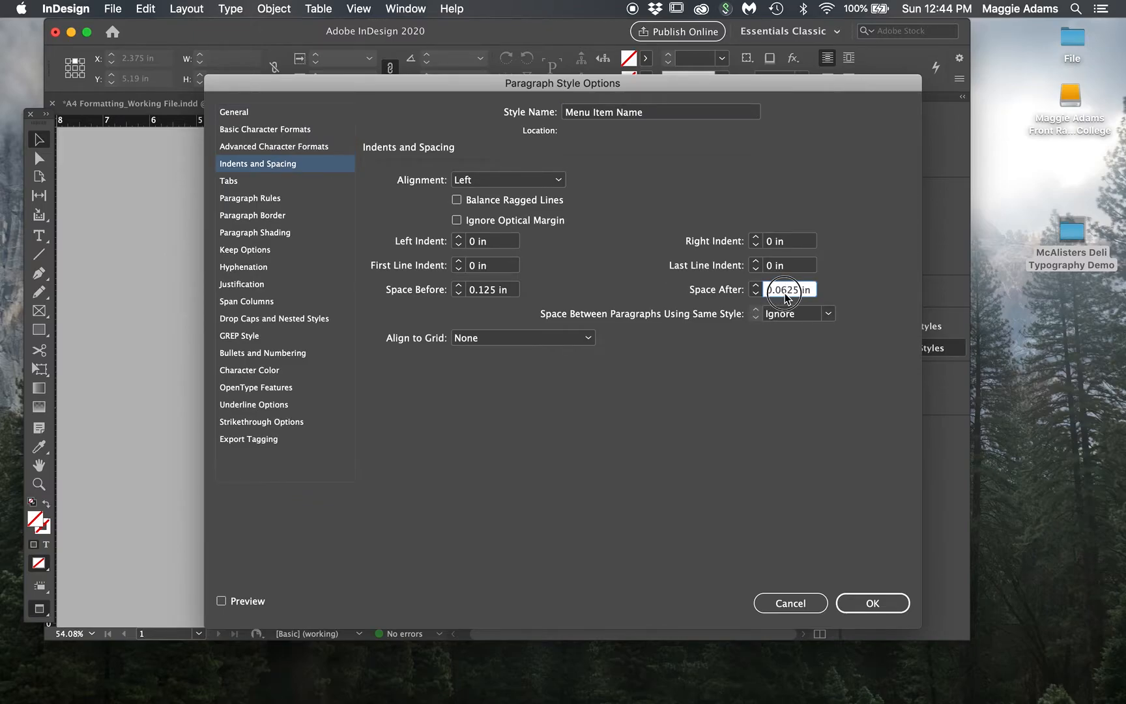
click(893, 593)
drag(469, 84, 840, 69)
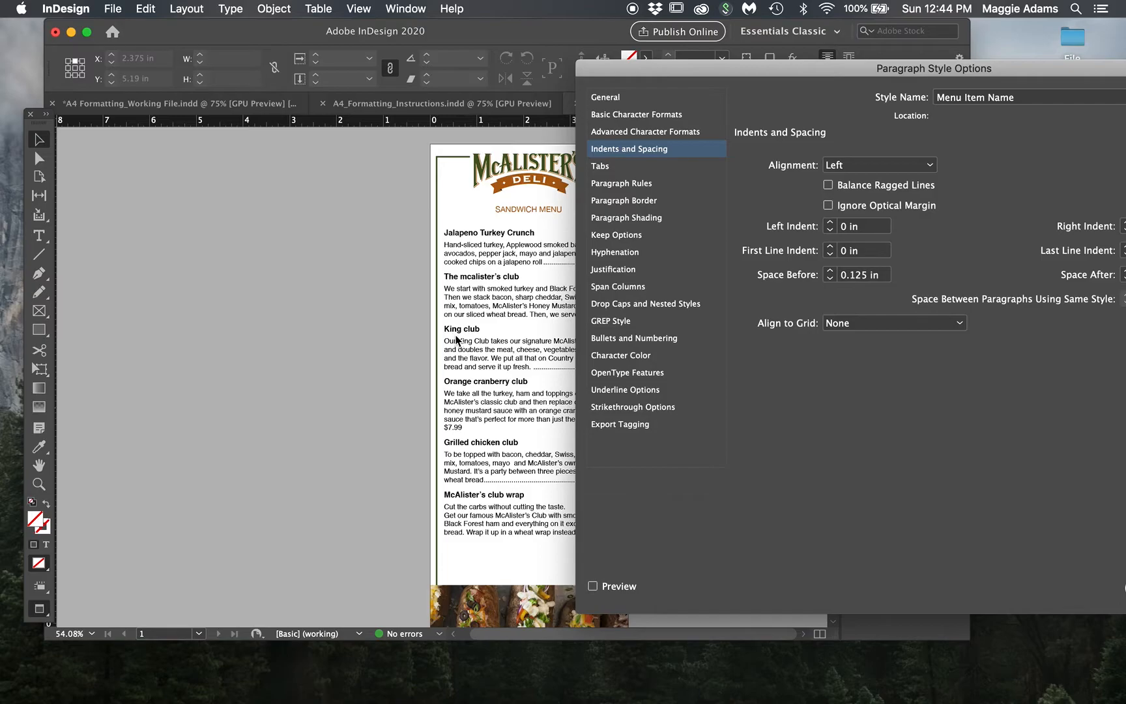
click(593, 585)
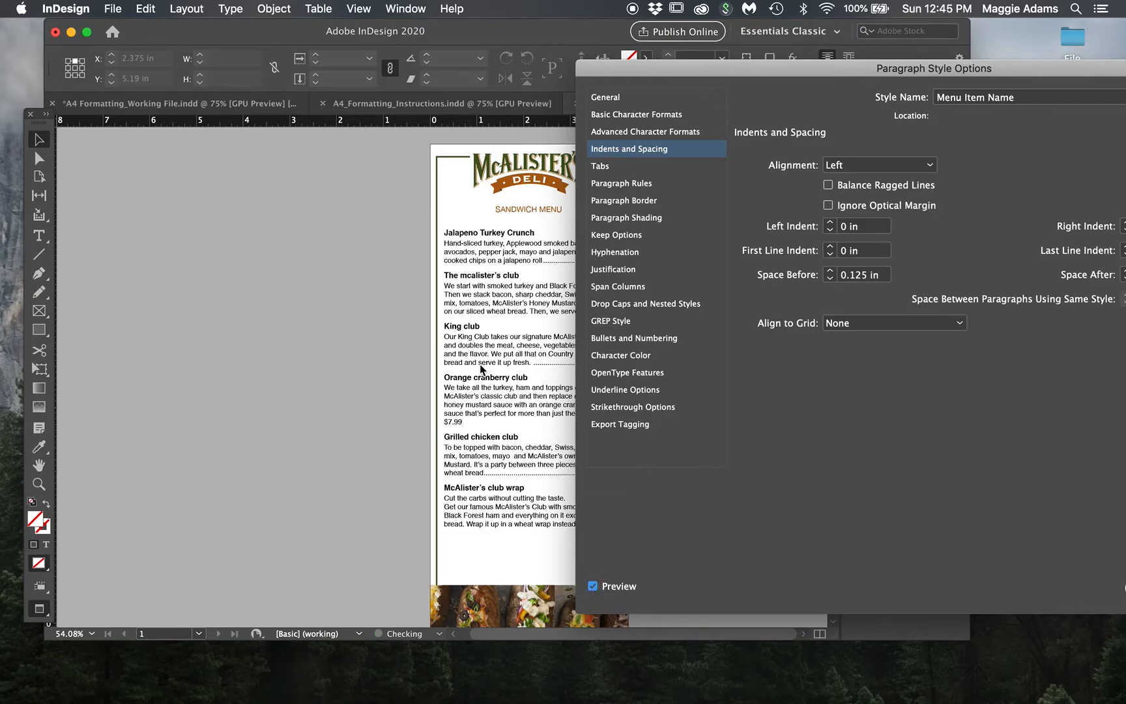
drag(785, 70, 531, 43)
click(987, 551)
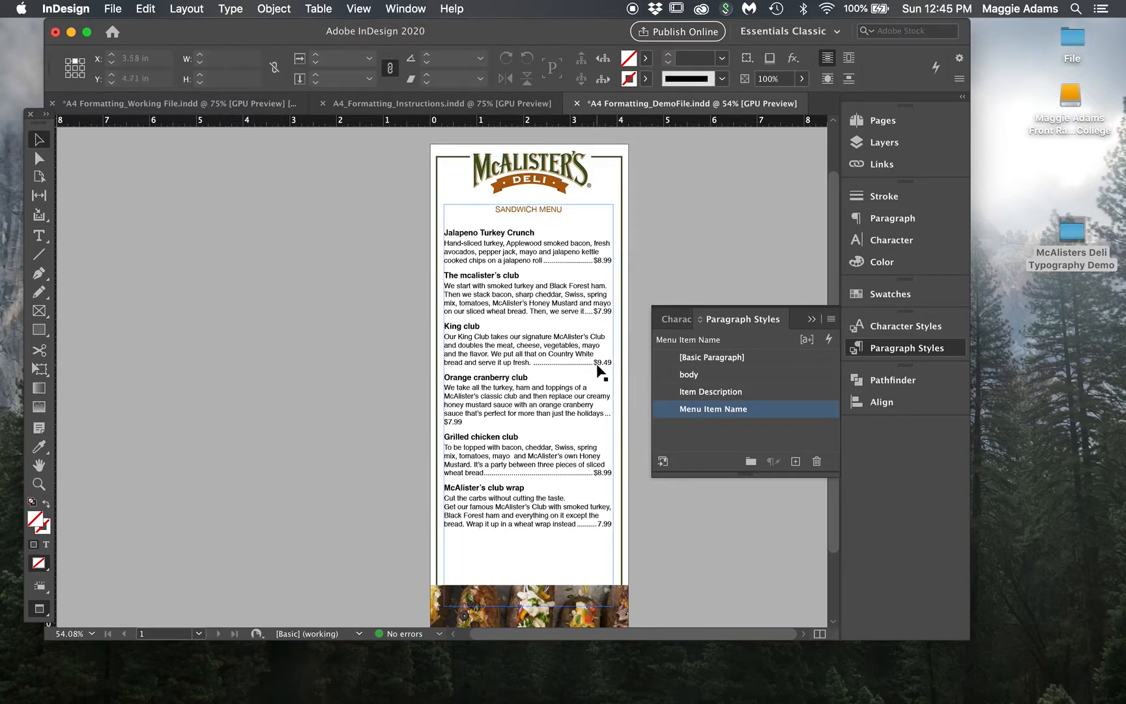
Insert forced line breaks after "our" and after "just" in the Orange cranberry club description, and deselect the text frame
double_click(592, 402)
click(586, 396)
key(shift+Return)
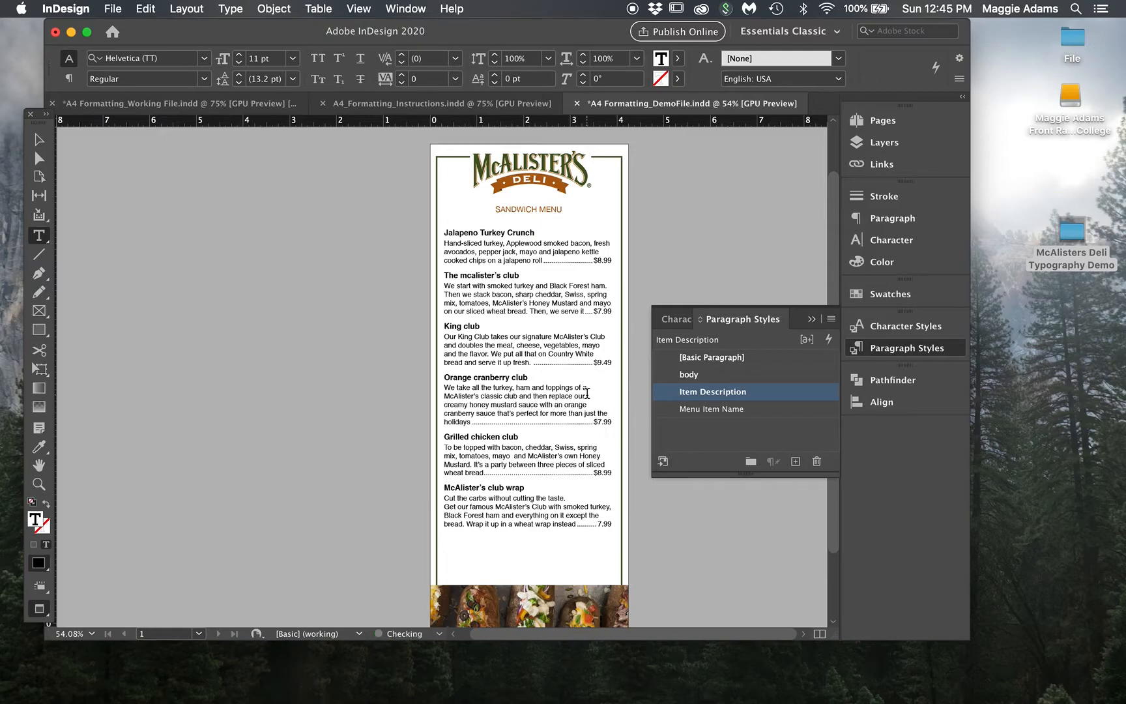
click(589, 404)
click(596, 413)
key(shift+Return)
click(39, 139)
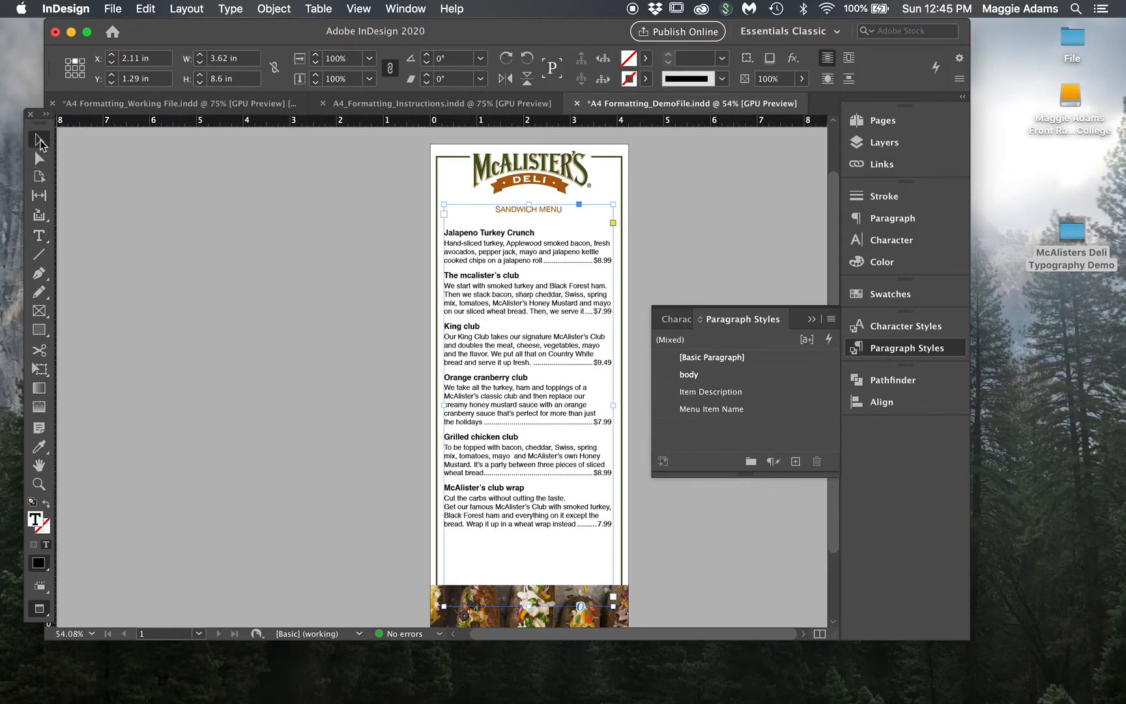
click(304, 393)
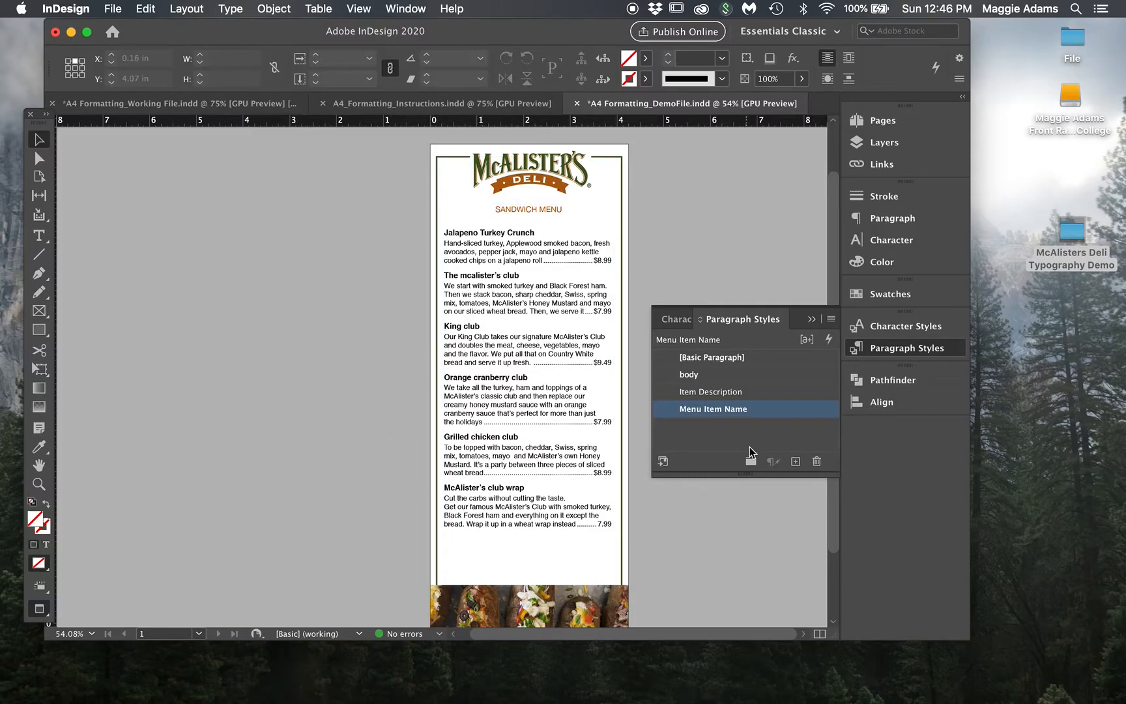
Increase the Menu Item Name paragraph style's space before by one increment
click(746, 438)
double_click(760, 410)
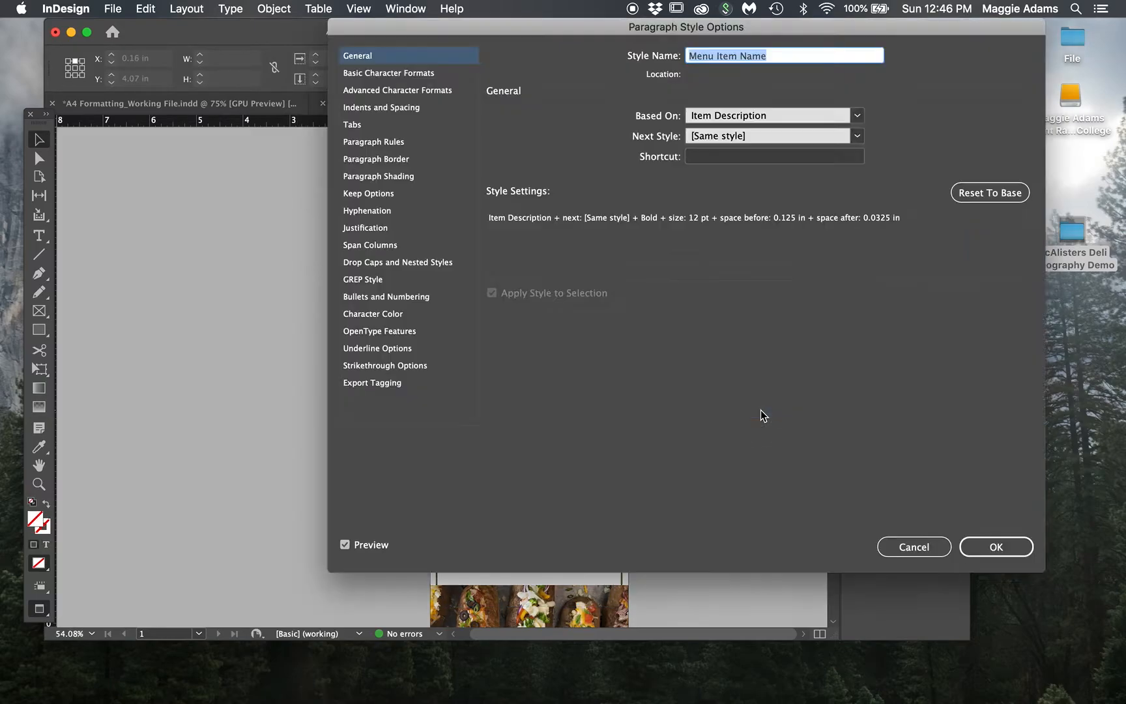
click(404, 107)
click(581, 229)
click(1000, 547)
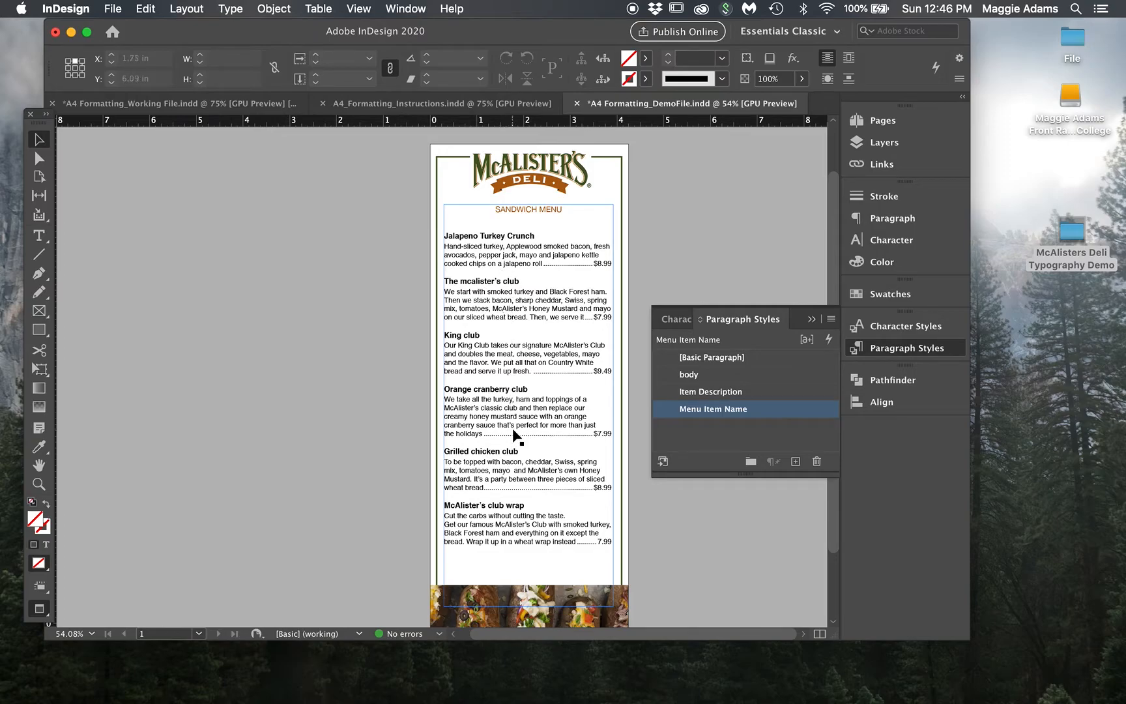
Move the menu text frame slightly down the page and, with the guides shown, align its left edge with the left margin
drag(527, 336, 528, 342)
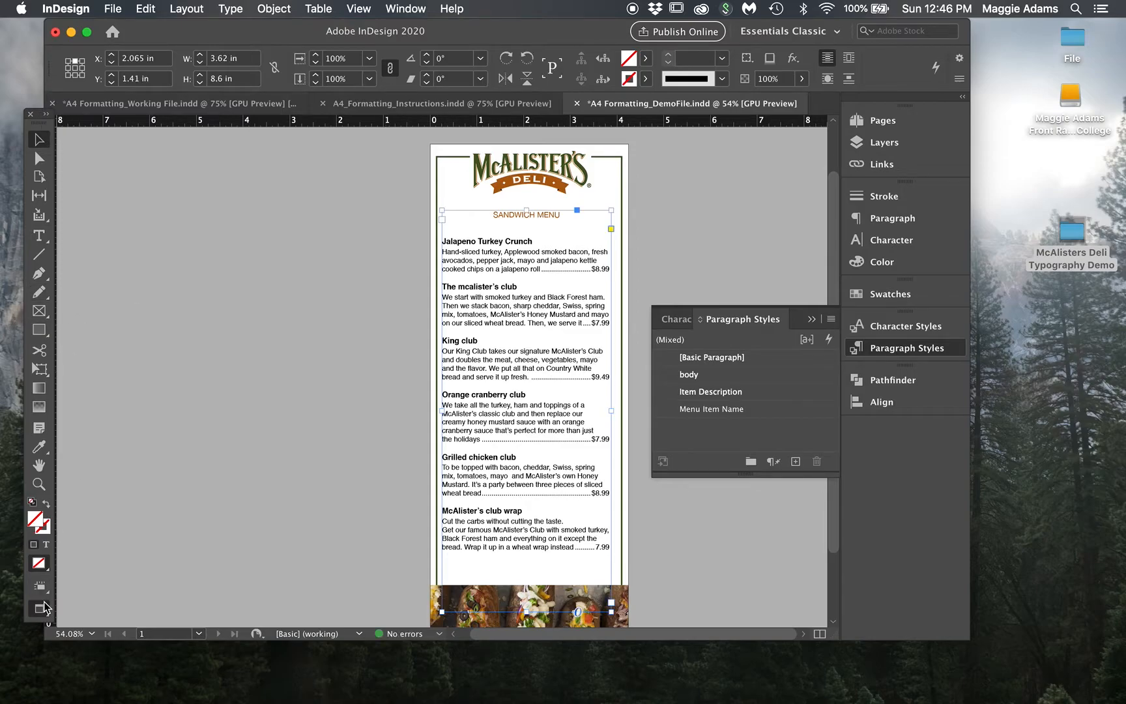
drag(43, 607, 108, 510)
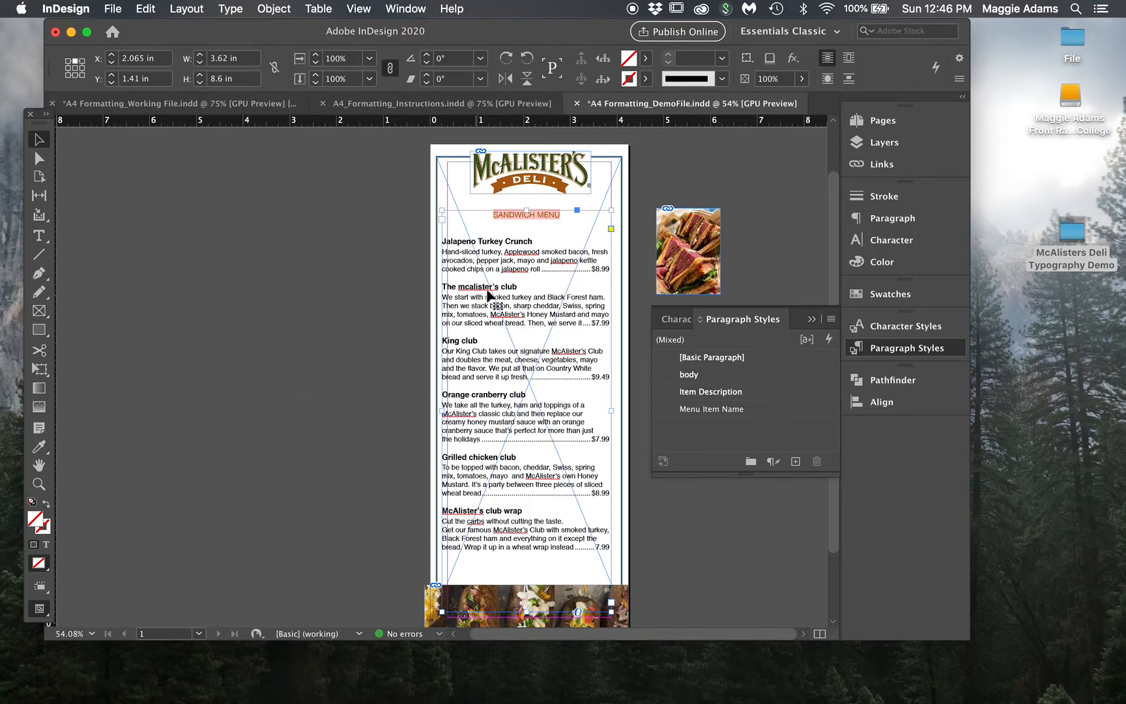
drag(490, 299, 496, 298)
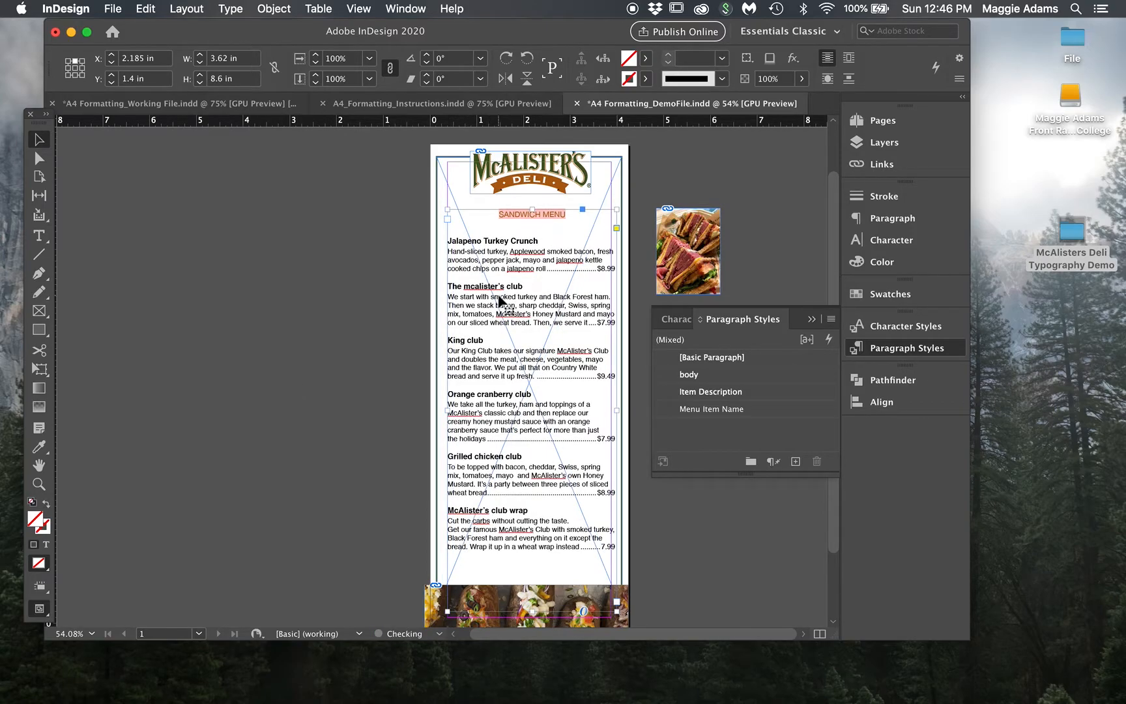
click(340, 203)
Check the page's margin settings, narrow the menu text frame to 3.5 in at the right margin, and return to Preview mode
click(176, 8)
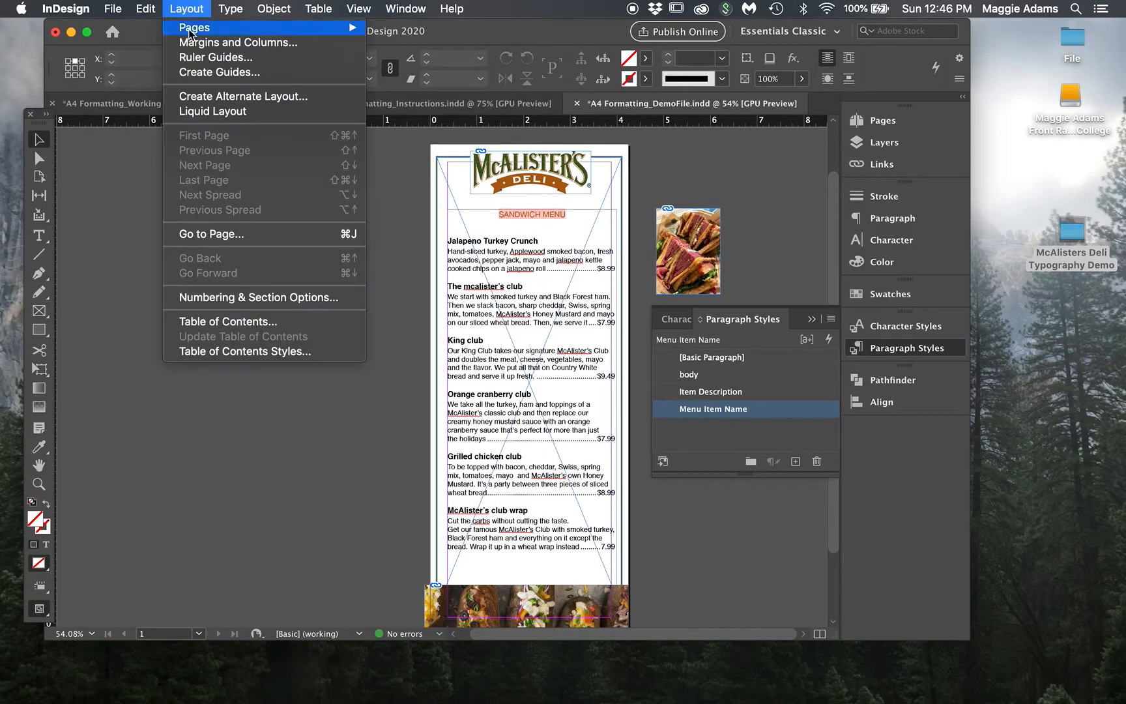
click(190, 43)
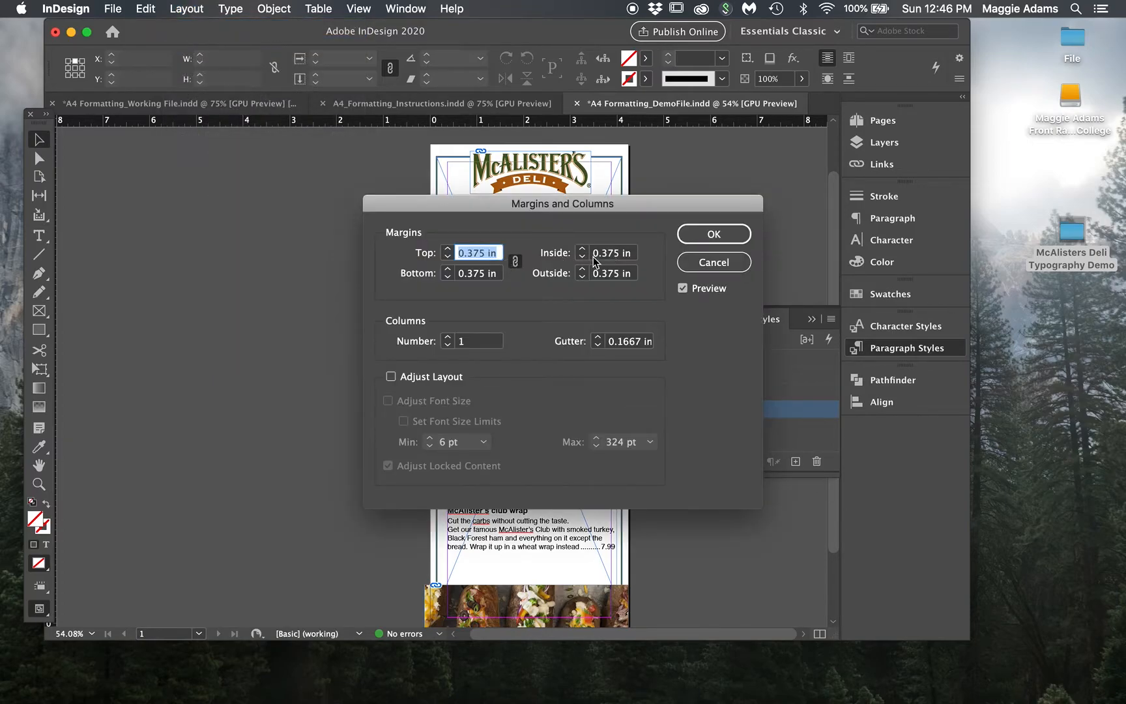
click(730, 234)
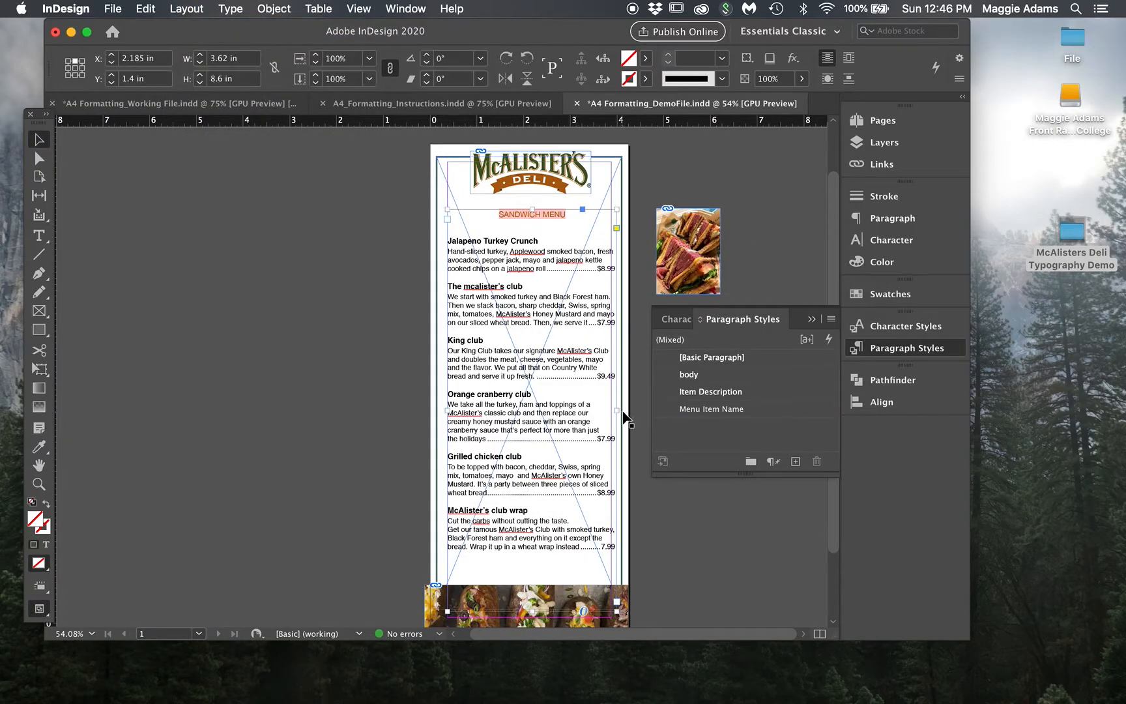
drag(617, 410, 611, 410)
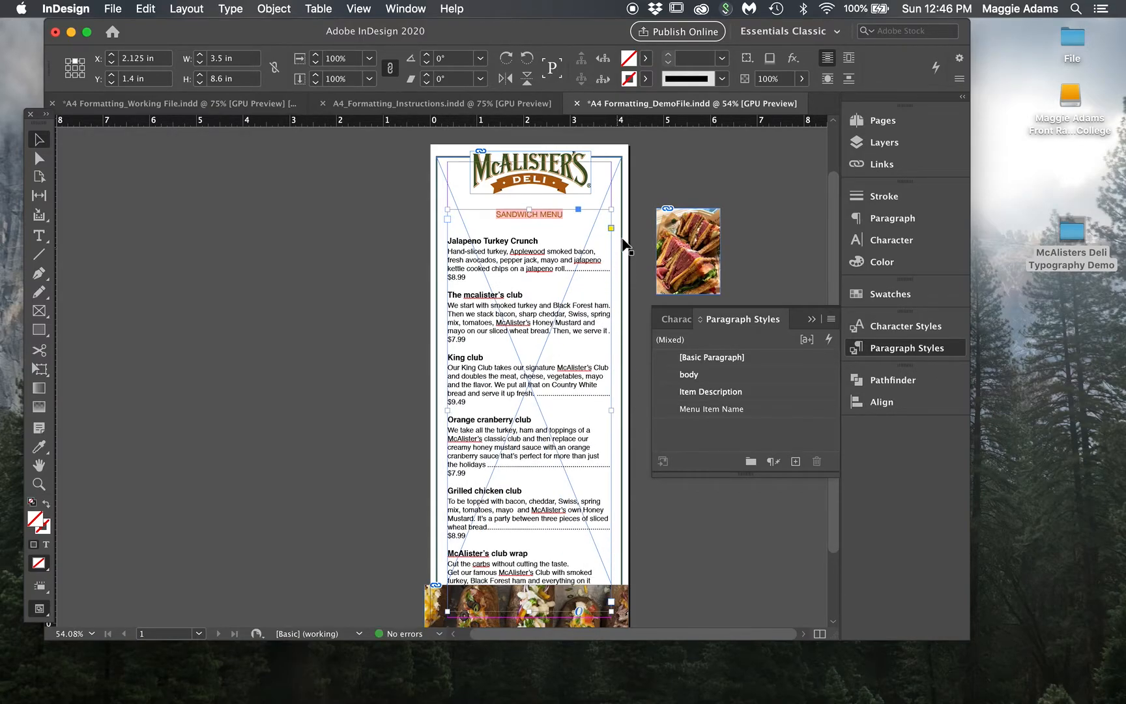
double_click(467, 448)
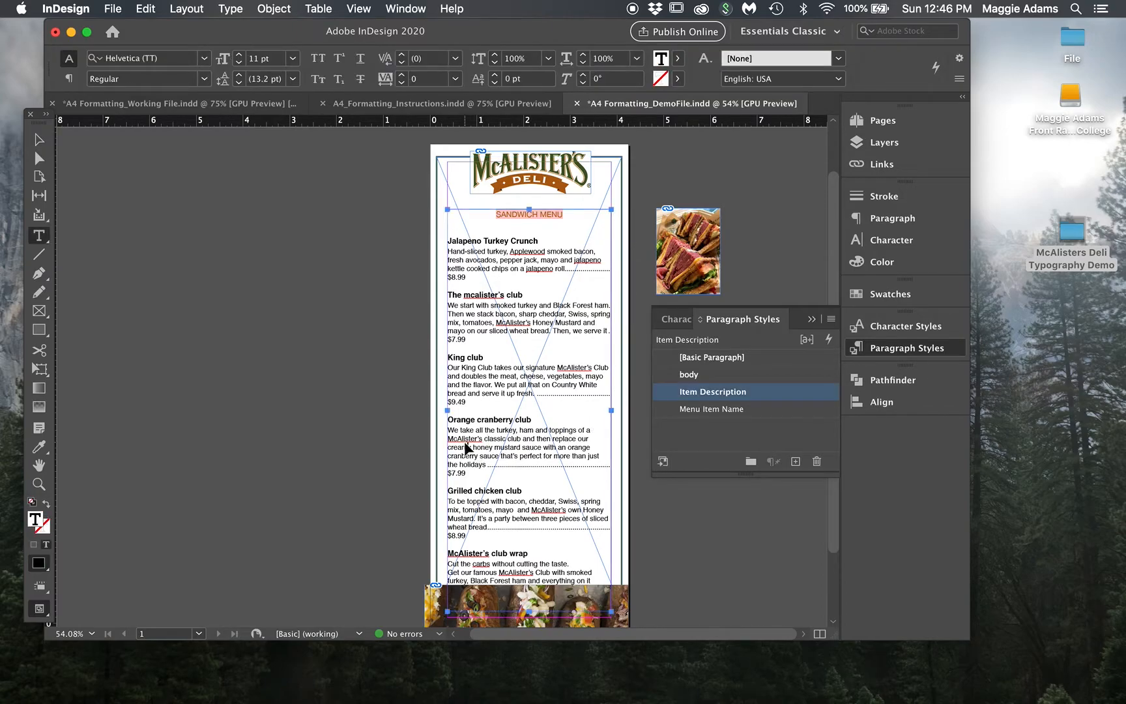
drag(39, 608, 91, 524)
Try the body style on the Orange cranberry club description, undo it, and inspect the body style's options without changing them
click(538, 469)
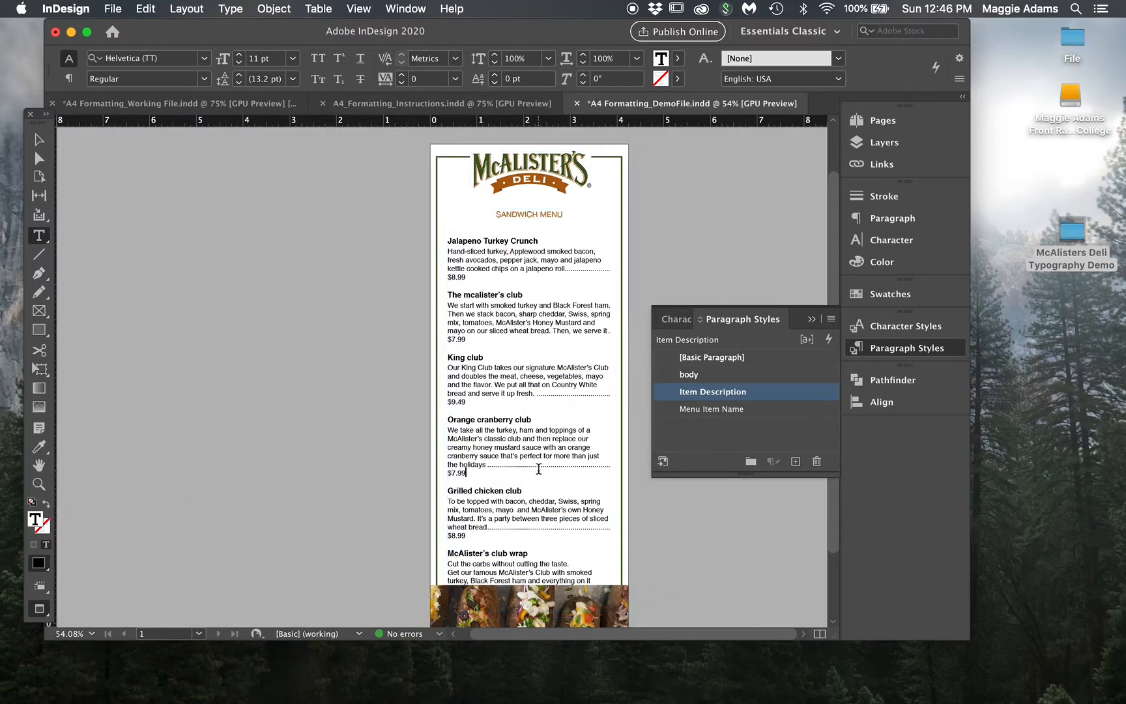
click(726, 430)
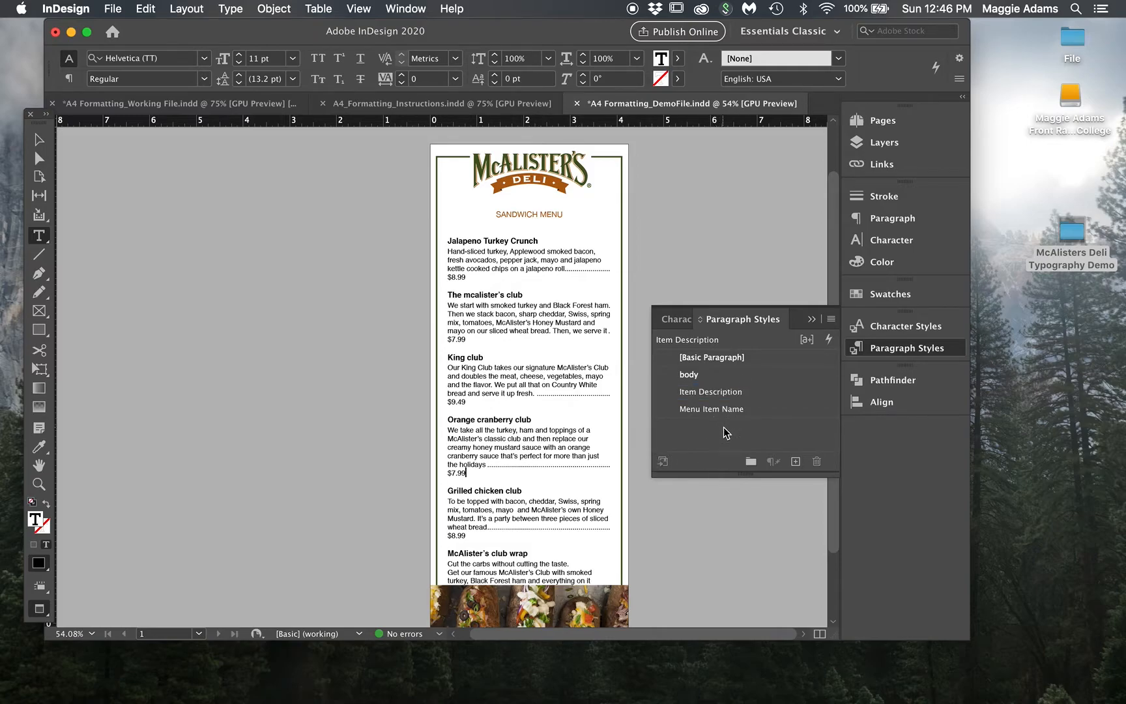
click(708, 376)
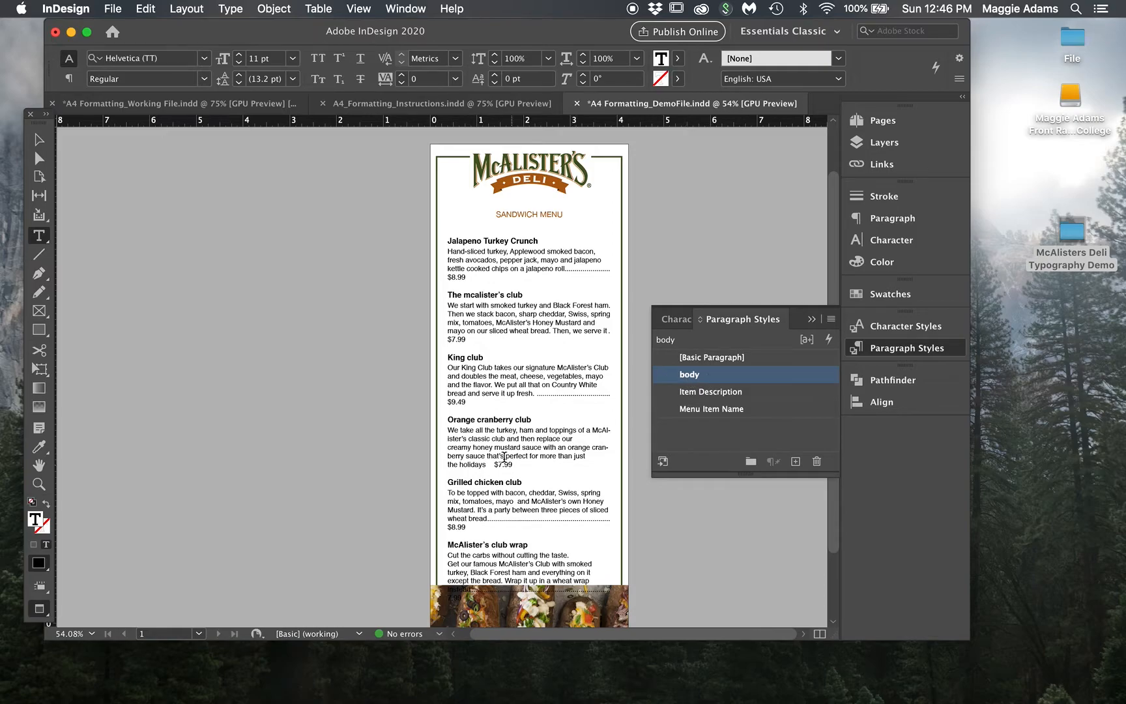
key(super+z)
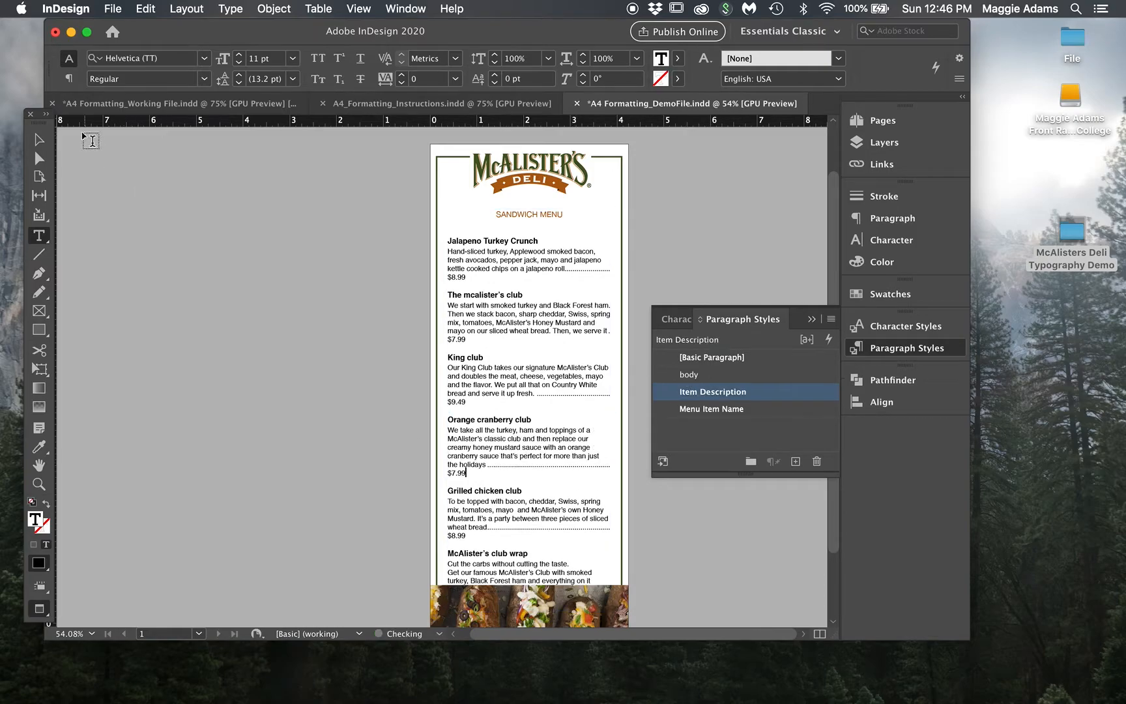
click(39, 141)
click(222, 212)
double_click(728, 375)
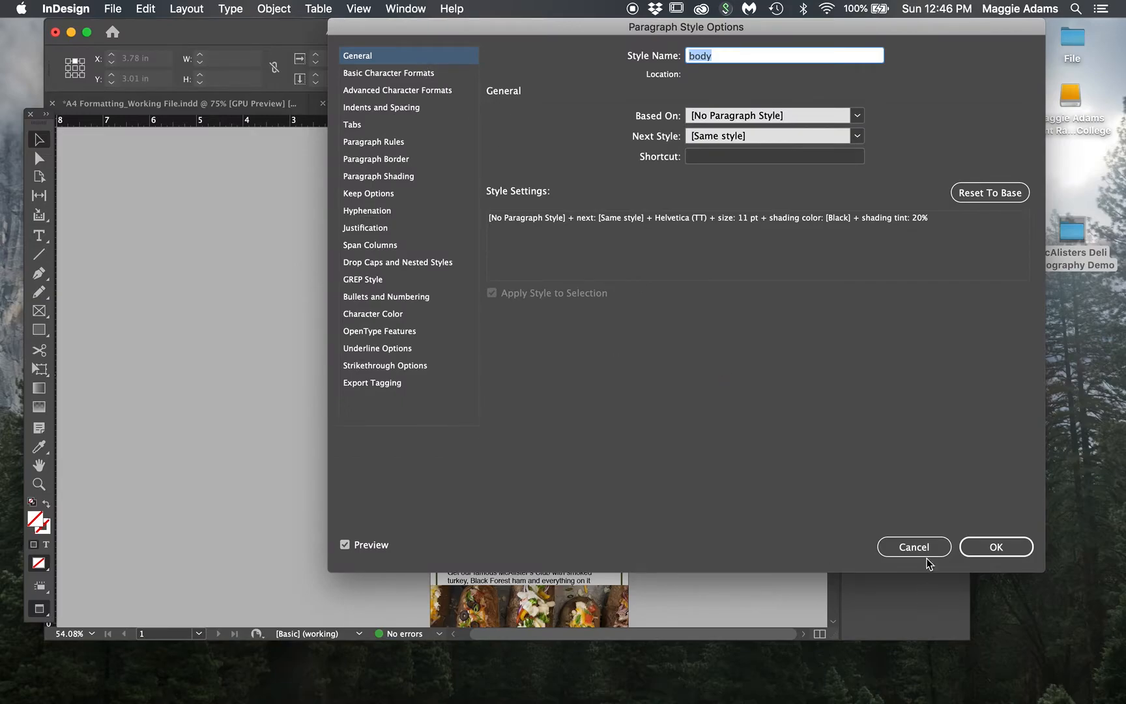
click(927, 556)
Move the dot-leader tab stop for all the menu text to 3.4444 in, inside the frame's right edge
double_click(520, 465)
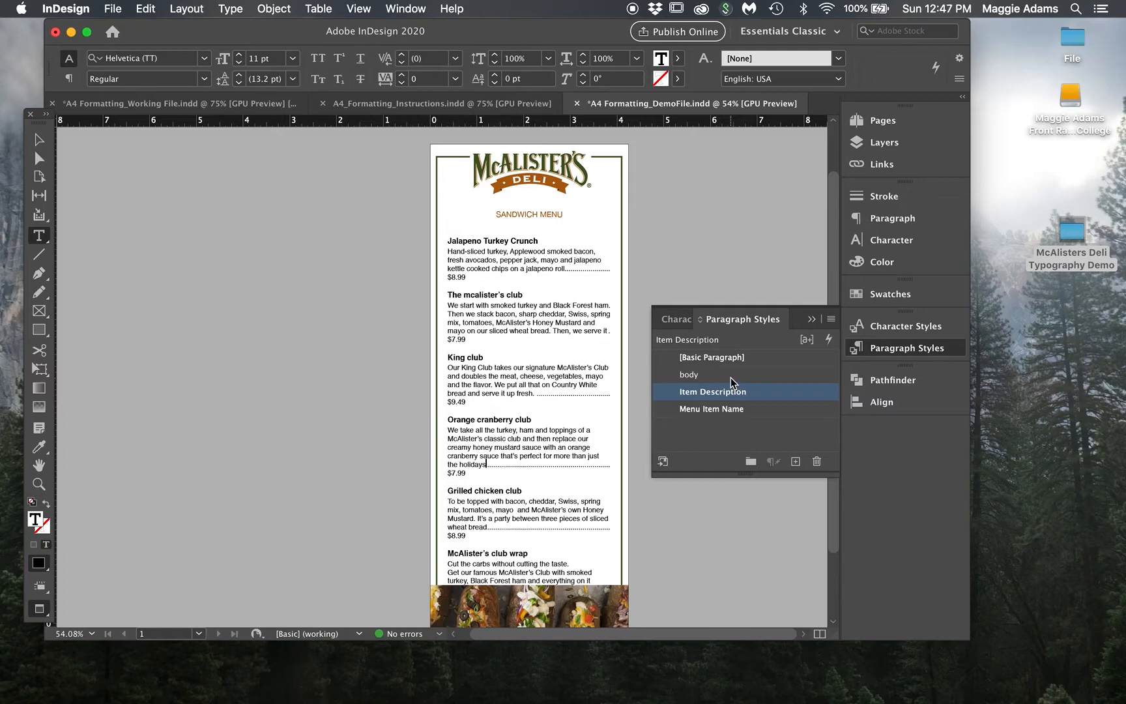
key(super+shift+t)
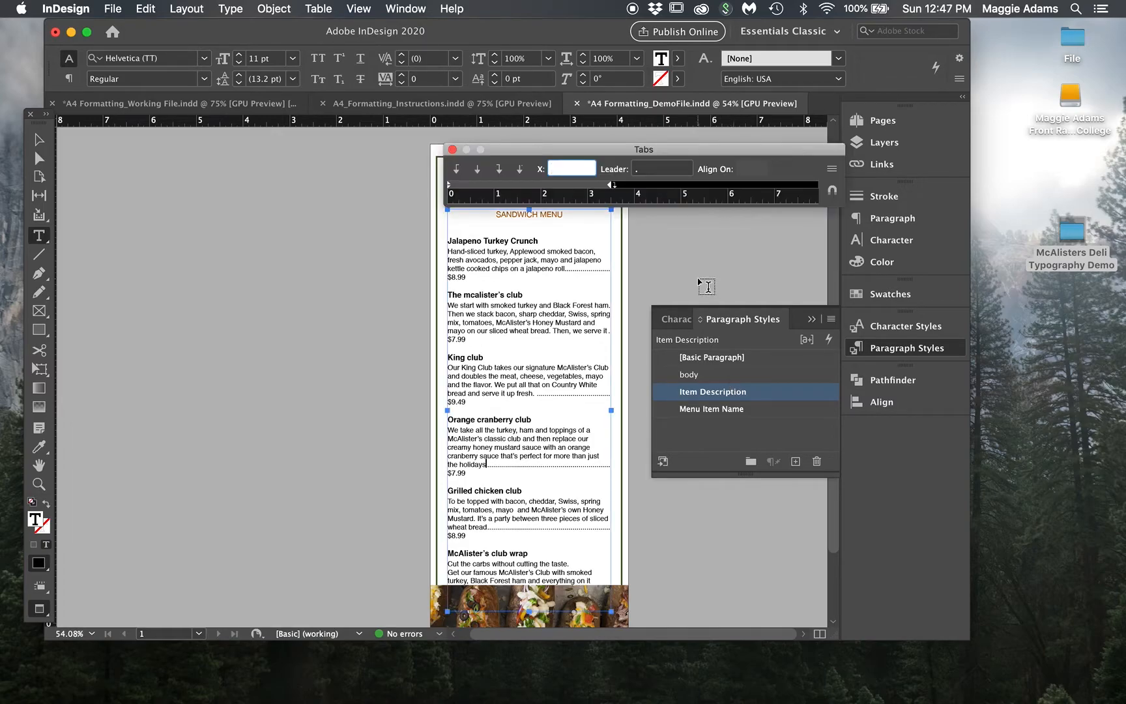
click(466, 283)
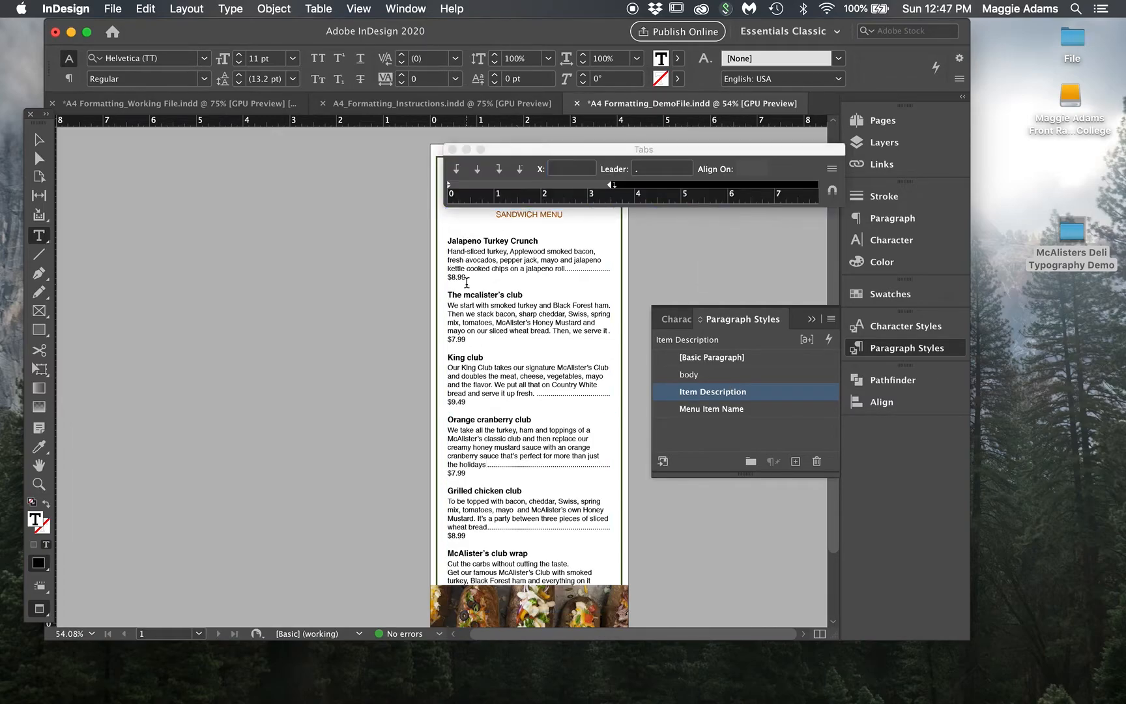
key(super+a)
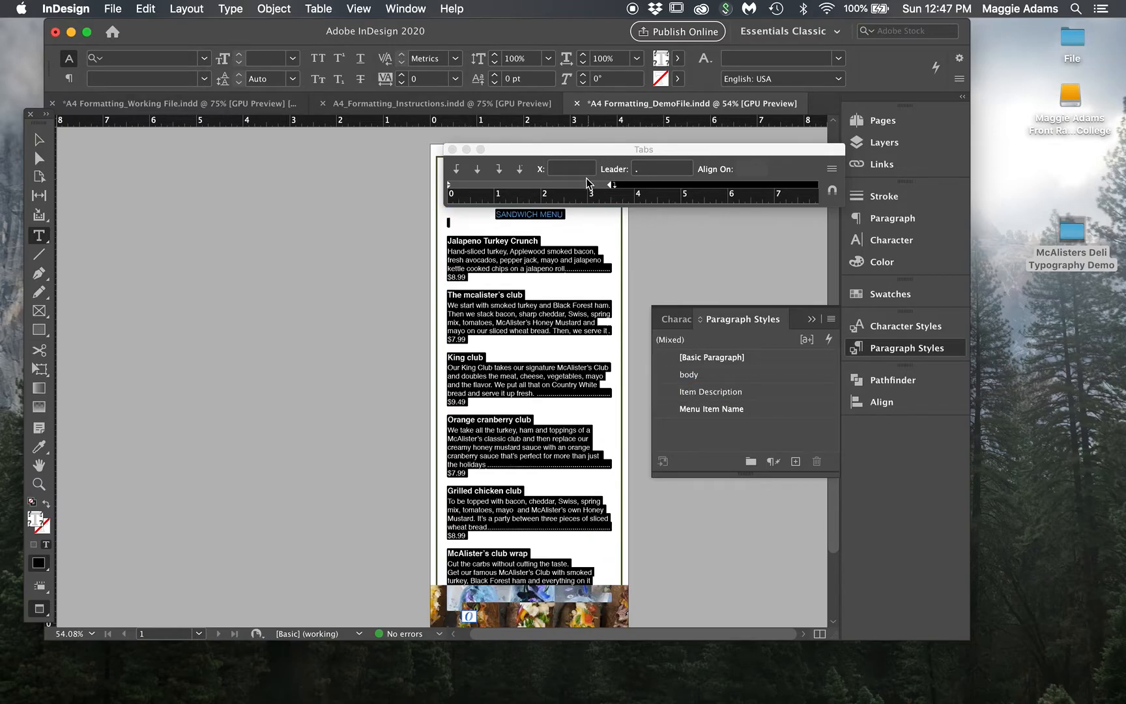
click(614, 187)
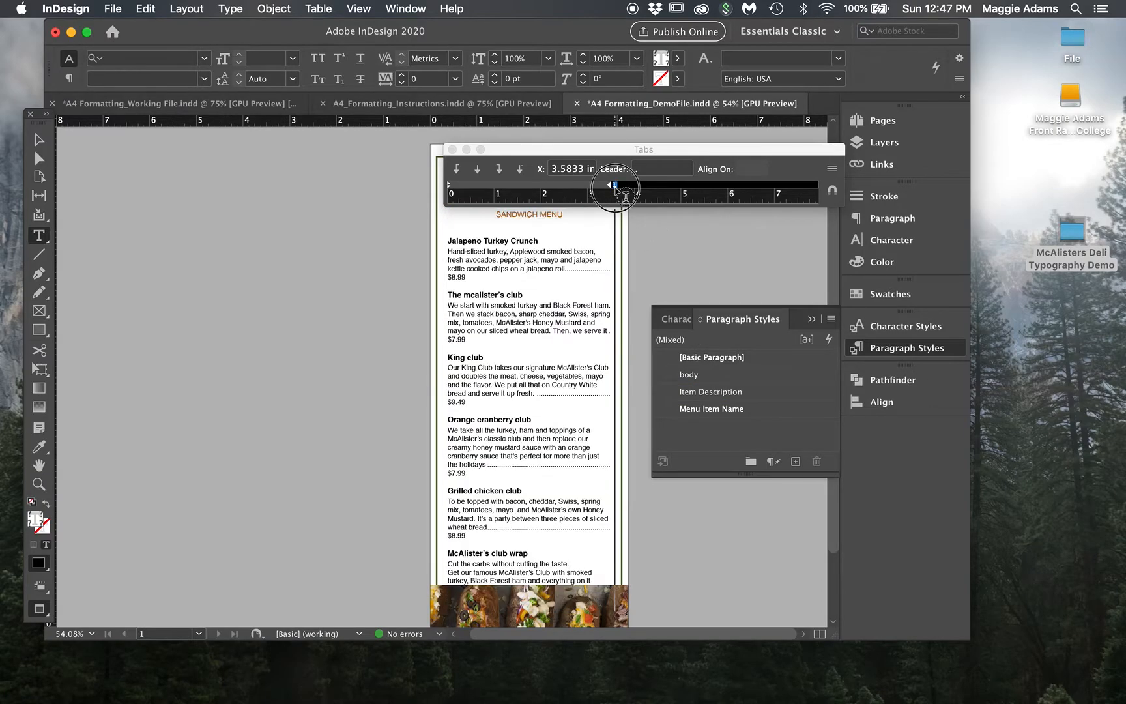
drag(615, 189, 612, 190)
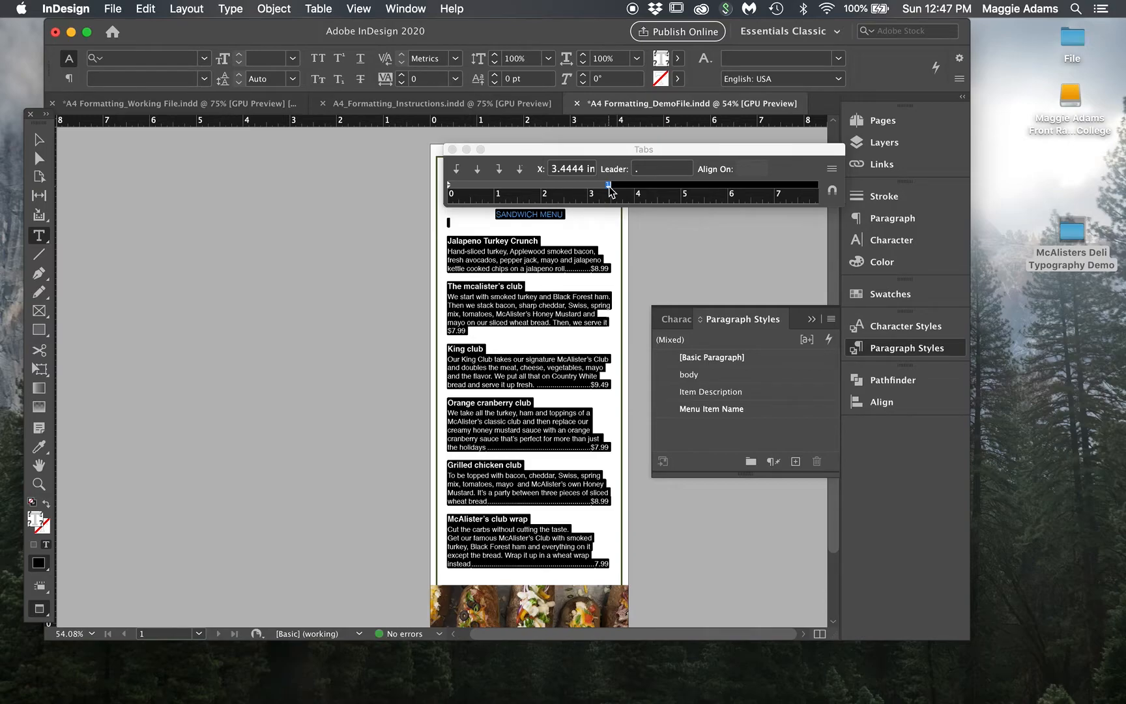
key(super+shift+t)
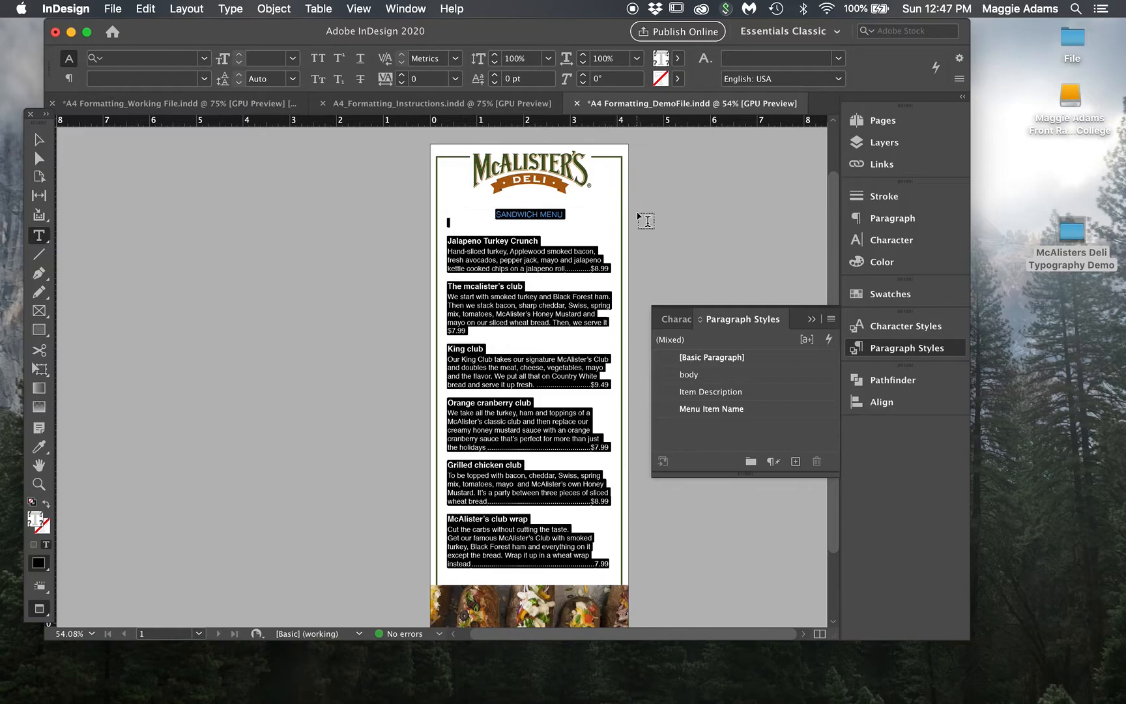
Deselect the menu text and lower the green border frame's top edge to a Y position of 0.53 in
click(468, 241)
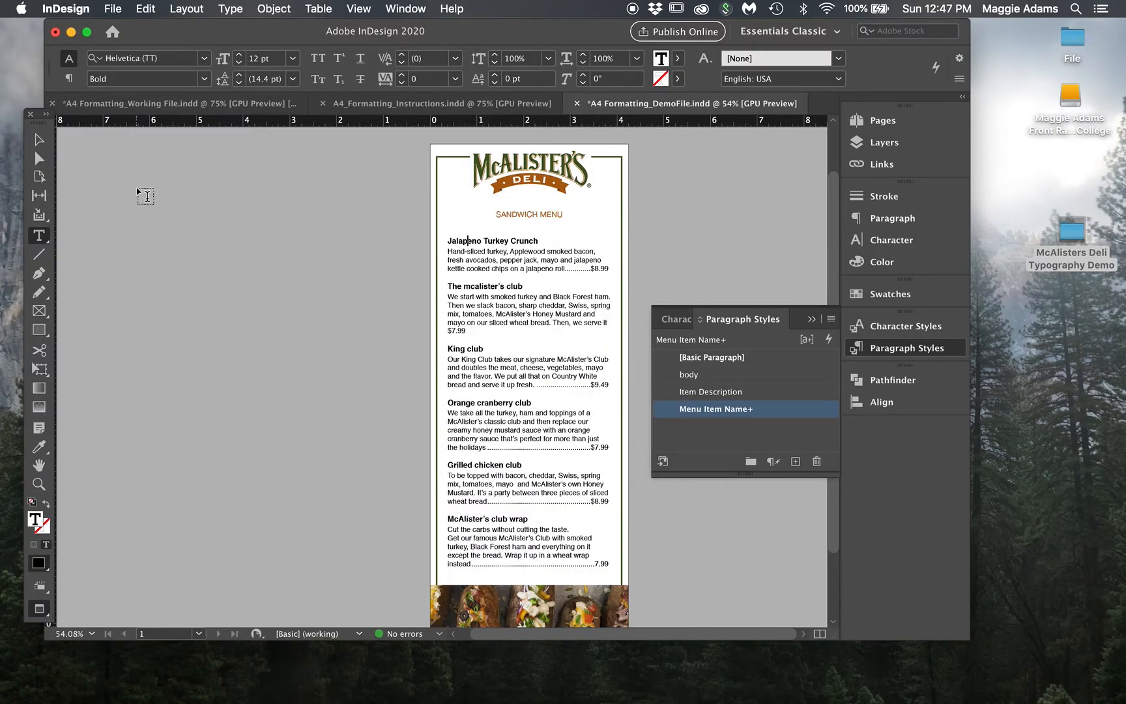
click(38, 139)
click(247, 207)
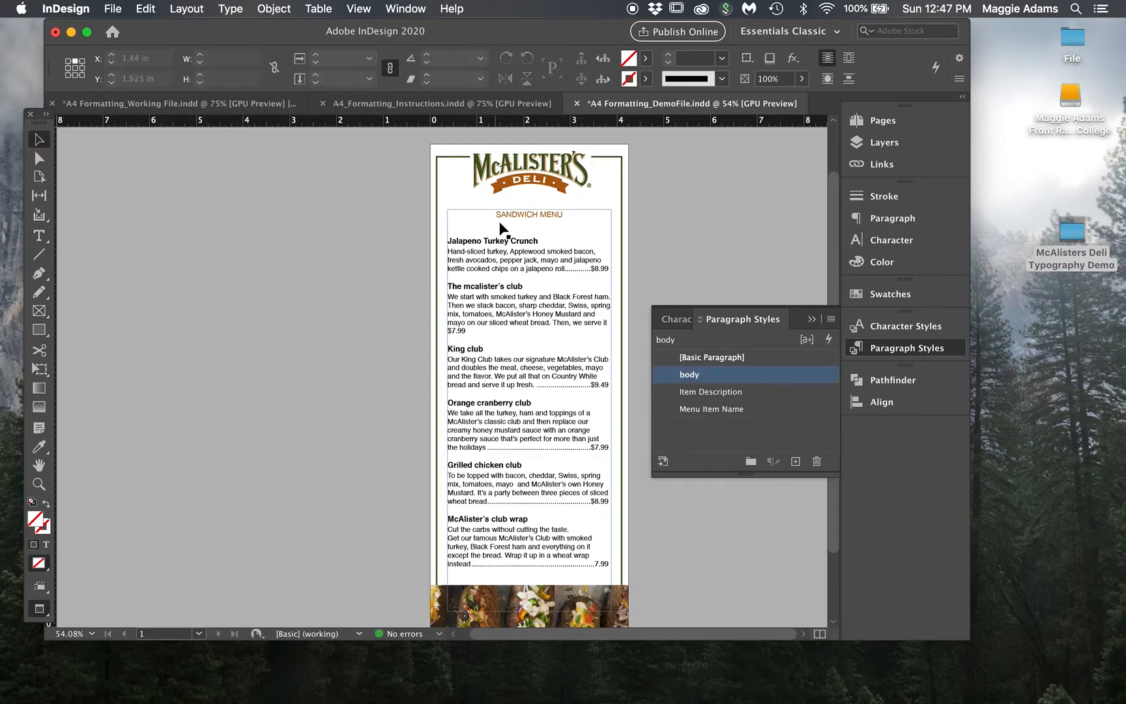
click(549, 192)
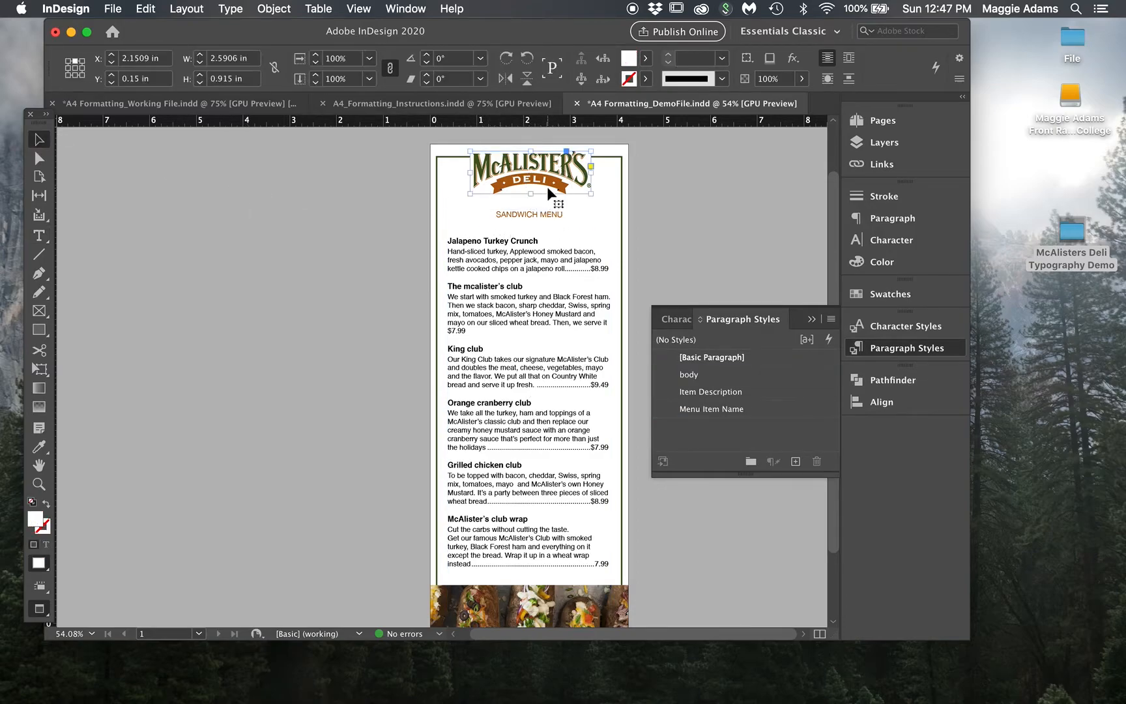
click(606, 155)
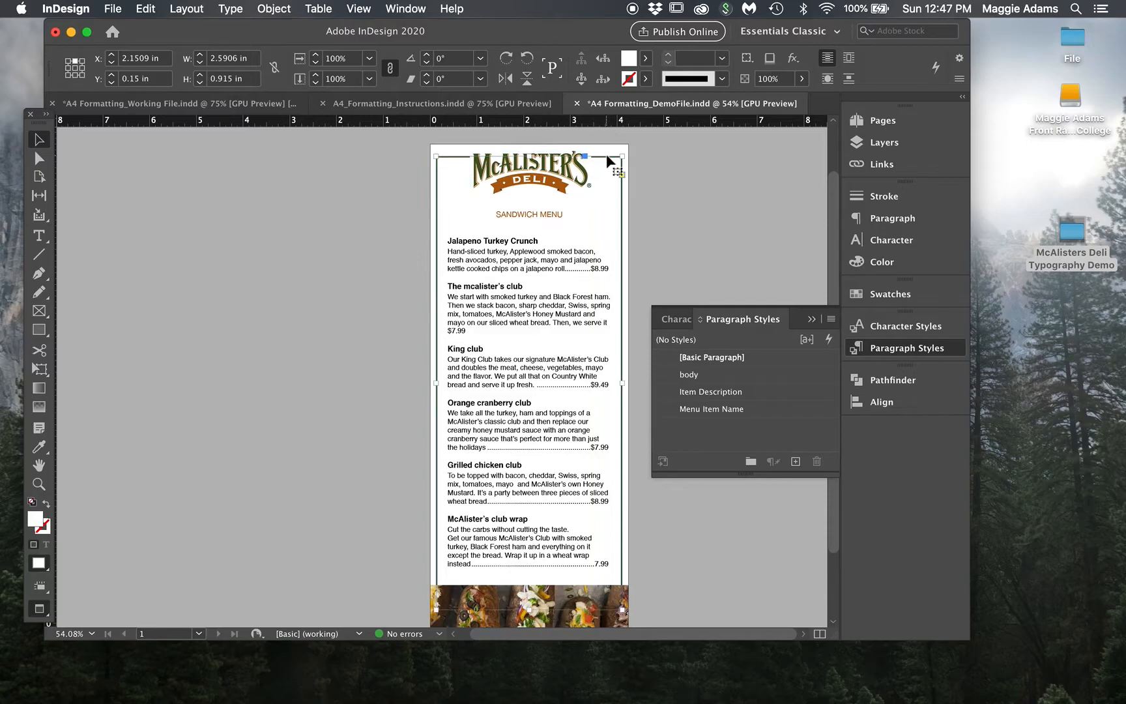
drag(529, 156, 531, 168)
Nudge the McAlister's Deli logo down to a Y position of 0.2472 in and deselect it
click(538, 164)
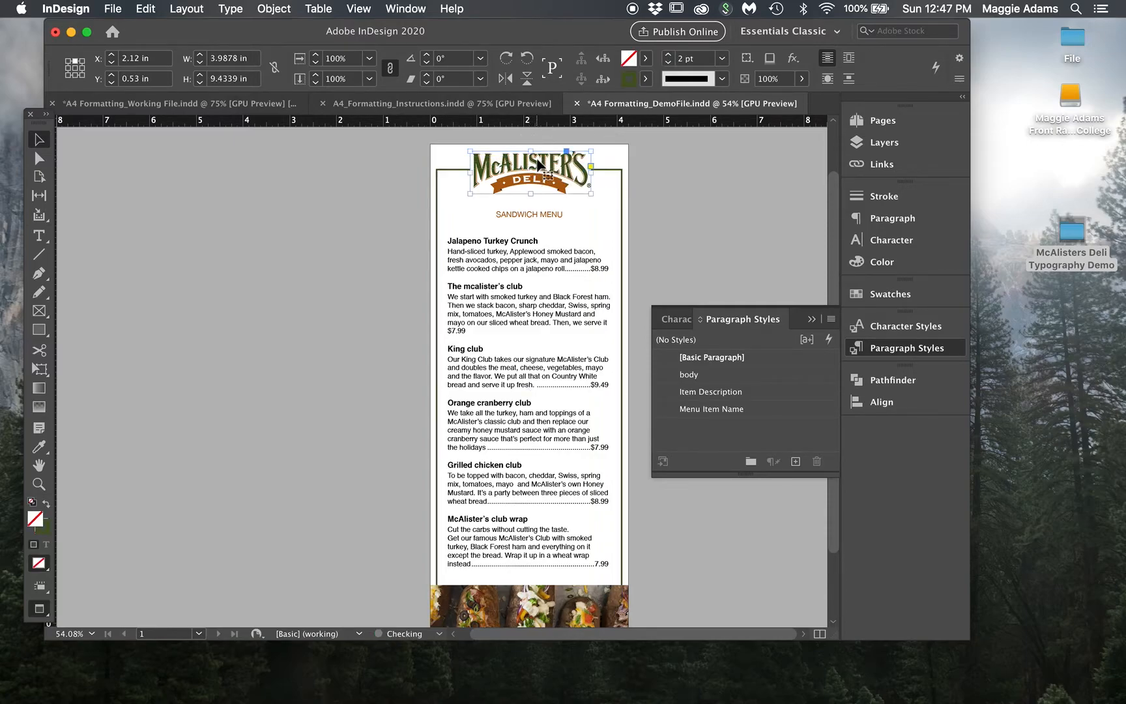
key(Down)
key(Down)
key(Down)
key(Down)
key(Down)
key(Down)
key(Down)
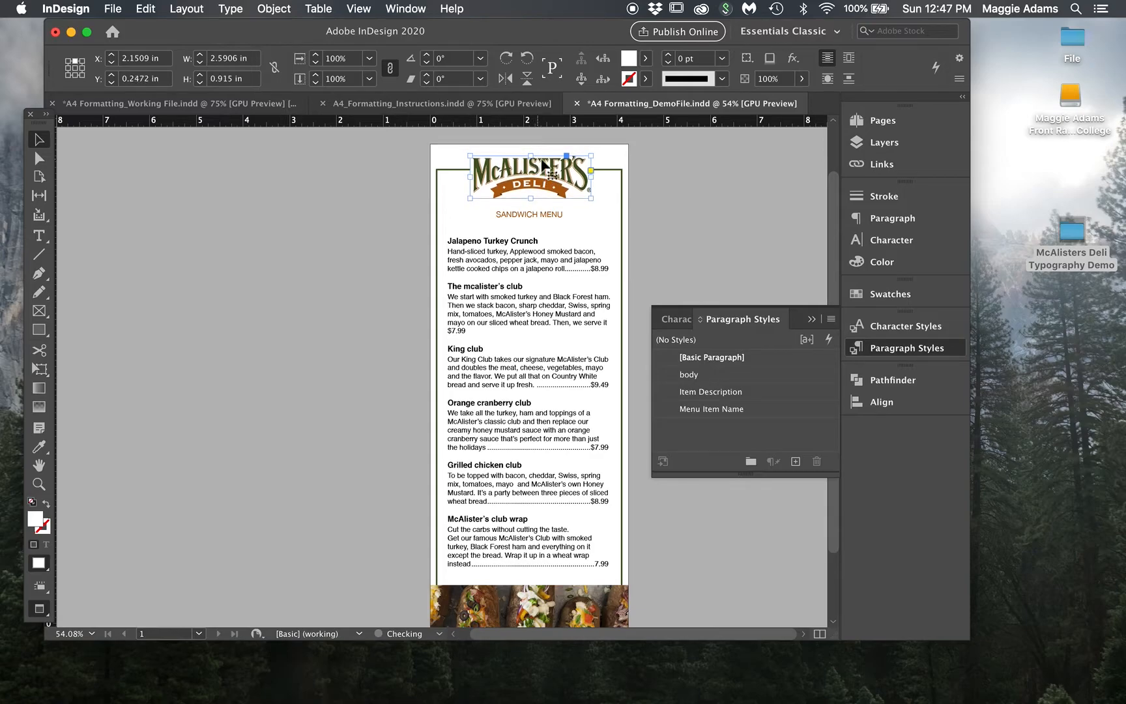
click(643, 159)
Remove the line break before "Get our famous" so the McAlister's club wrap description runs as one paragraph
scroll(644, 159, down, 1)
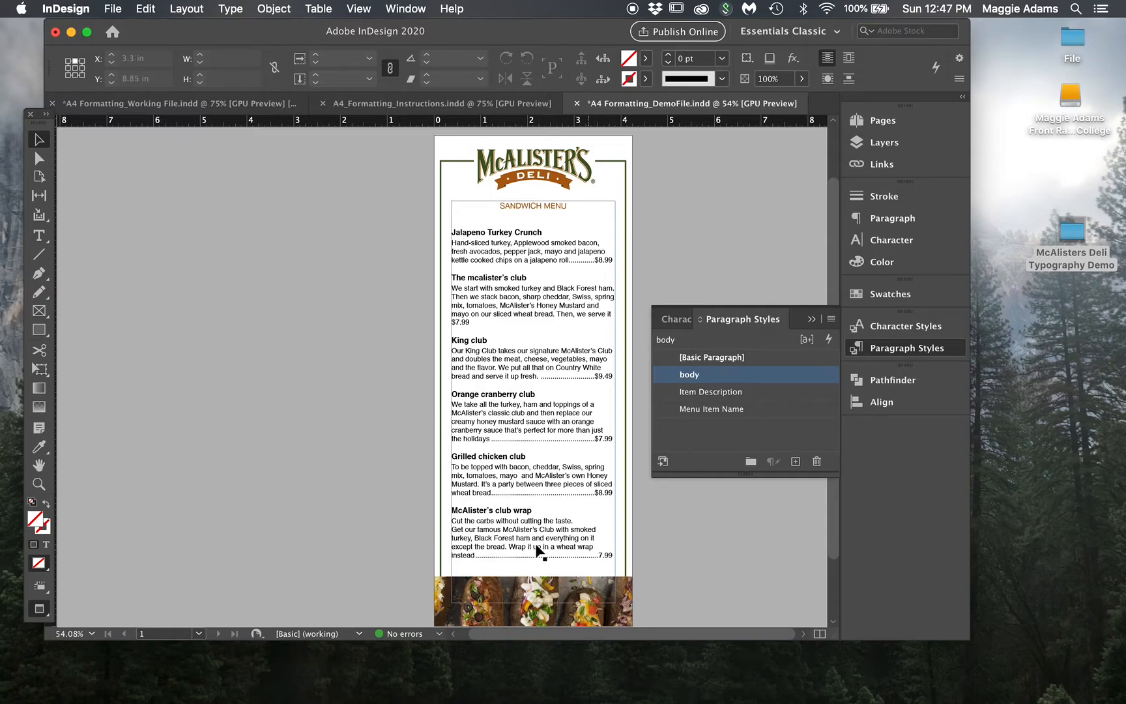
double_click(515, 545)
click(451, 528)
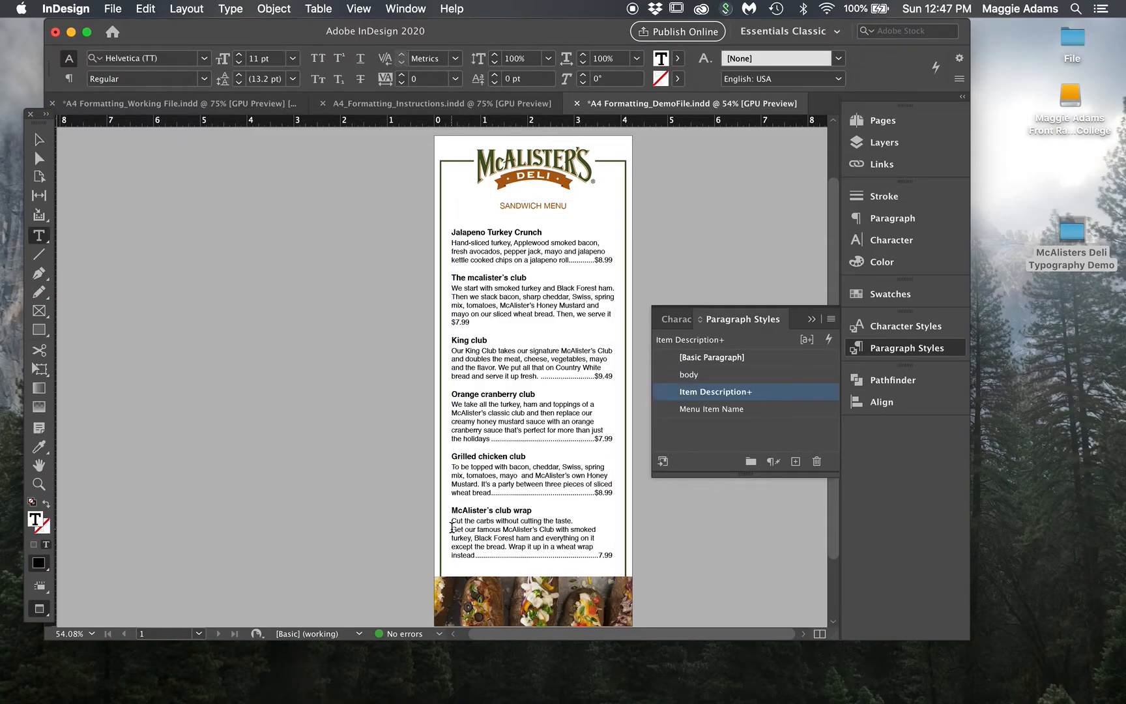
key(BackSpace)
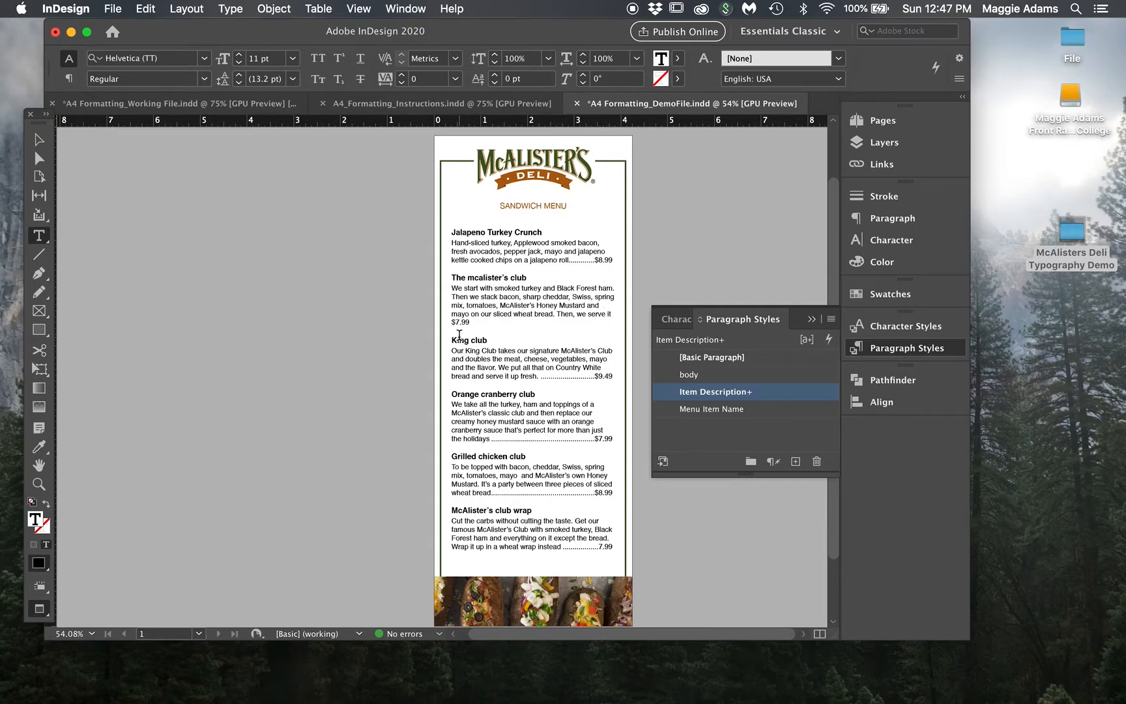
Force "ham." onto a new line in the mcalister's club description and add the missing dollar sign to the club wrap's price
click(599, 287)
key(shift+Return)
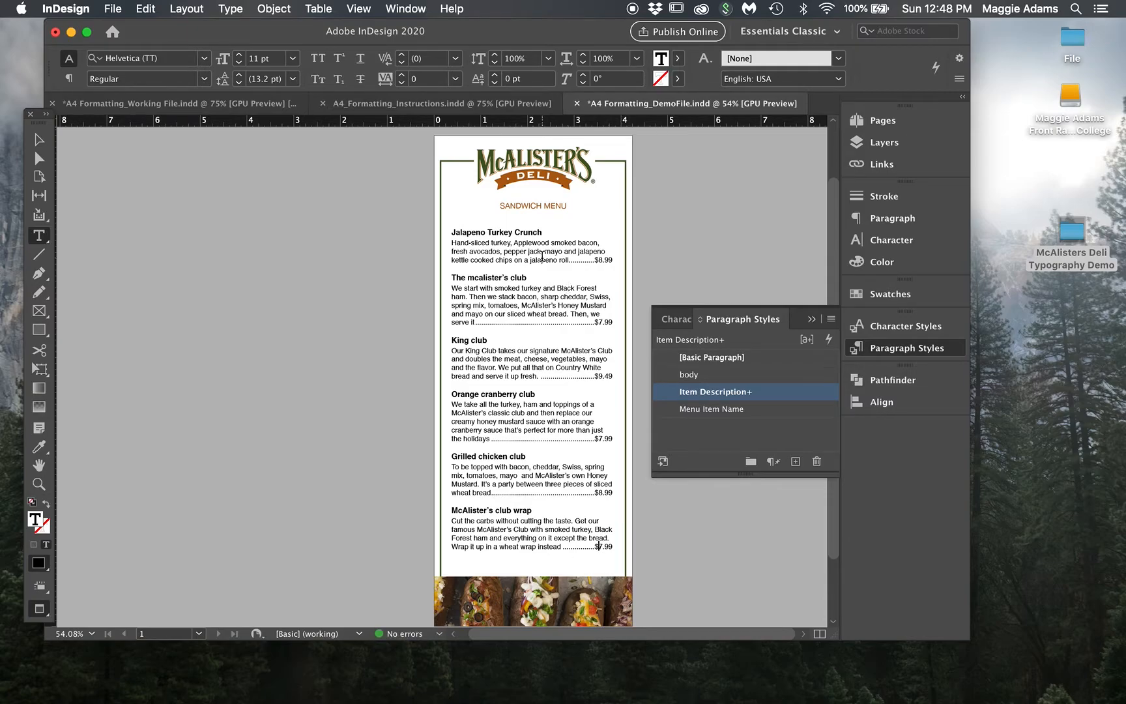
Move the menu text frame slightly down to a Y position of 1.525 in
click(39, 139)
click(508, 264)
drag(509, 265, 515, 269)
click(661, 213)
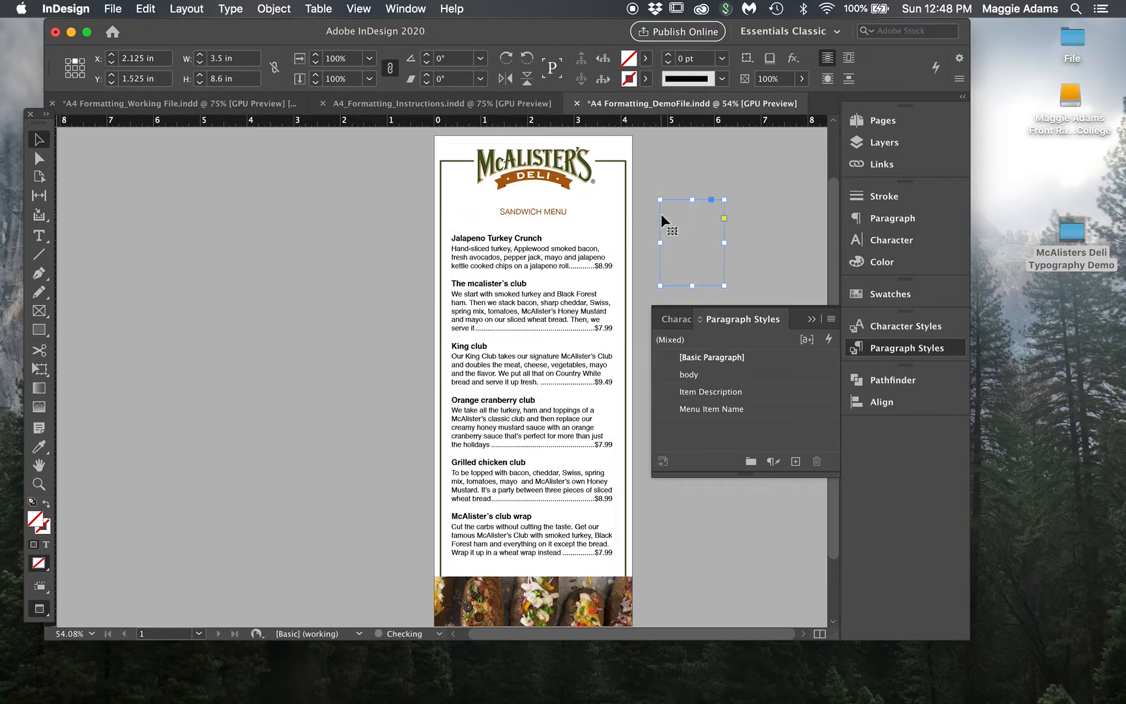
Examine the styles applied to the SANDWICH MENU heading, the item names and the item descriptions
triple_click(553, 211)
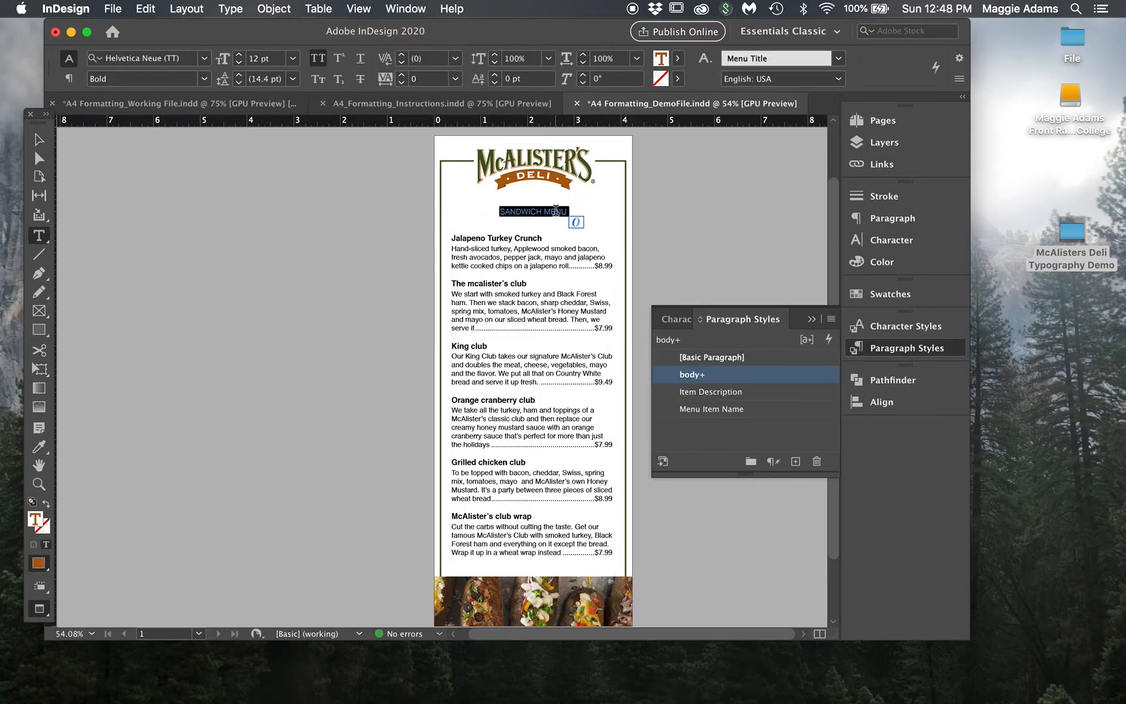
double_click(518, 212)
triple_click(519, 212)
click(462, 346)
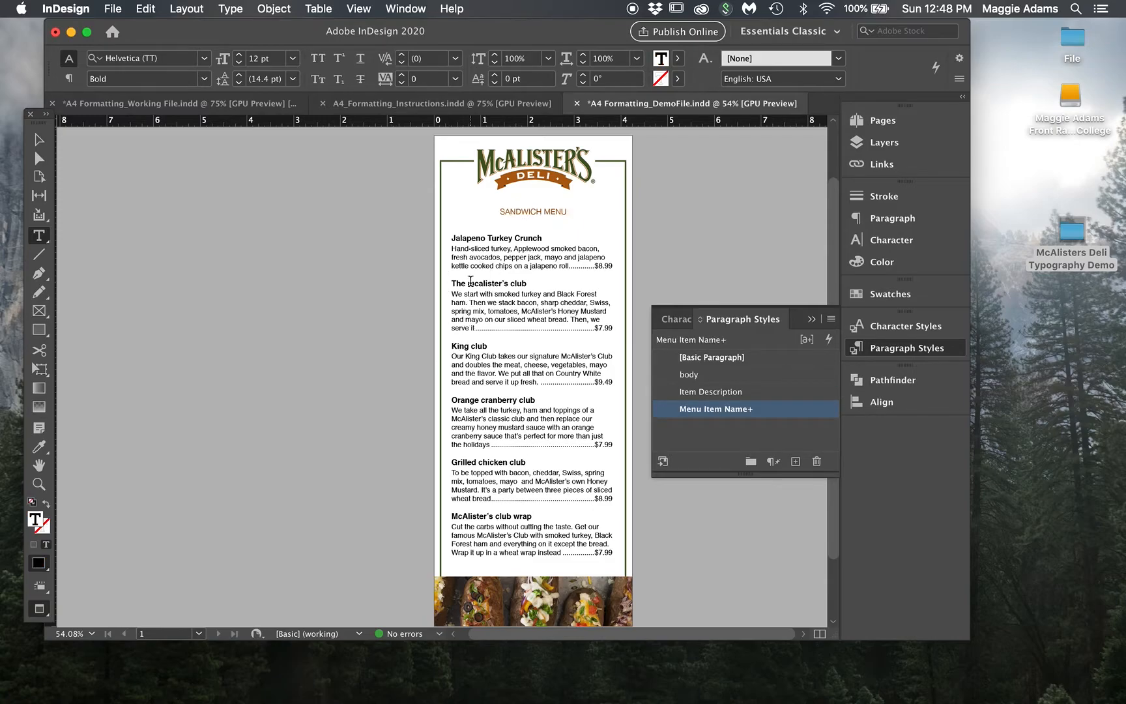
click(477, 302)
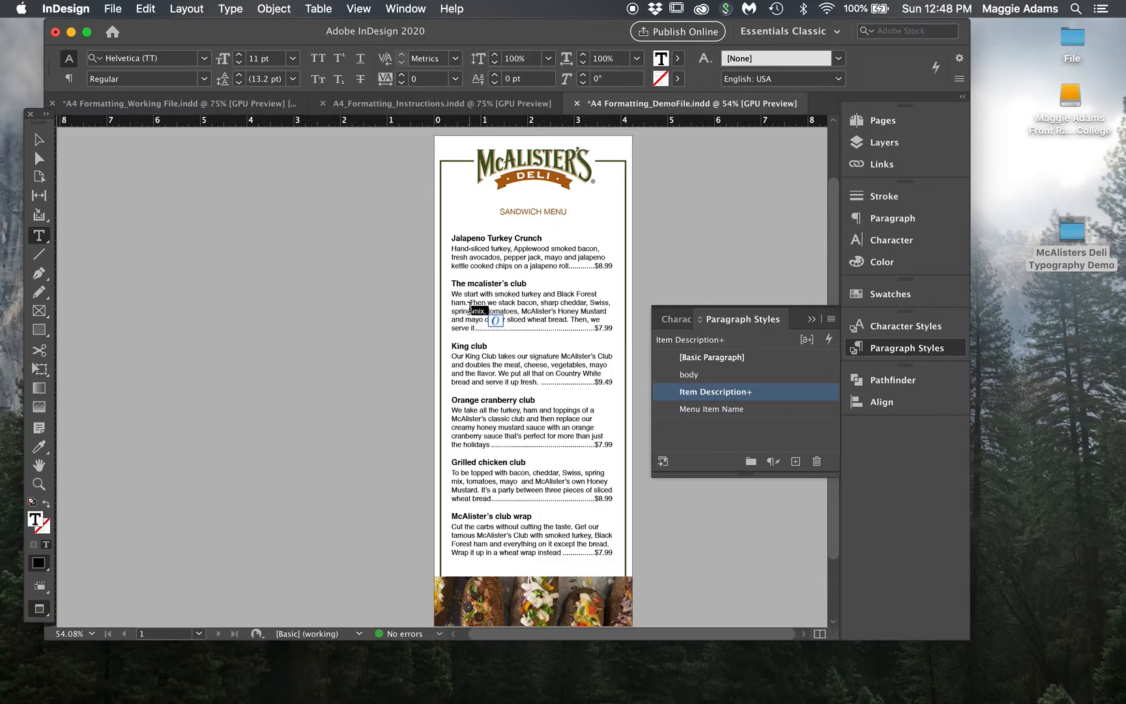
click(38, 140)
click(259, 245)
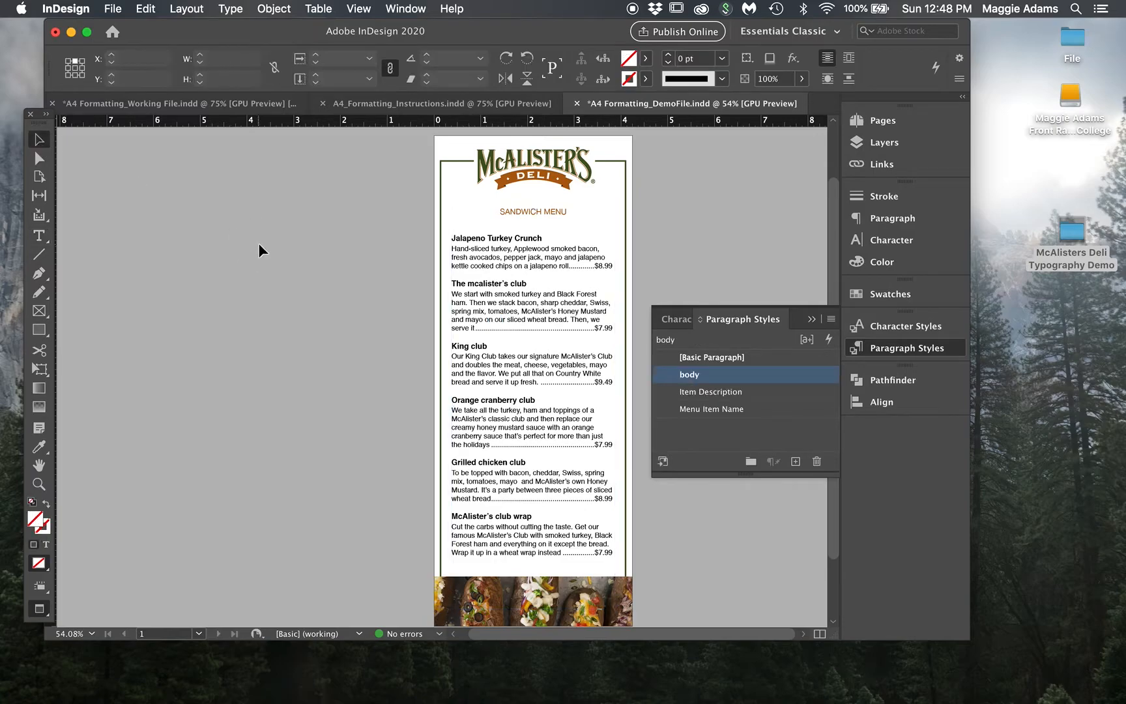
double_click(552, 311)
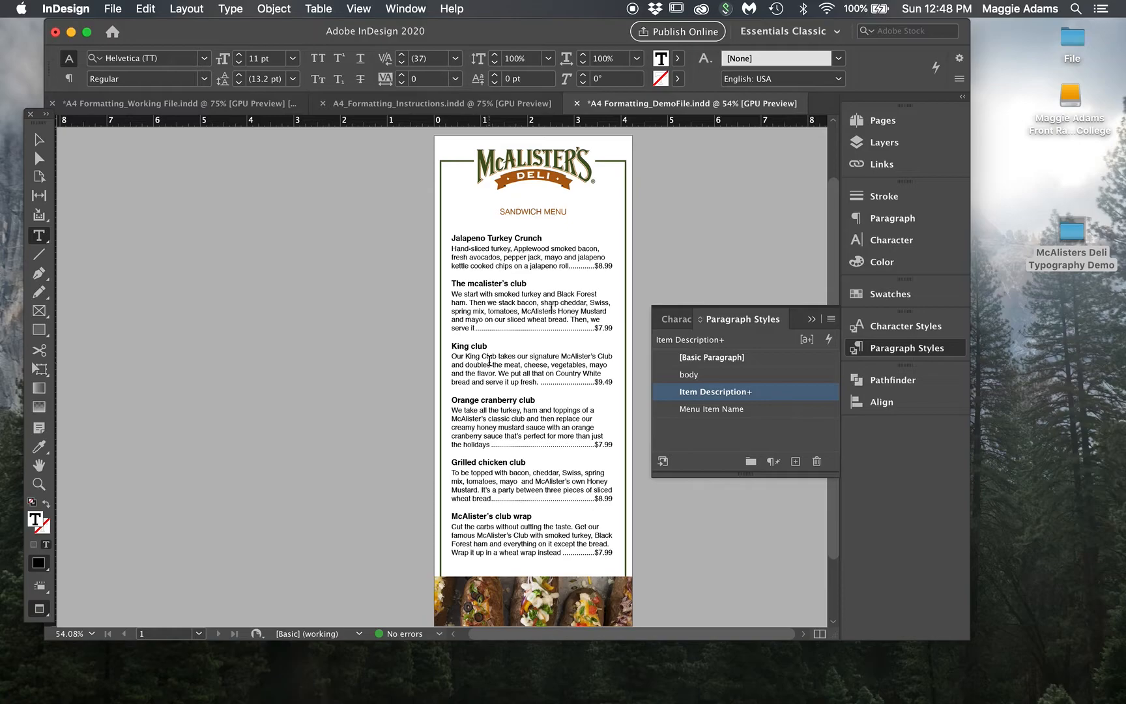
drag(504, 356, 573, 457)
click(573, 457)
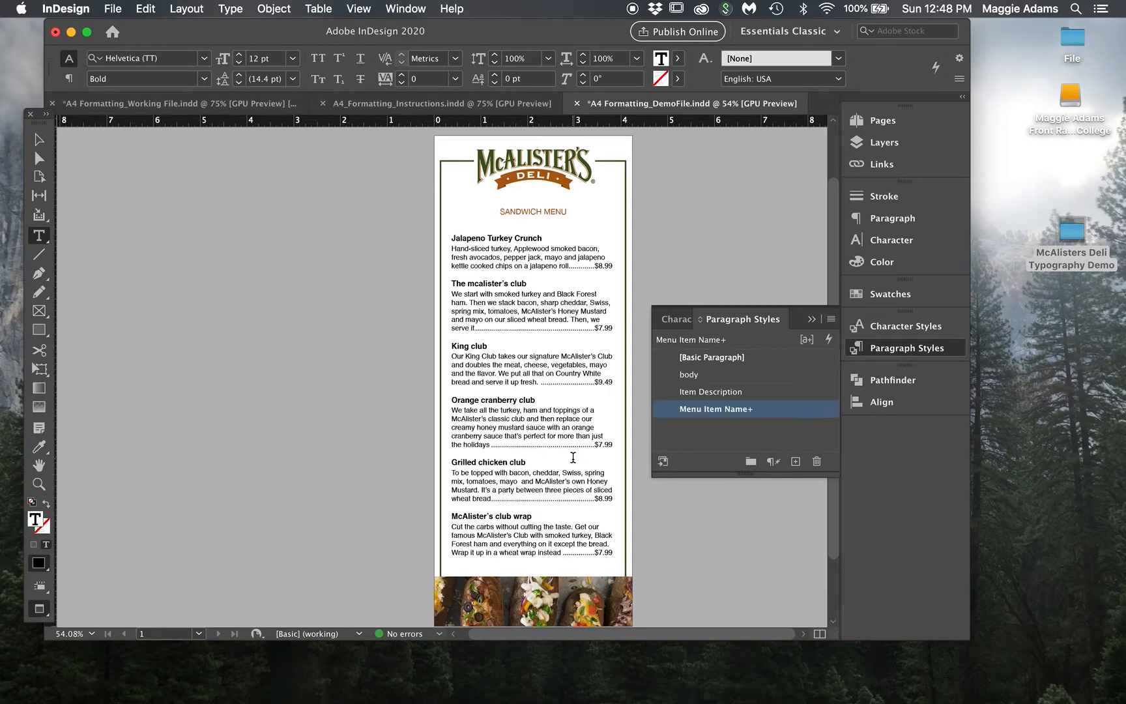
click(41, 140)
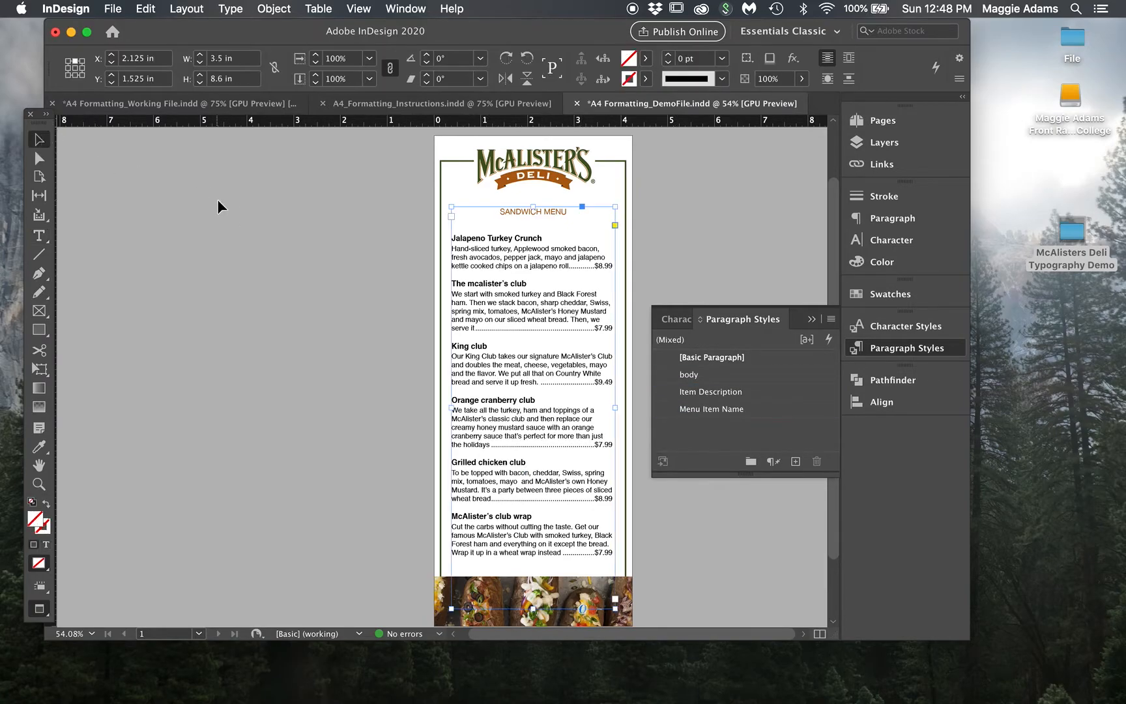
click(220, 201)
double_click(567, 329)
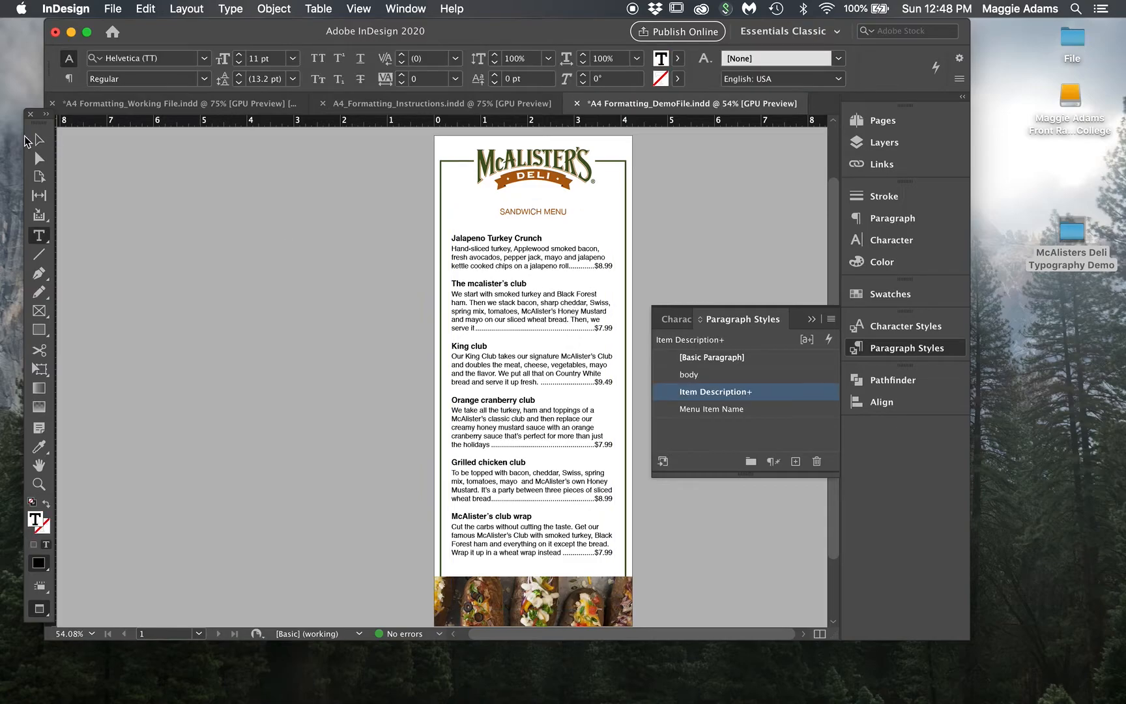
click(39, 140)
click(203, 232)
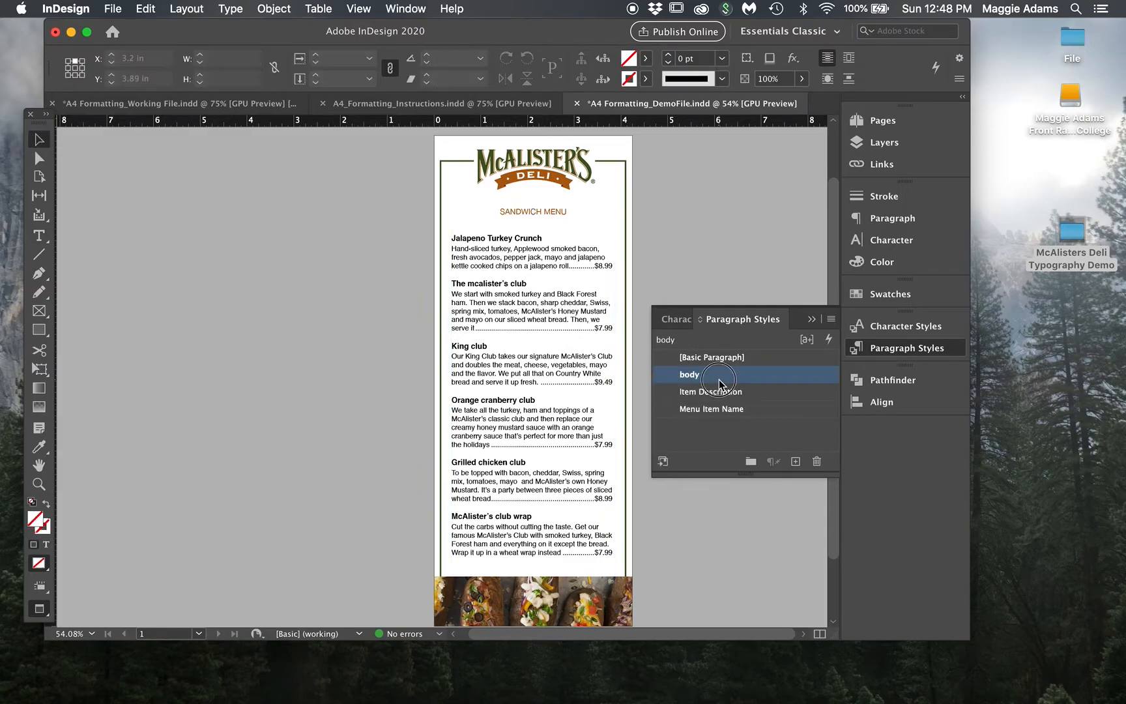
Add a right-aligned tab stop at 2.9028 in to the body paragraph style
double_click(718, 379)
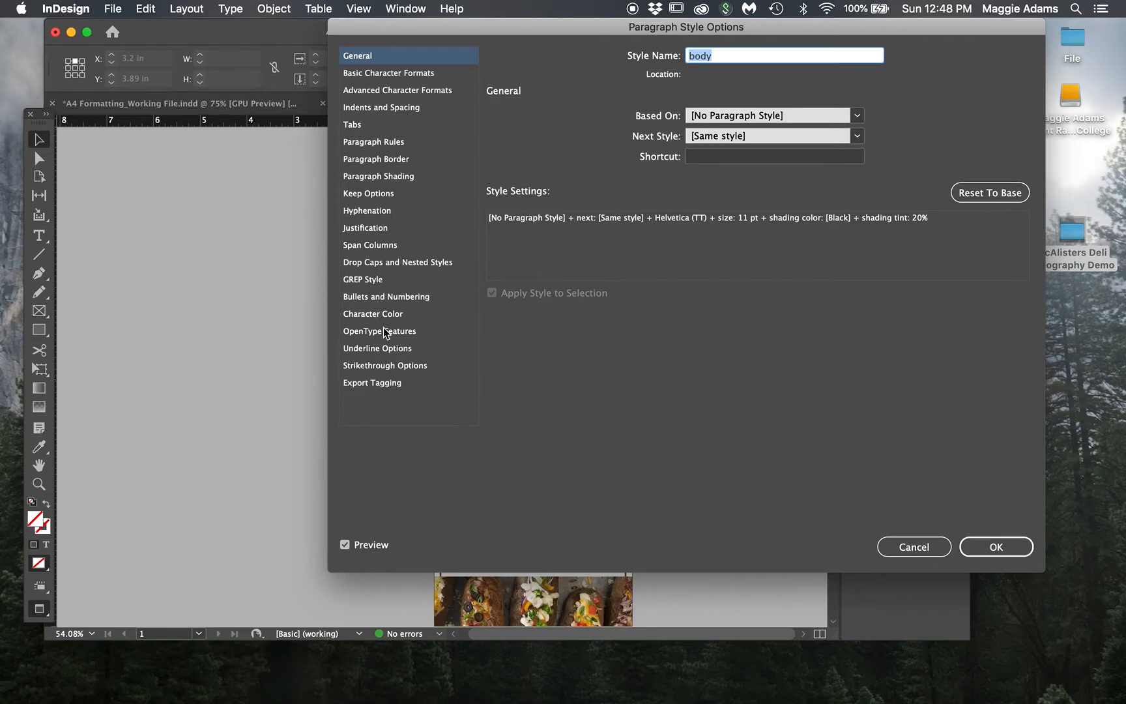
click(367, 126)
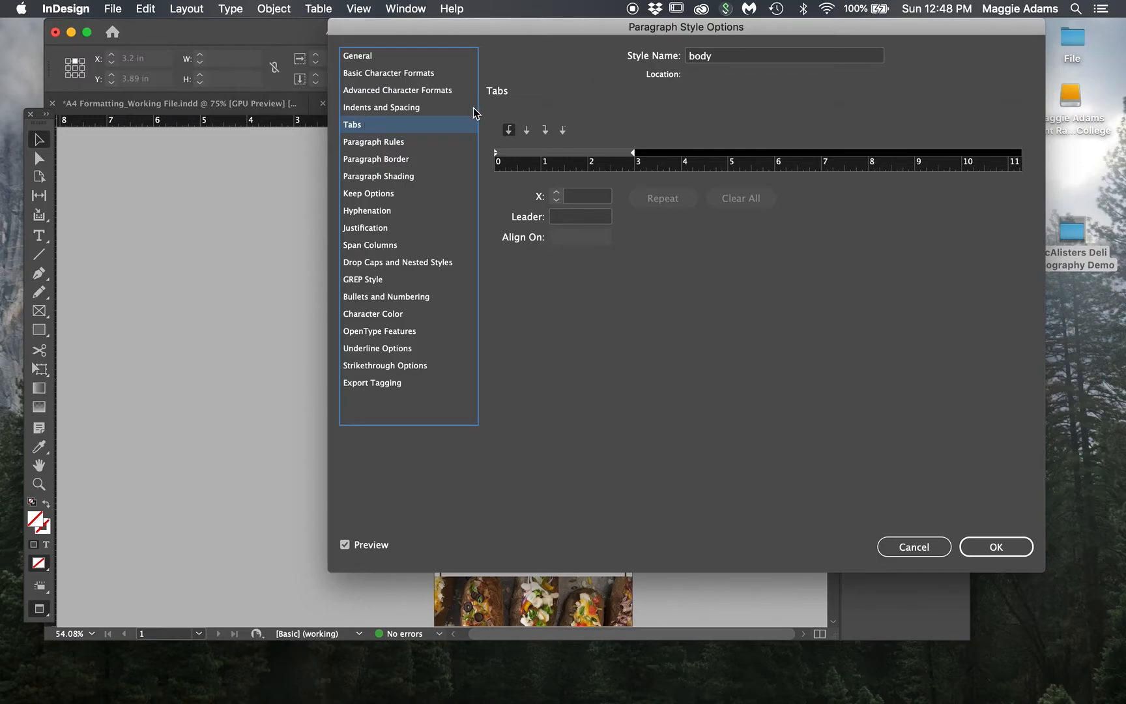
click(546, 130)
click(629, 154)
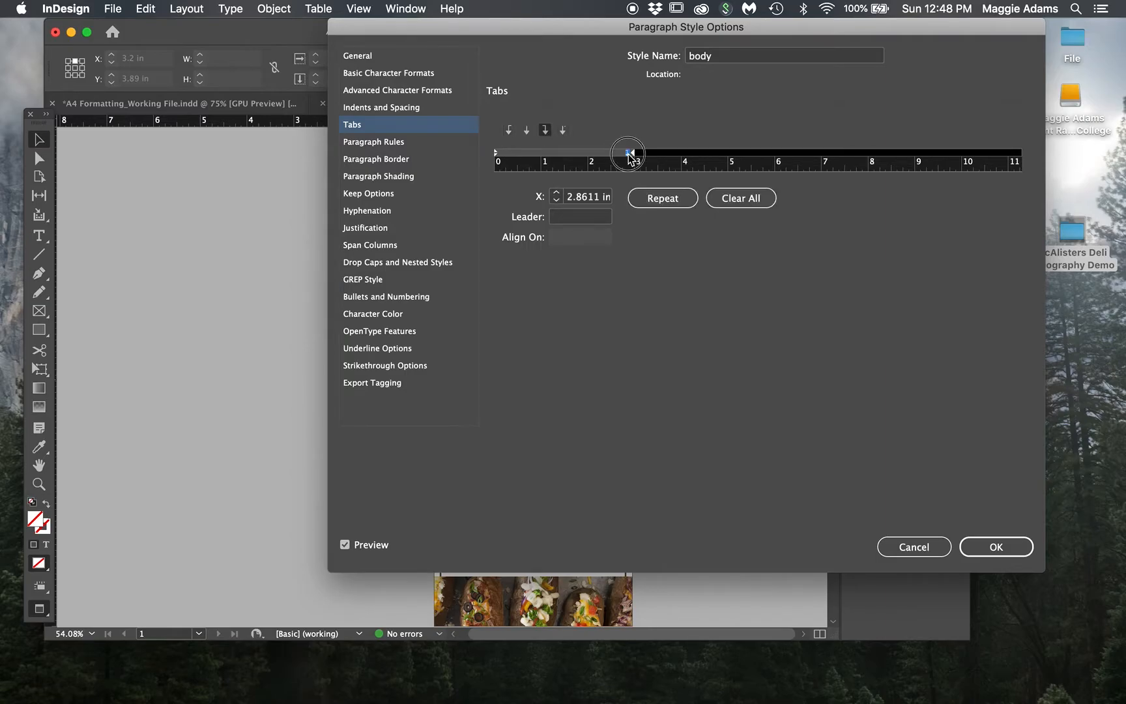
drag(629, 157, 631, 156)
drag(505, 32, 802, 32)
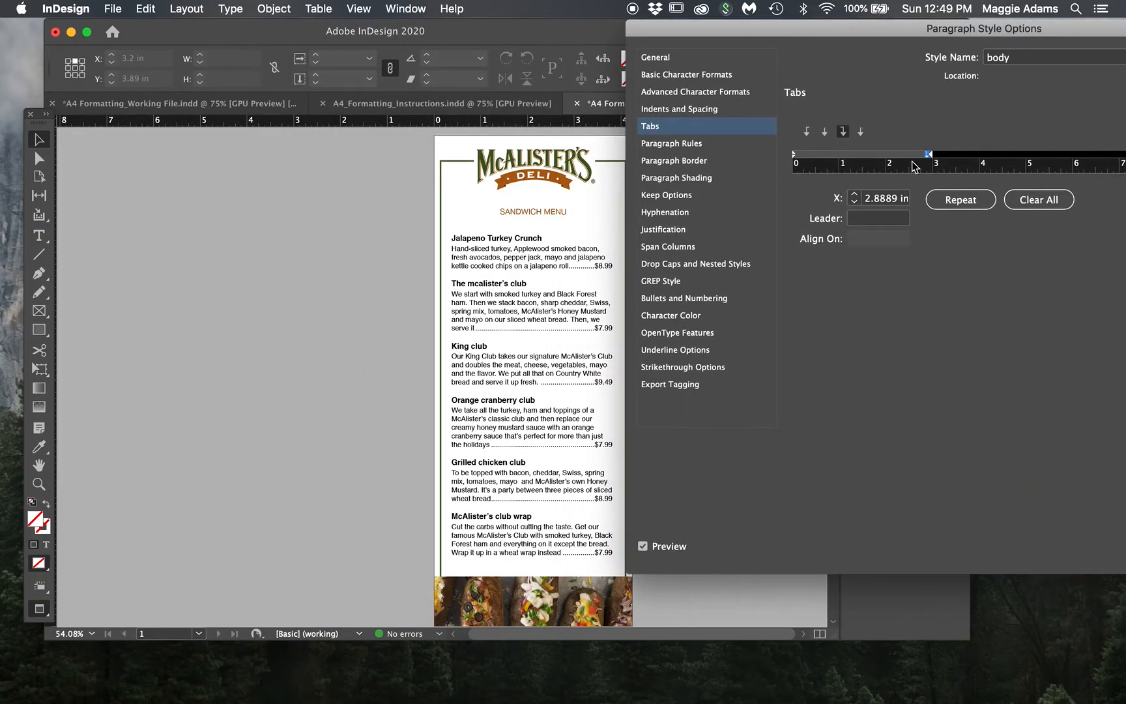
drag(927, 160, 929, 159)
drag(1056, 29, 902, 22)
click(1116, 549)
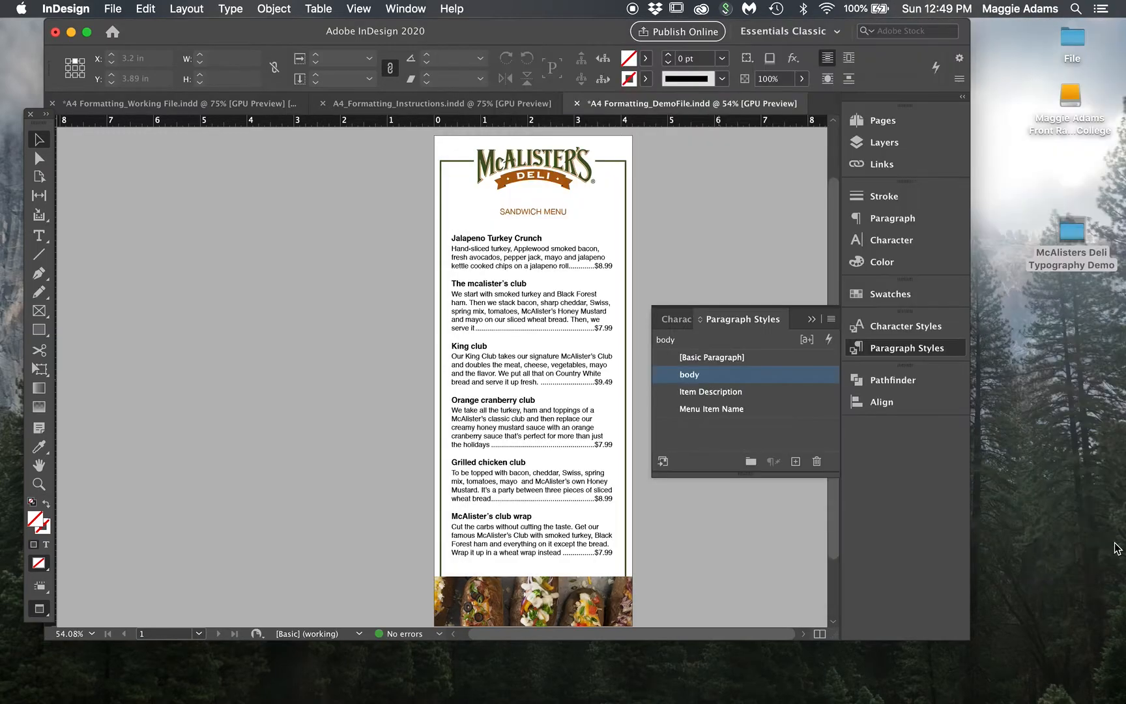
Check the lines and applied style of the mcalister's club description and deselect the text
double_click(566, 312)
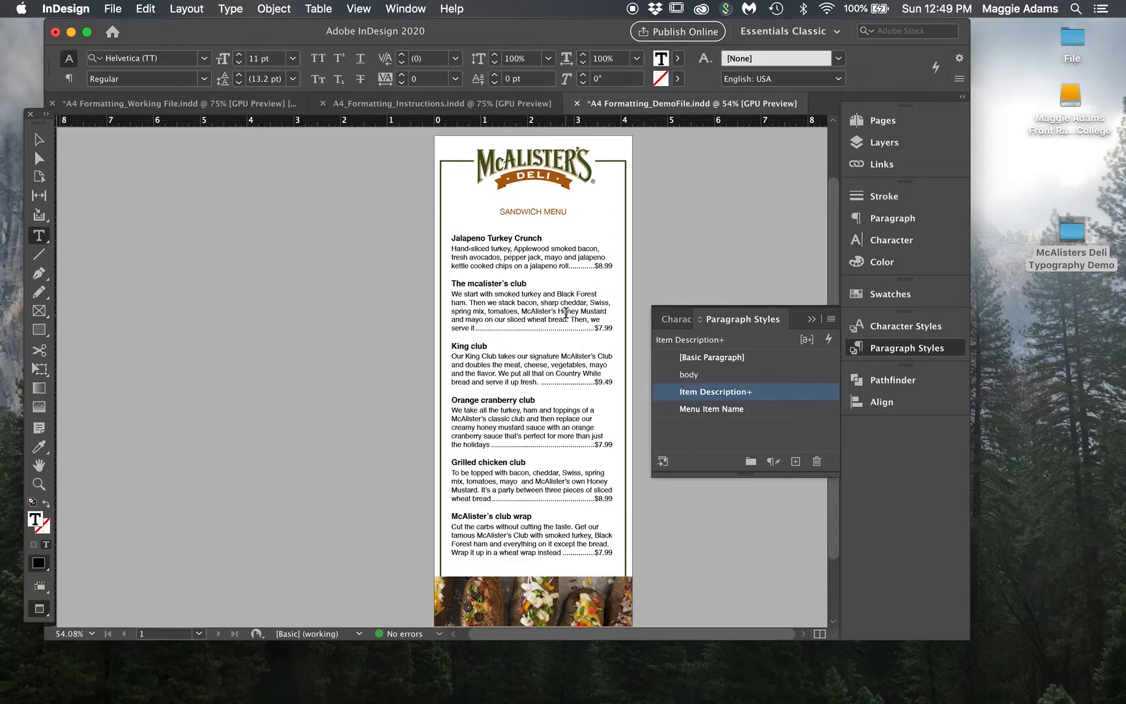
triple_click(566, 313)
triple_click(560, 302)
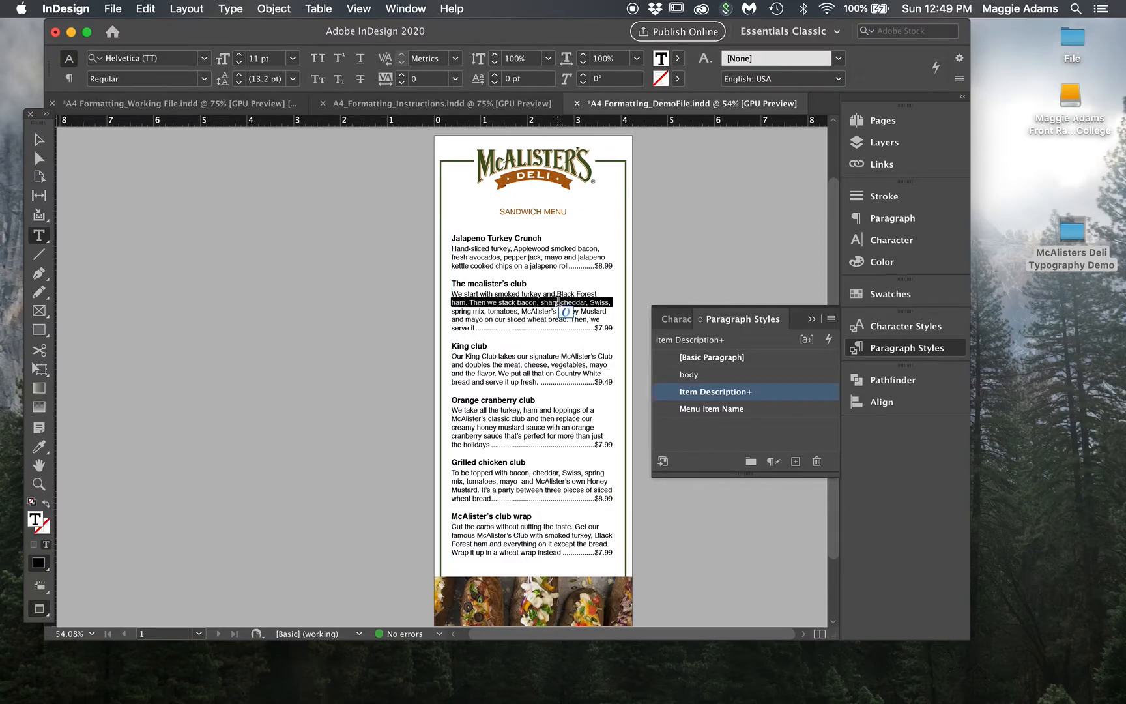
click(555, 315)
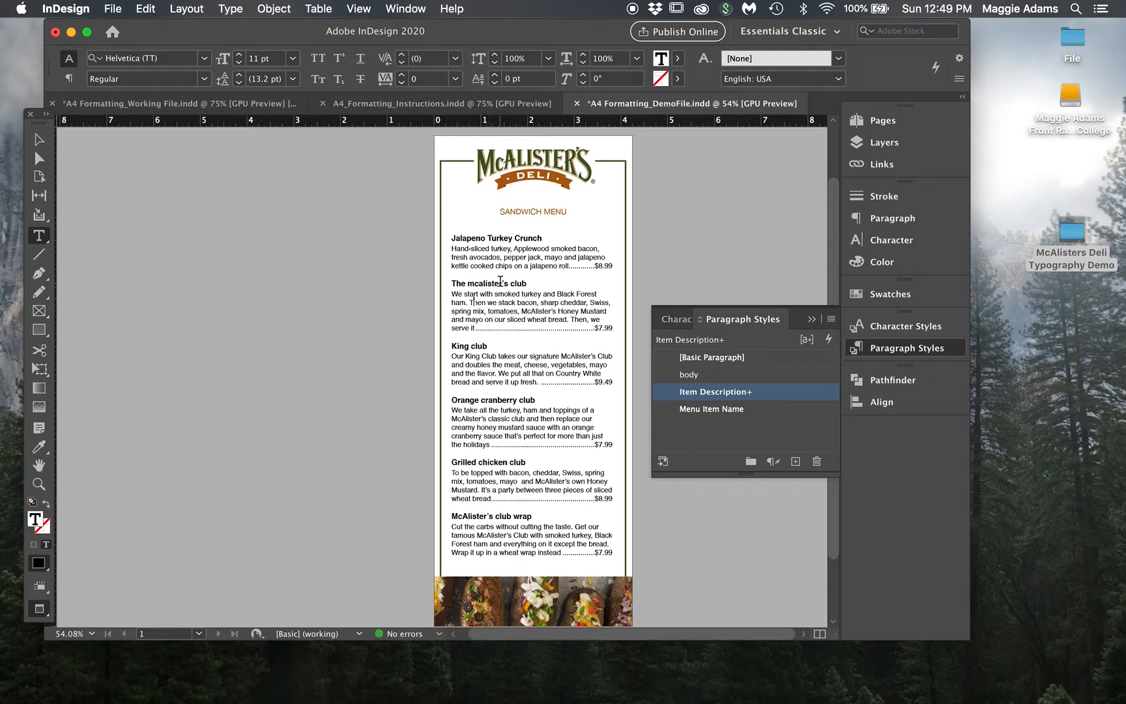
click(39, 140)
click(176, 215)
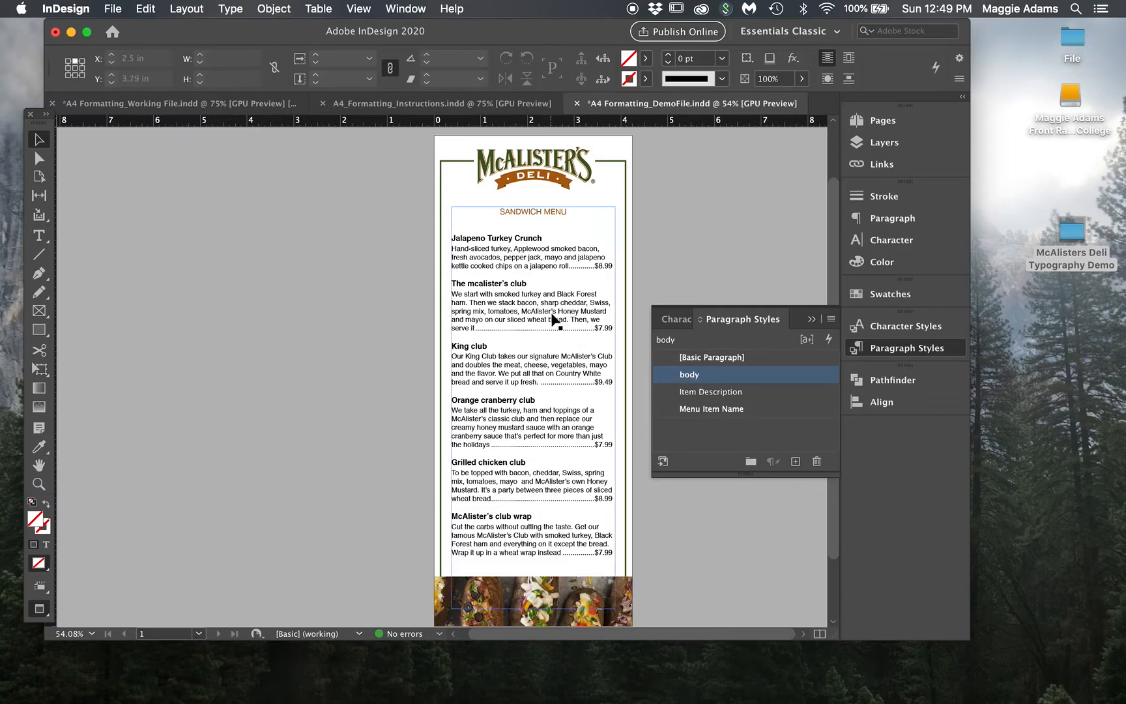
Increase the SANDWICH MENU heading's font size to 13 pt and deselect it
triple_click(530, 210)
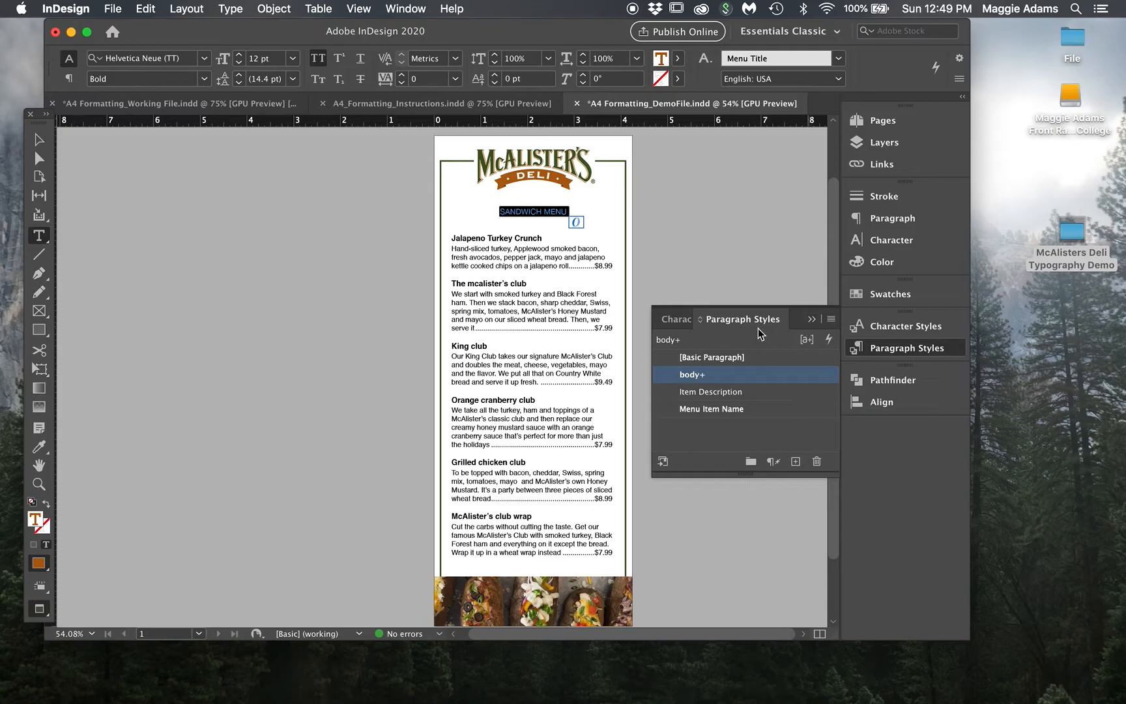
click(238, 56)
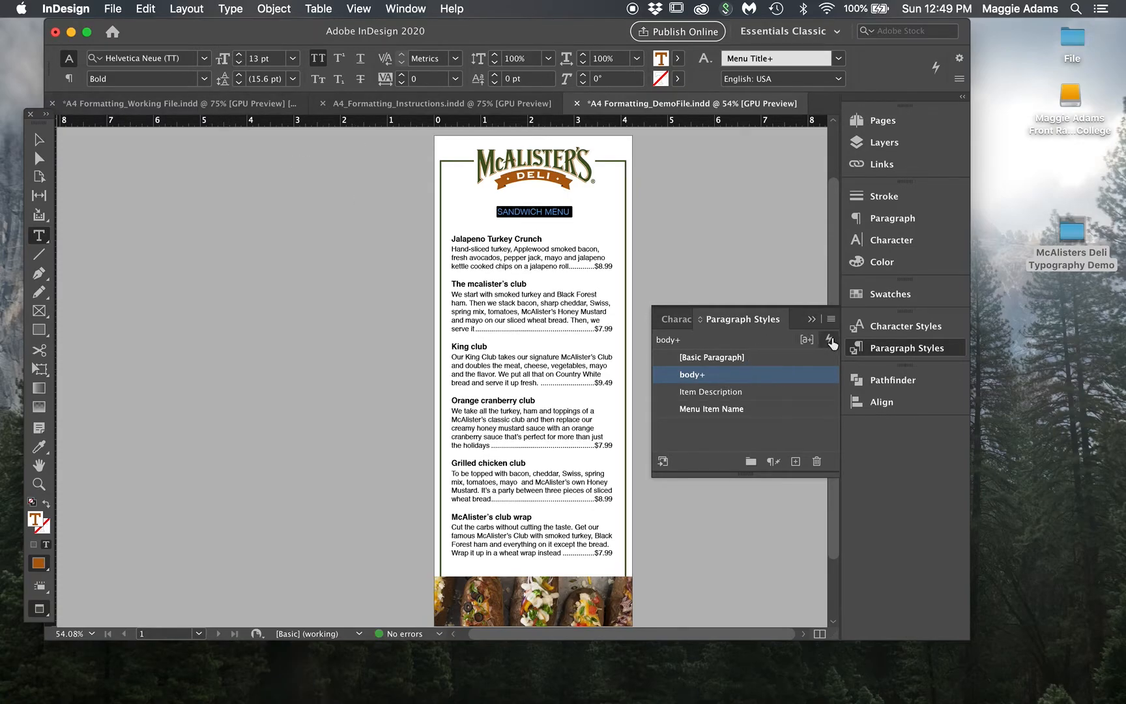
click(37, 140)
click(302, 235)
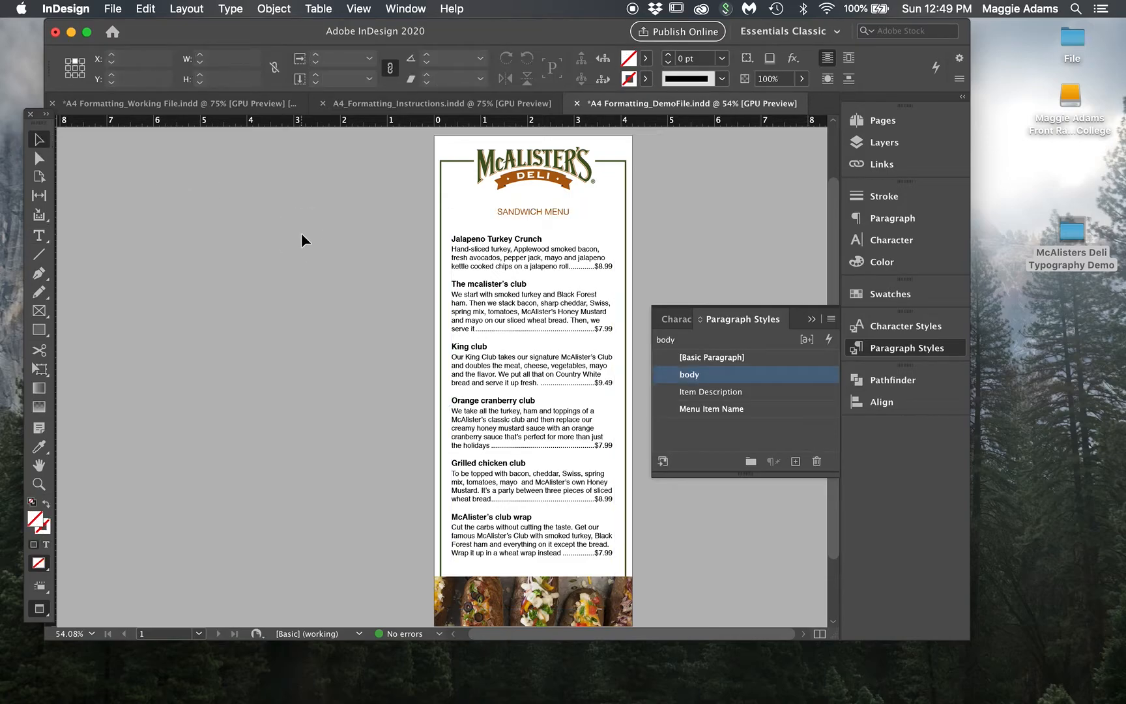
Check which paragraph style the Jalapeno Turkey Crunch description uses and deselect the text
key(t)
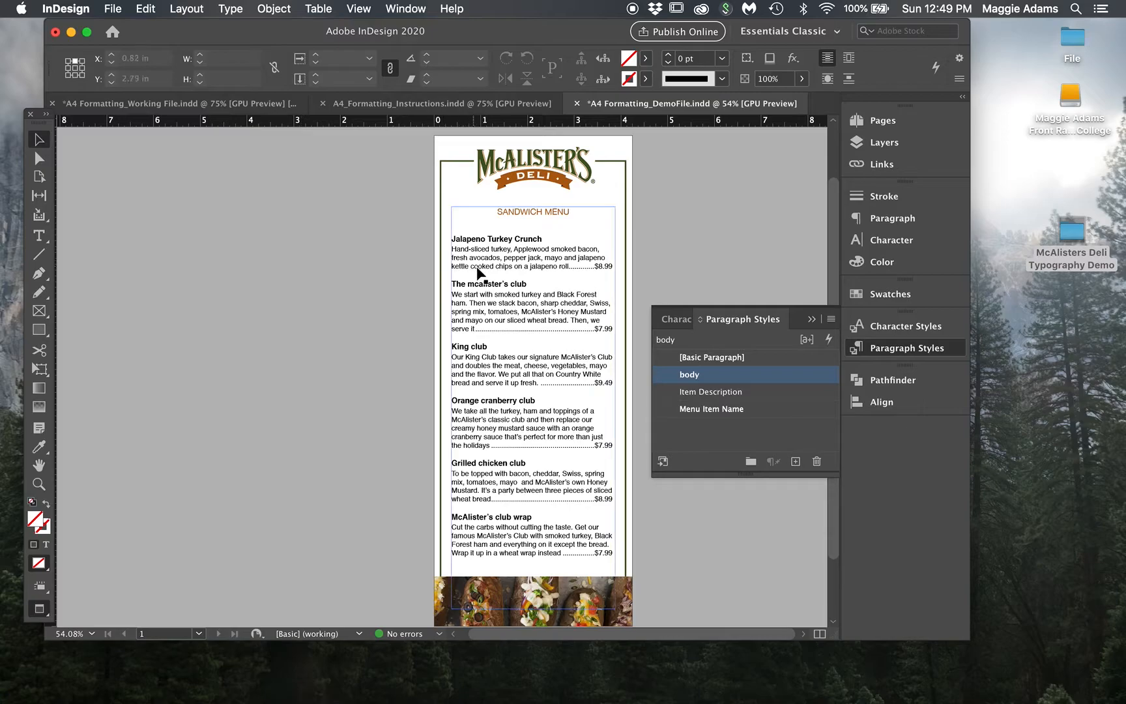
click(478, 265)
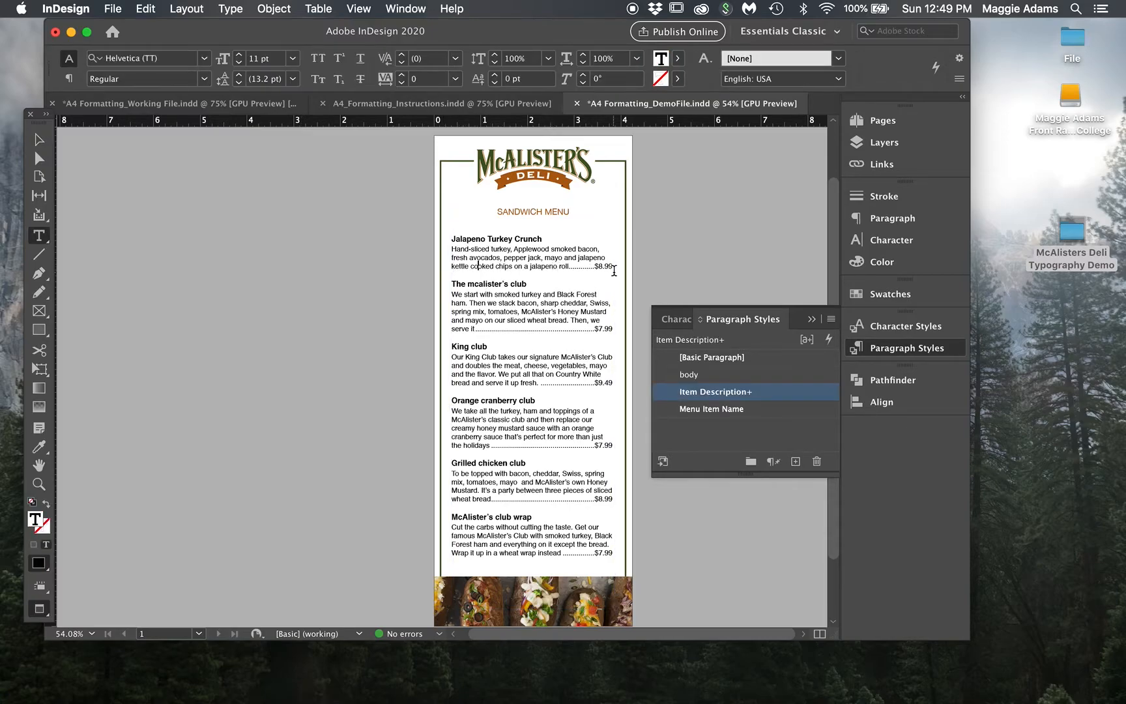
click(39, 140)
click(249, 219)
Try 14 pt and 13 pt leading in the body paragraph style, discarding the changes
double_click(737, 375)
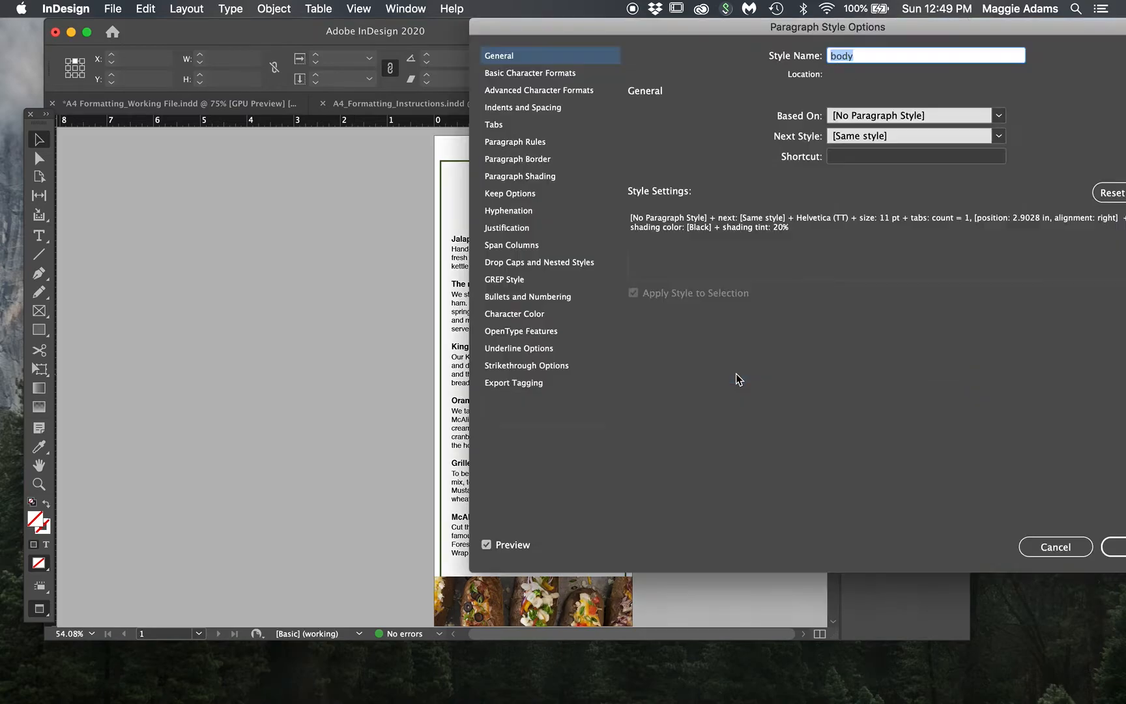
drag(709, 27, 375, 26)
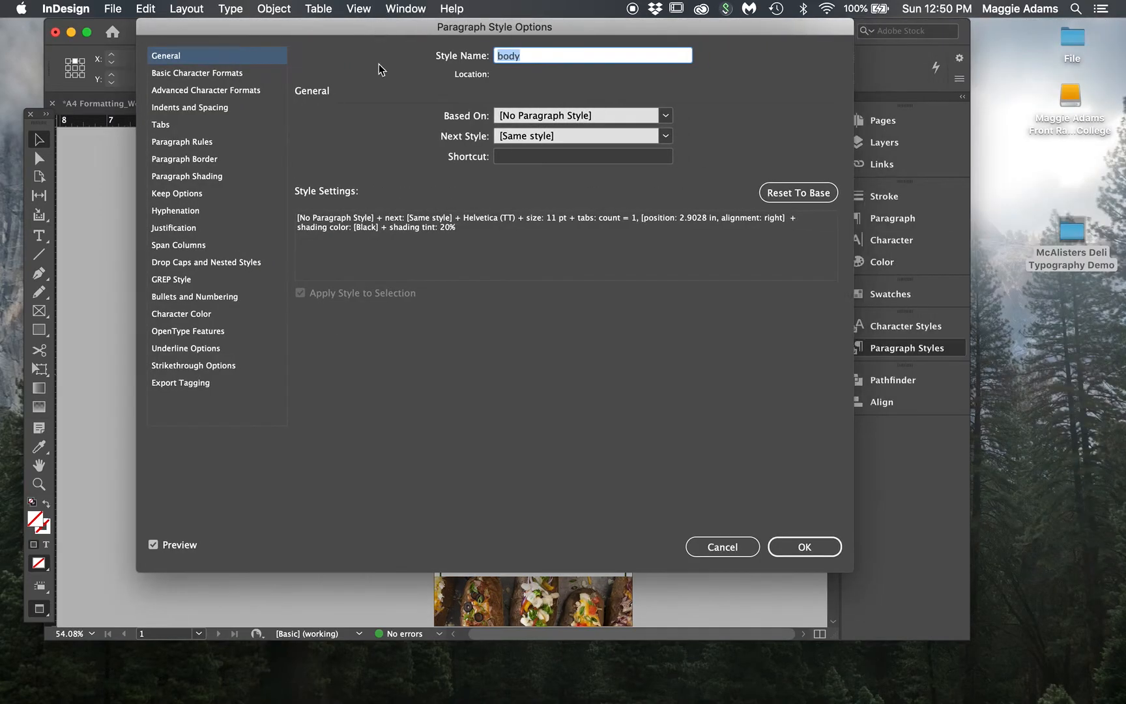
click(243, 72)
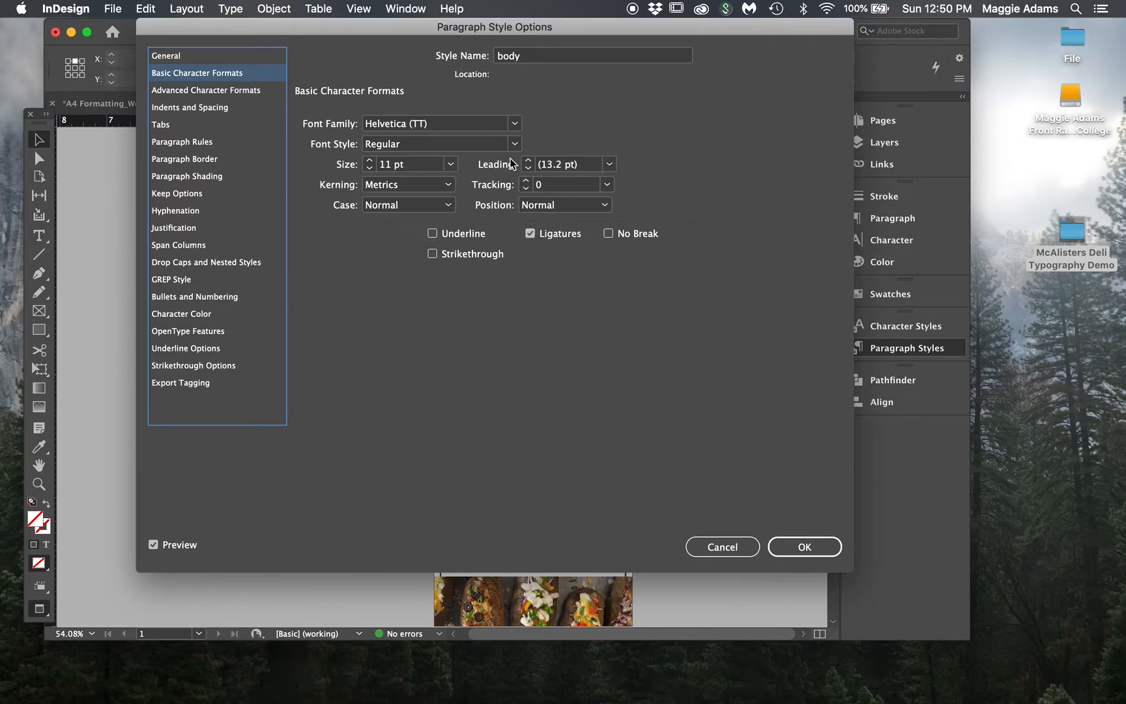
drag(421, 27, 788, 23)
click(896, 161)
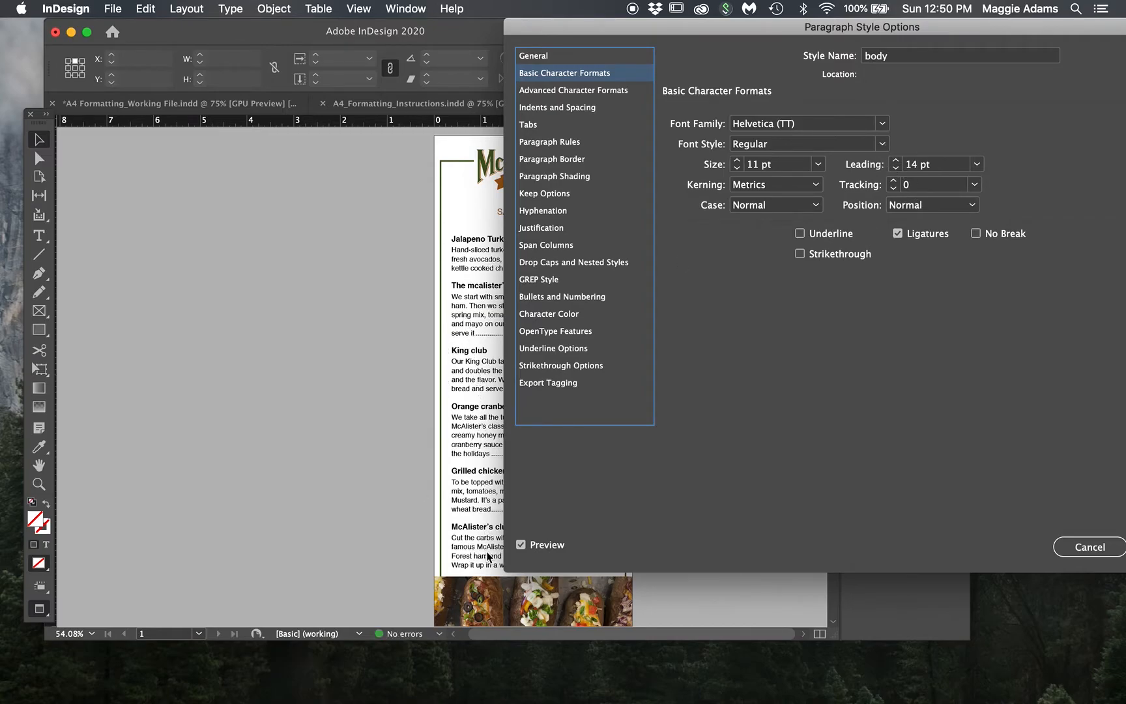
click(896, 168)
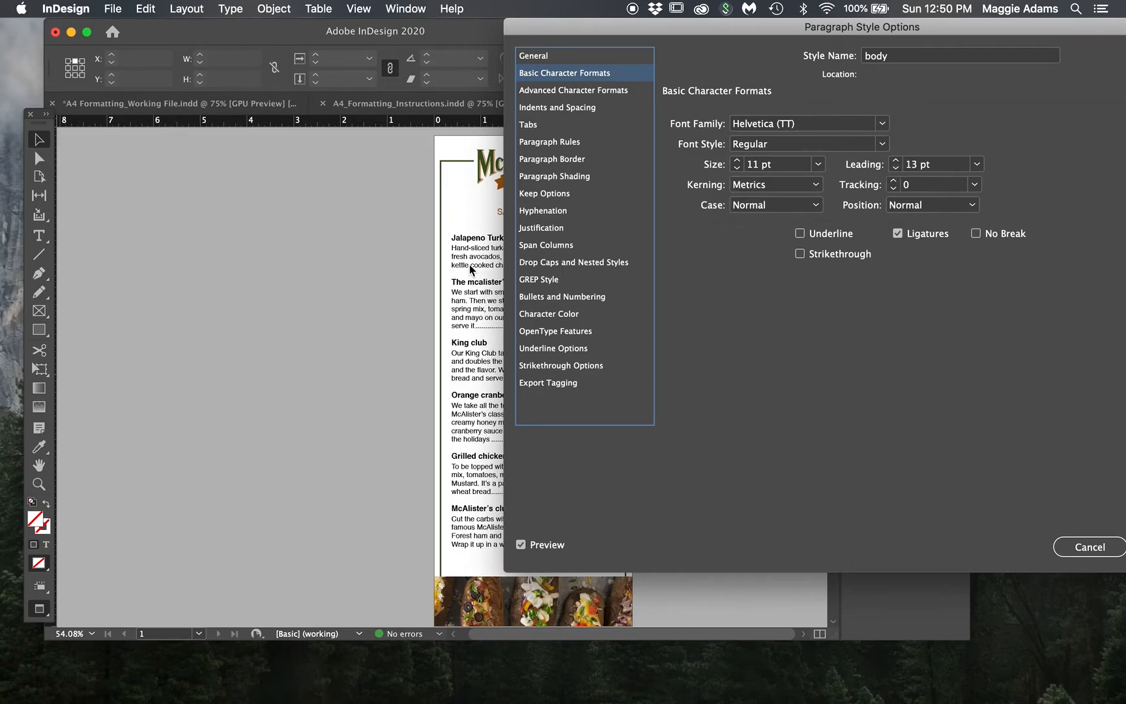
click(1090, 547)
Try increasing and decreasing the kerning at the insertion point in "Applewood" in the first item description
double_click(533, 268)
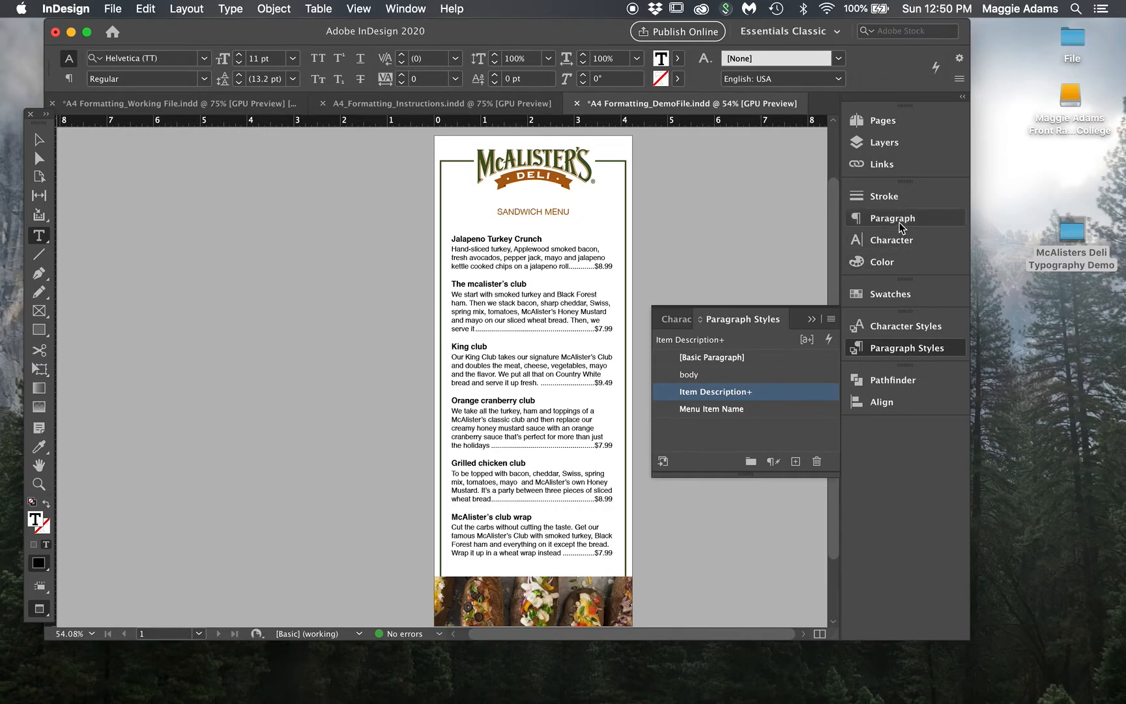
click(900, 241)
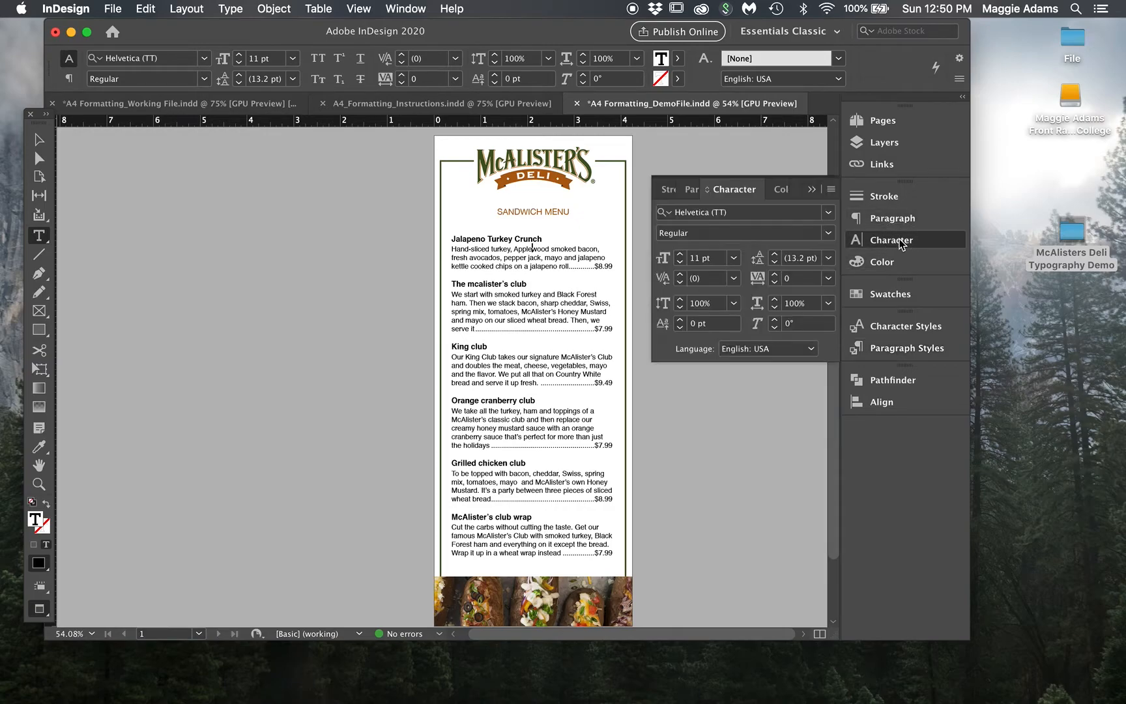
click(679, 276)
click(679, 276)
click(679, 276)
click(679, 275)
click(679, 276)
click(679, 276)
double_click(679, 276)
click(679, 281)
click(679, 281)
click(679, 281)
click(679, 281)
click(679, 282)
click(679, 281)
Set the kerning at the insertion point in "Applewood" to 0 and deselect the text
click(733, 278)
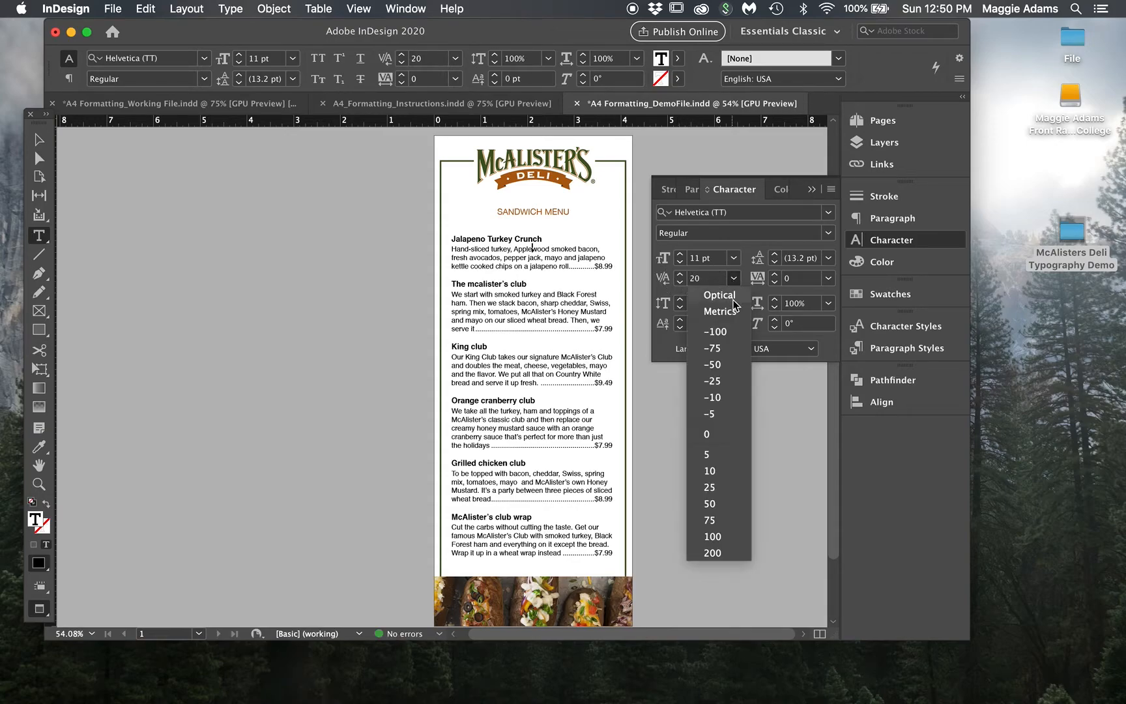
click(731, 441)
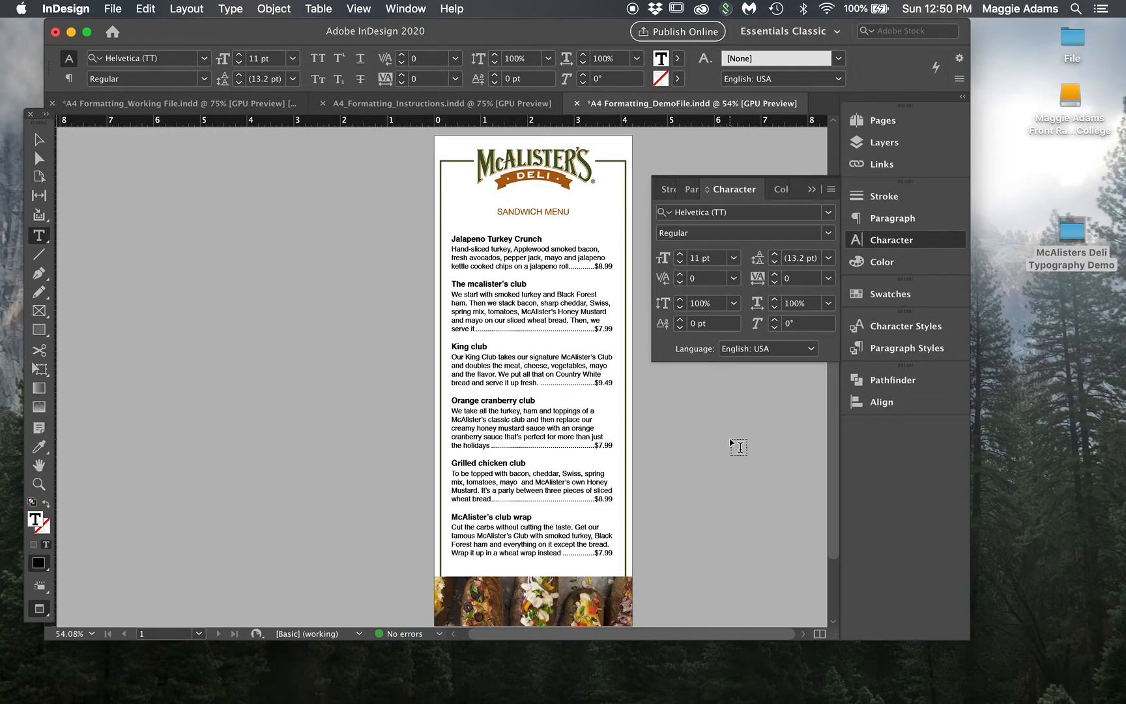
click(928, 237)
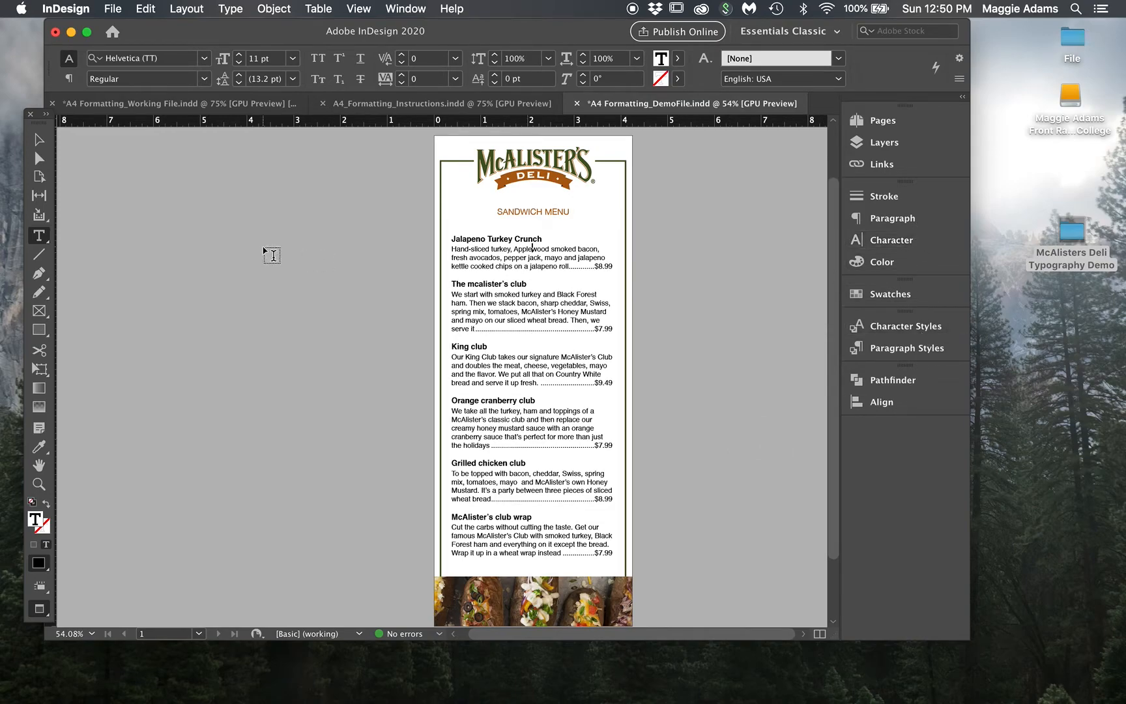
click(38, 139)
click(354, 327)
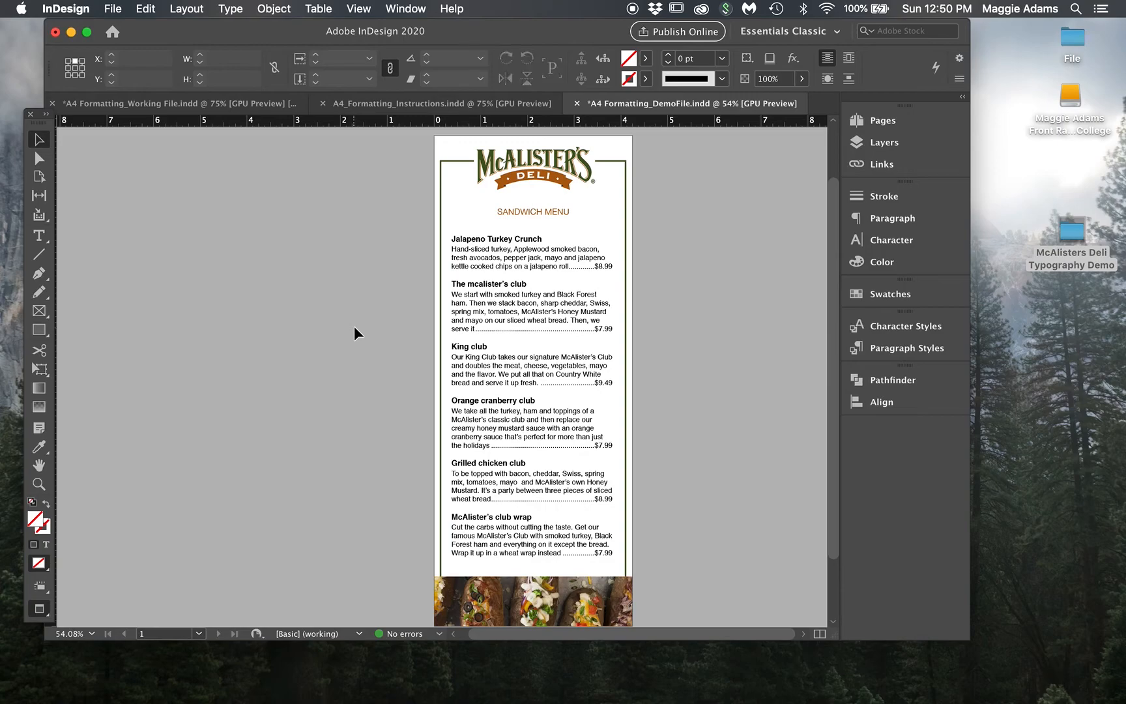
Move the sandwich photo from the pasteboard over the menu page and enlarge it to about 7.31 by 9.75 in
scroll(354, 326, up, 2)
click(690, 223)
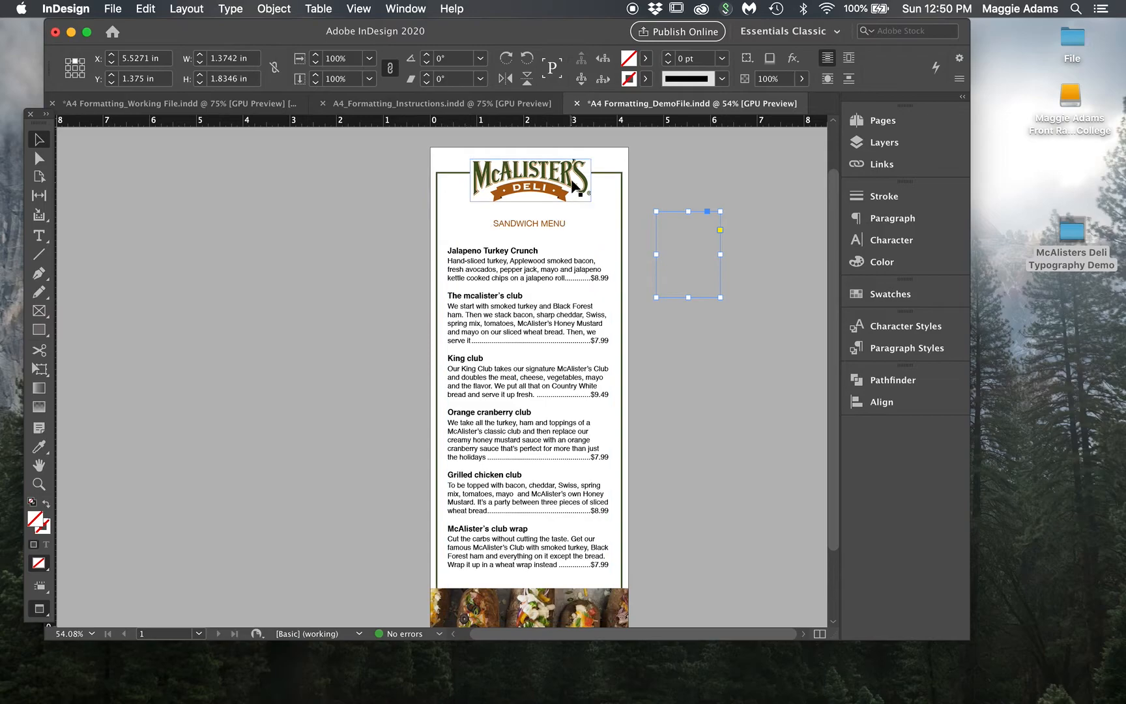
click(570, 185)
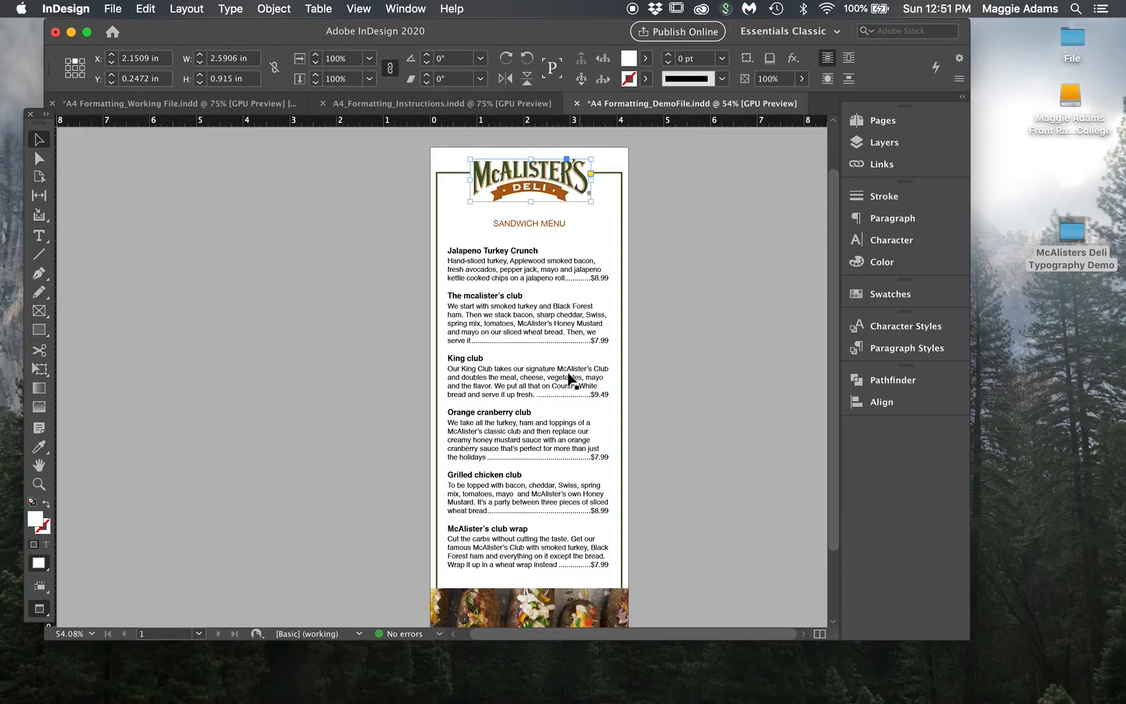
drag(692, 246, 716, 141)
drag(715, 531, 767, 596)
drag(574, 484, 540, 482)
Set the document's display performance to Typical Display
click(359, 8)
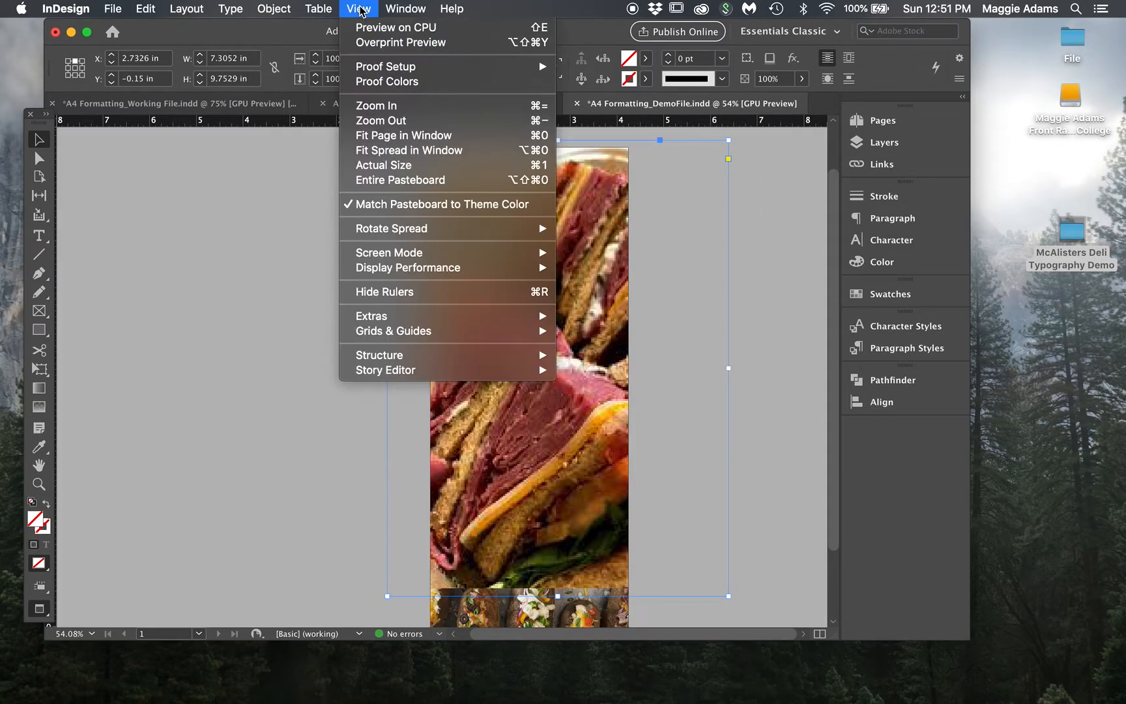
mouse_move(449, 268)
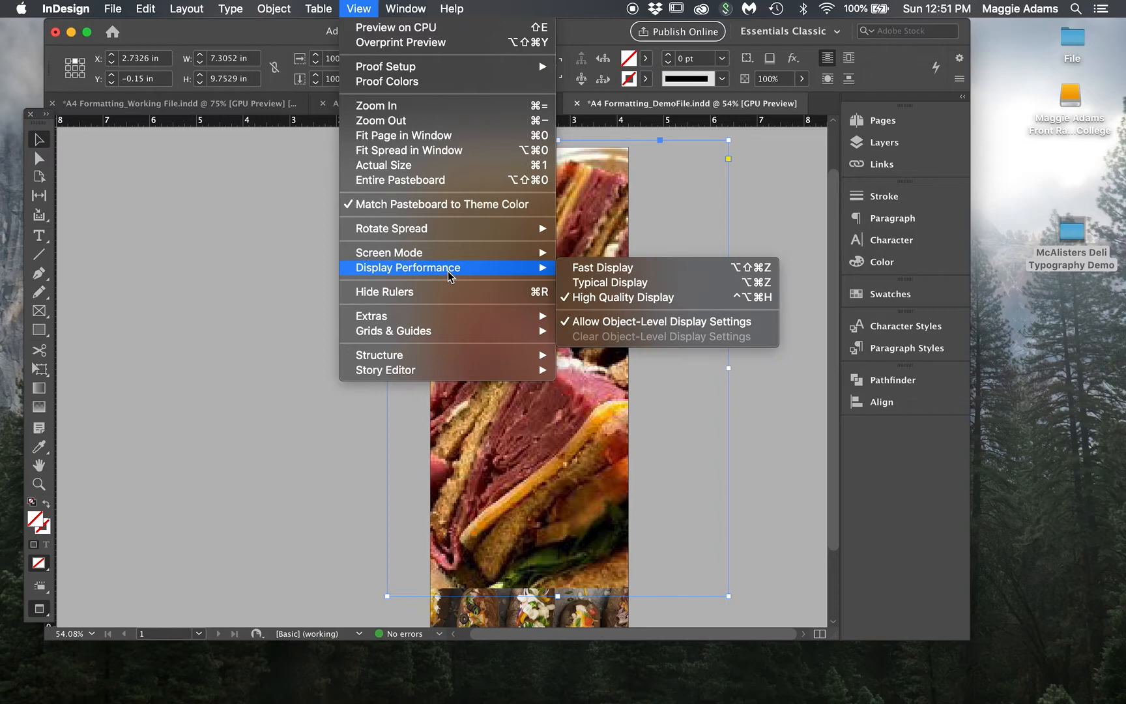
click(606, 287)
Shift the sandwich photo to about X 2.59 in and send it behind the menu content
drag(564, 374, 557, 372)
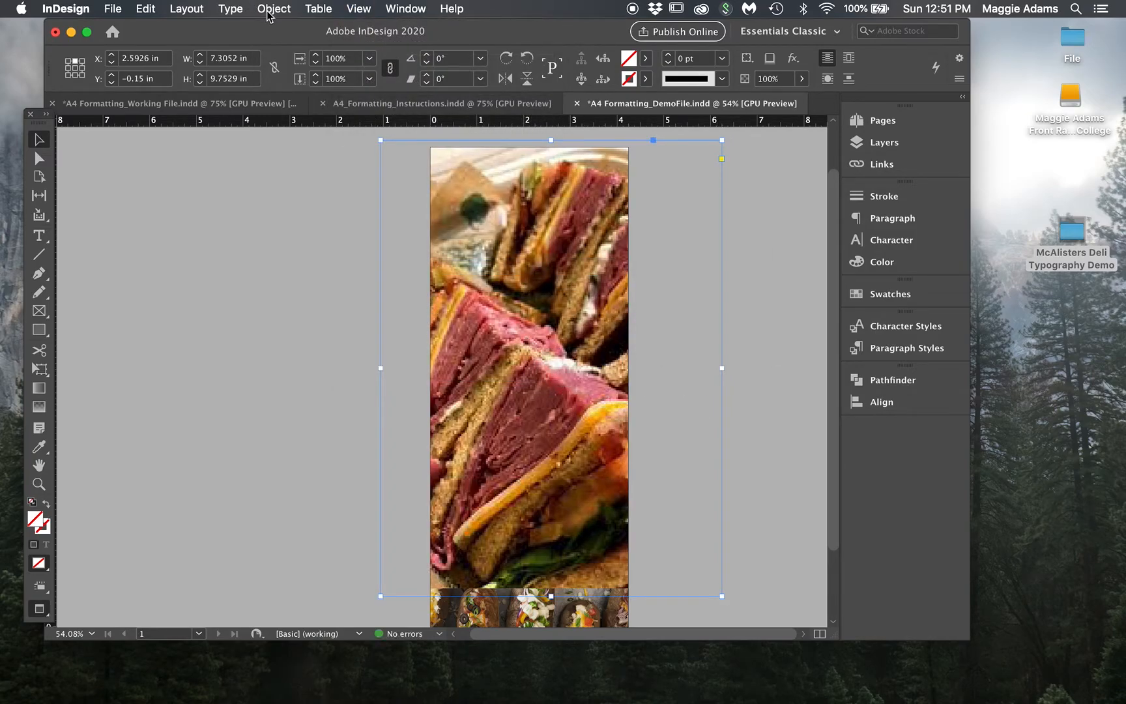
click(273, 8)
mouse_move(293, 58)
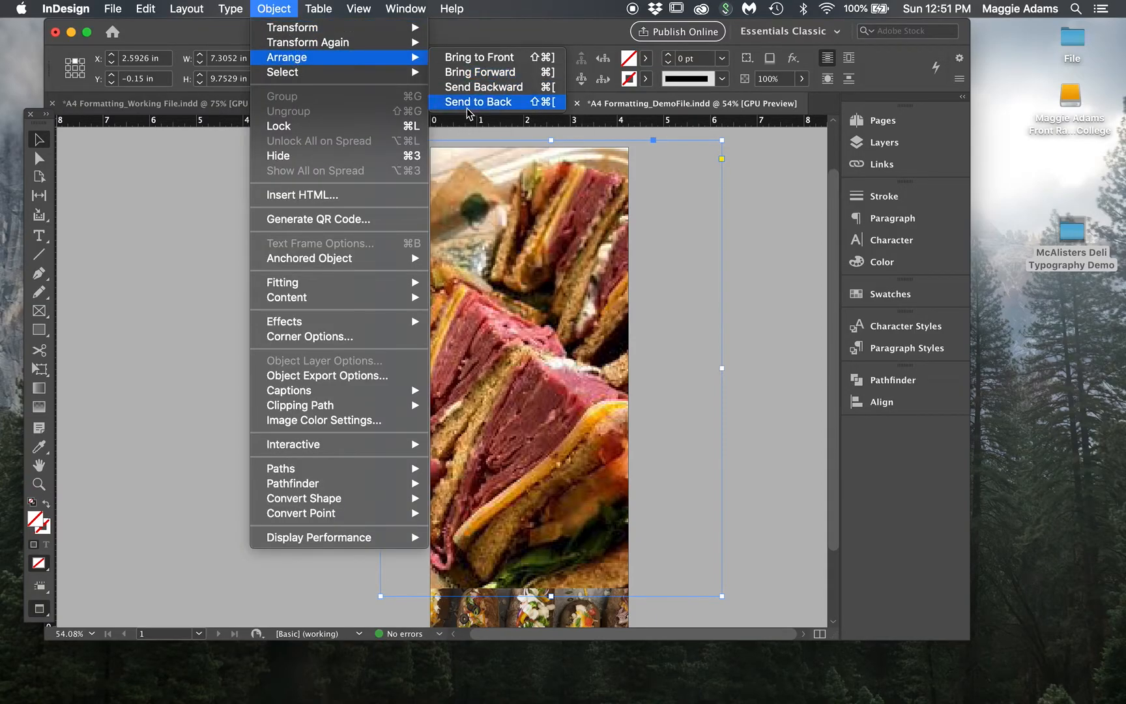
click(469, 87)
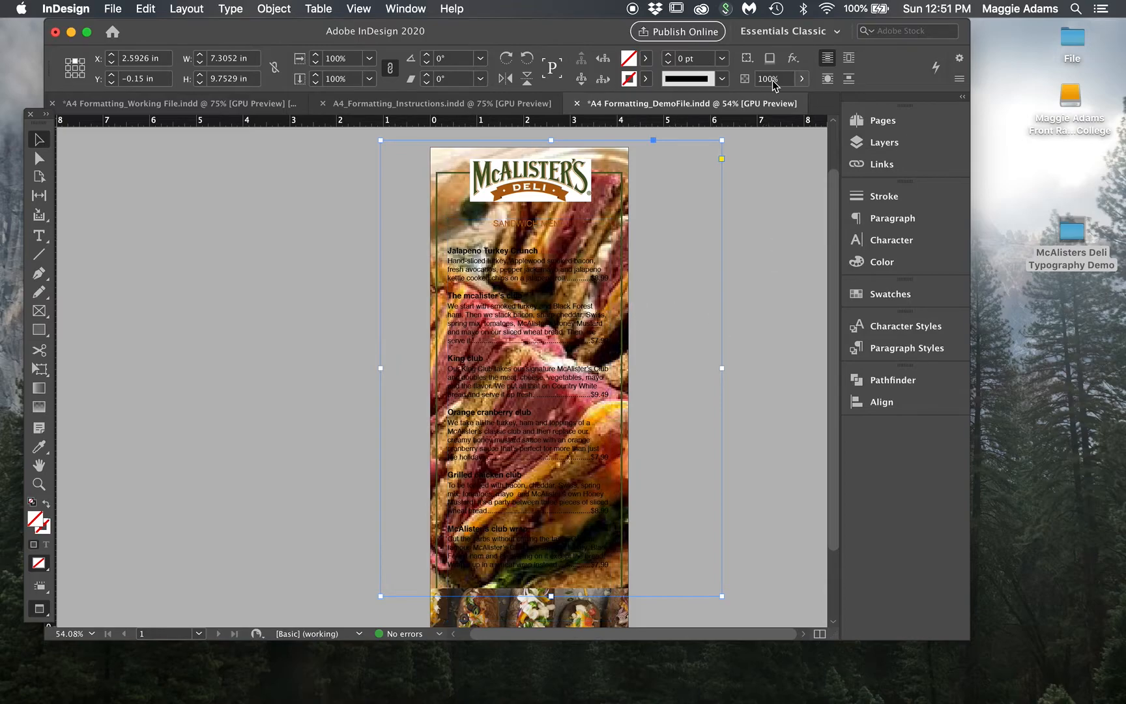
Reduce the sandwich photo's opacity to 12% and deselect it
click(802, 78)
drag(803, 100, 729, 99)
click(651, 191)
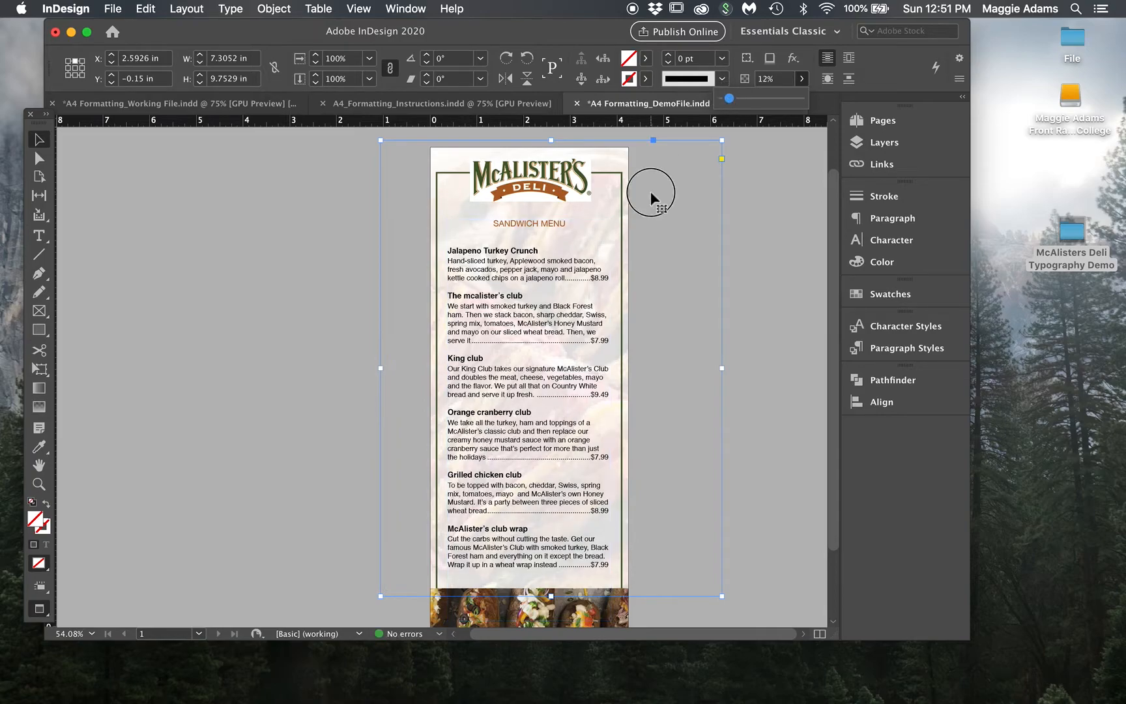
click(736, 150)
Scale the faded sandwich photo down to about 5.78 by 7.71 in behind the menu items
click(582, 186)
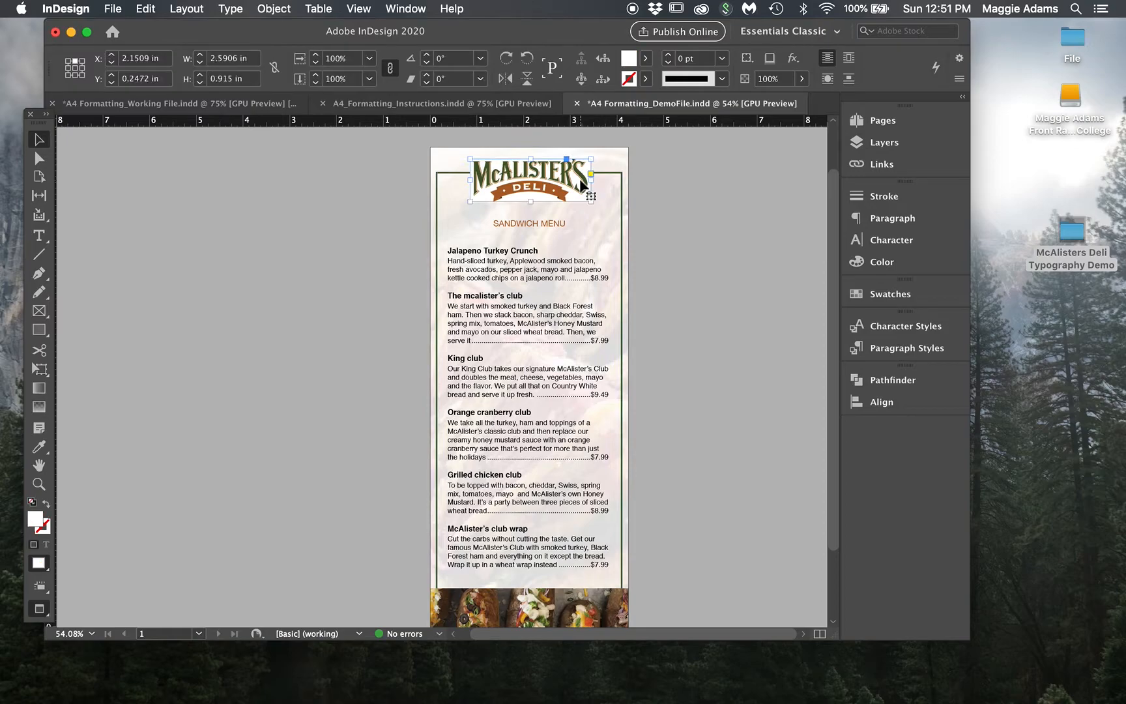
click(654, 188)
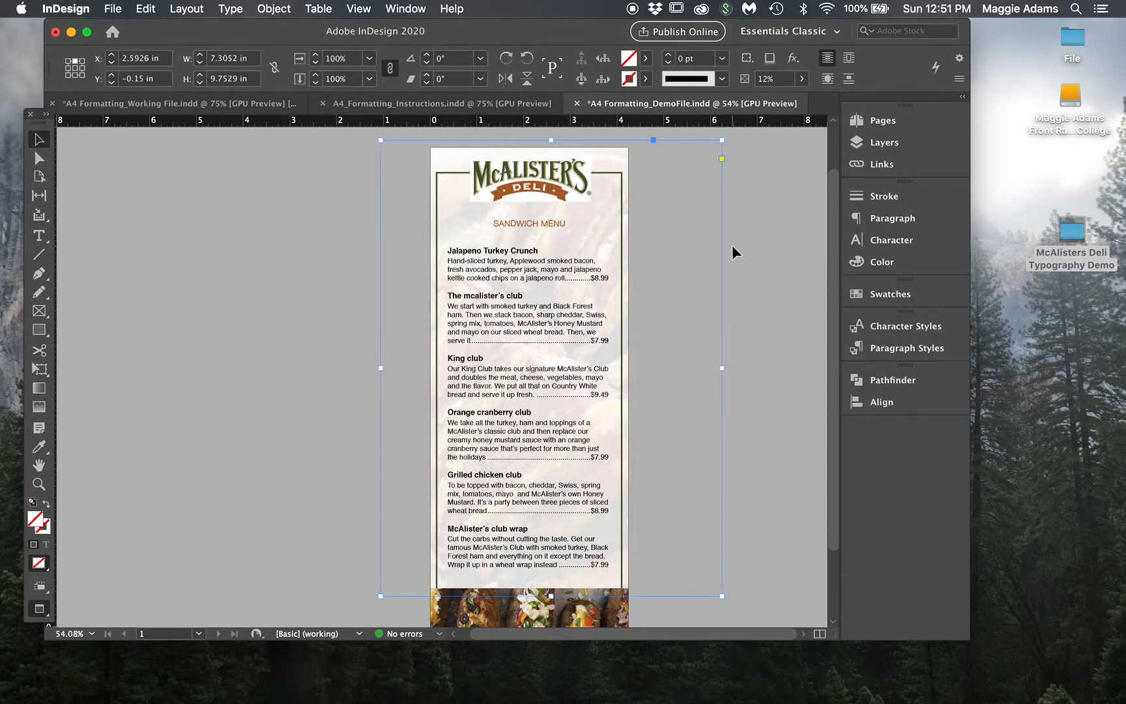
drag(721, 140, 647, 228)
click(663, 176)
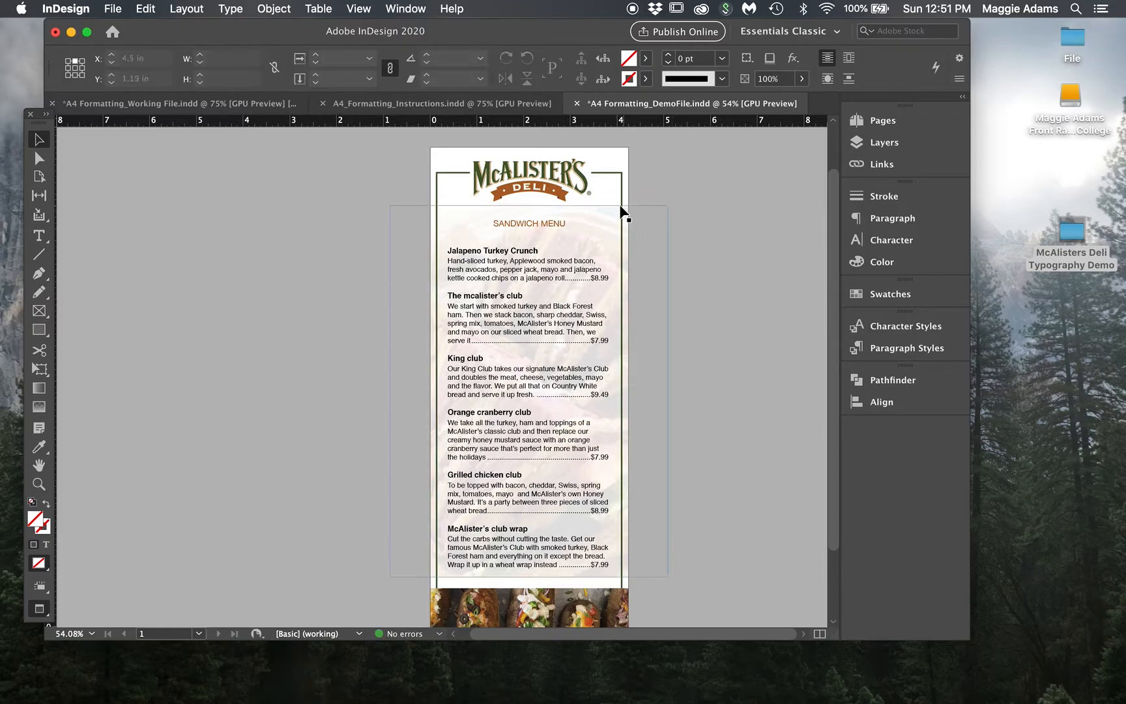
click(668, 214)
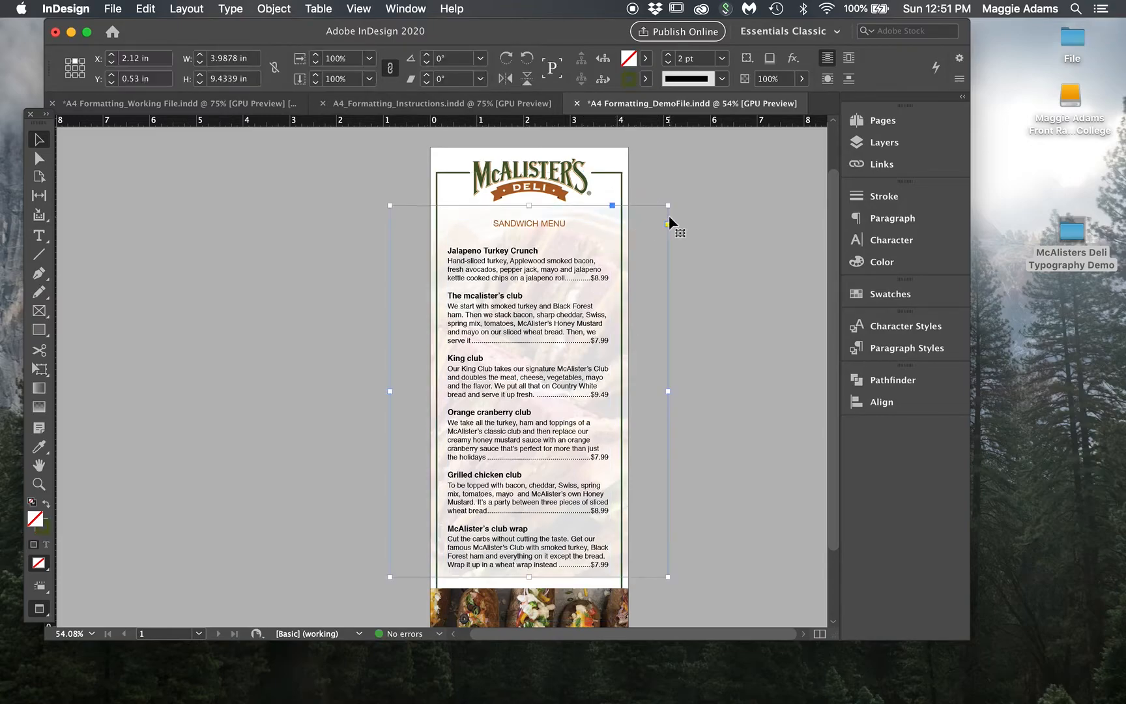
drag(670, 206, 663, 216)
click(722, 298)
Delete the faded sandwich photo and nudge the McAlister's Deli logo down to Y 0.3028 in
drag(636, 327, 635, 344)
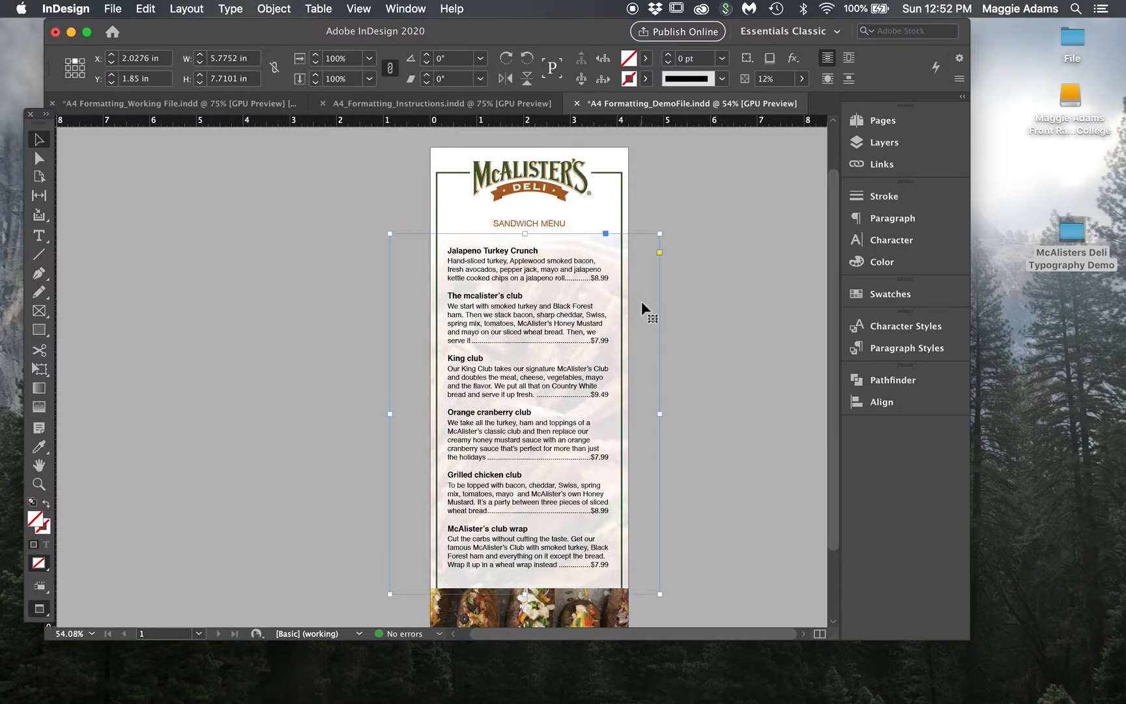
key(Delete)
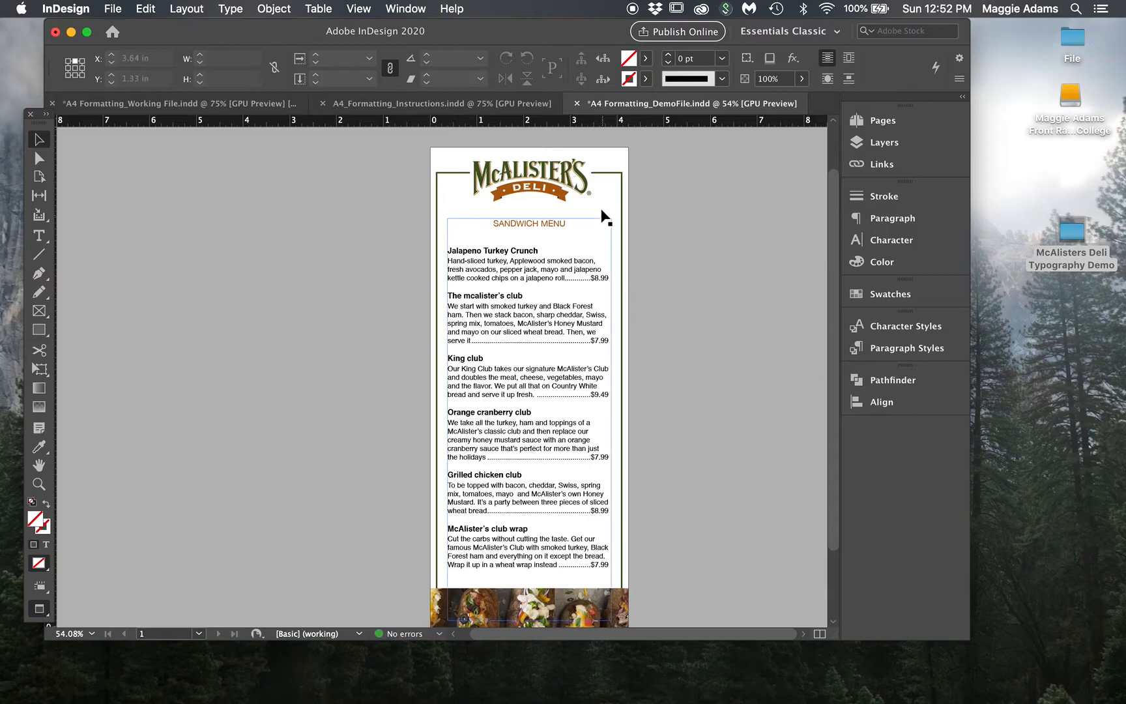
click(578, 180)
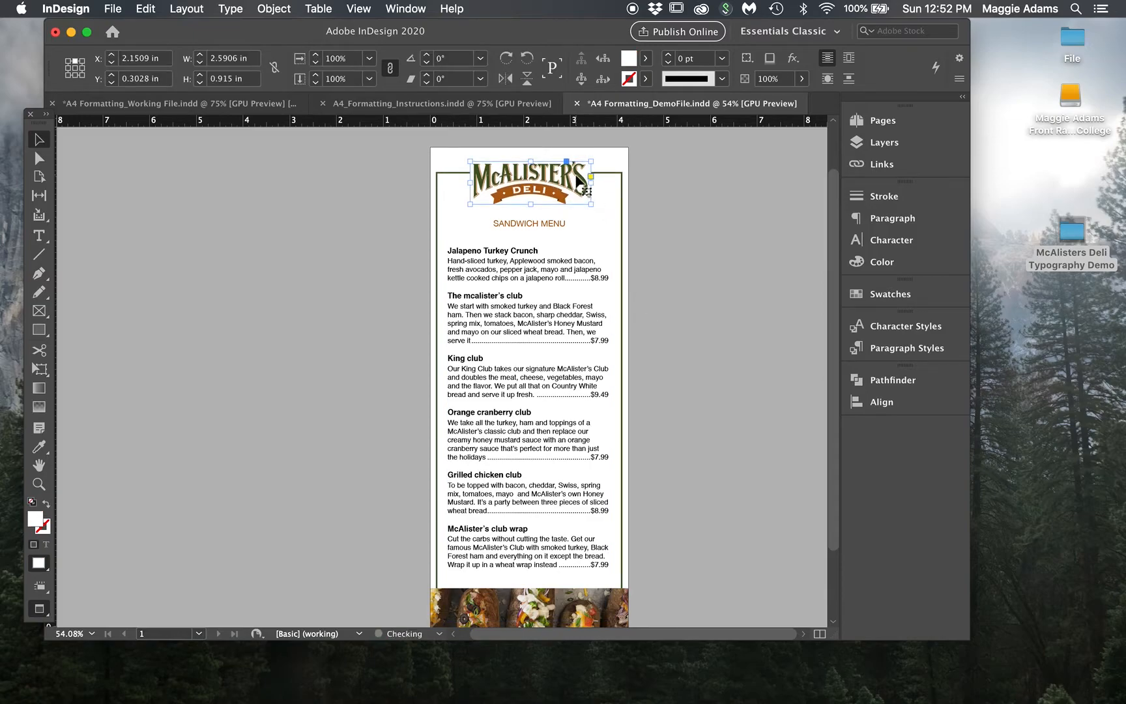
click(655, 202)
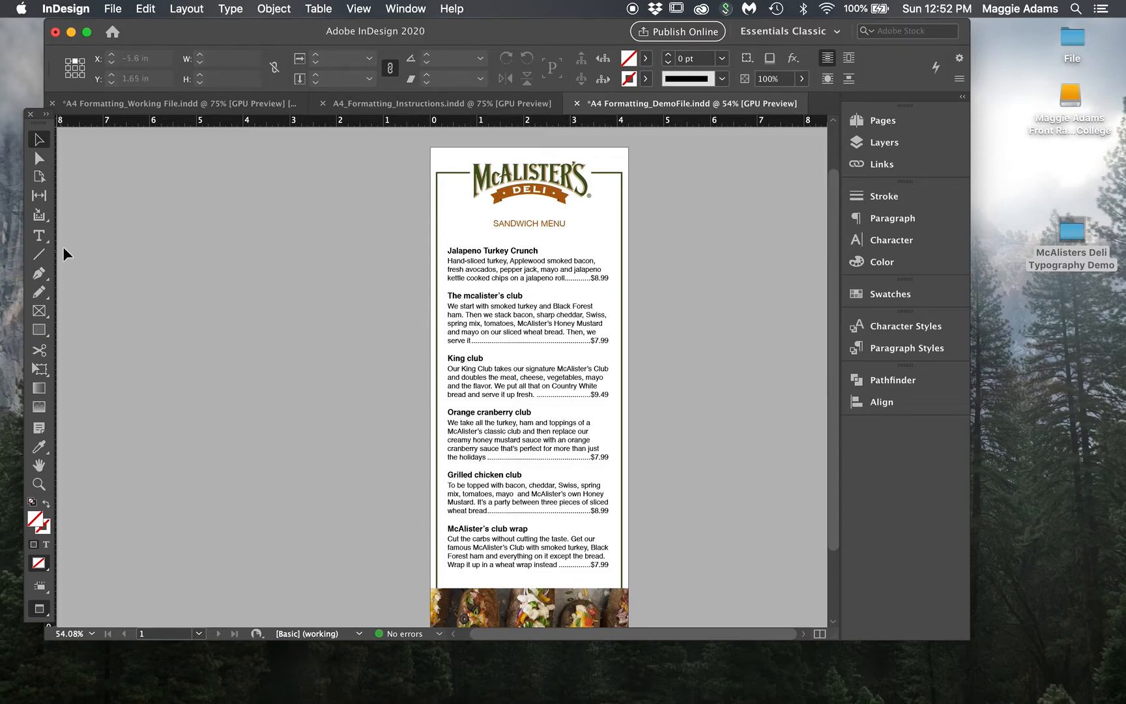
Turn off the page preview so frames, guides and font highlighting are shown, and look over the menu
click(46, 610)
click(112, 506)
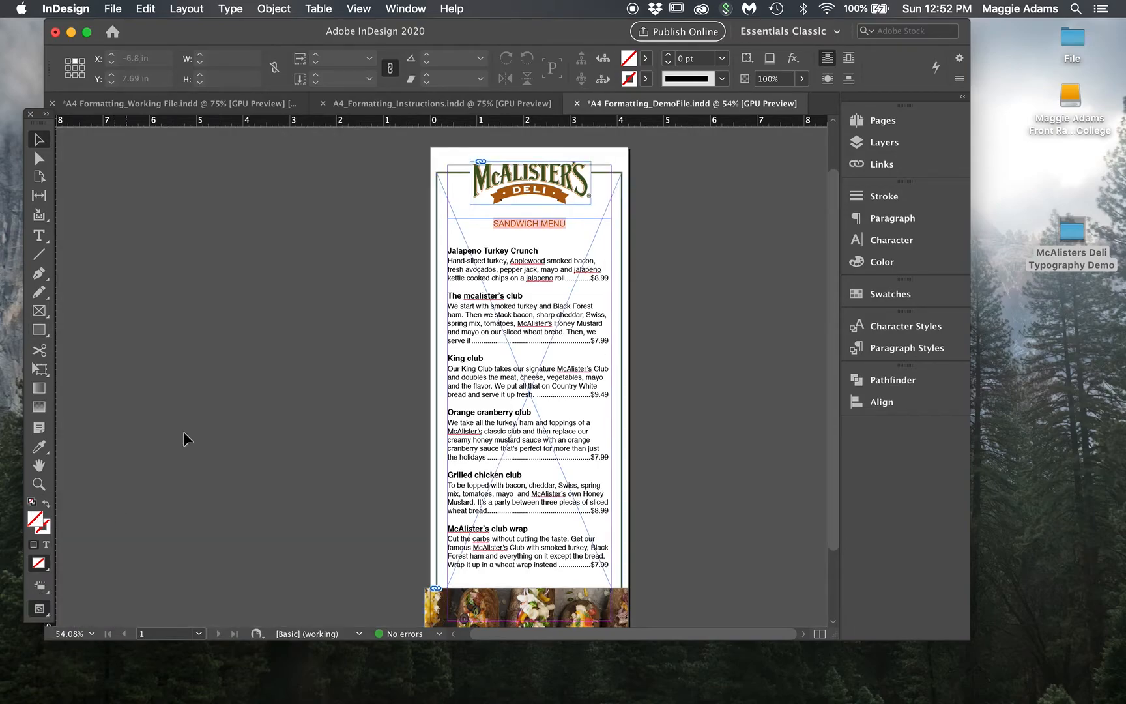
scroll(276, 392, up, 3)
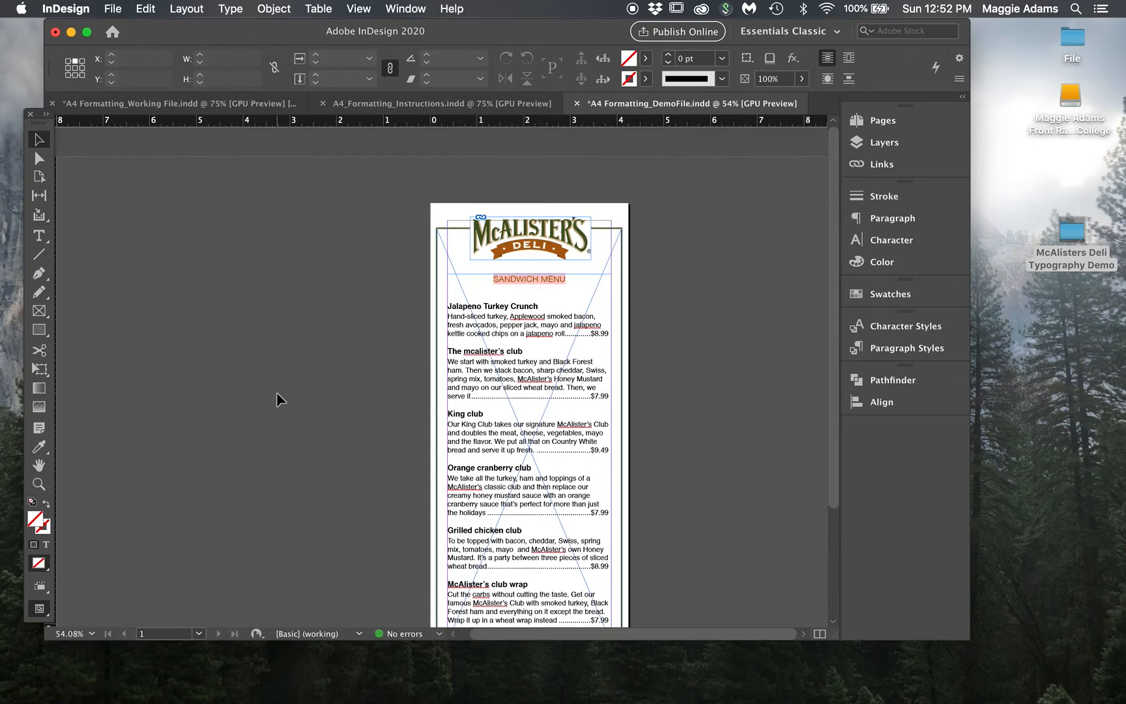
scroll(277, 391, down, 3)
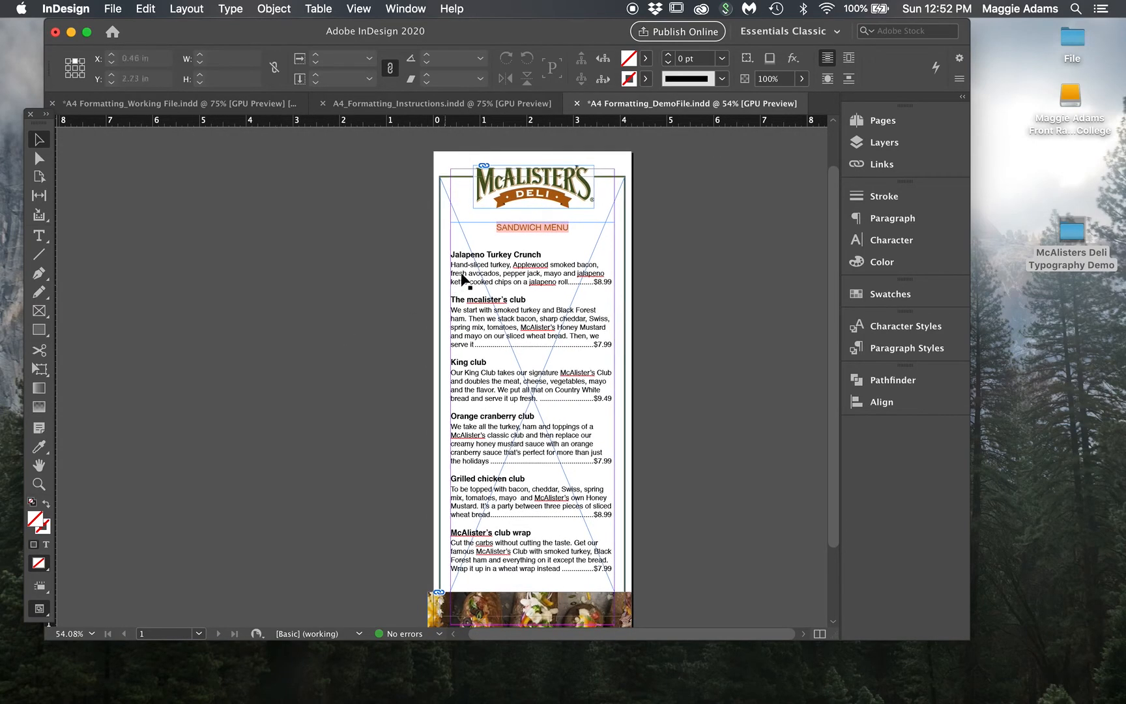
Reapply the Helvetica Neue (TT) font to the SANDWICH MENU heading
triple_click(510, 226)
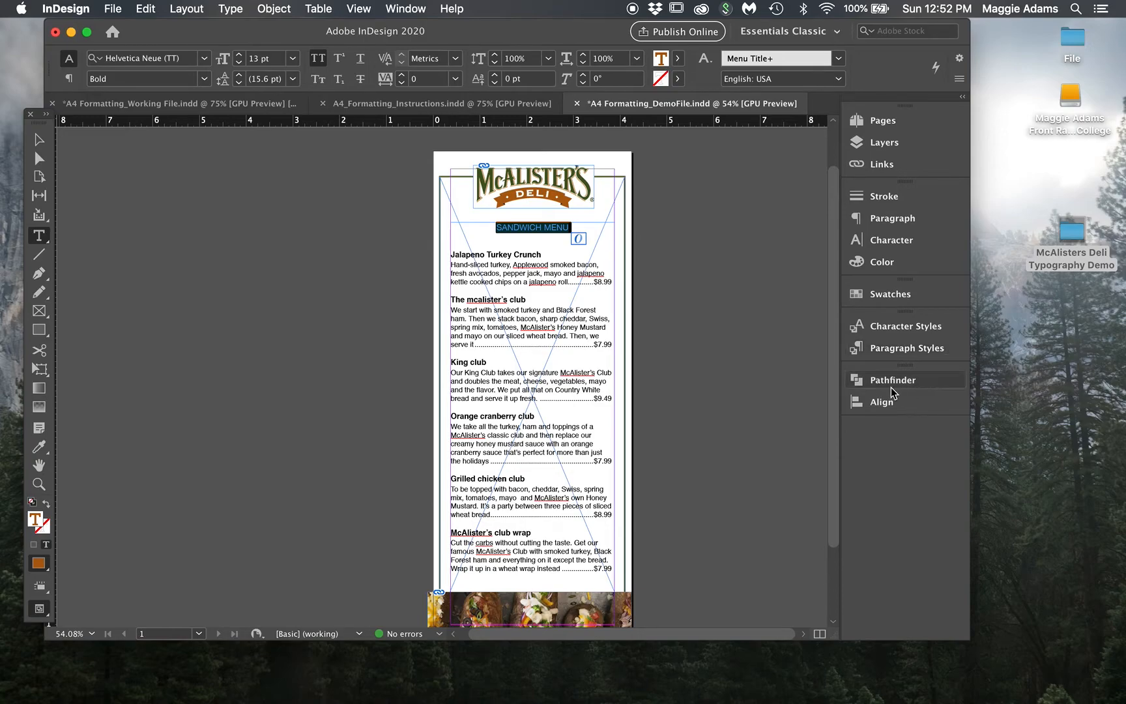
click(204, 58)
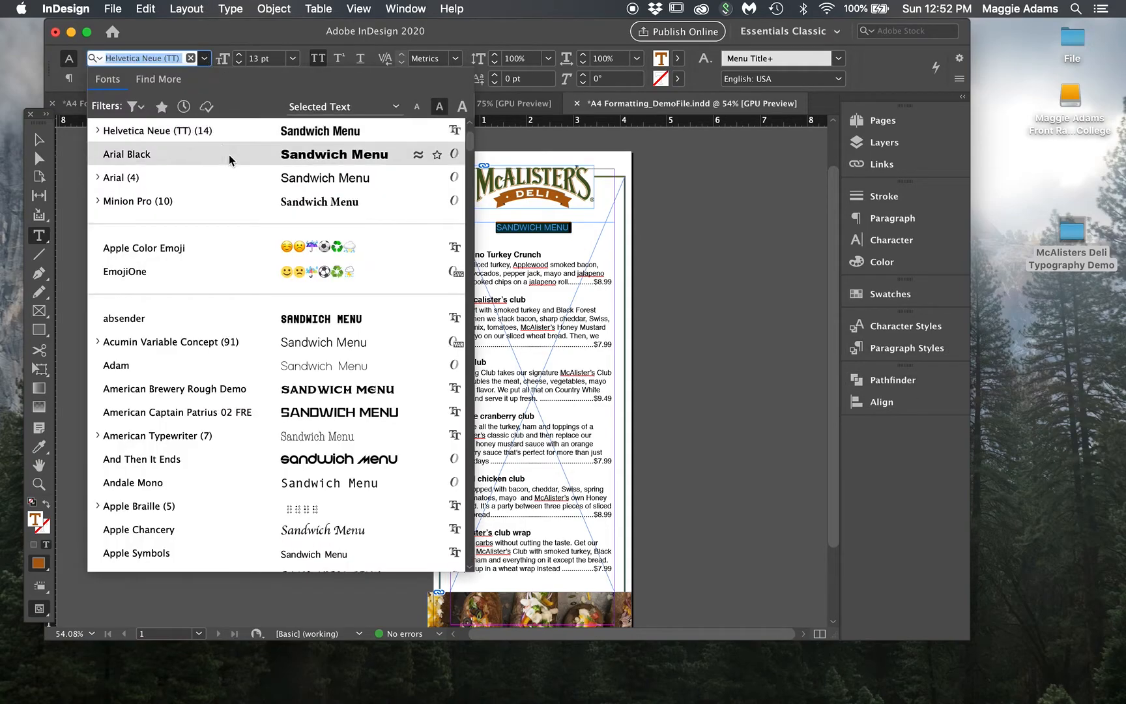
click(223, 131)
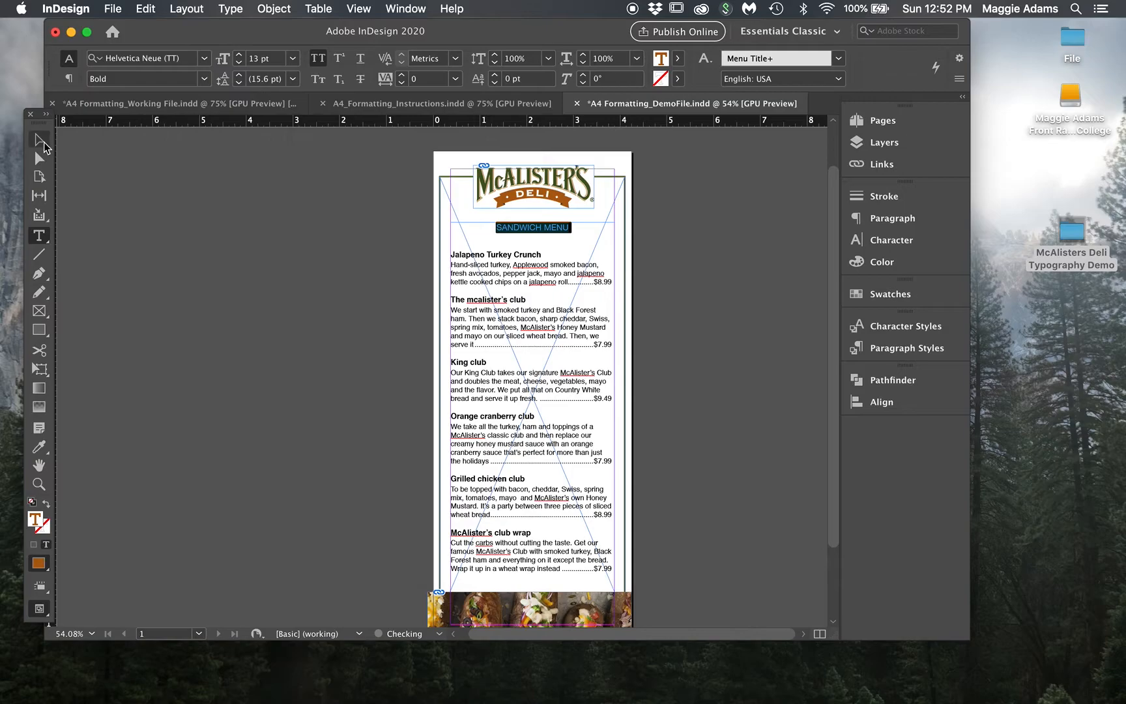
Deselect the SANDWICH MENU text and open the Glyphs window, moved and narrowed so it sits beside the menu page
click(40, 140)
click(199, 224)
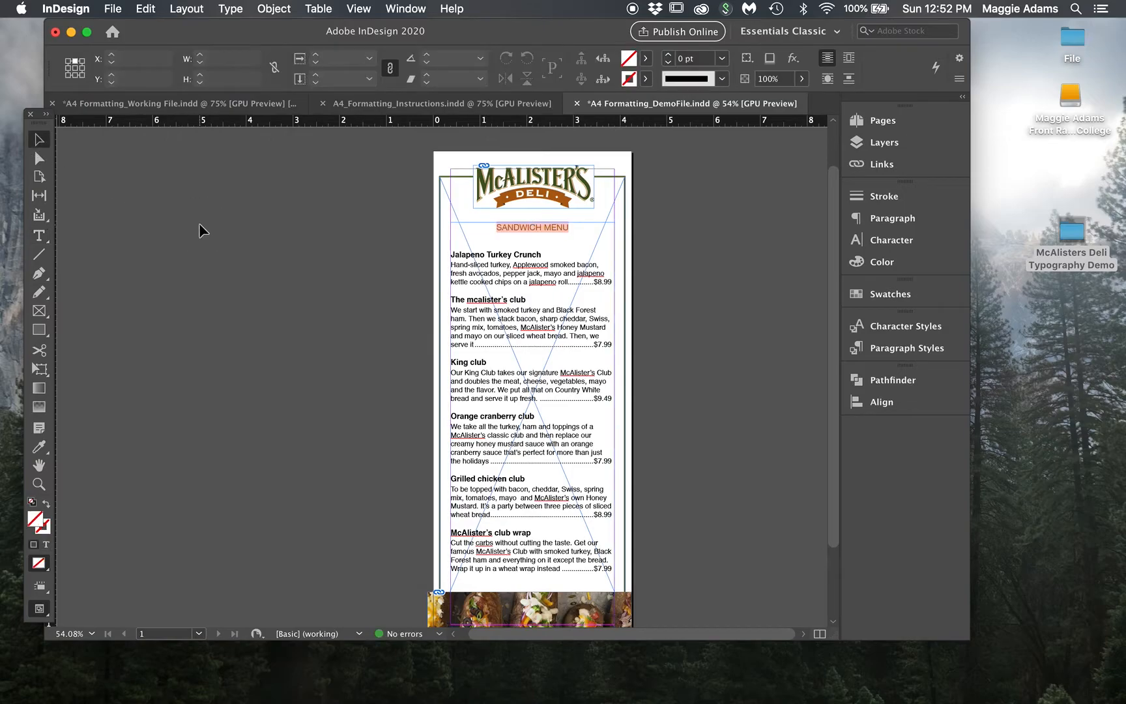
click(232, 8)
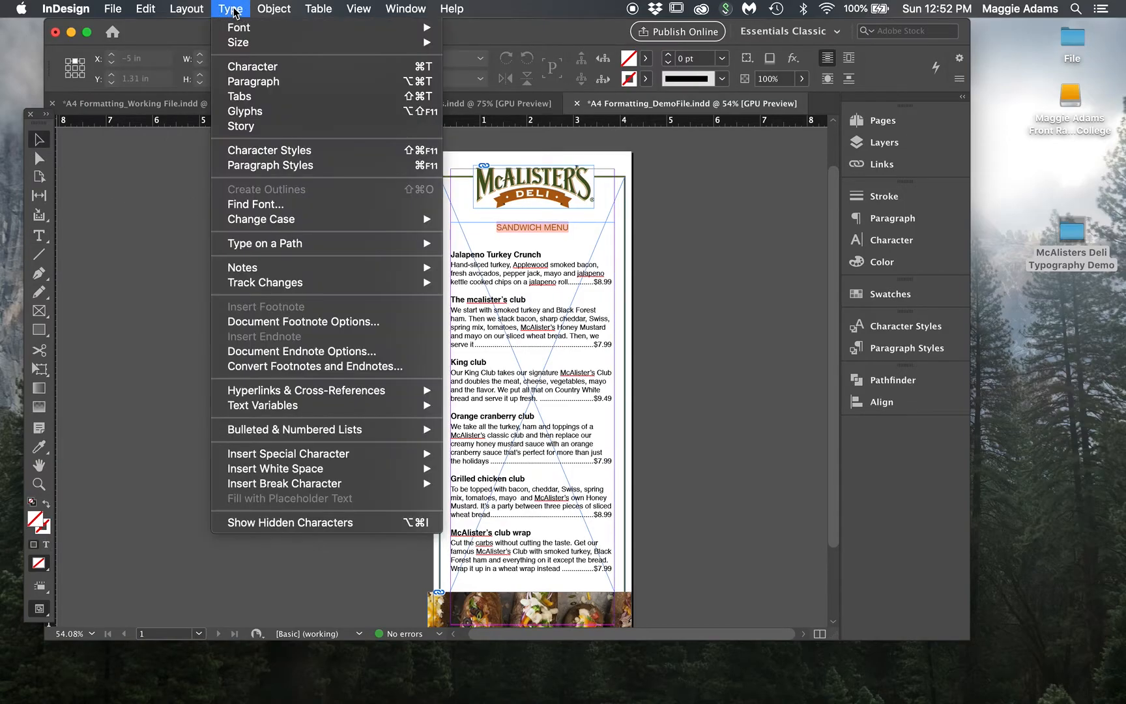
click(247, 111)
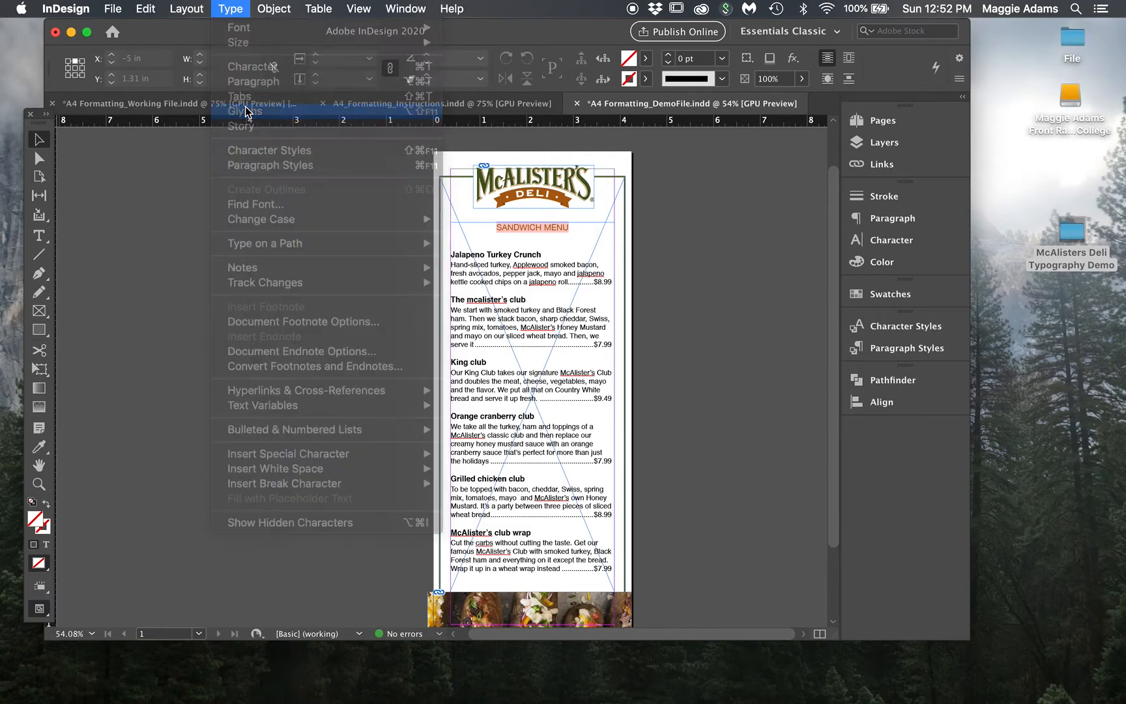
drag(723, 252, 375, 113)
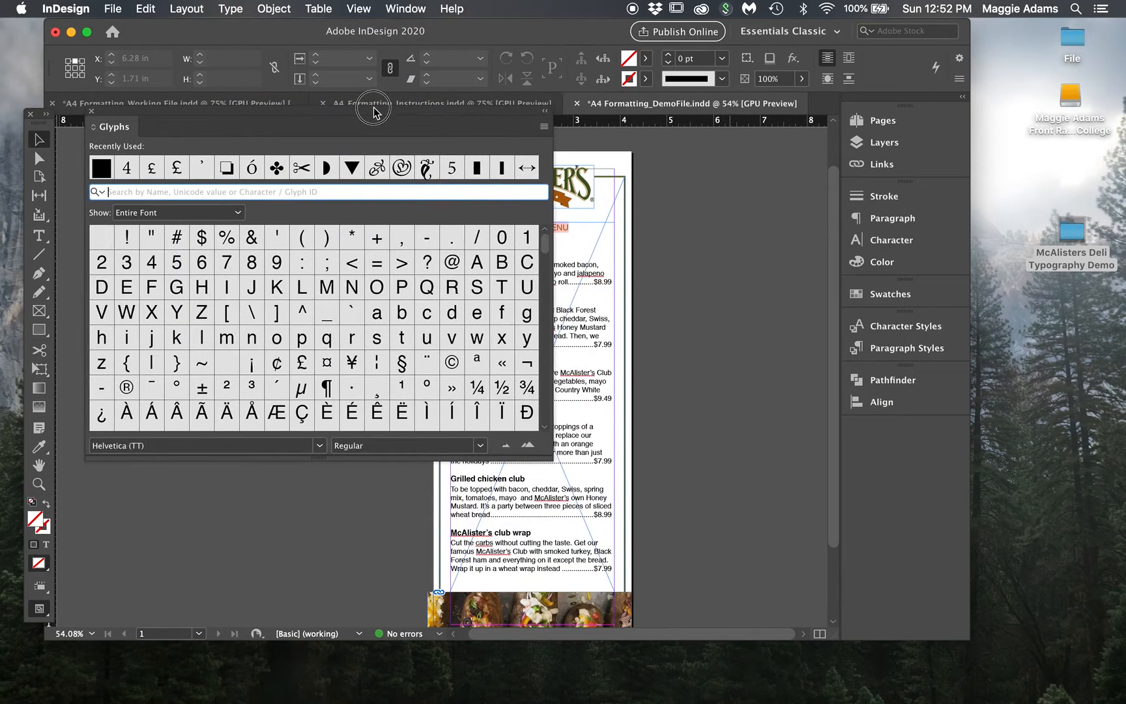
drag(551, 459, 410, 561)
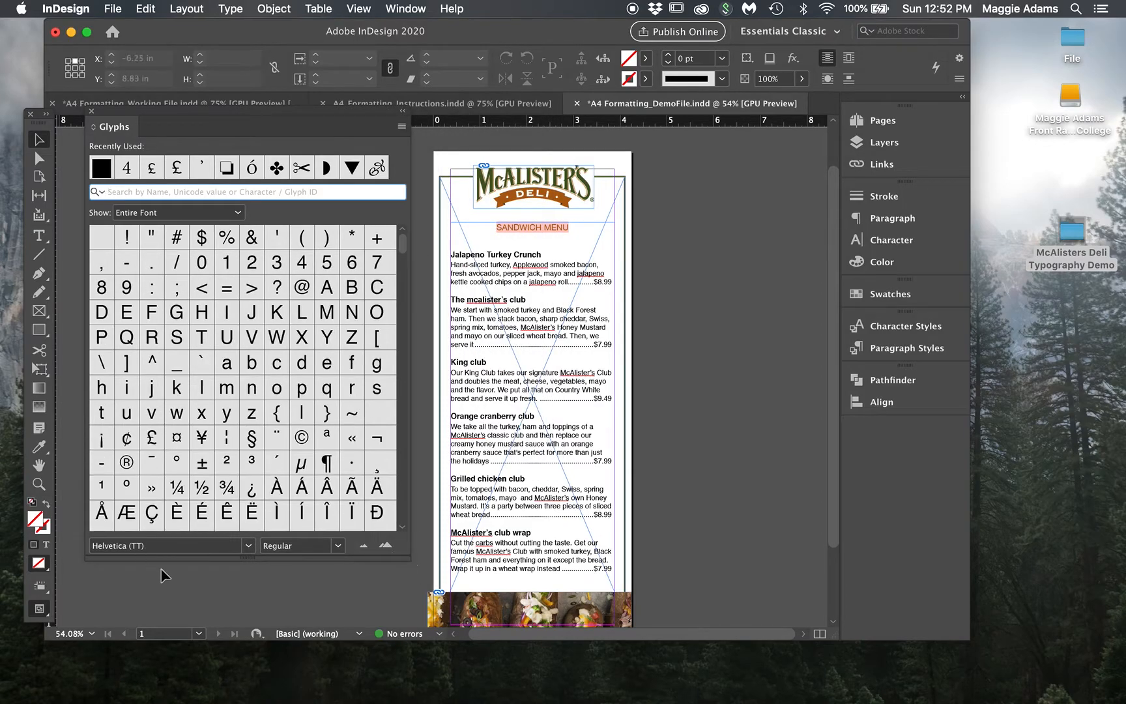
Switch the glyph set to the Wingdings font and look through its symbols
click(249, 546)
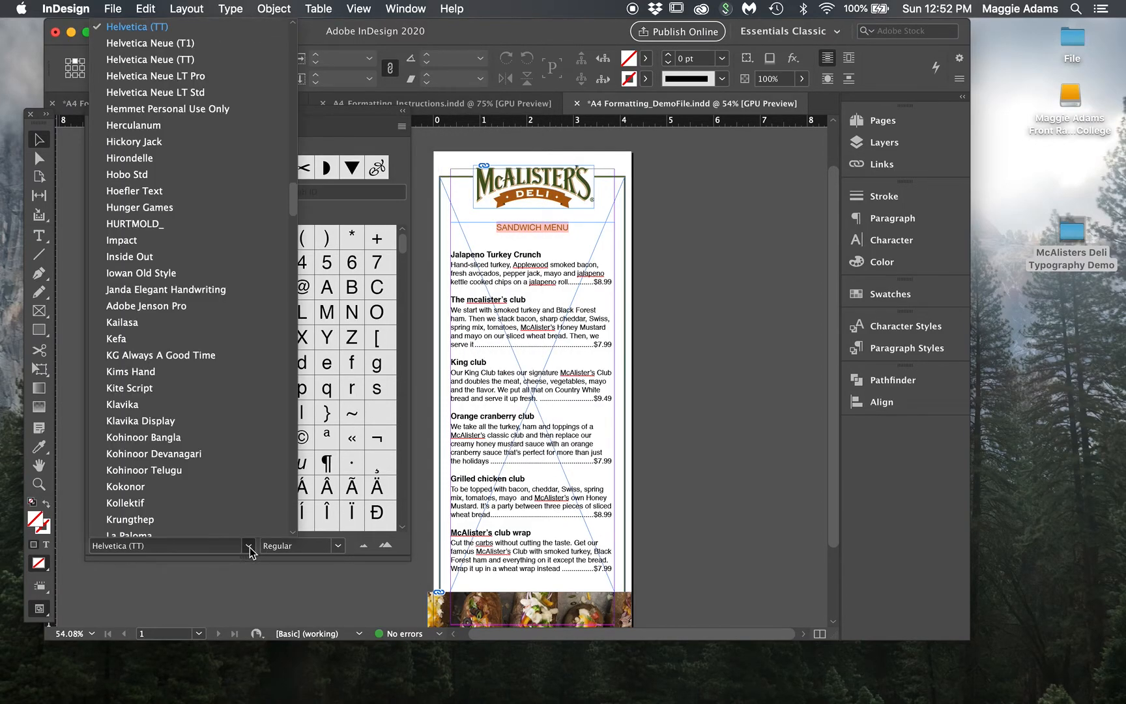
scroll(181, 163, down, 20)
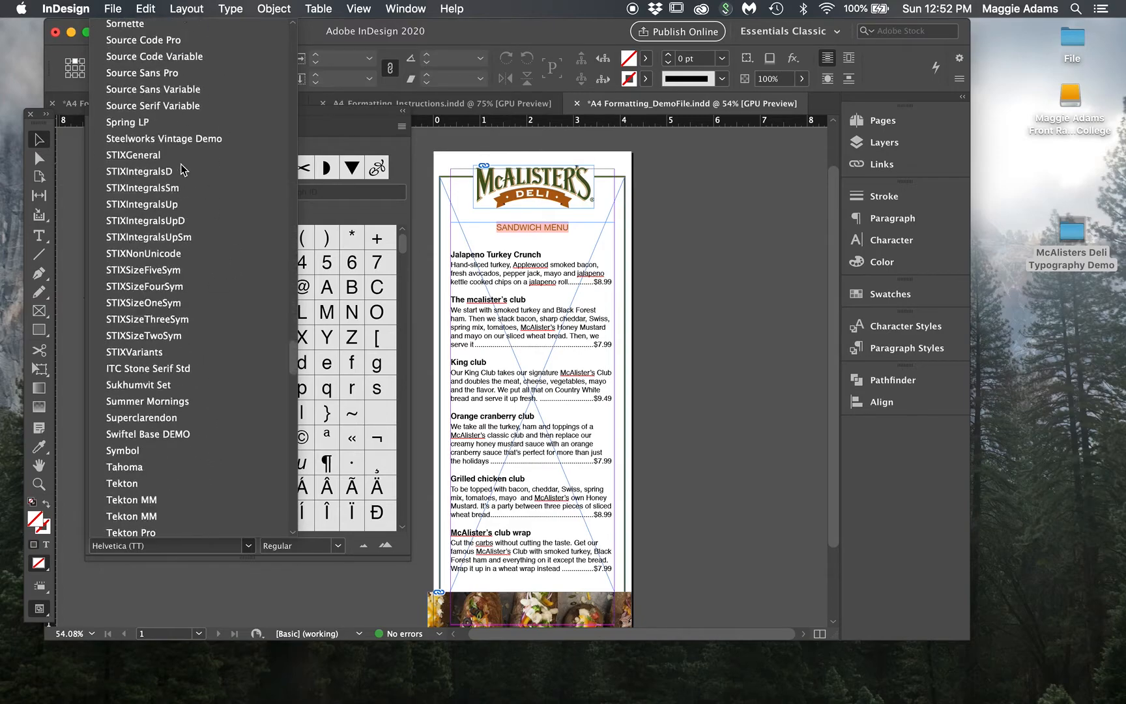
scroll(180, 169, down, 5)
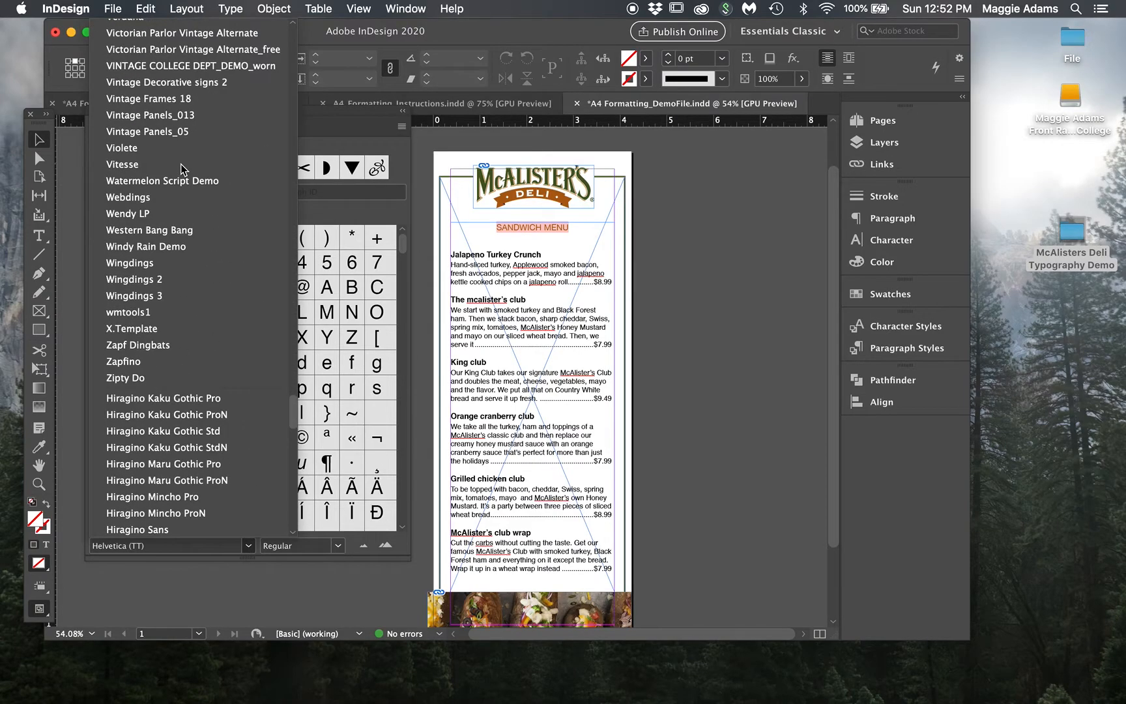
click(147, 263)
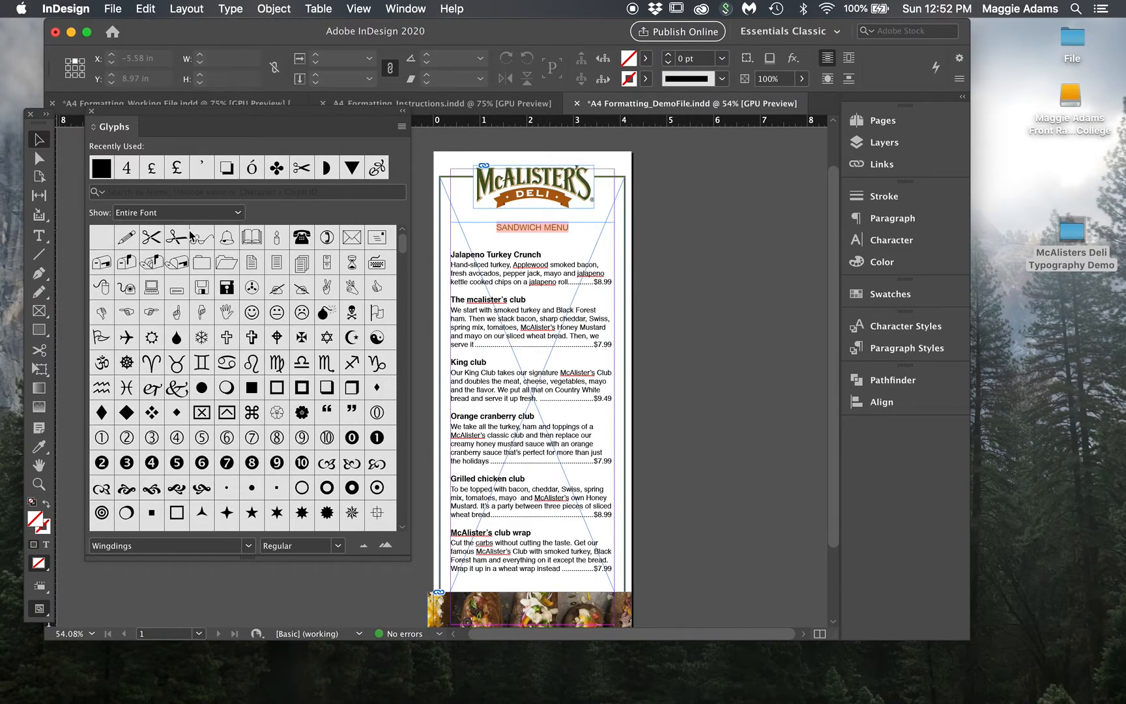
scroll(282, 509, down, 5)
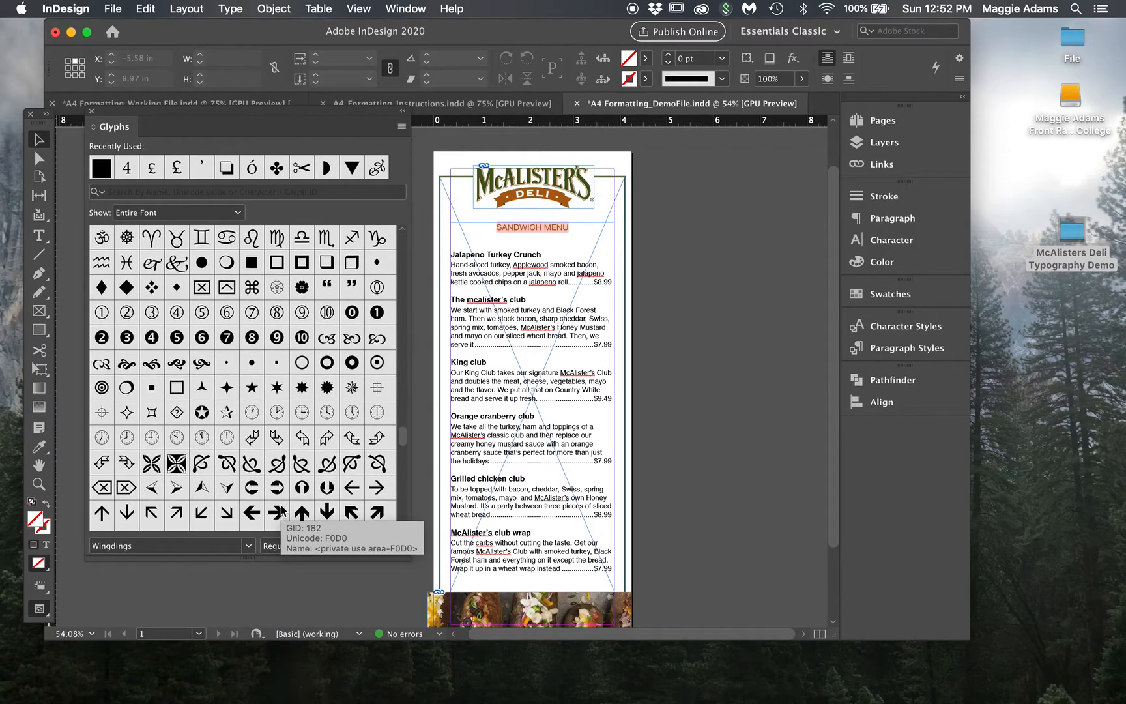
scroll(339, 338, down, 2)
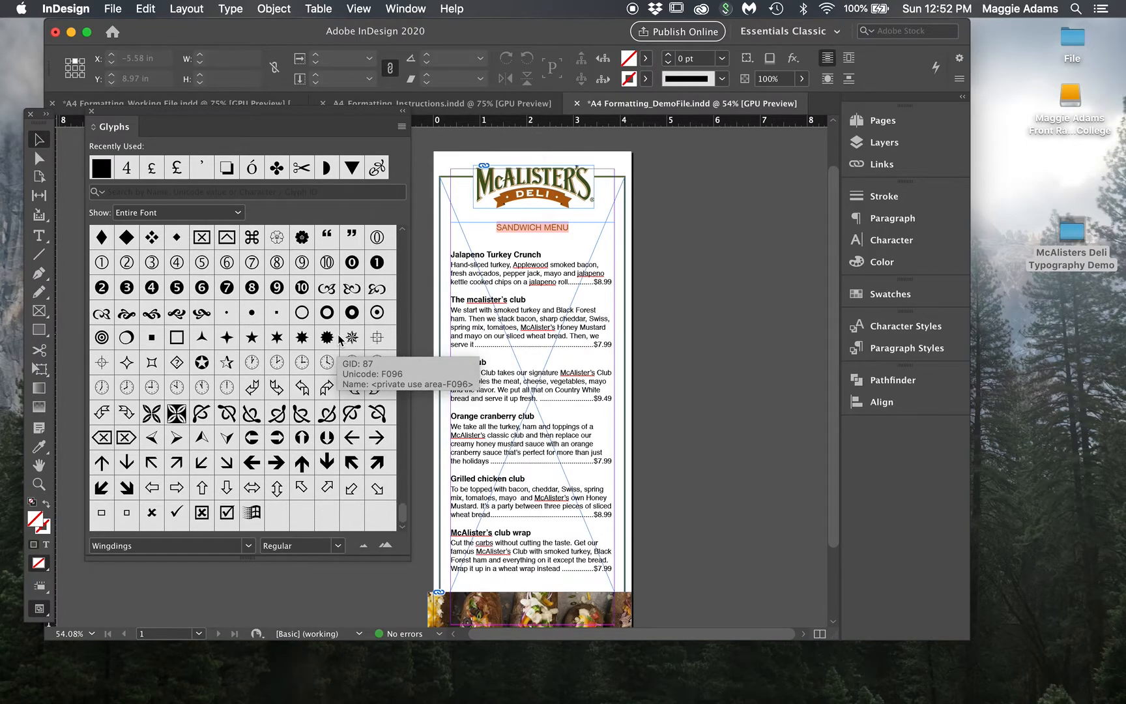
scroll(338, 339, up, 7)
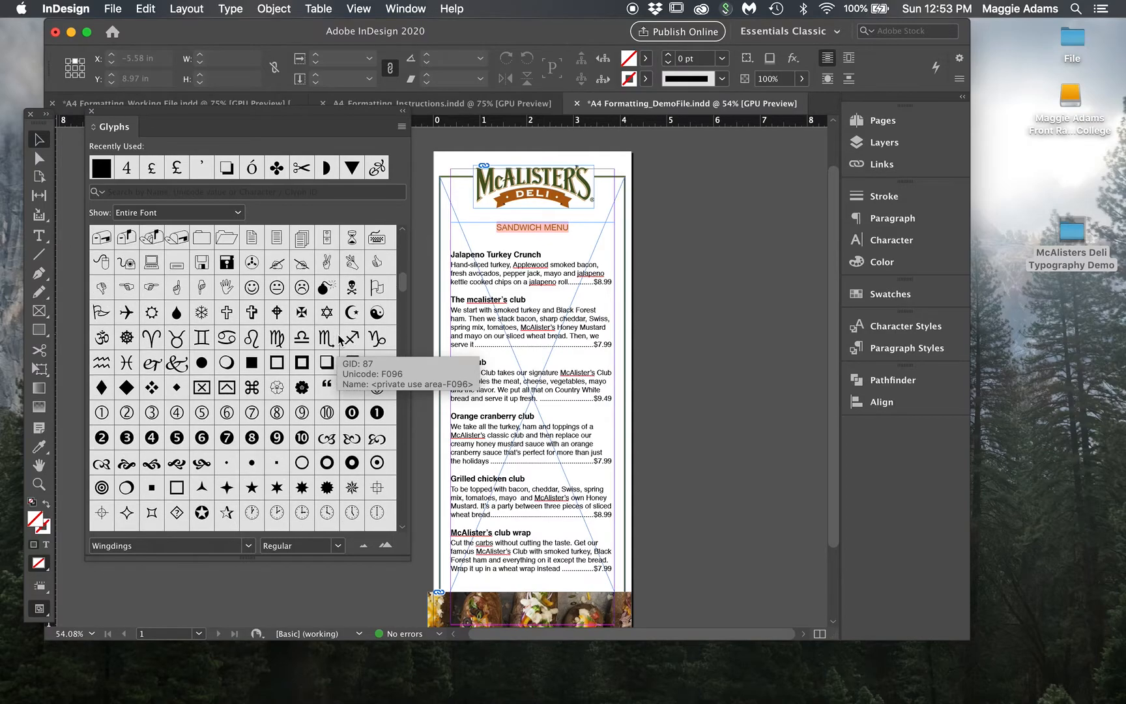
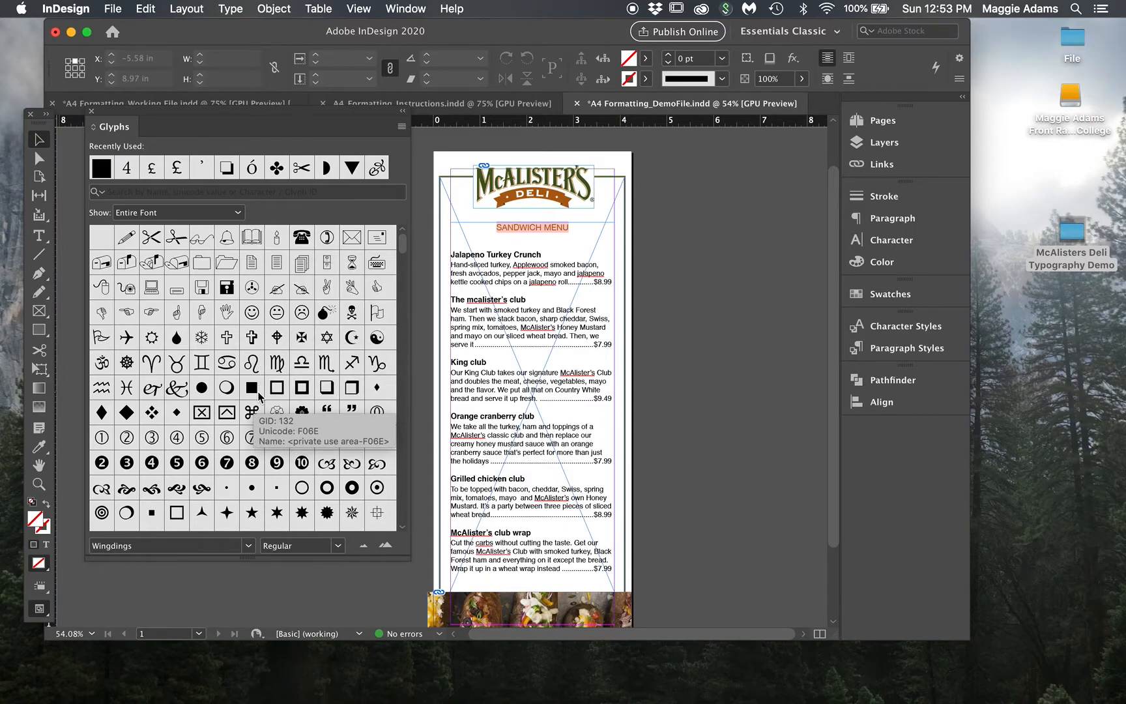
Create a small text frame on the pasteboard beside the menu and insert the Wingdings solid narrow diamond glyph in it
click(101, 416)
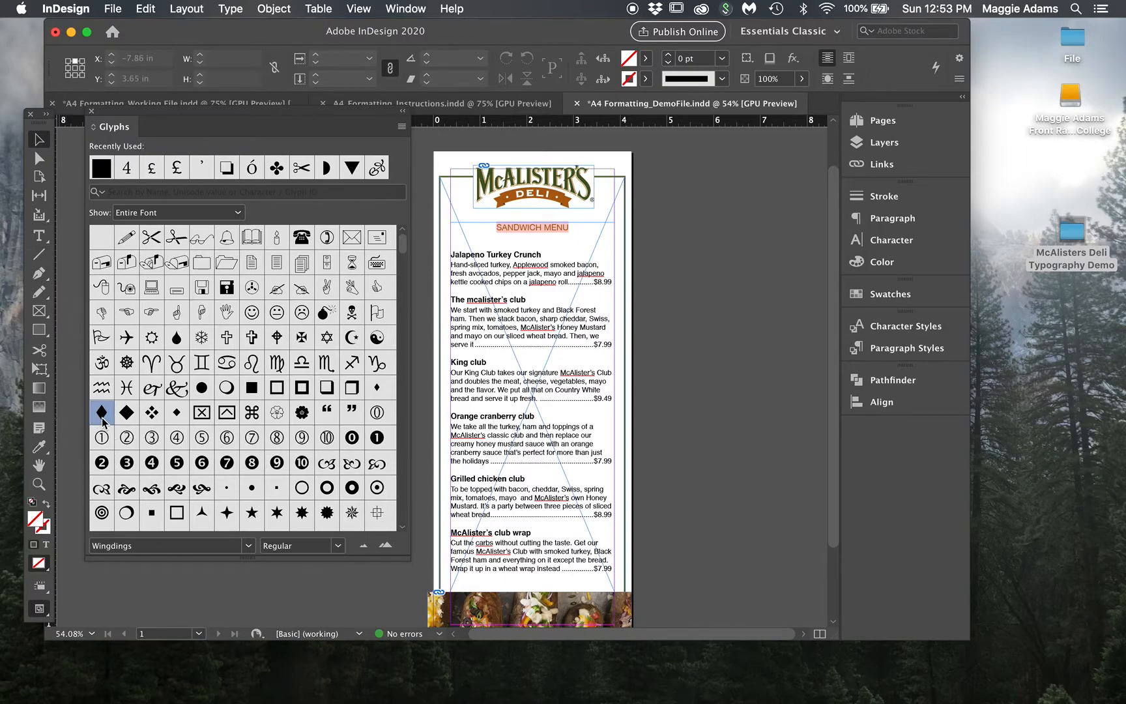
double_click(102, 417)
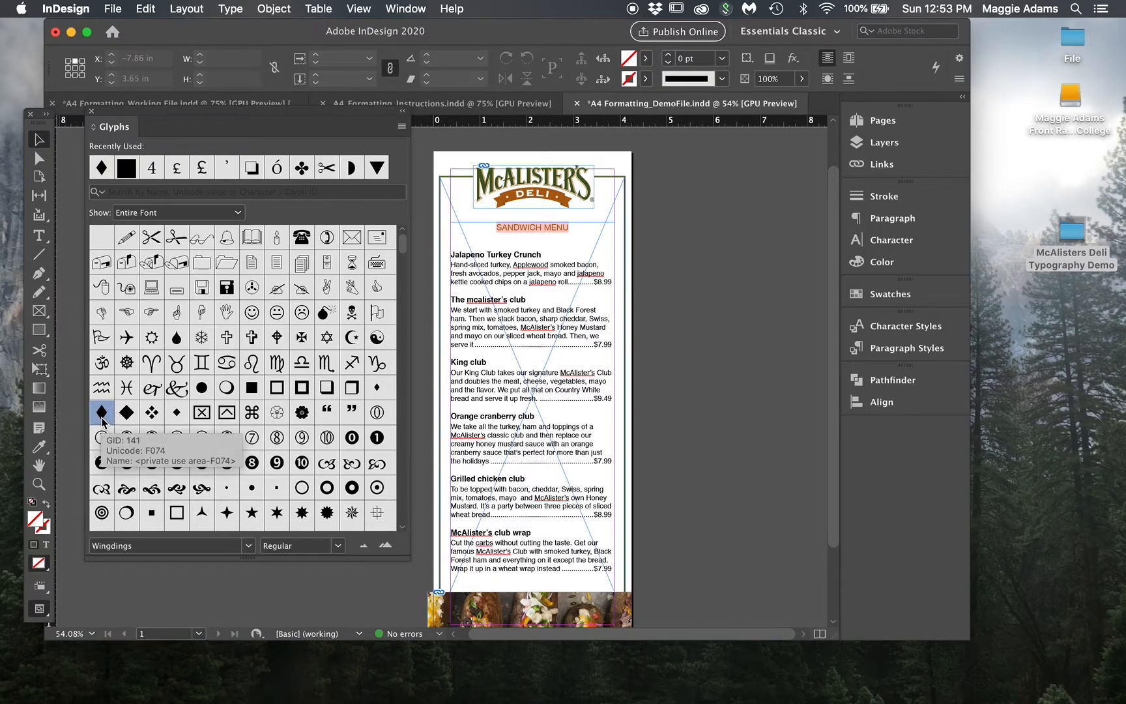
click(39, 235)
drag(666, 309, 718, 360)
double_click(103, 412)
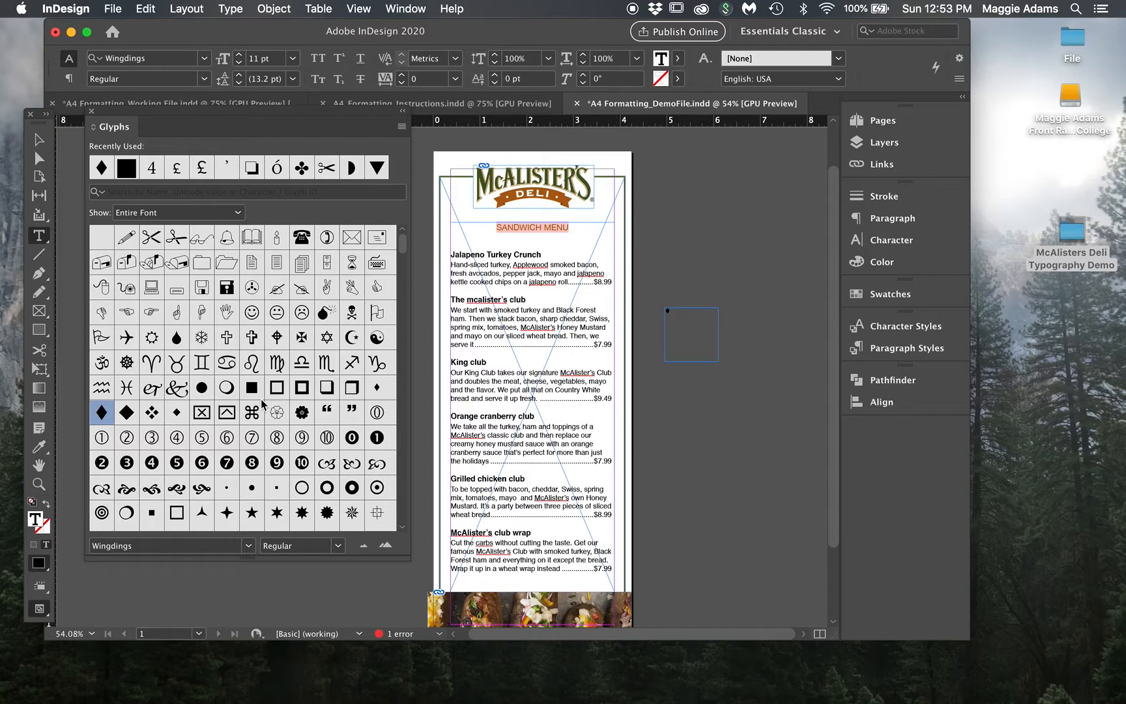
Look through the remaining Wingdings symbols and the Wingdings 3 and Wingdings 2 glyph sets
scroll(226, 498, down, 5)
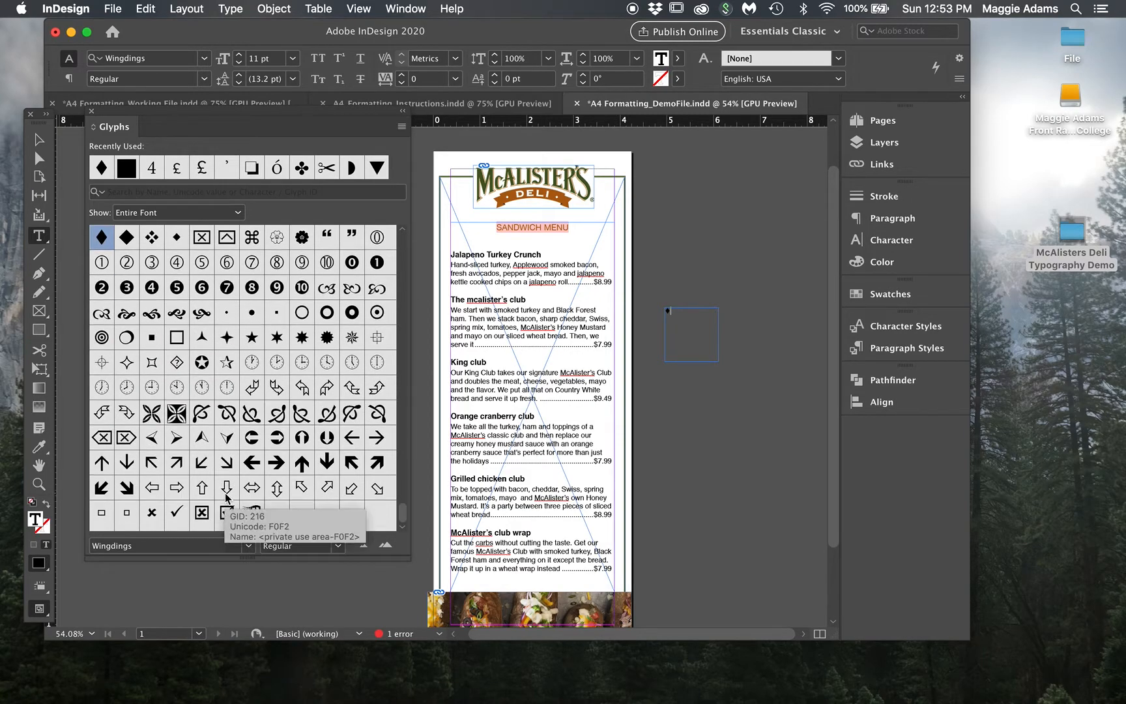
click(248, 545)
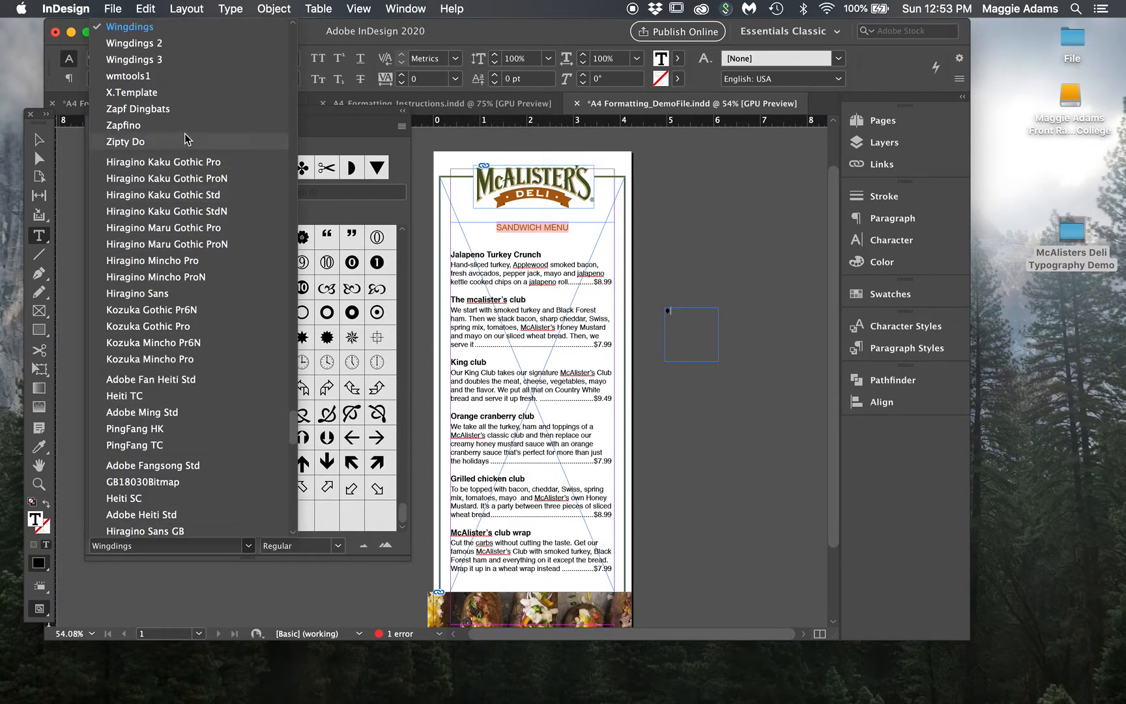
click(182, 60)
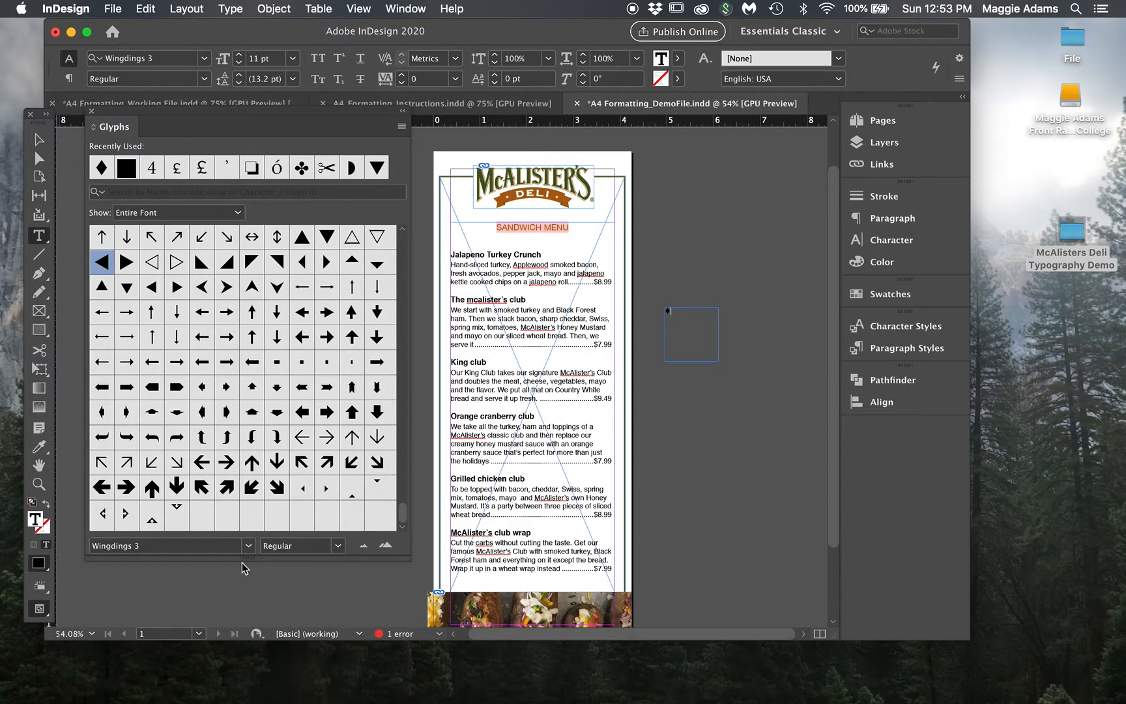
click(250, 545)
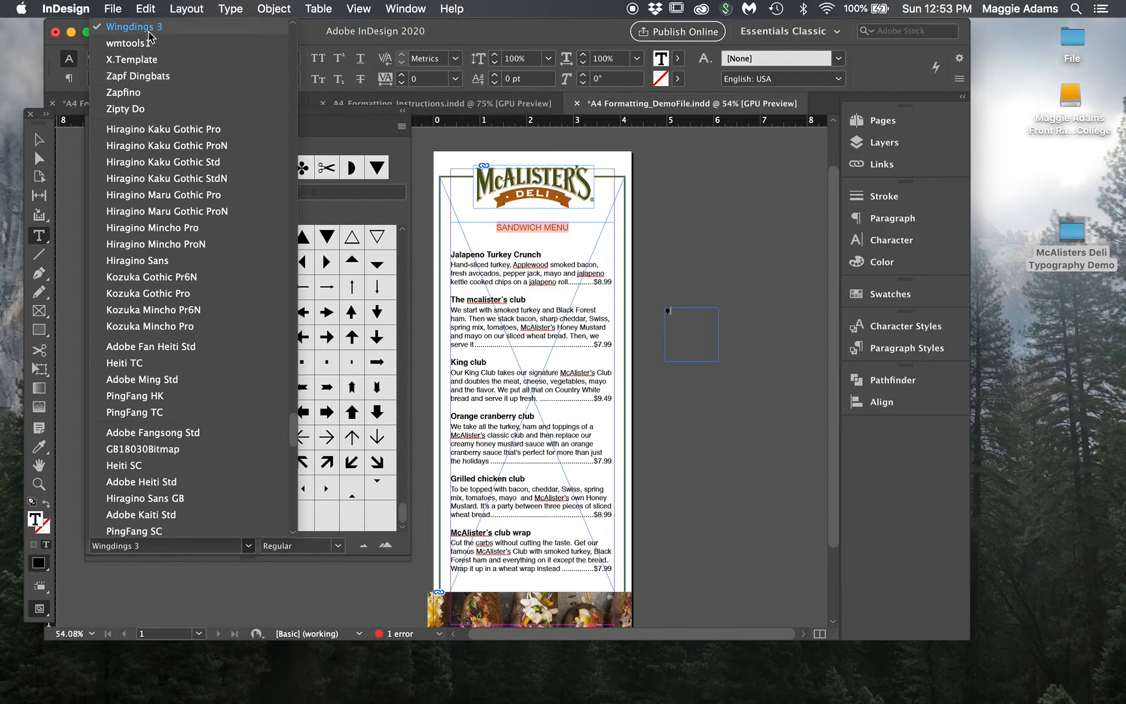
scroll(150, 36, up, 2)
click(150, 51)
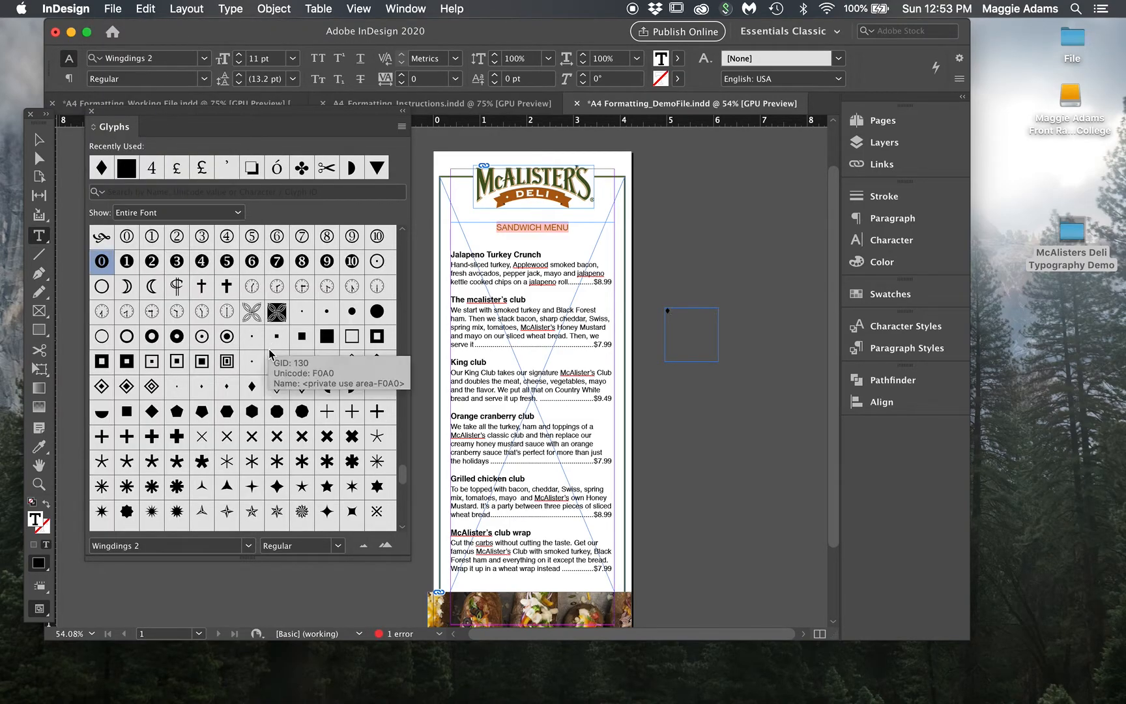
scroll(269, 355, up, 3)
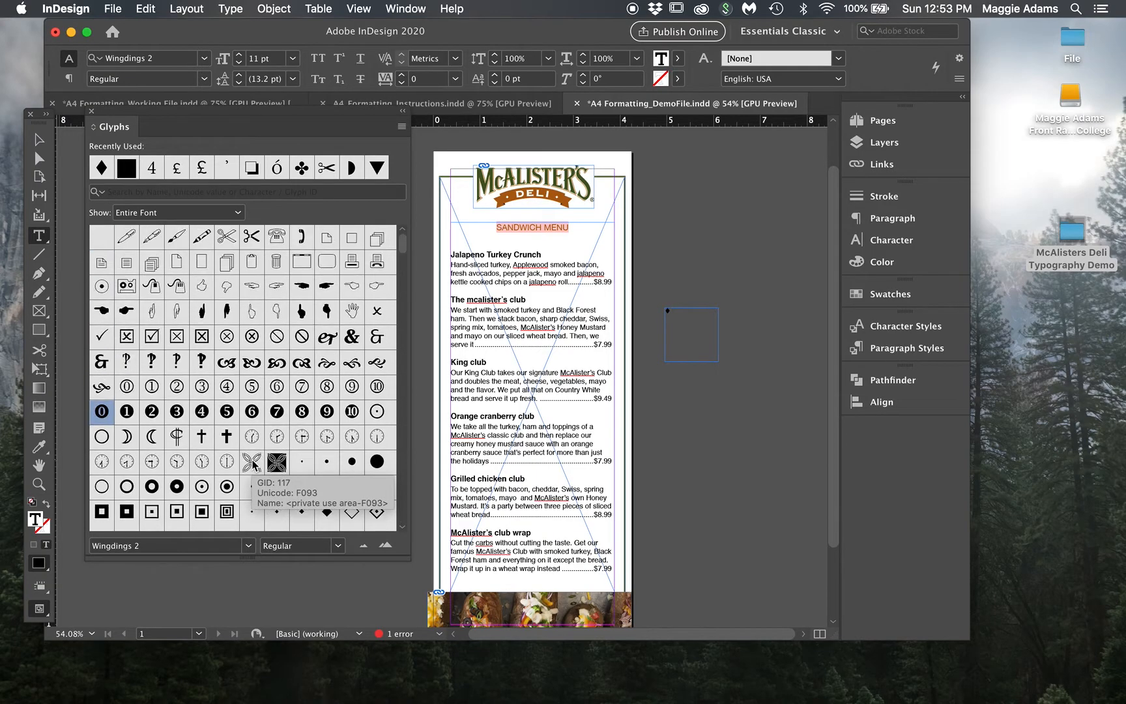
Insert the Zapf Dingbats black scissors glyph after the diamond in the small pasteboard frame and close the glyph set
click(246, 546)
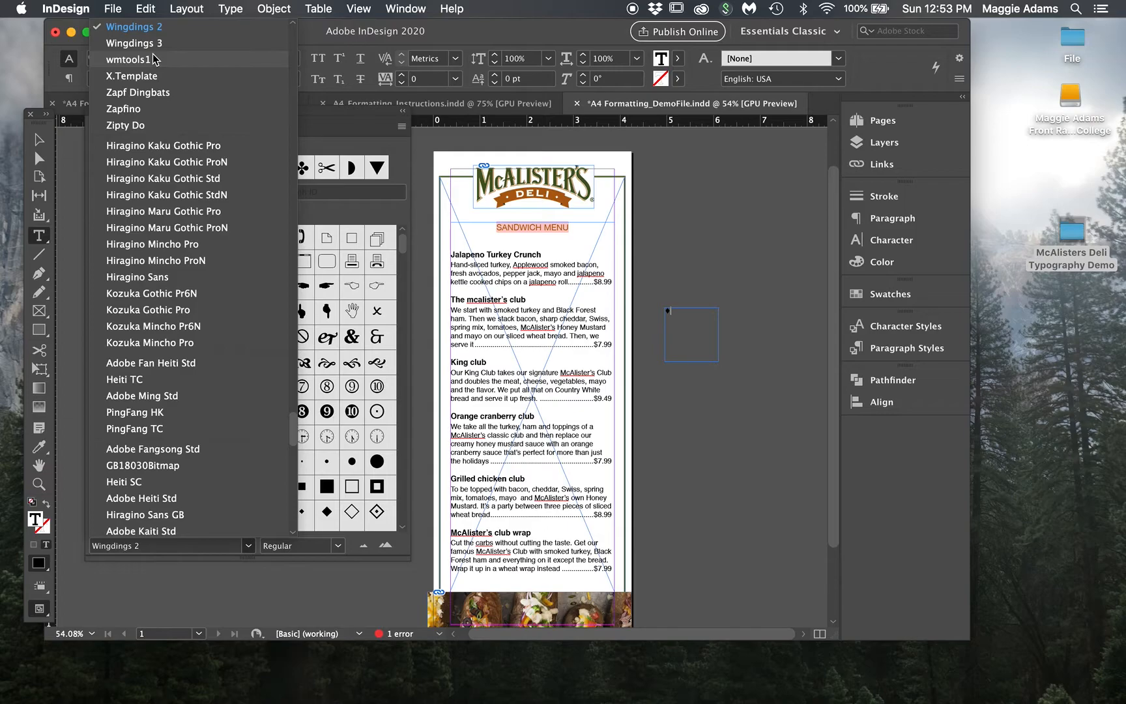
click(159, 92)
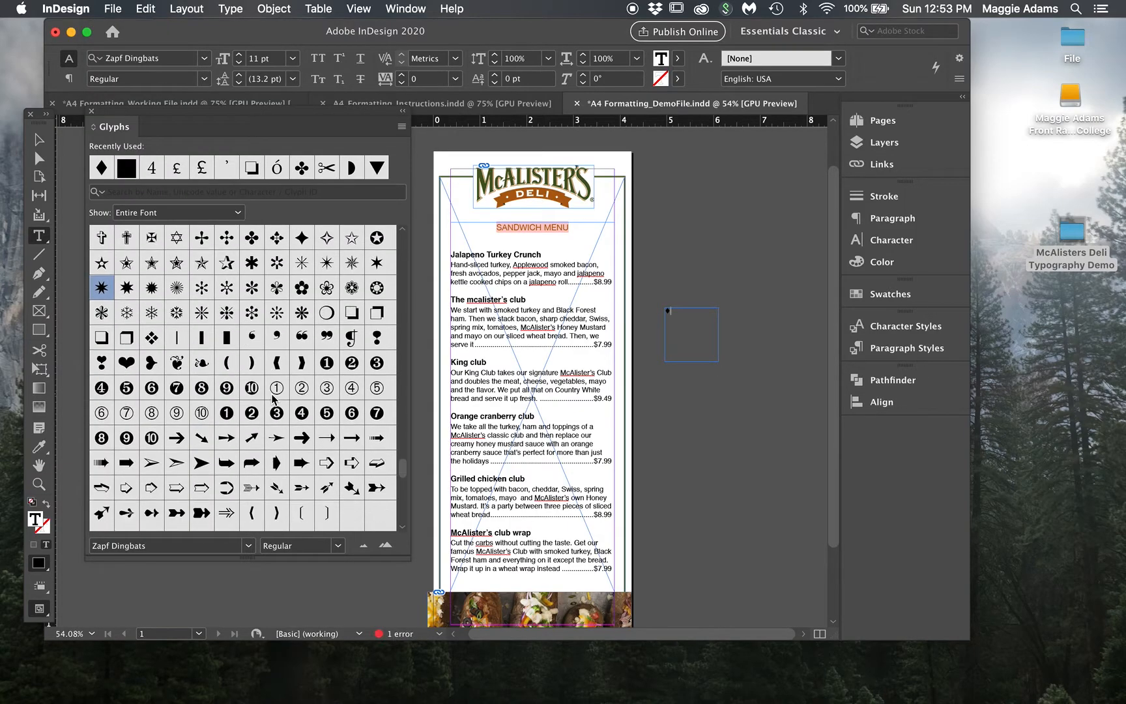
scroll(274, 399, down, 1)
scroll(274, 399, up, 5)
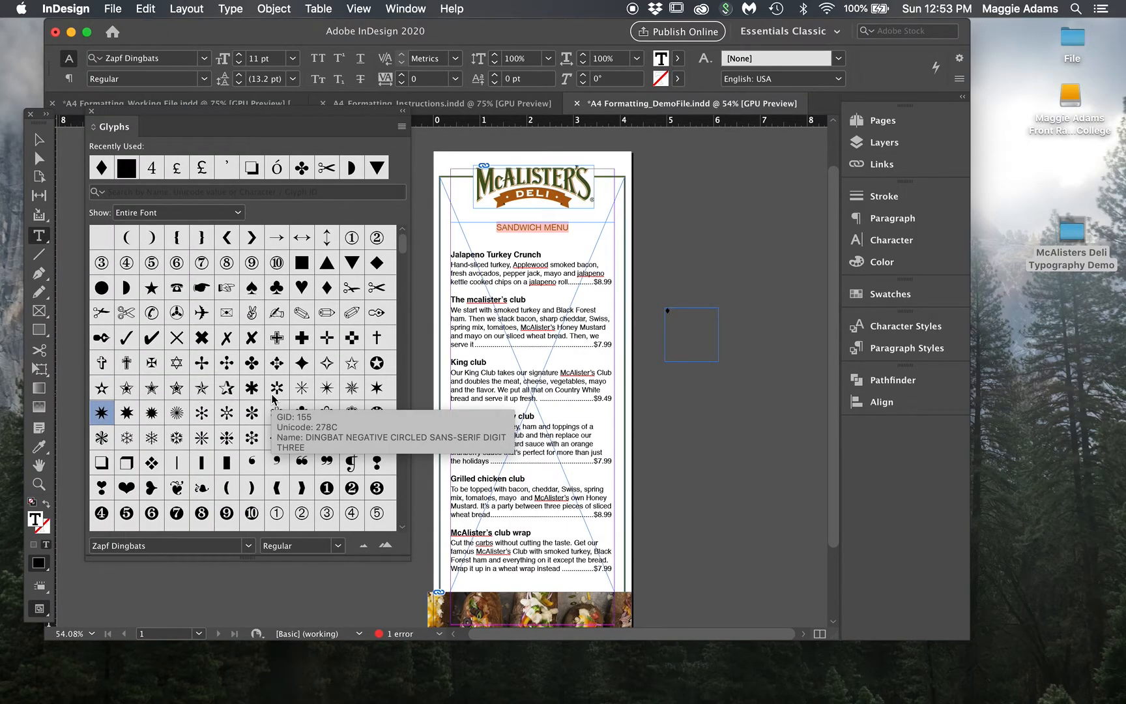
double_click(377, 288)
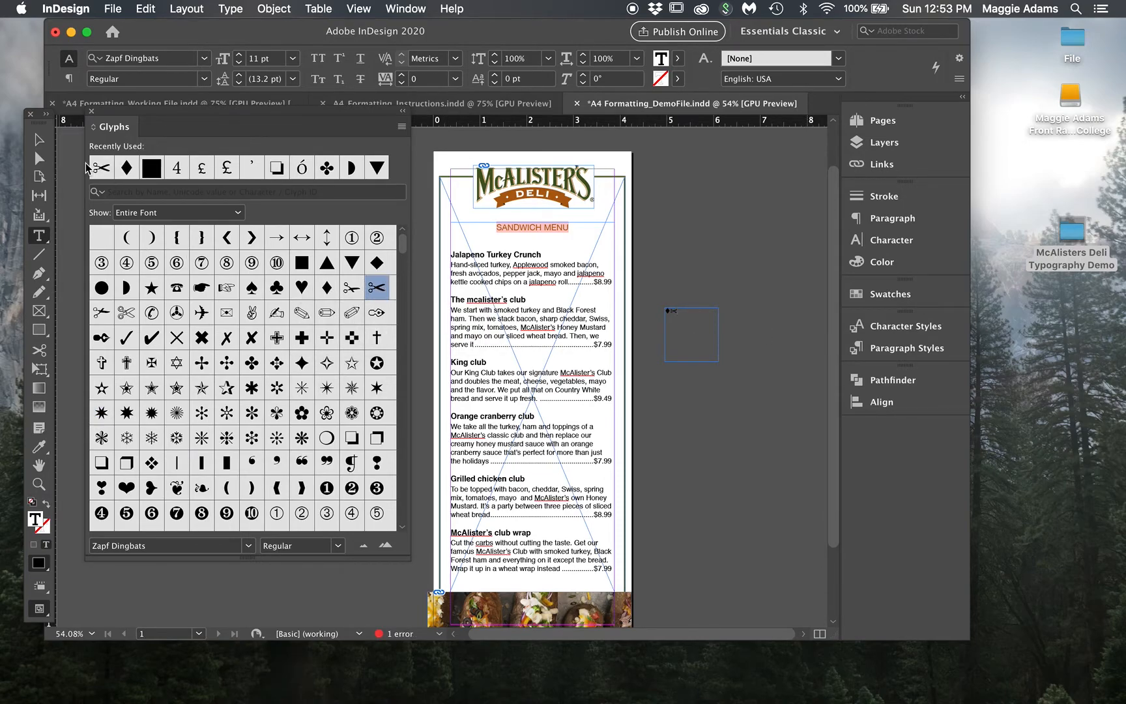
click(92, 113)
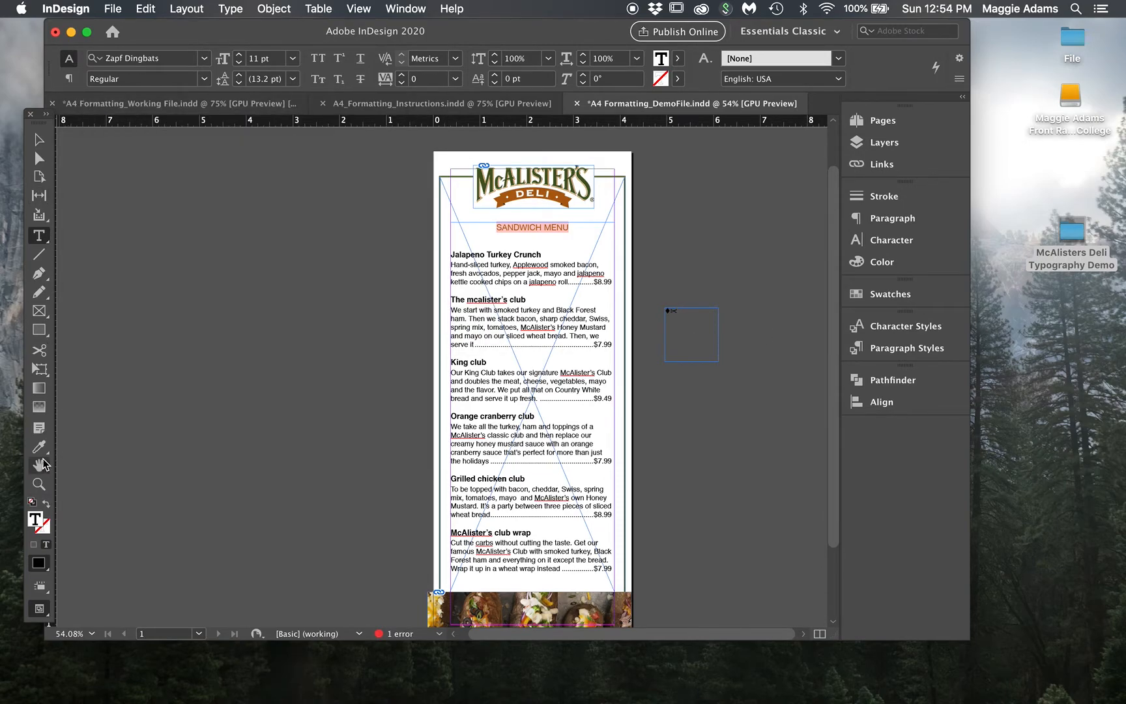
Draw a larger text frame on the pasteboard beyond the glyph frame and fill it with placeholder text
click(39, 483)
click(788, 352)
click(665, 334)
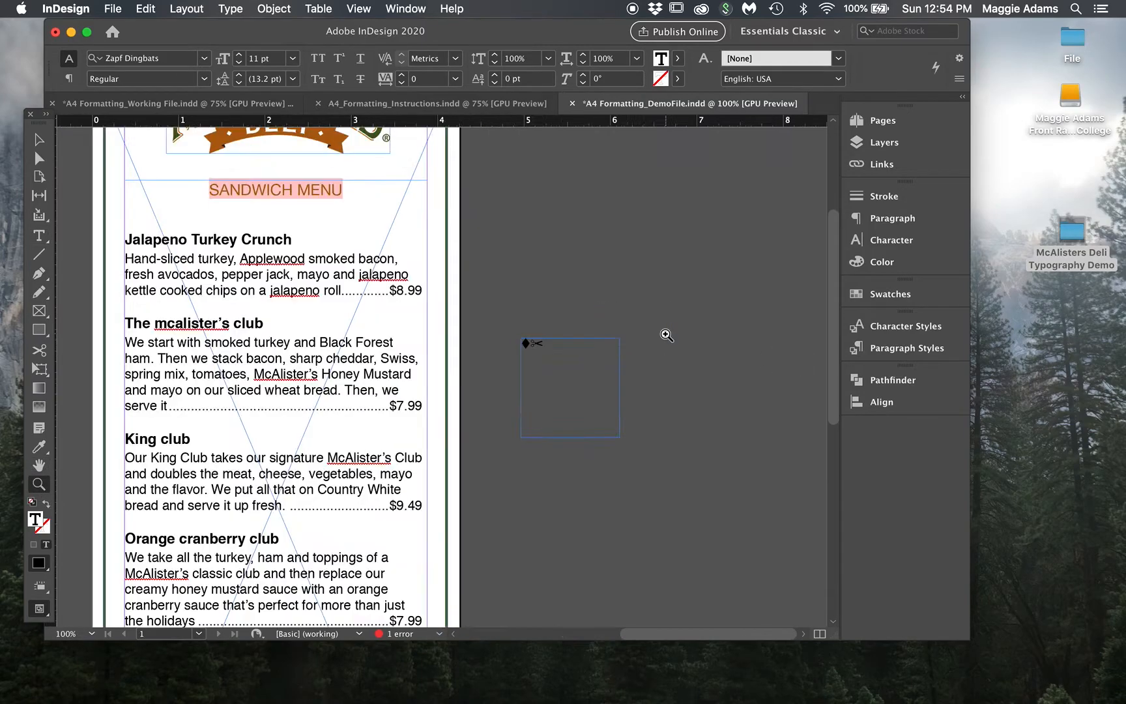
click(39, 236)
drag(654, 214, 800, 406)
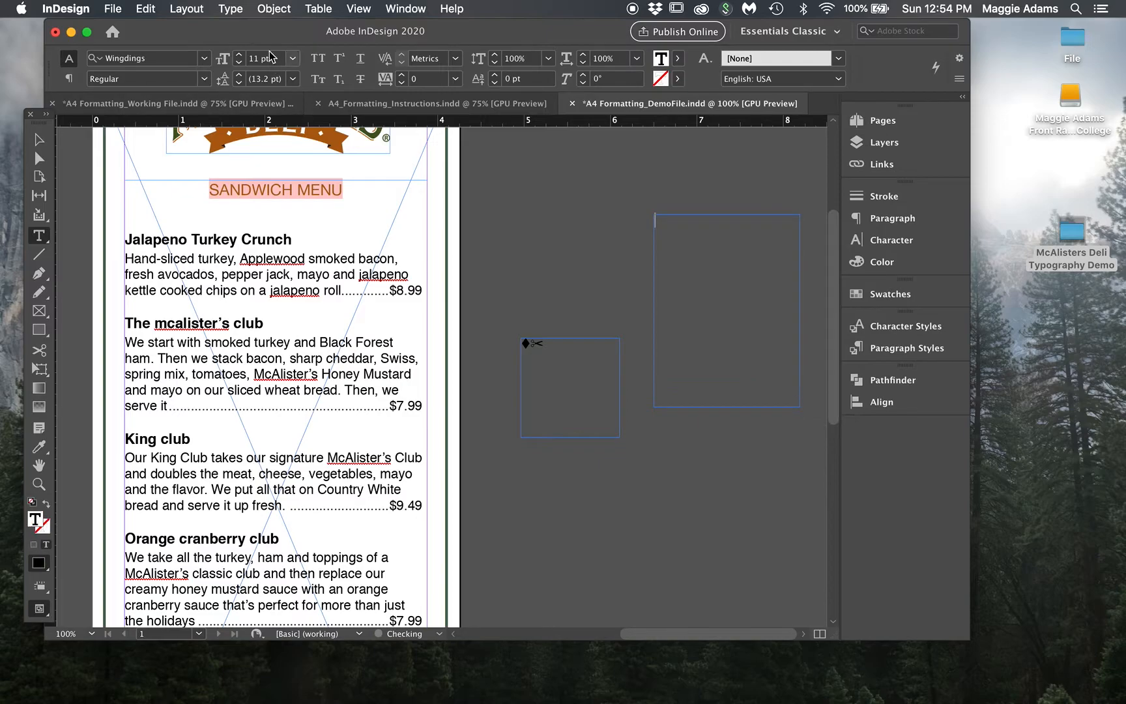
click(230, 8)
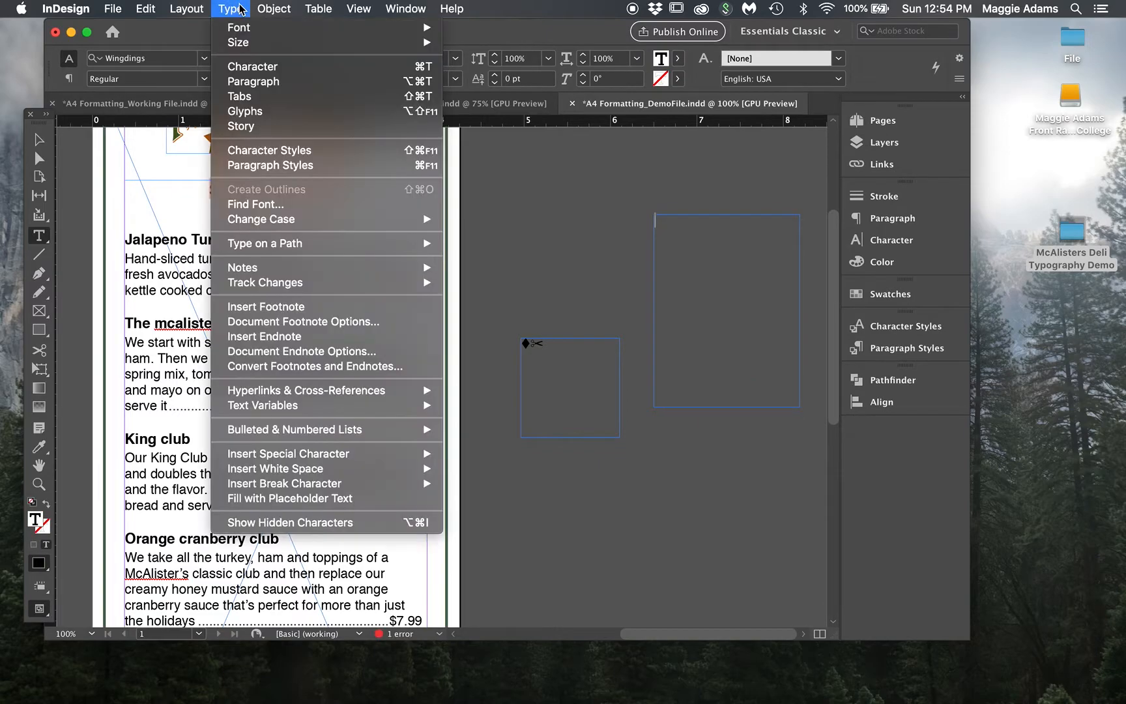
click(351, 499)
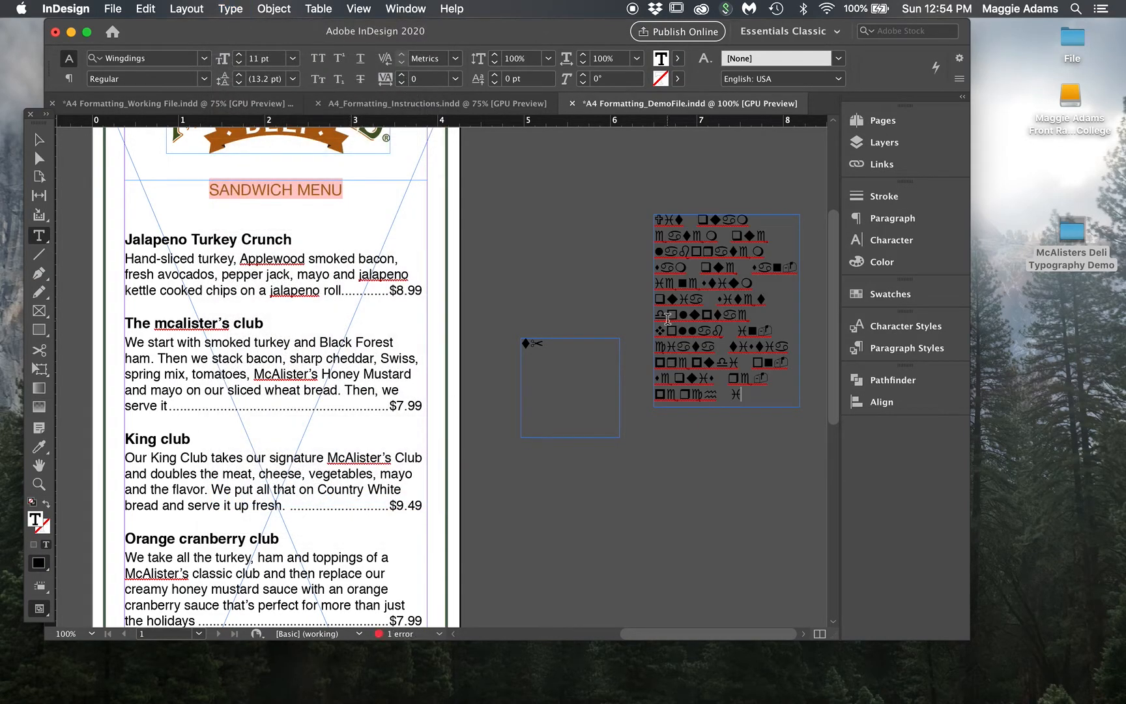
Apply the Menu Title character style and the Menu Item Name paragraph style to all the placeholder text
click(751, 393)
drag(751, 393, 648, 191)
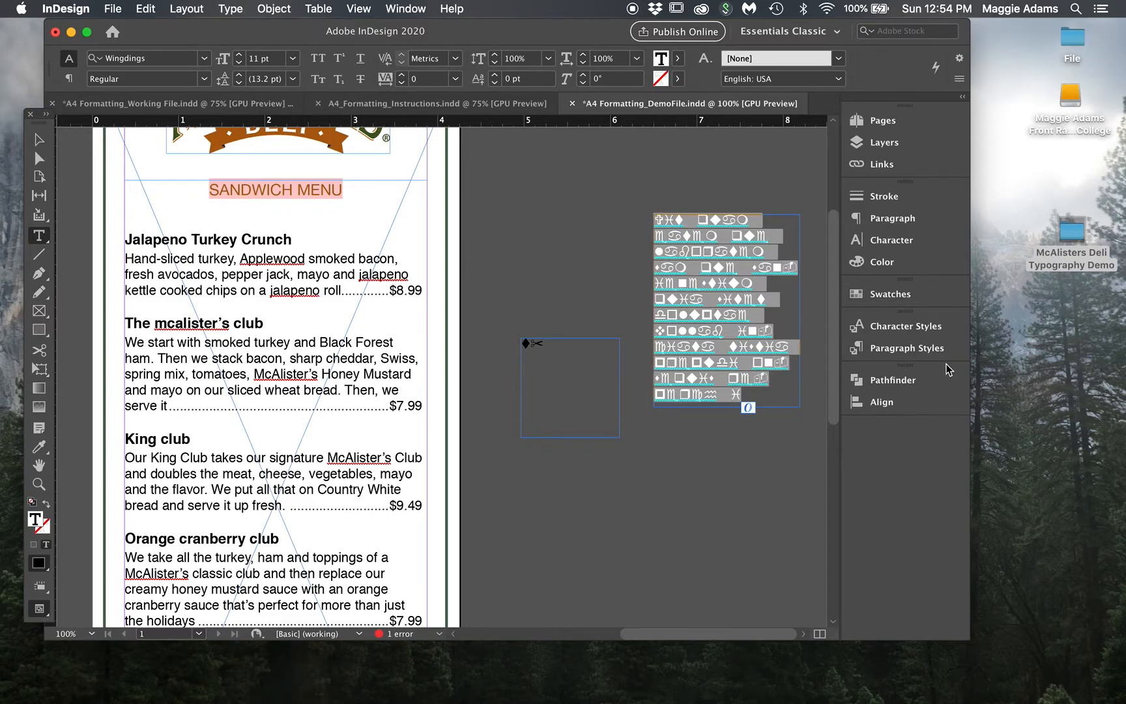
click(936, 333)
click(713, 375)
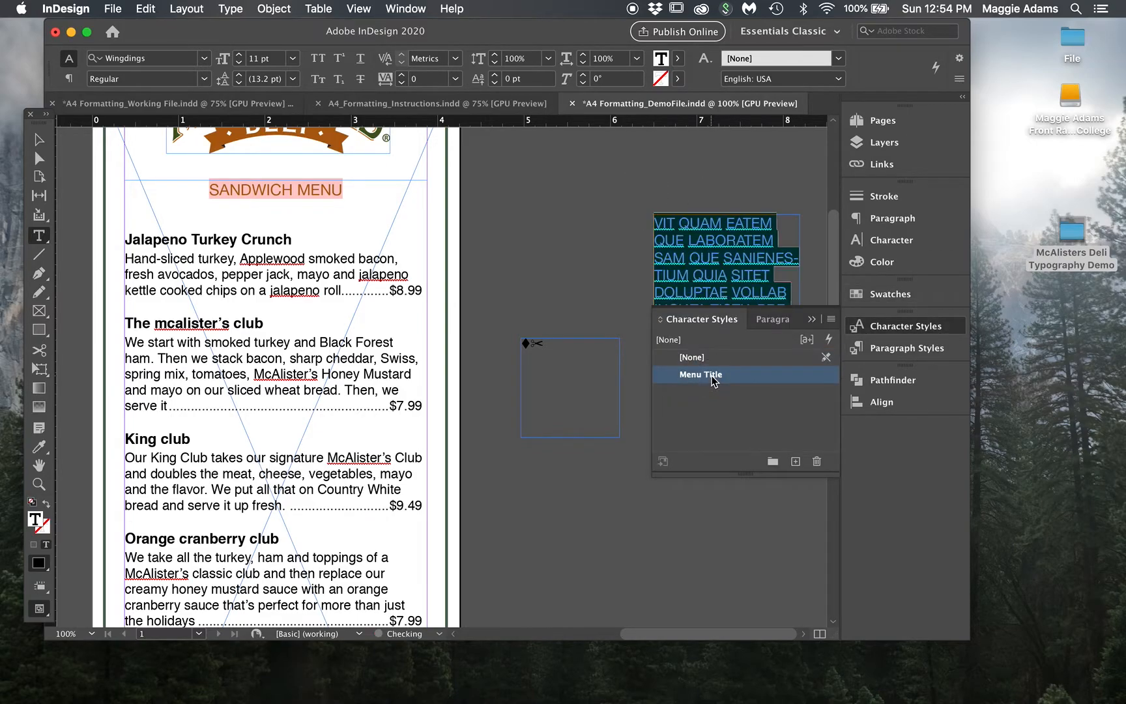
click(916, 350)
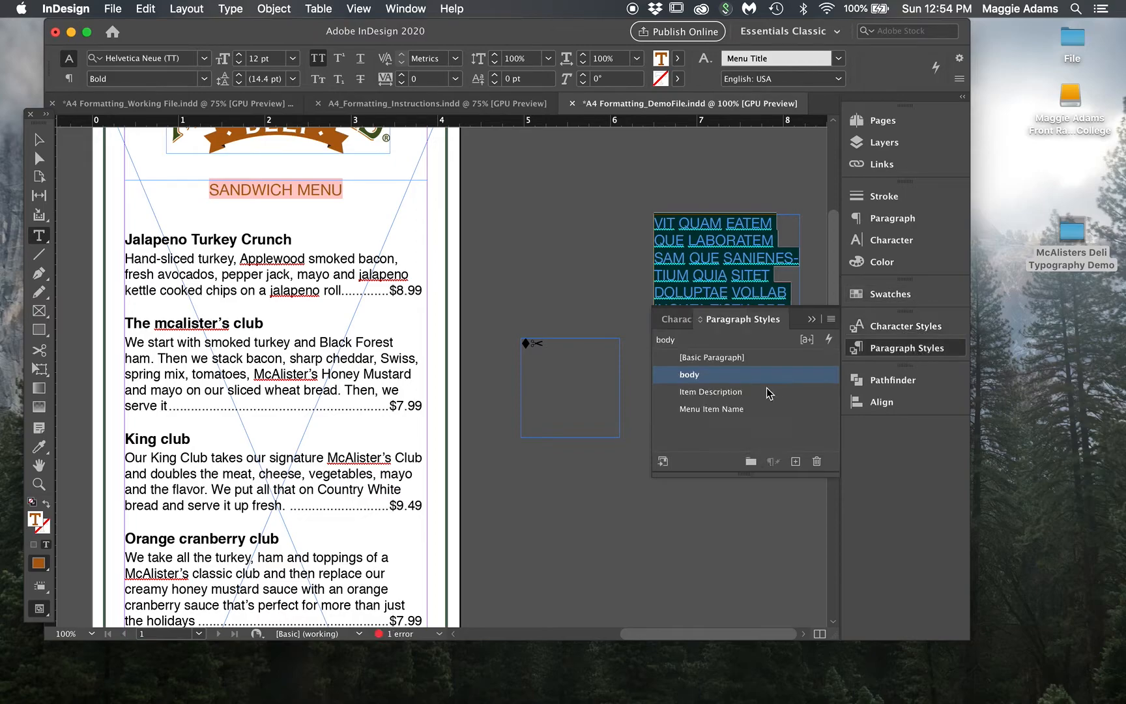
click(720, 409)
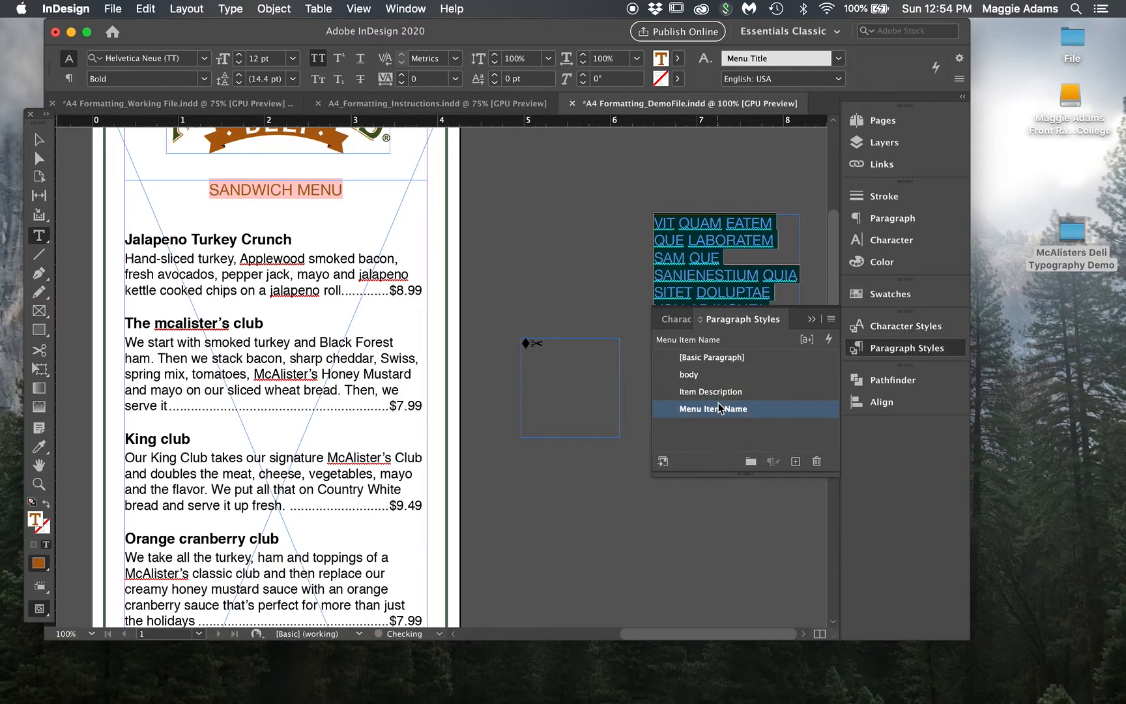
Apply the body paragraph style to the selected placeholder text, leaving the style's options unedited
click(789, 391)
double_click(782, 375)
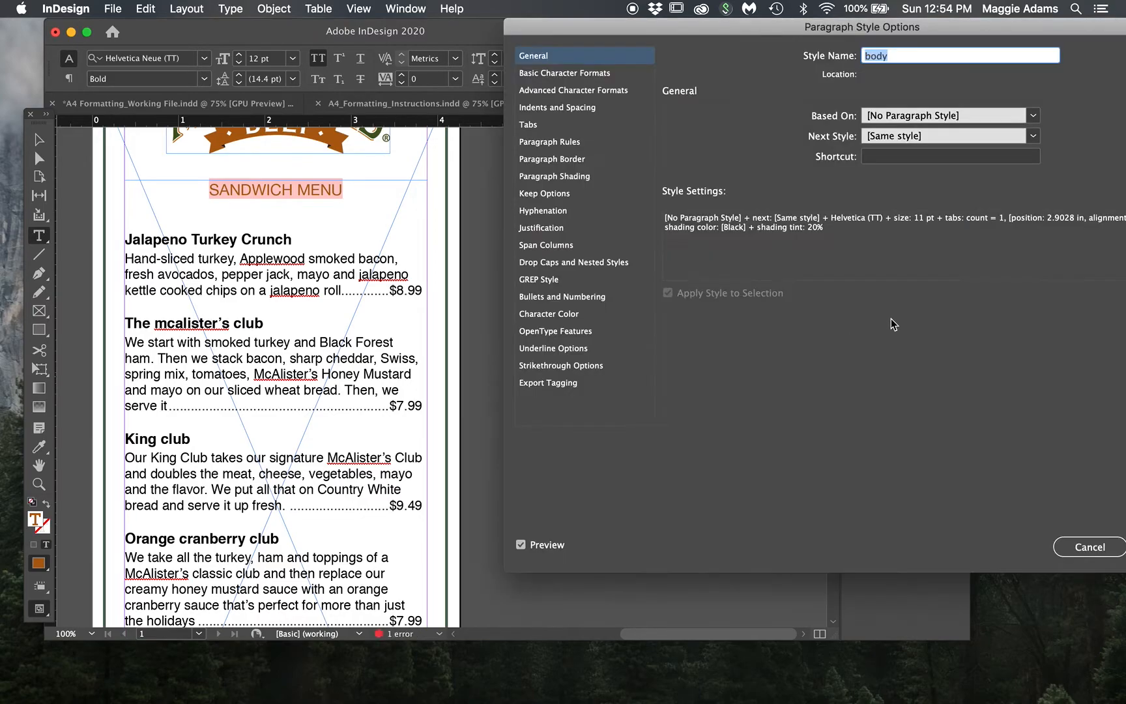
drag(849, 28, 630, 28)
click(872, 546)
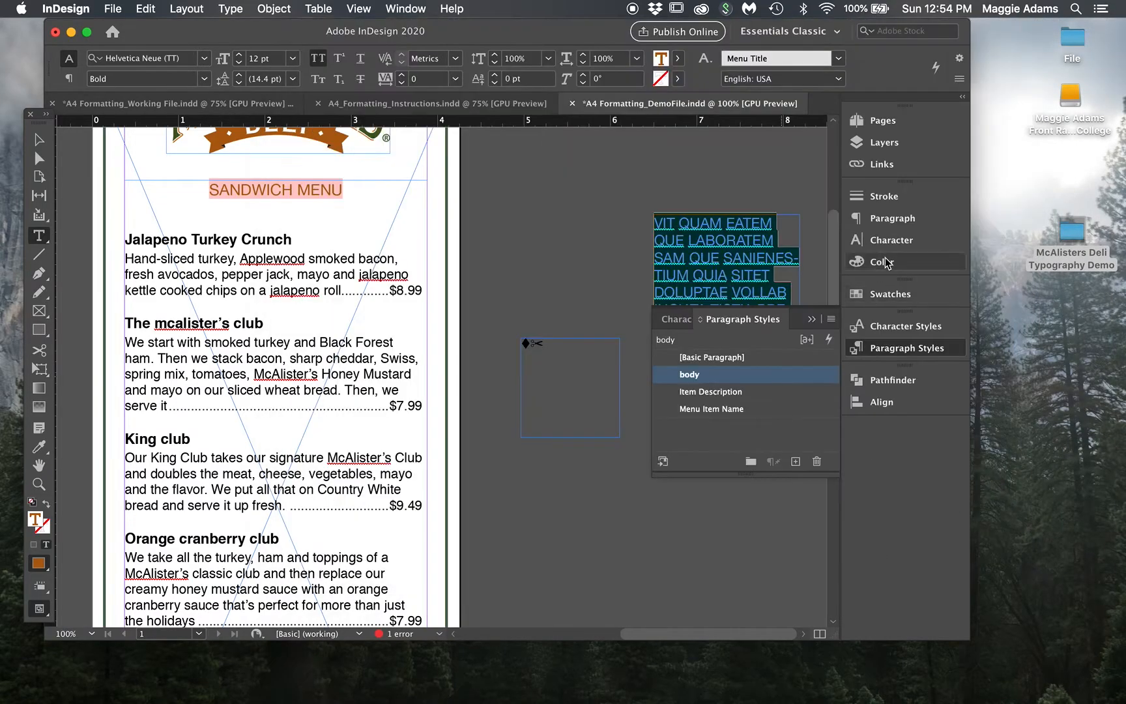
Turn off All Caps for the selected placeholder text
click(912, 242)
click(831, 189)
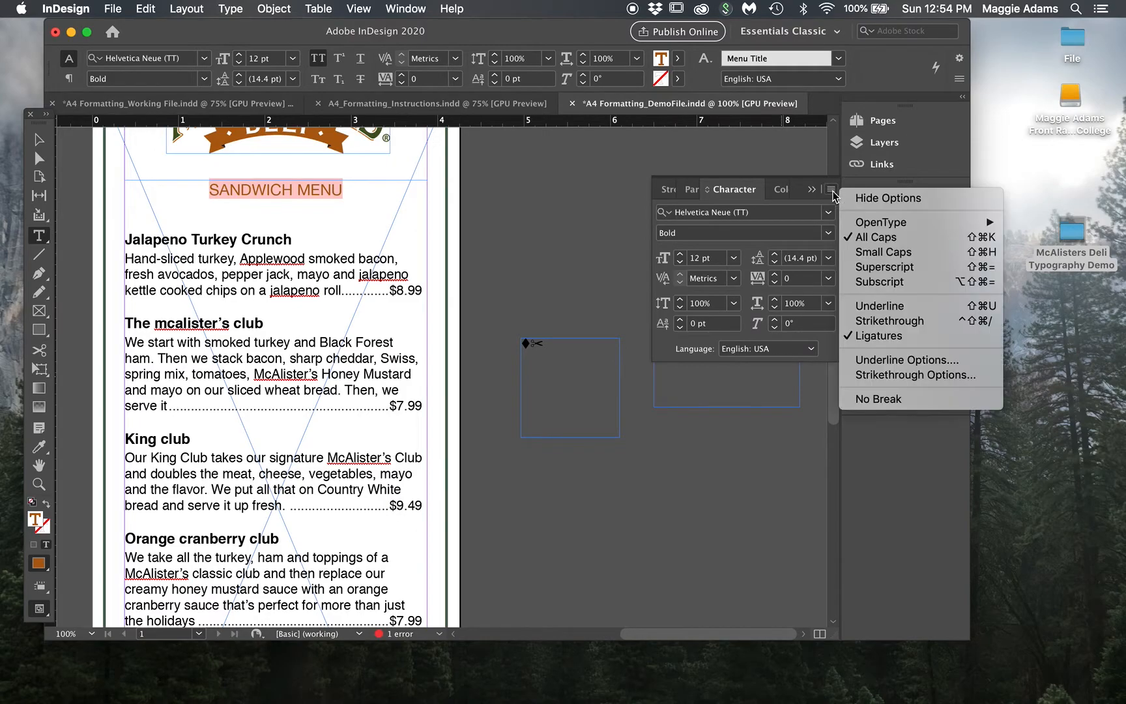
click(873, 239)
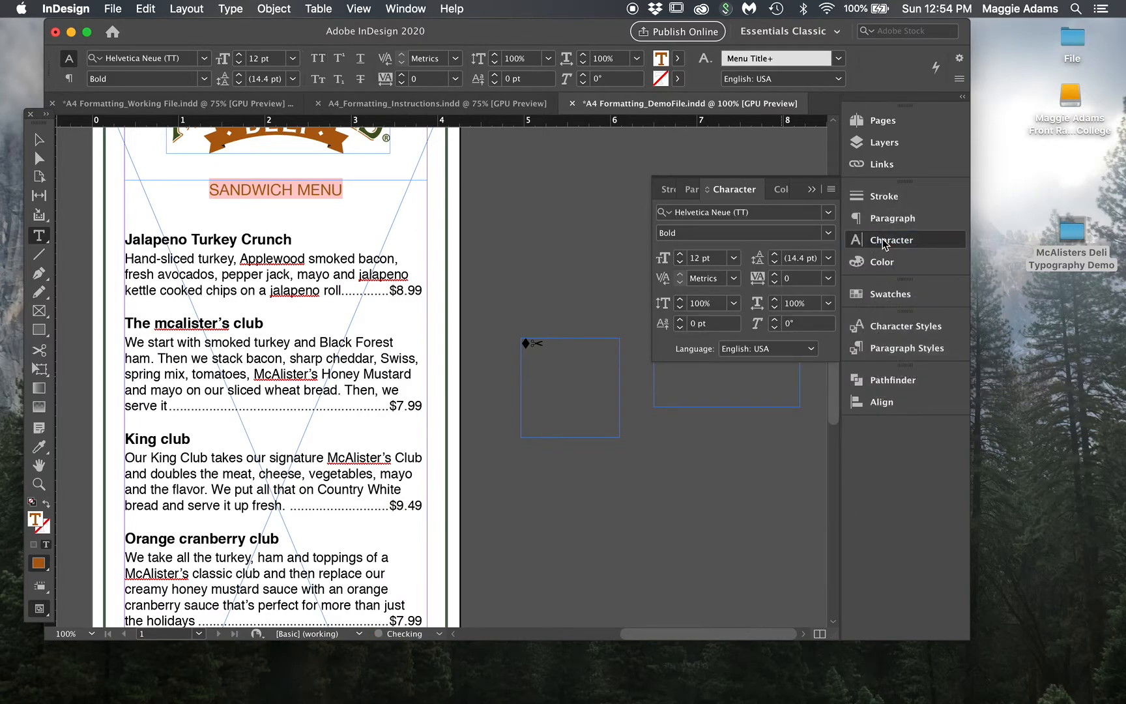
click(887, 241)
click(747, 297)
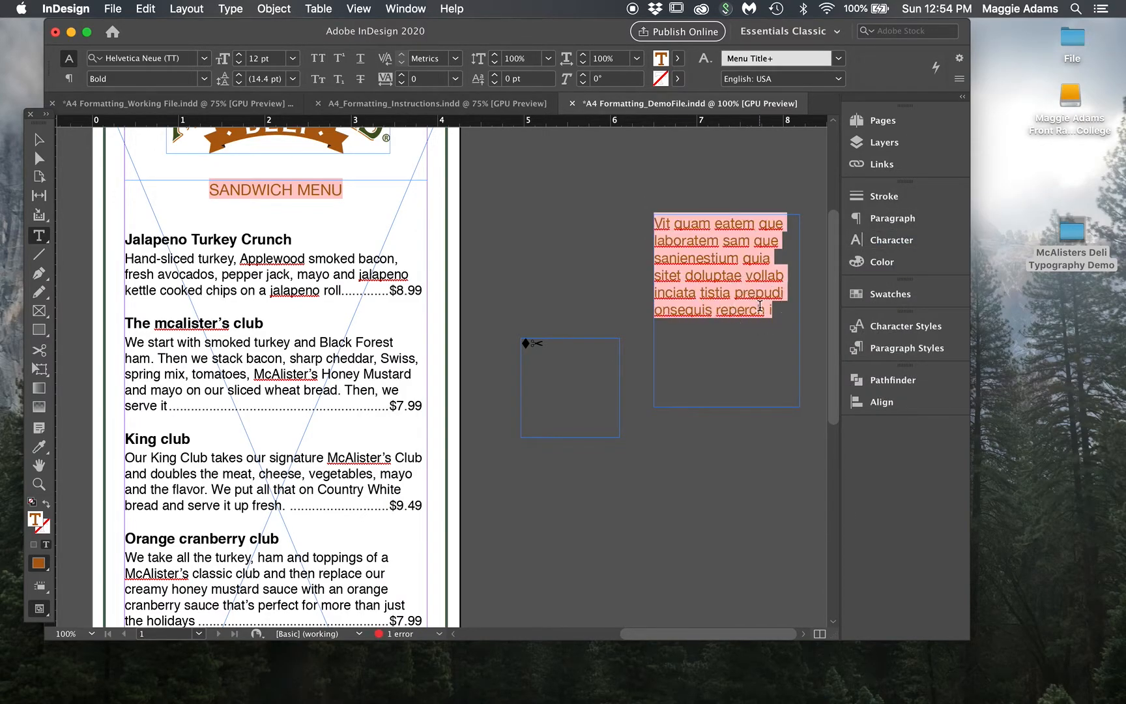
Select all the placeholder text and set its font to Ayuthaya
drag(776, 309, 645, 213)
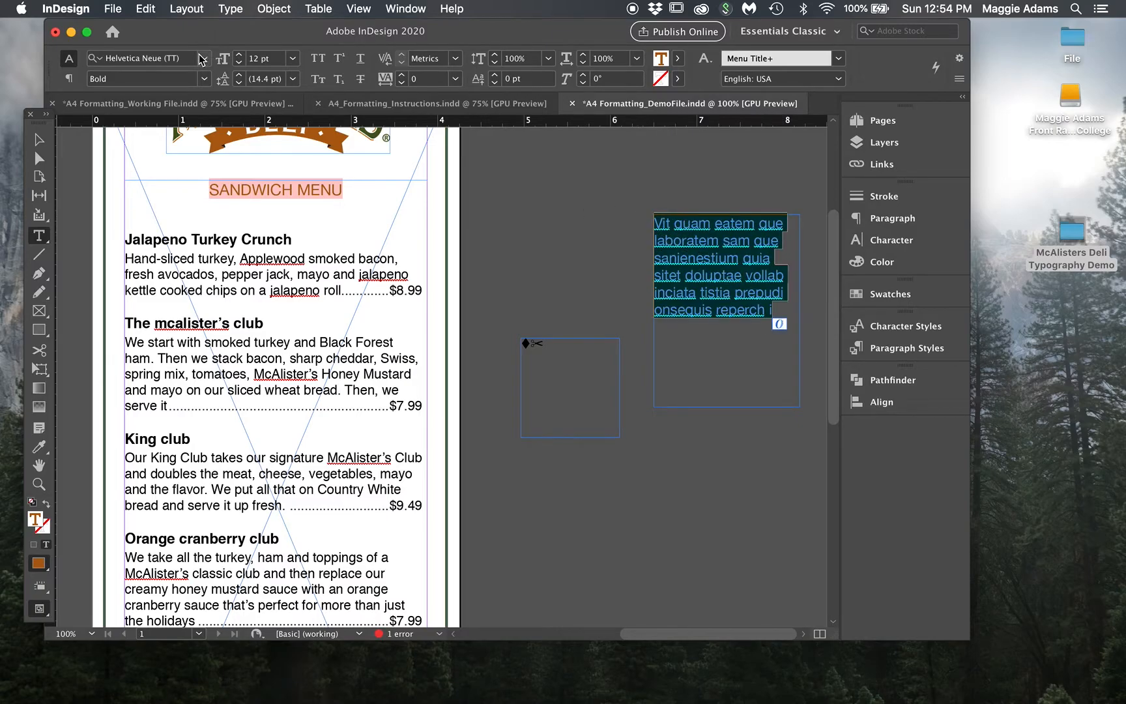
click(204, 58)
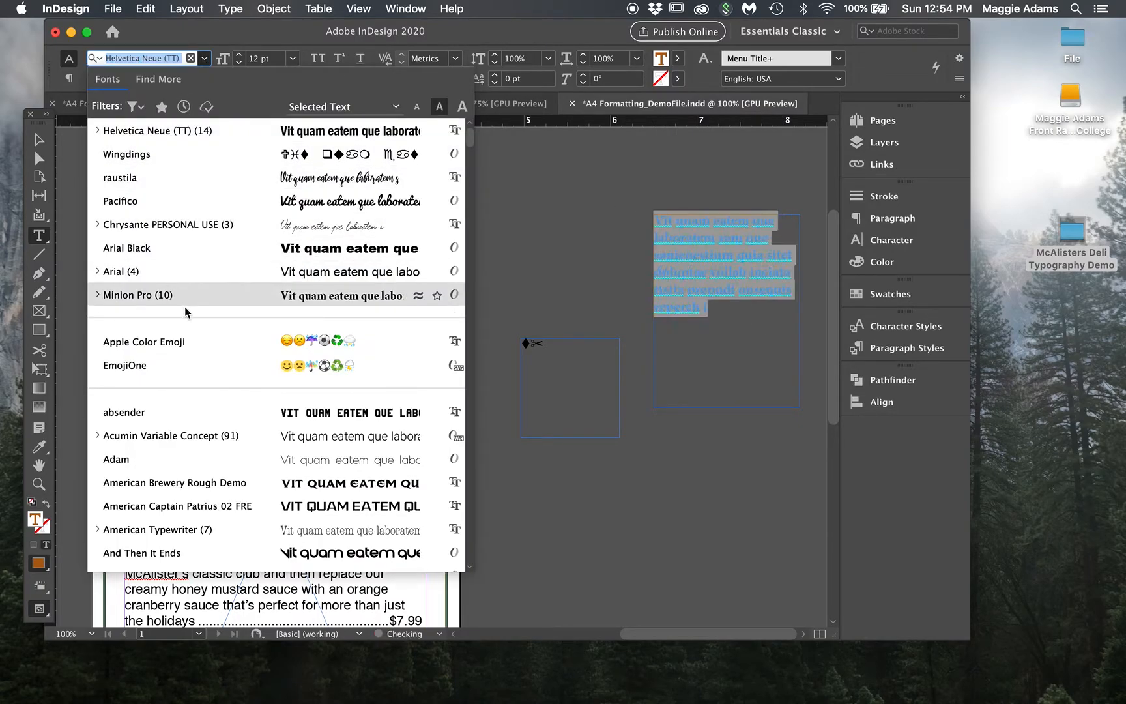
scroll(187, 365, down, 6)
scroll(188, 365, down, 5)
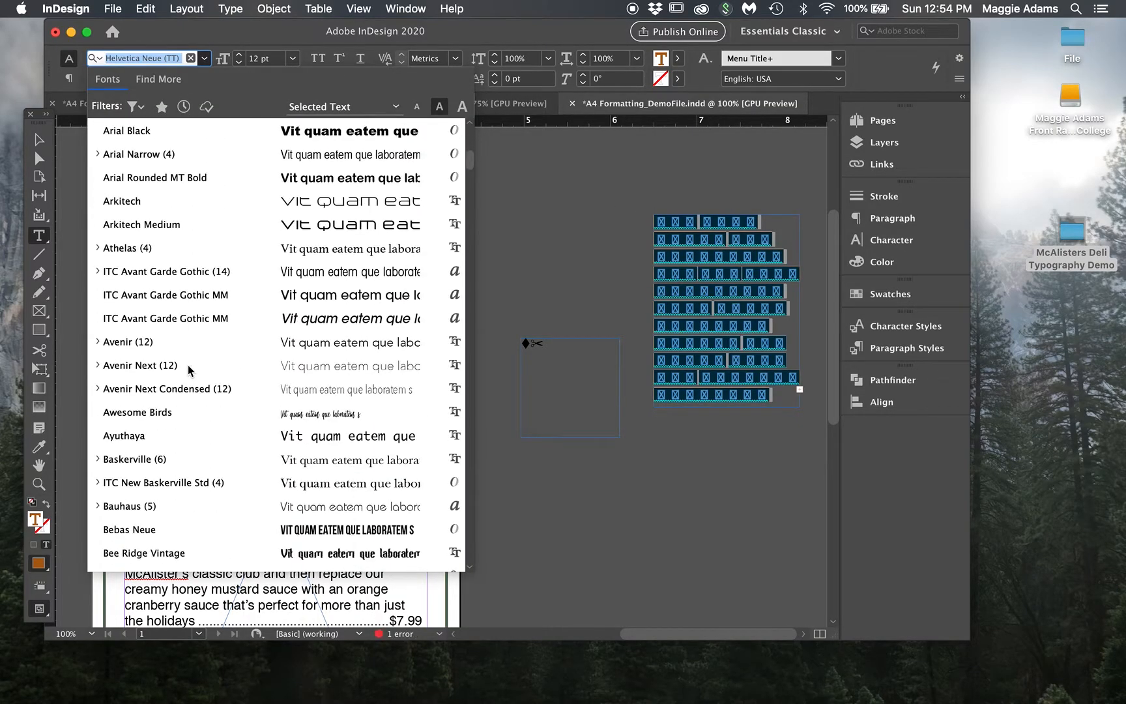
click(193, 434)
click(683, 328)
Select all the placeholder text again and change its fill colour to the black swatch
drag(685, 377, 642, 222)
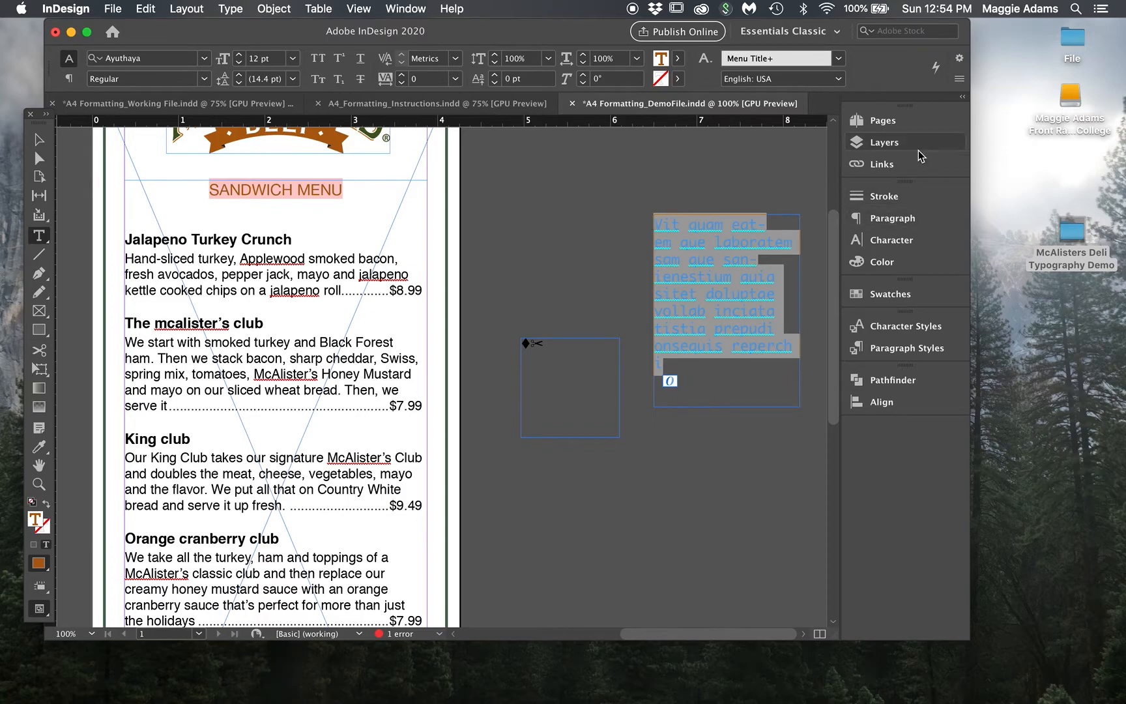
click(920, 294)
scroll(717, 346, up, 2)
click(692, 355)
click(890, 293)
click(658, 270)
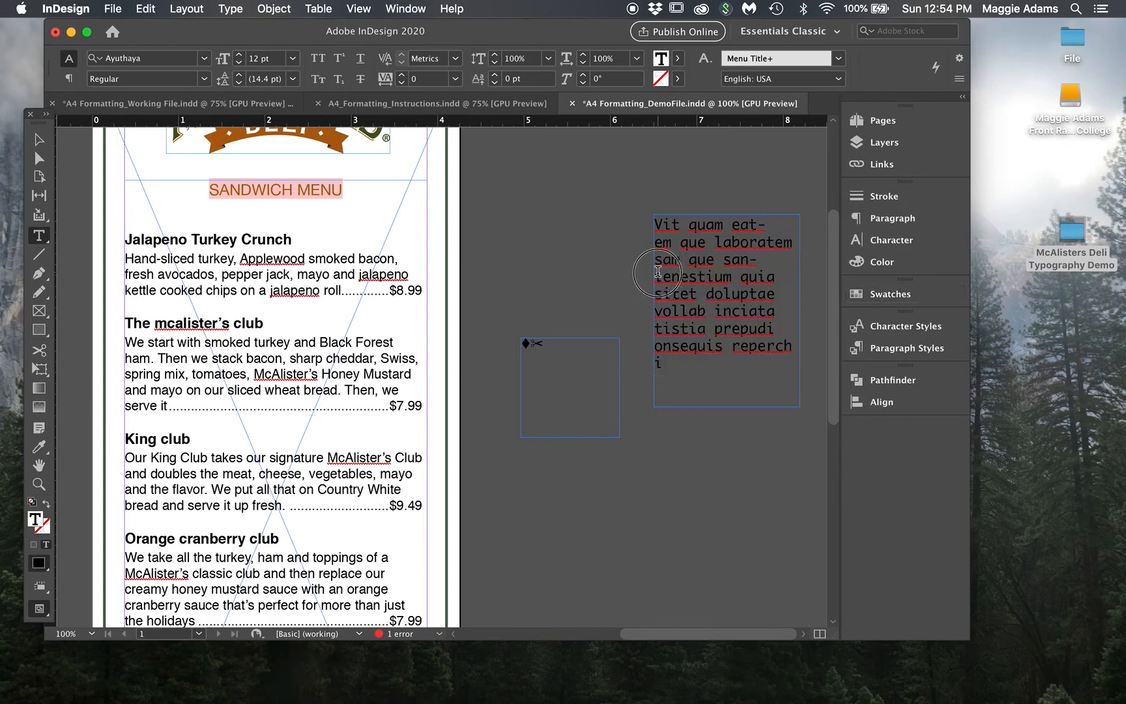
Copy the Wingdings diamond from the small pasteboard frame and paste it at the start of the placeholder text
click(657, 223)
drag(531, 341, 514, 342)
key(super+c)
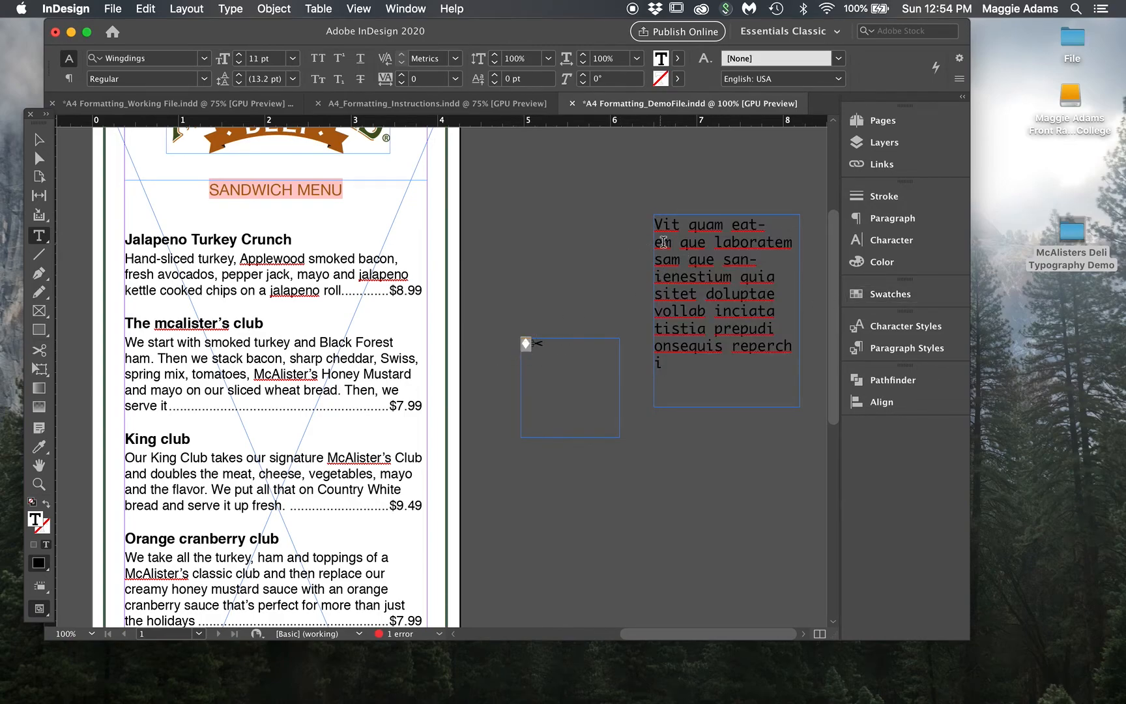
click(656, 222)
key(super+v)
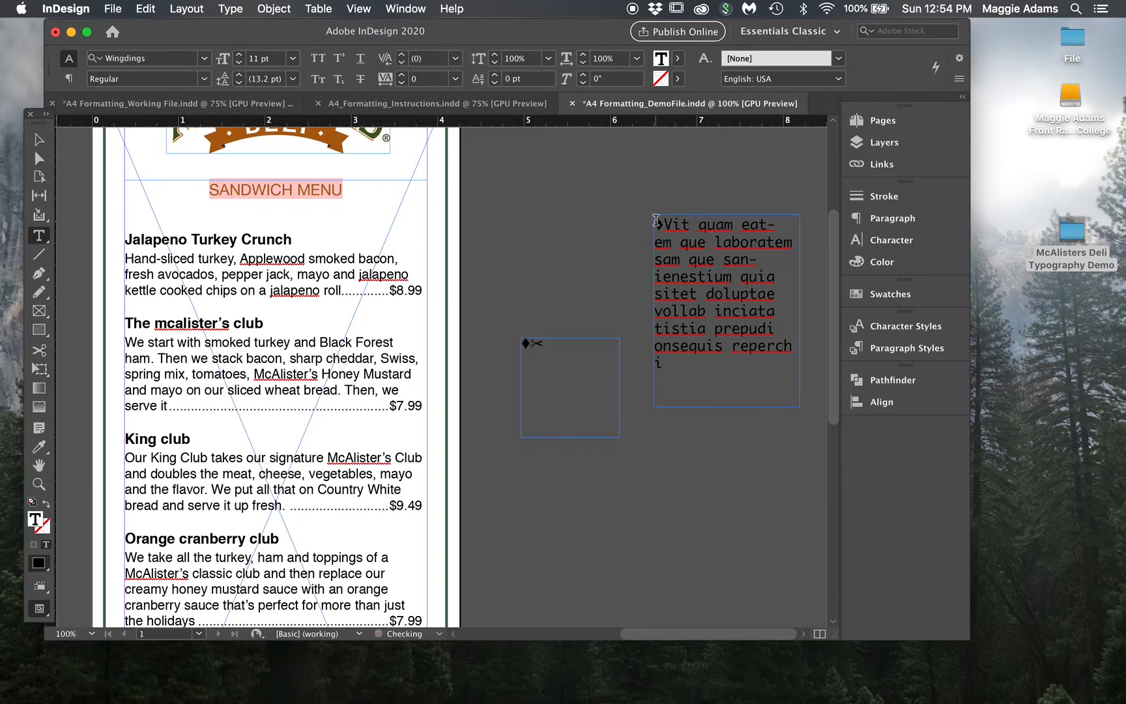
drag(678, 226, 669, 225)
key(BackSpace)
Paste a second diamond after "san" in the placeholder text and start a new paragraph there with a blank line above it
click(657, 274)
key(super+v)
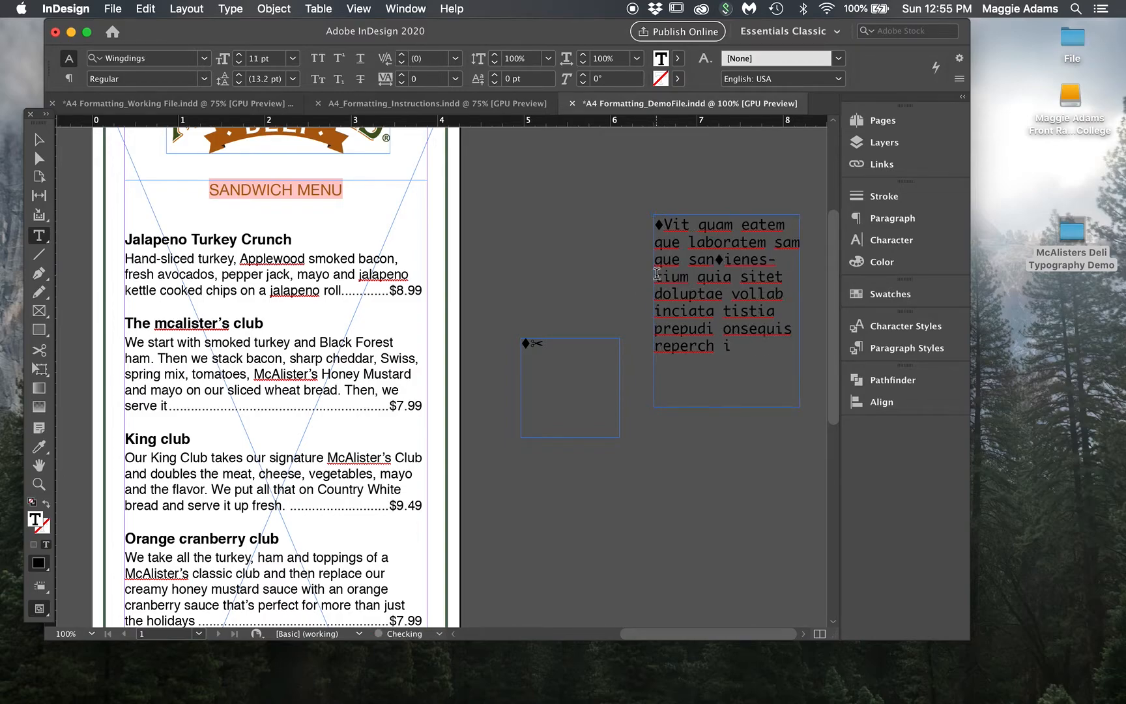
click(717, 258)
key(Return)
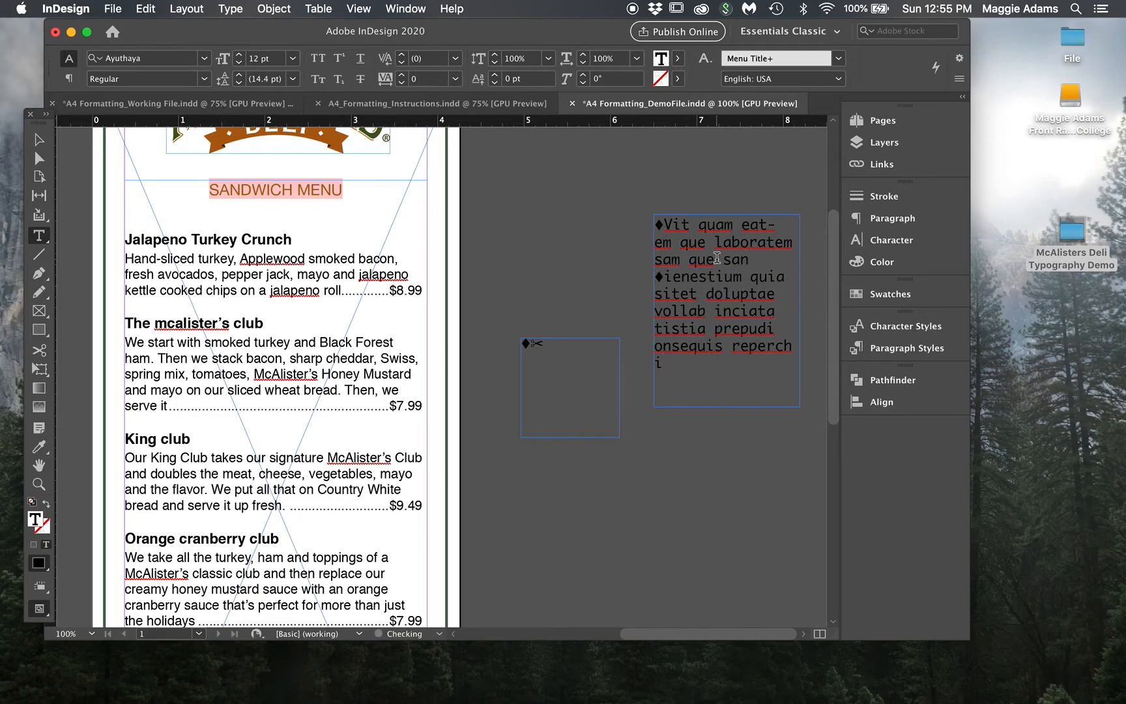
key(Return)
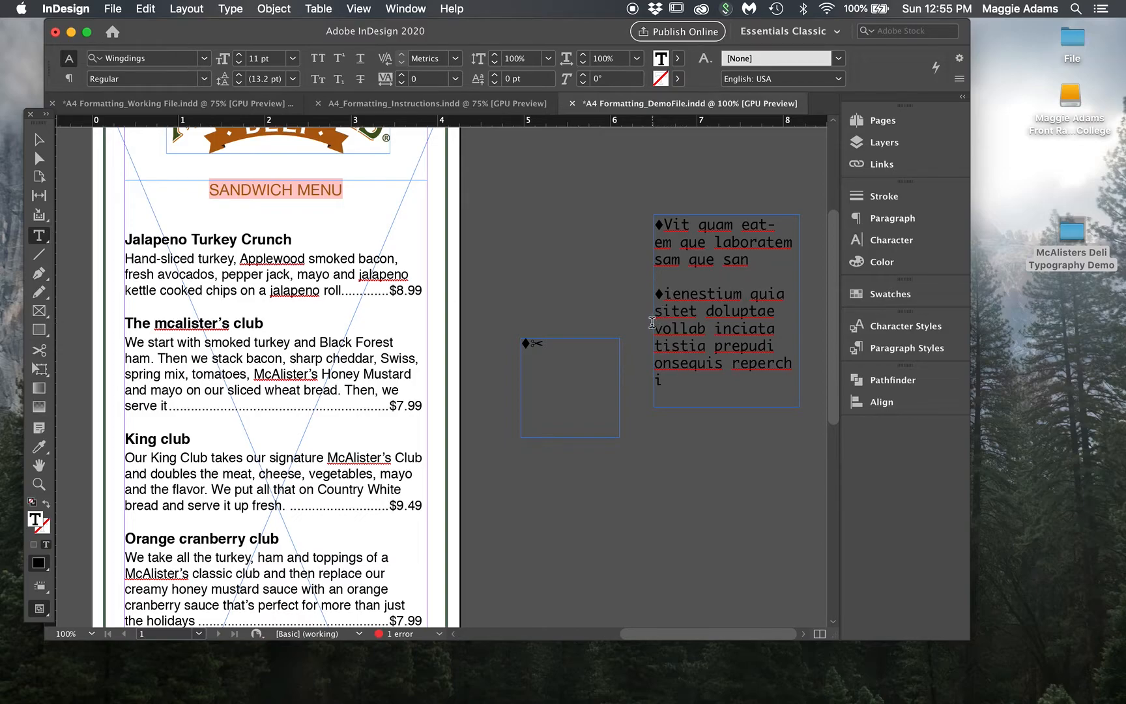
Insert a Copyright Symbol special character after the scissors glyph in the small pasteboard frame
click(34, 141)
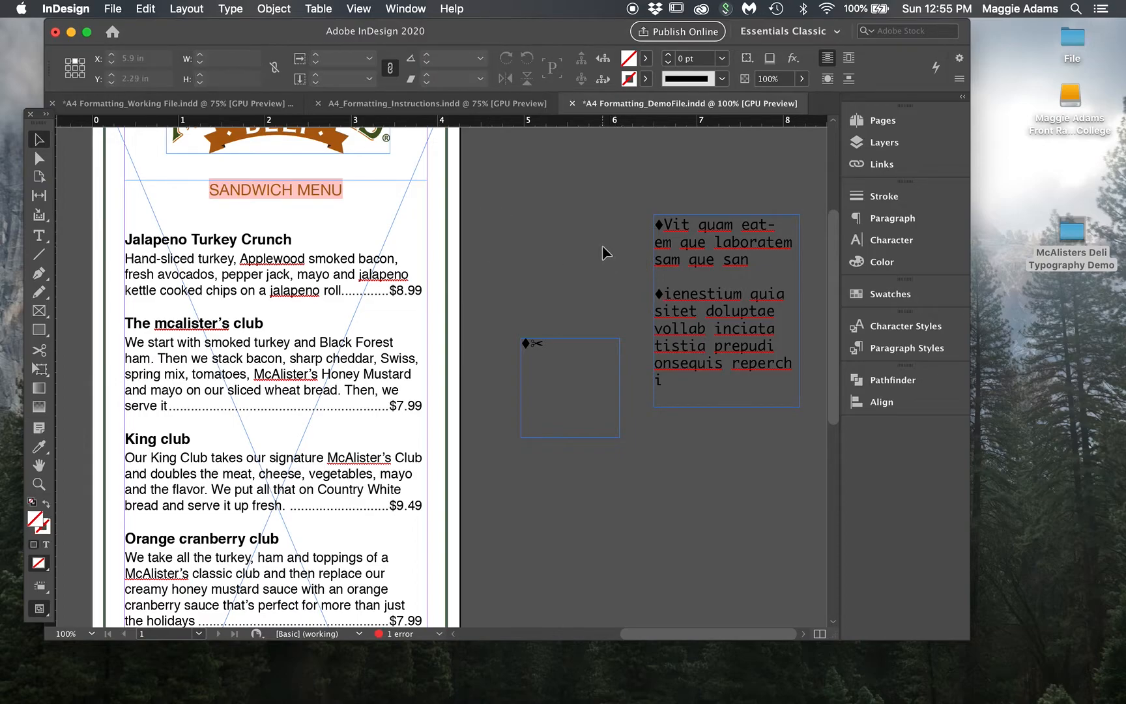
click(232, 9)
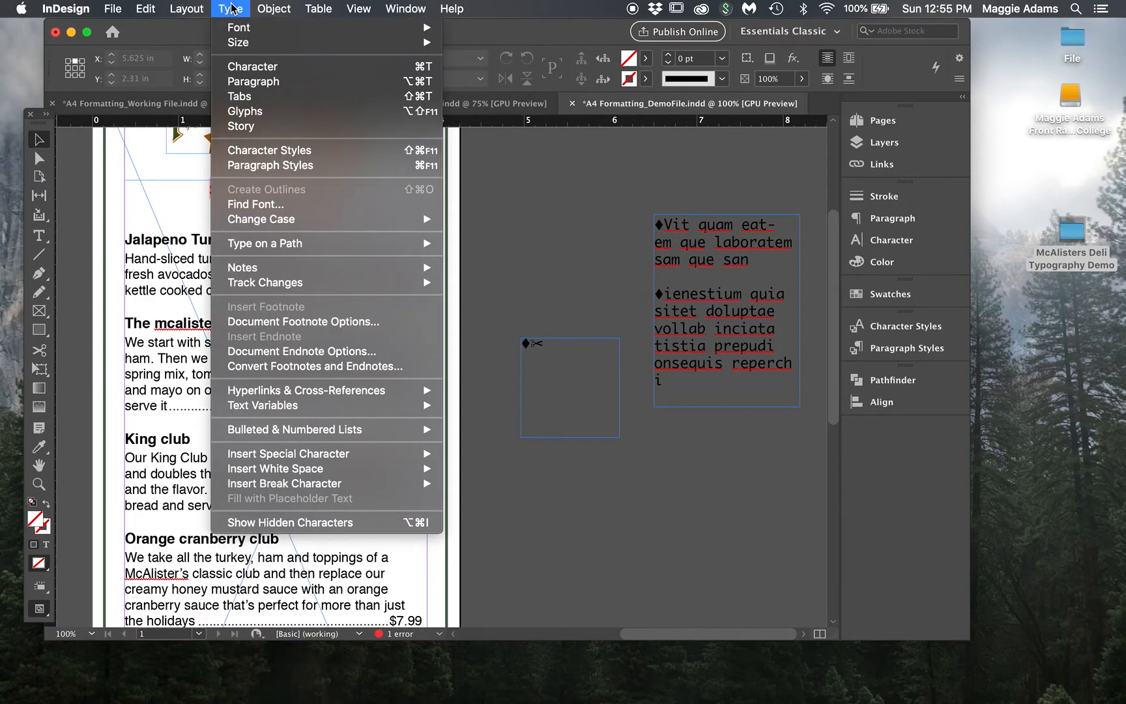
mouse_move(351, 456)
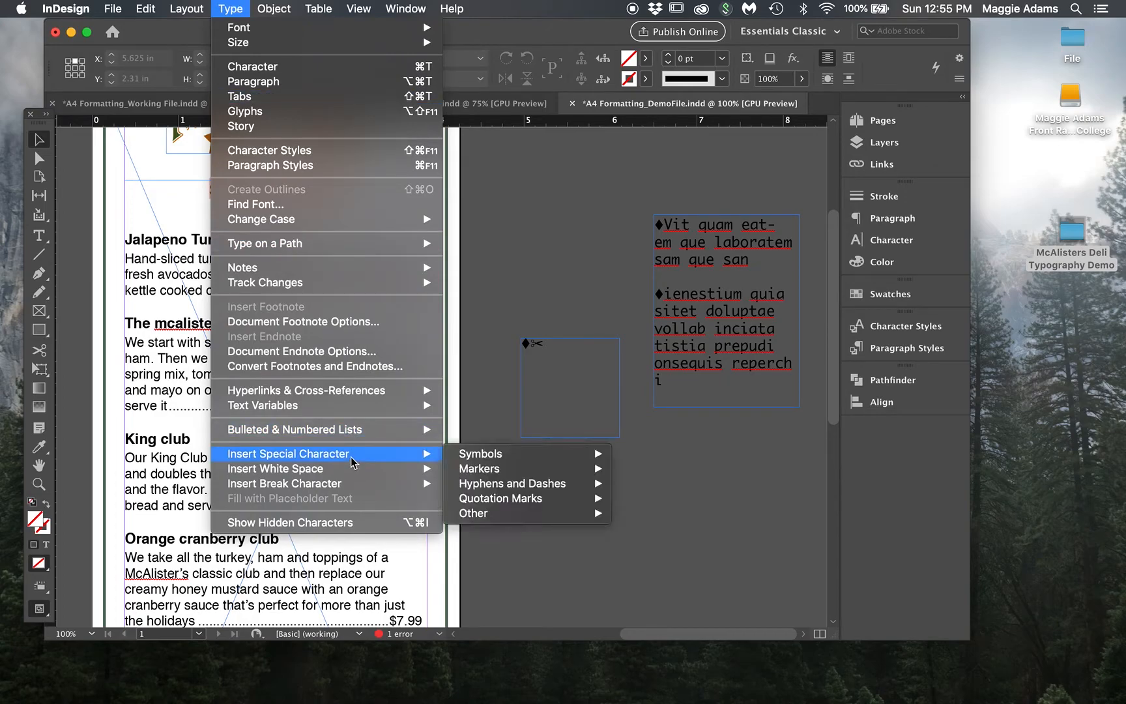
mouse_move(483, 454)
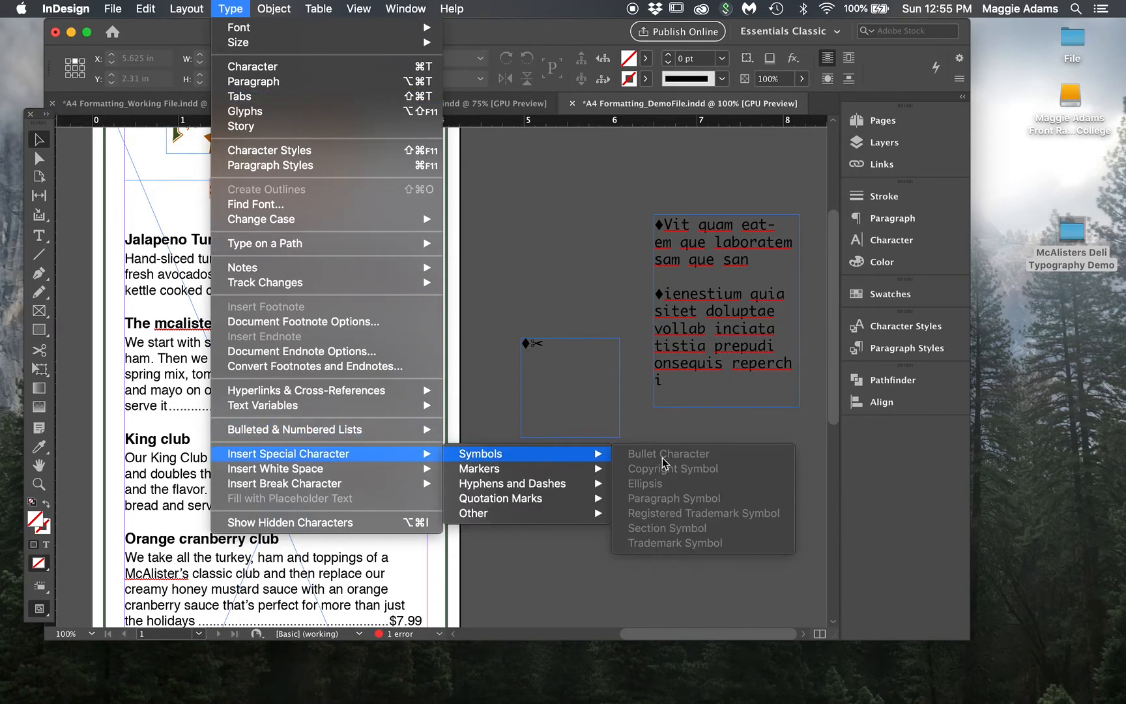
click(571, 340)
double_click(571, 353)
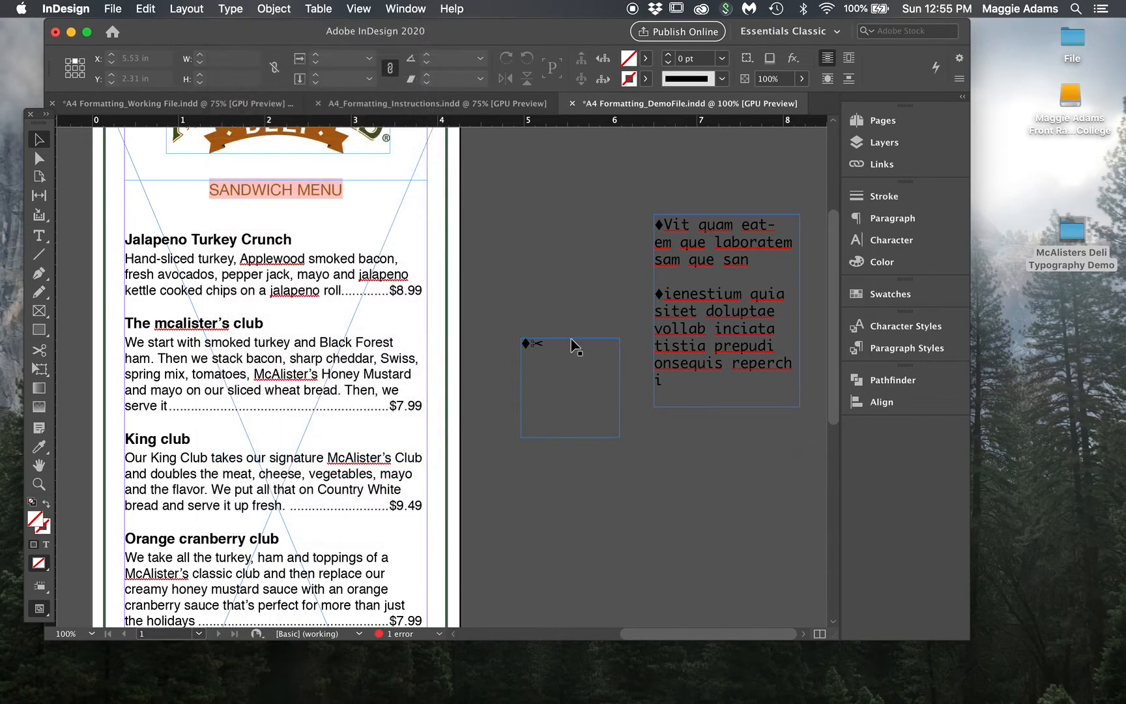
click(245, 10)
mouse_move(381, 456)
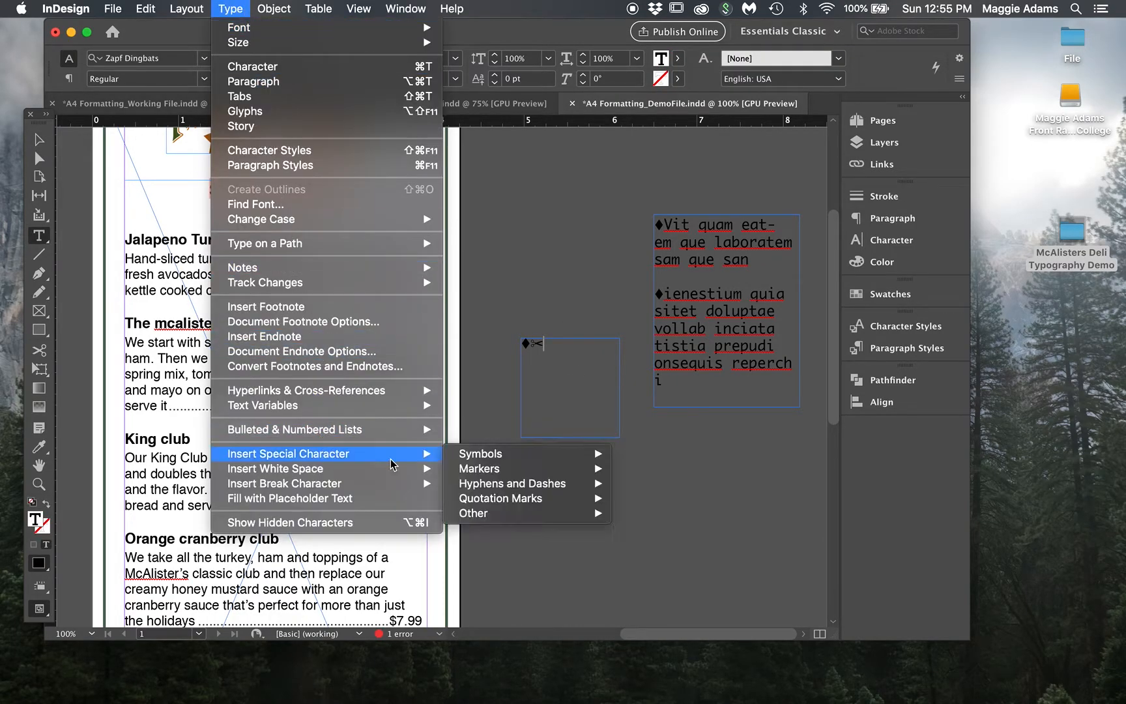
mouse_move(479, 456)
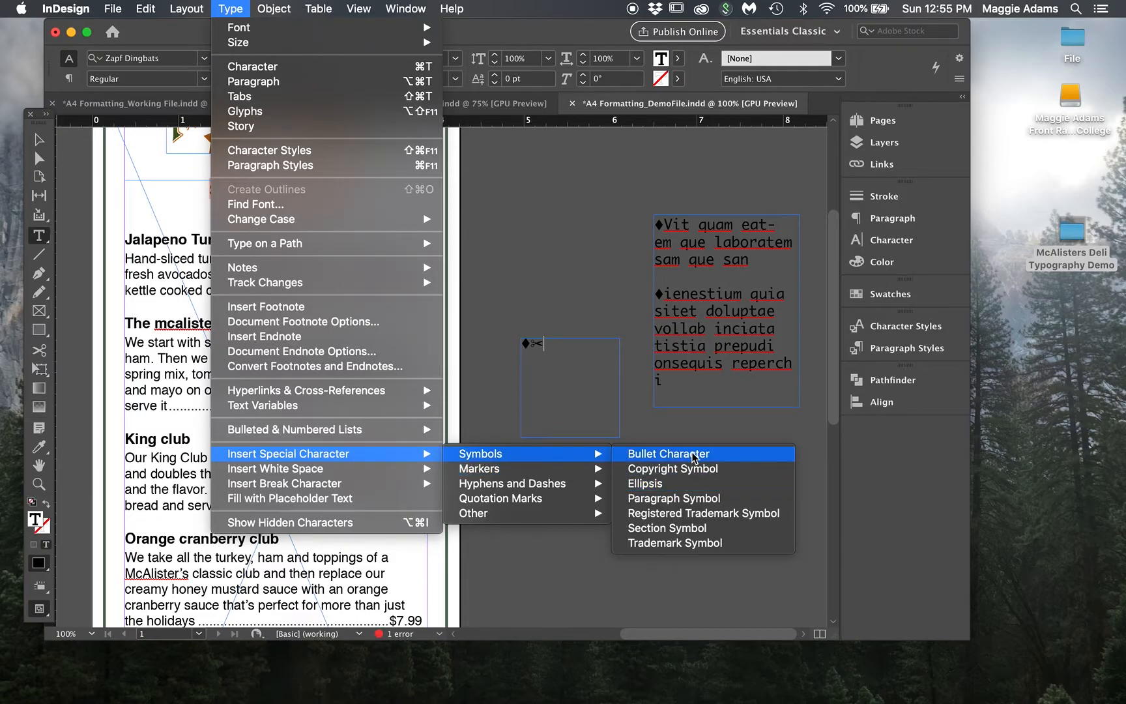
click(695, 468)
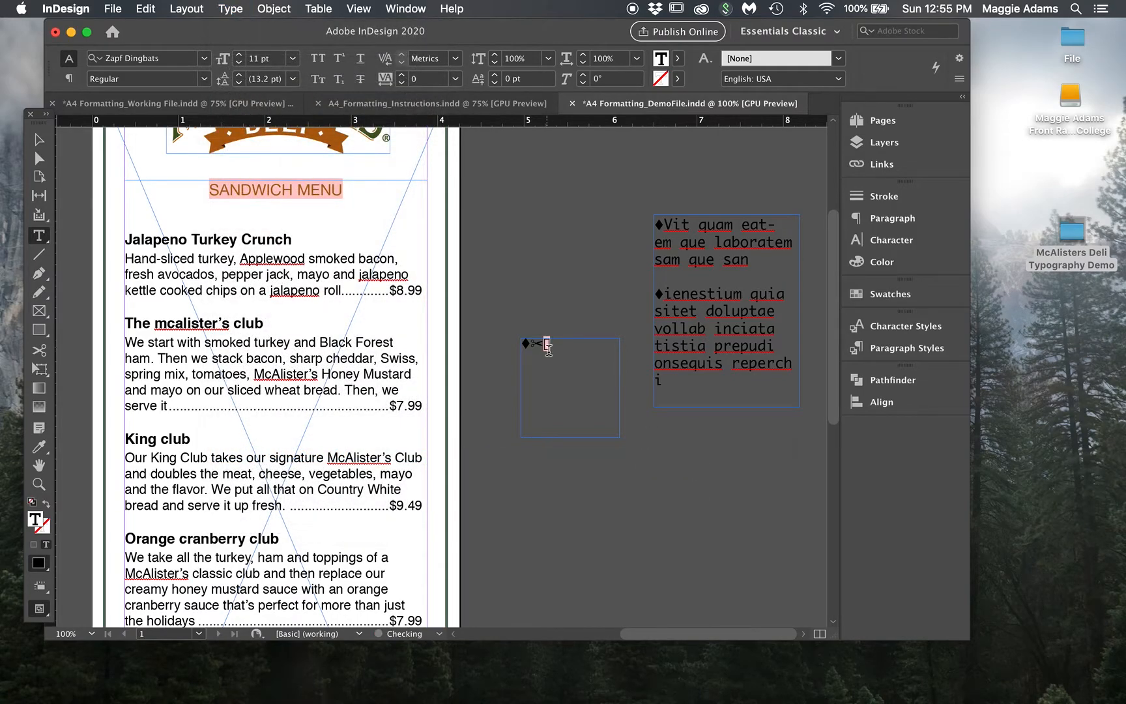
Copy the placeholder text's Ayuthaya formatting onto the copyright symbol with the Eyedropper tool
click(551, 350)
click(40, 446)
click(725, 347)
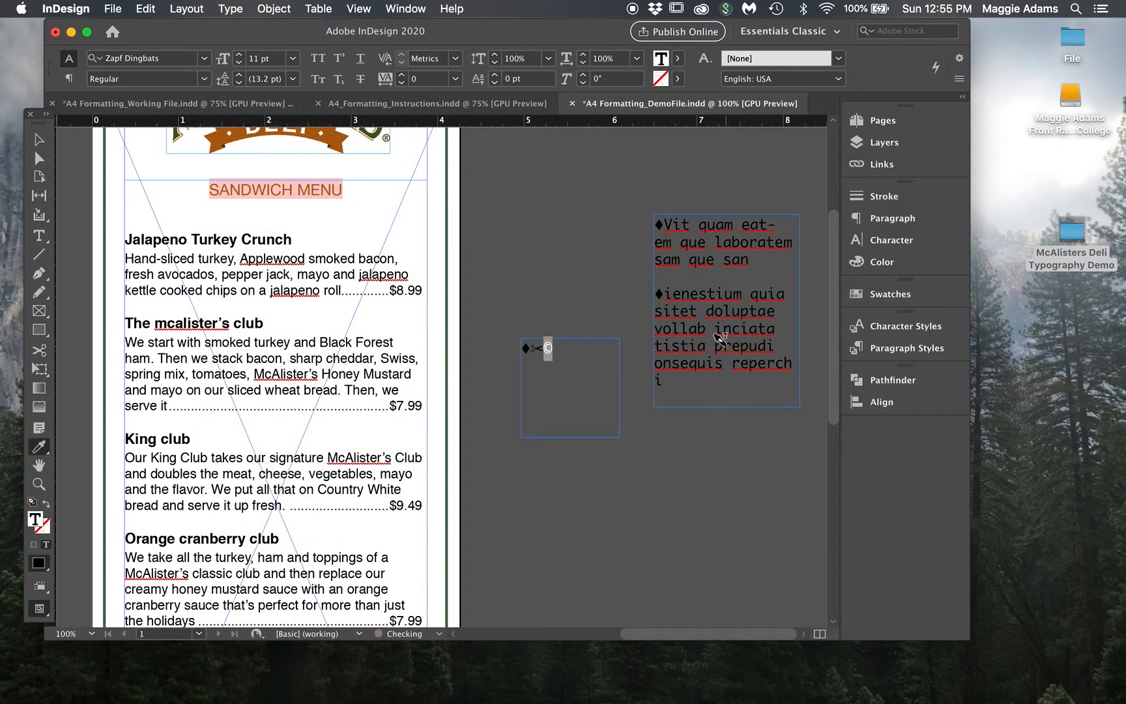
click(41, 236)
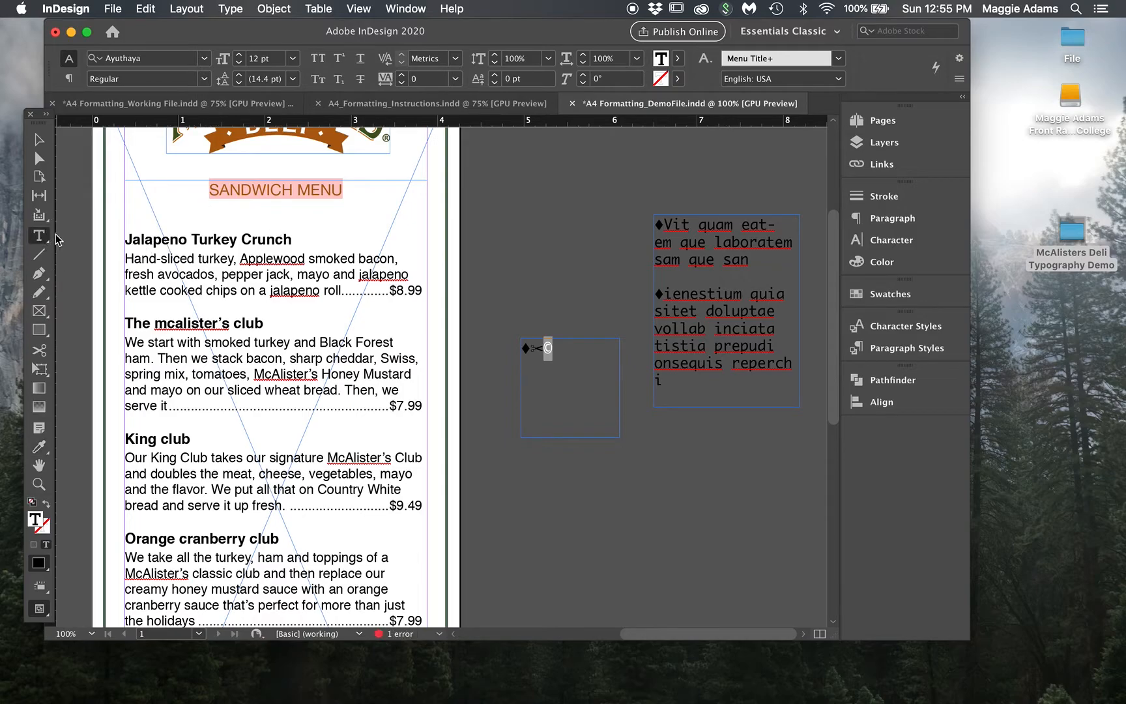
Insert a Registered Trademark Symbol after the copyright symbol in the small frame
click(553, 347)
click(230, 8)
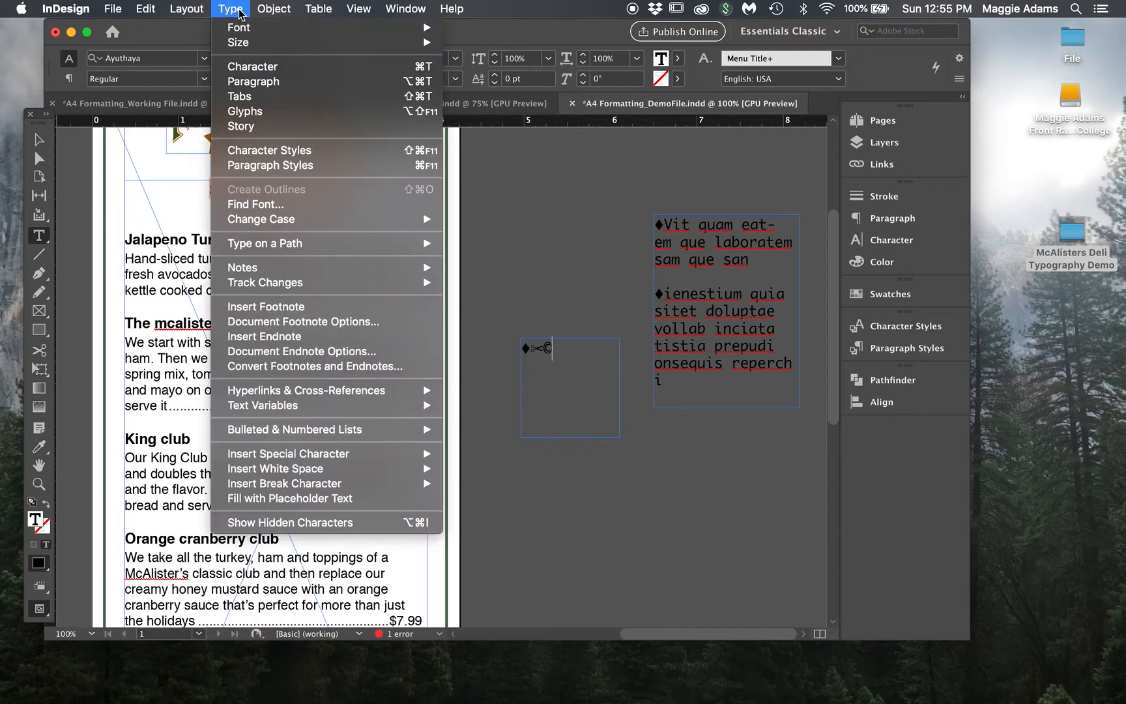
mouse_move(326, 453)
mouse_move(476, 459)
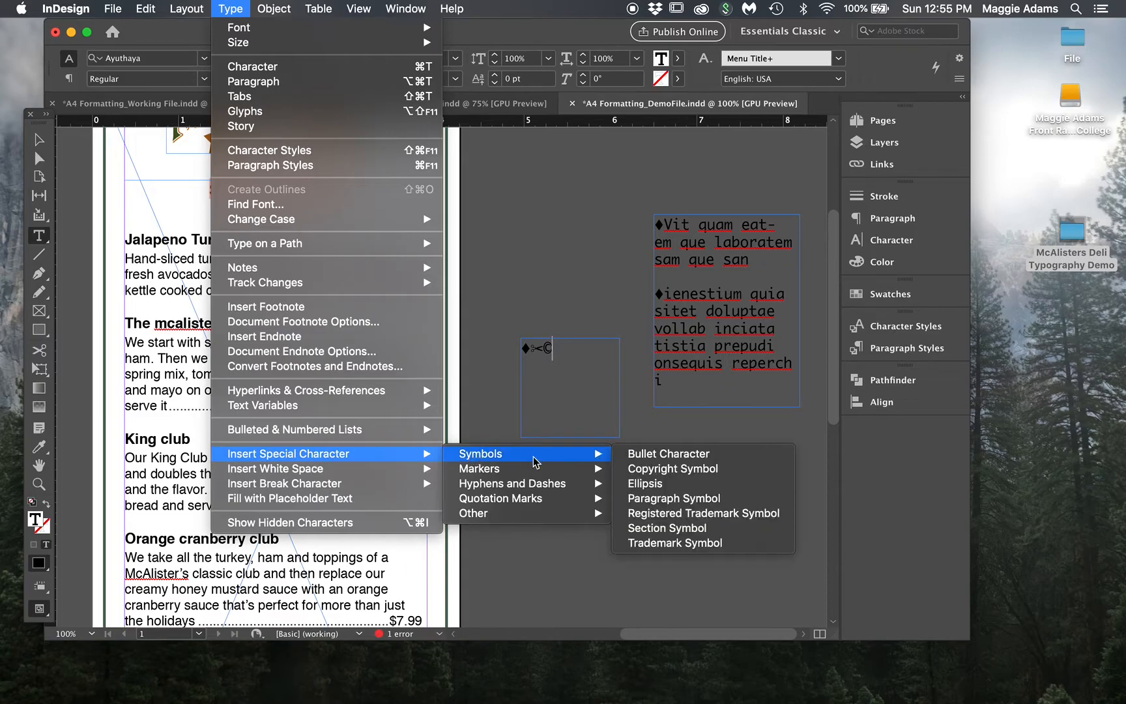
click(668, 515)
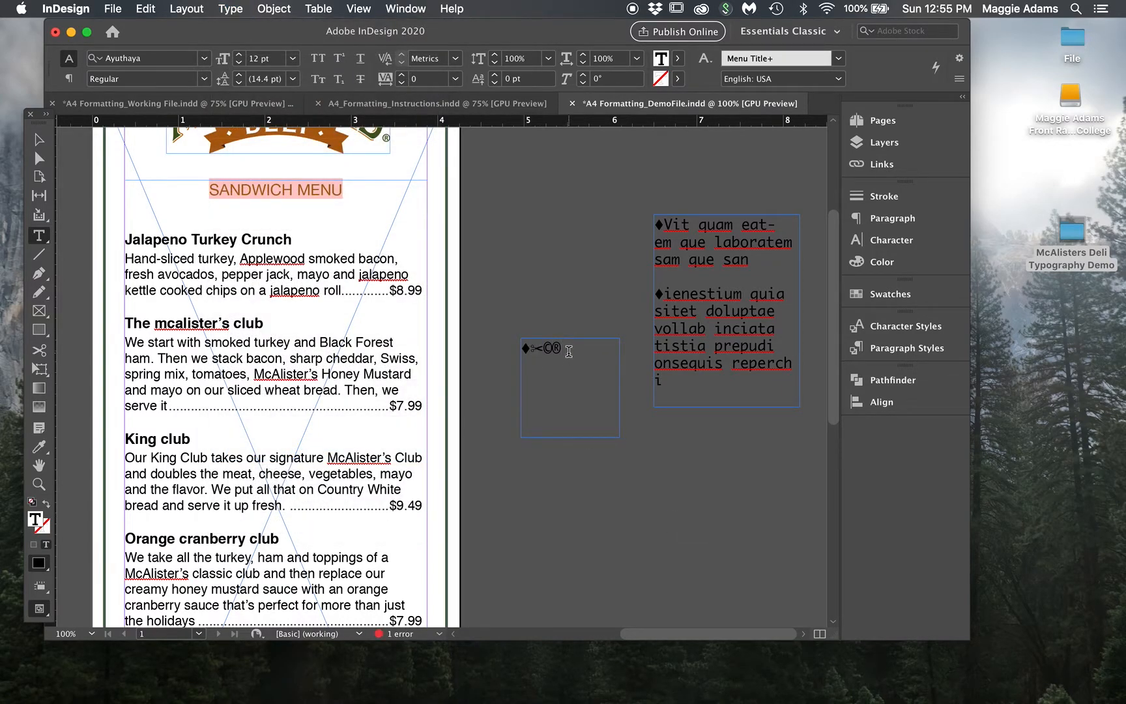
click(309, 9)
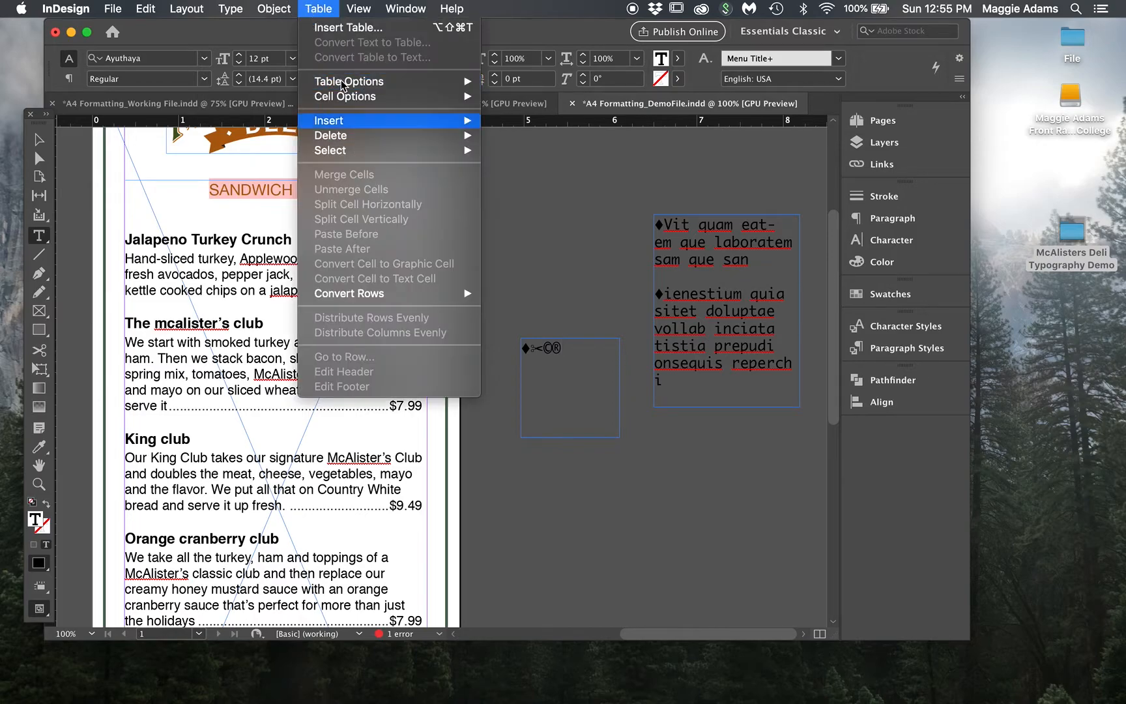
mouse_move(230, 9)
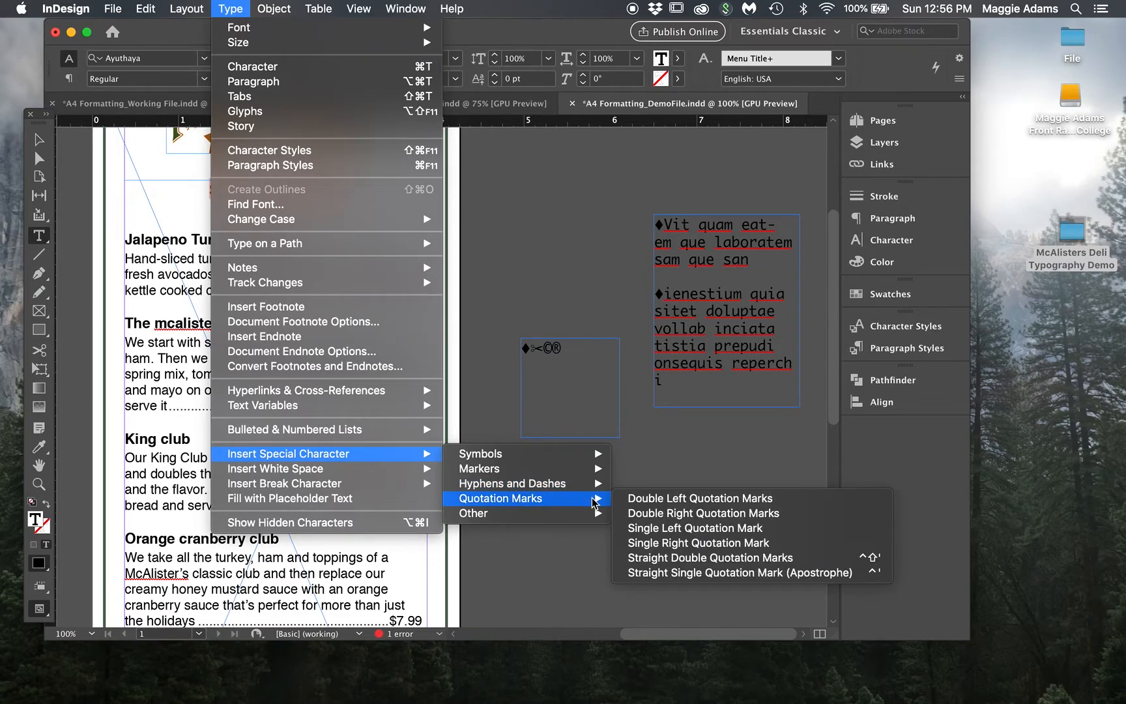
click(553, 399)
Delete both text frames from the pasteboard and show the whole menu page in Preview screen mode
click(37, 140)
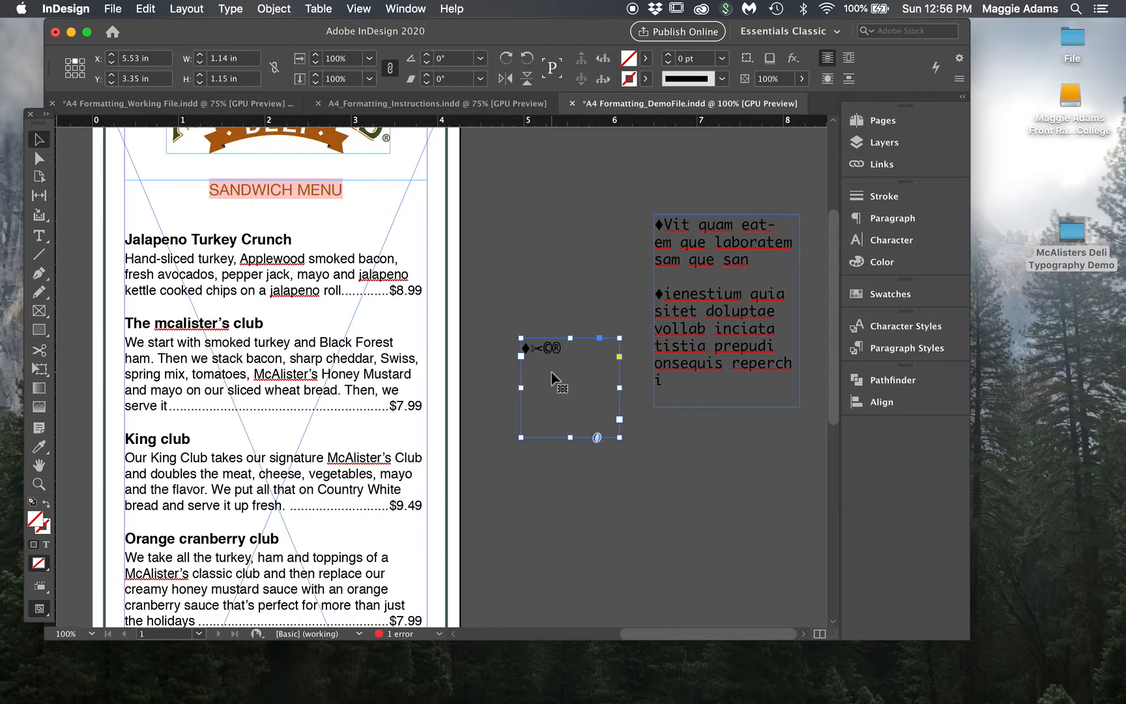
drag(583, 242, 750, 506)
key(BackSpace)
key(super+0)
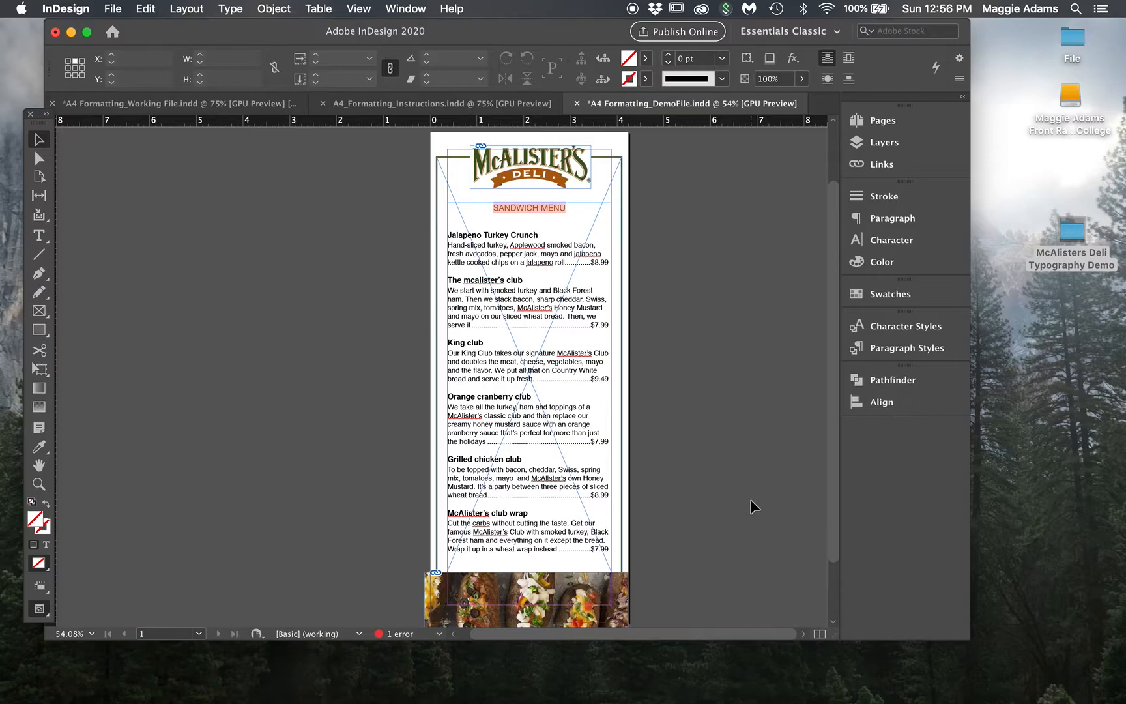
drag(40, 592, 79, 523)
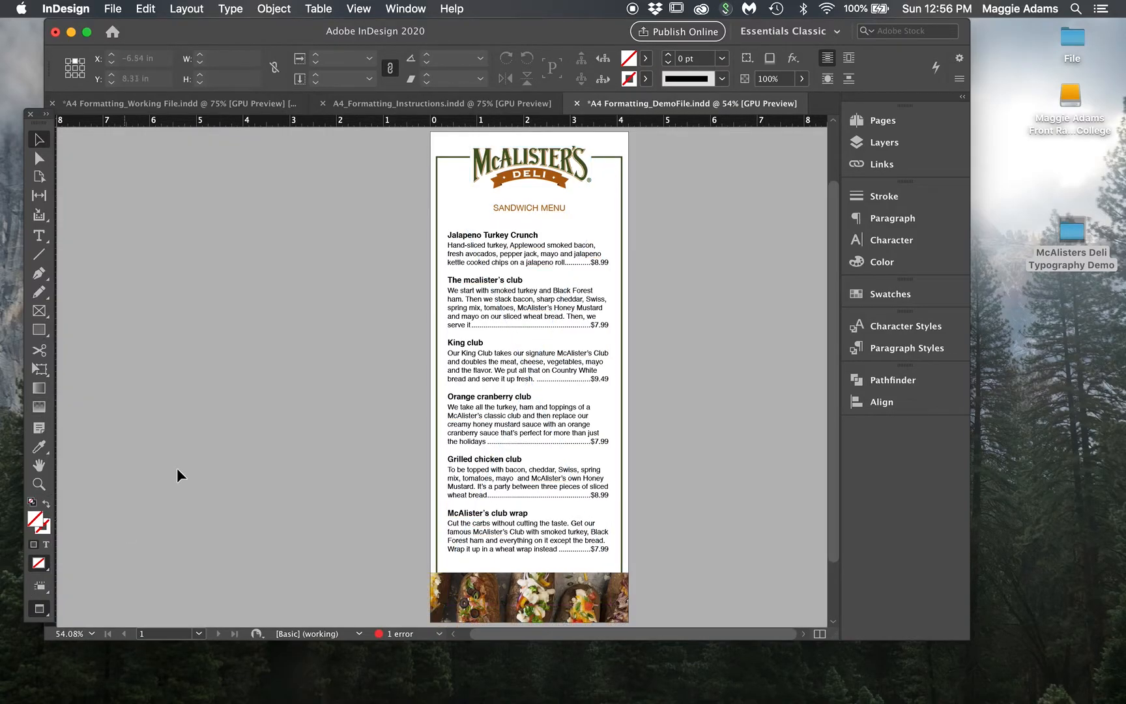
Select the SANDWICH MENU title and check which paragraph style and character style are applied to it
double_click(518, 208)
triple_click(518, 207)
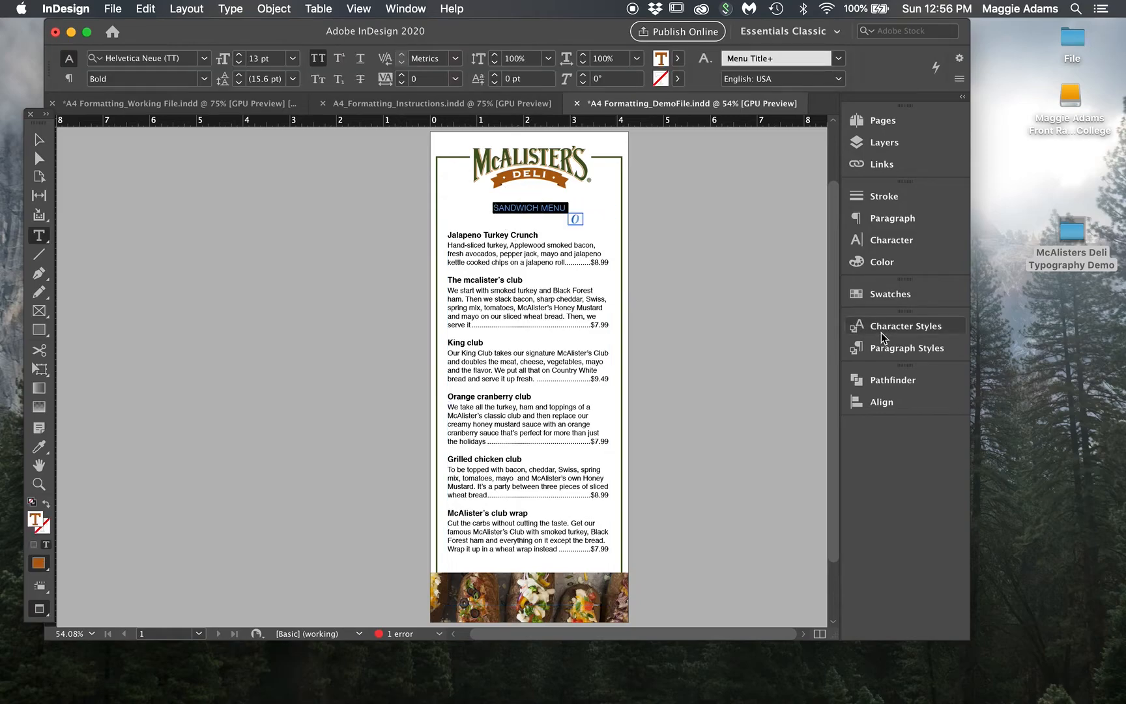
click(908, 348)
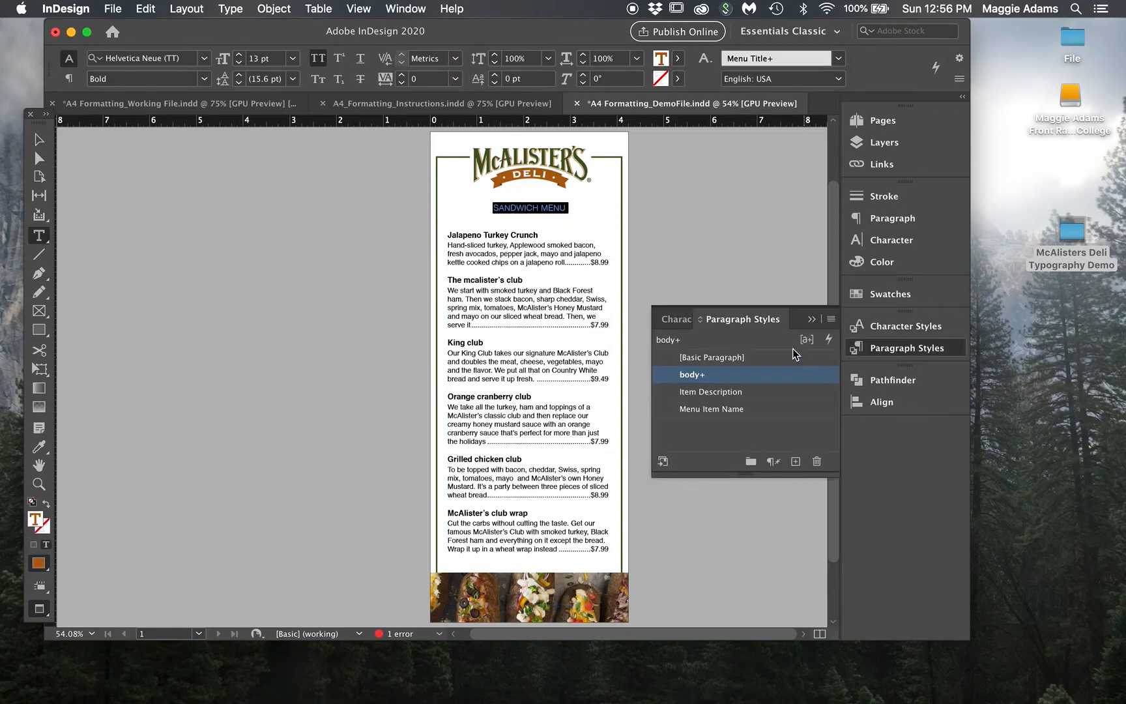
click(892, 326)
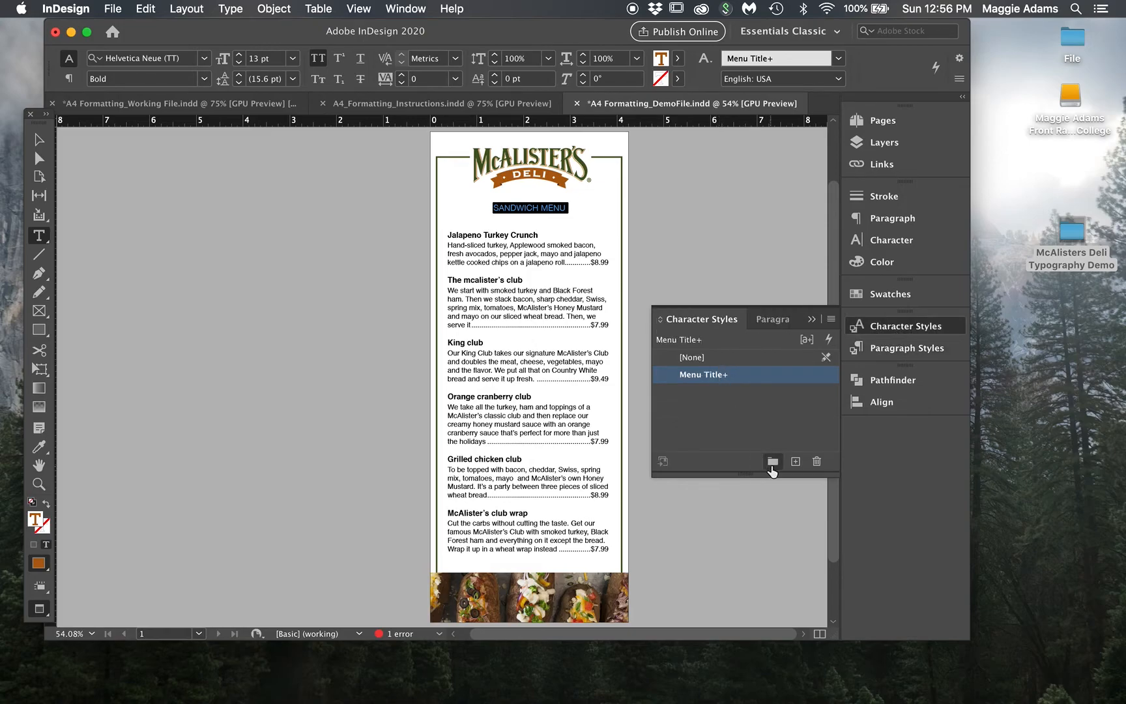
click(887, 333)
mouse_move(756, 701)
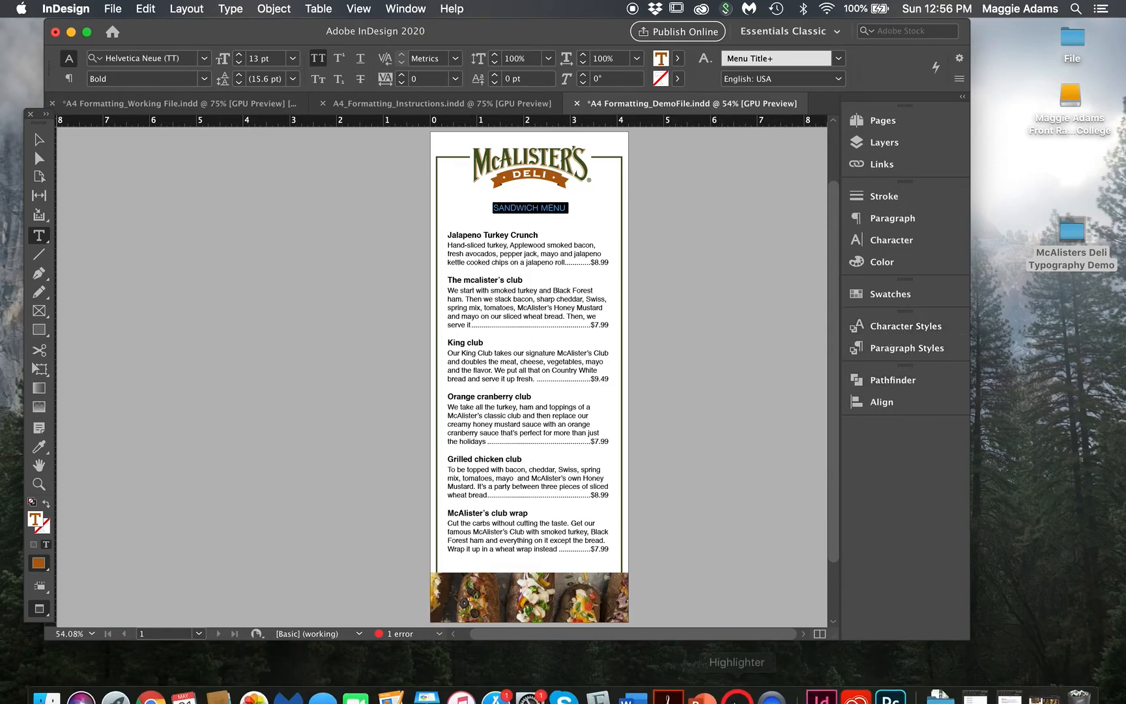